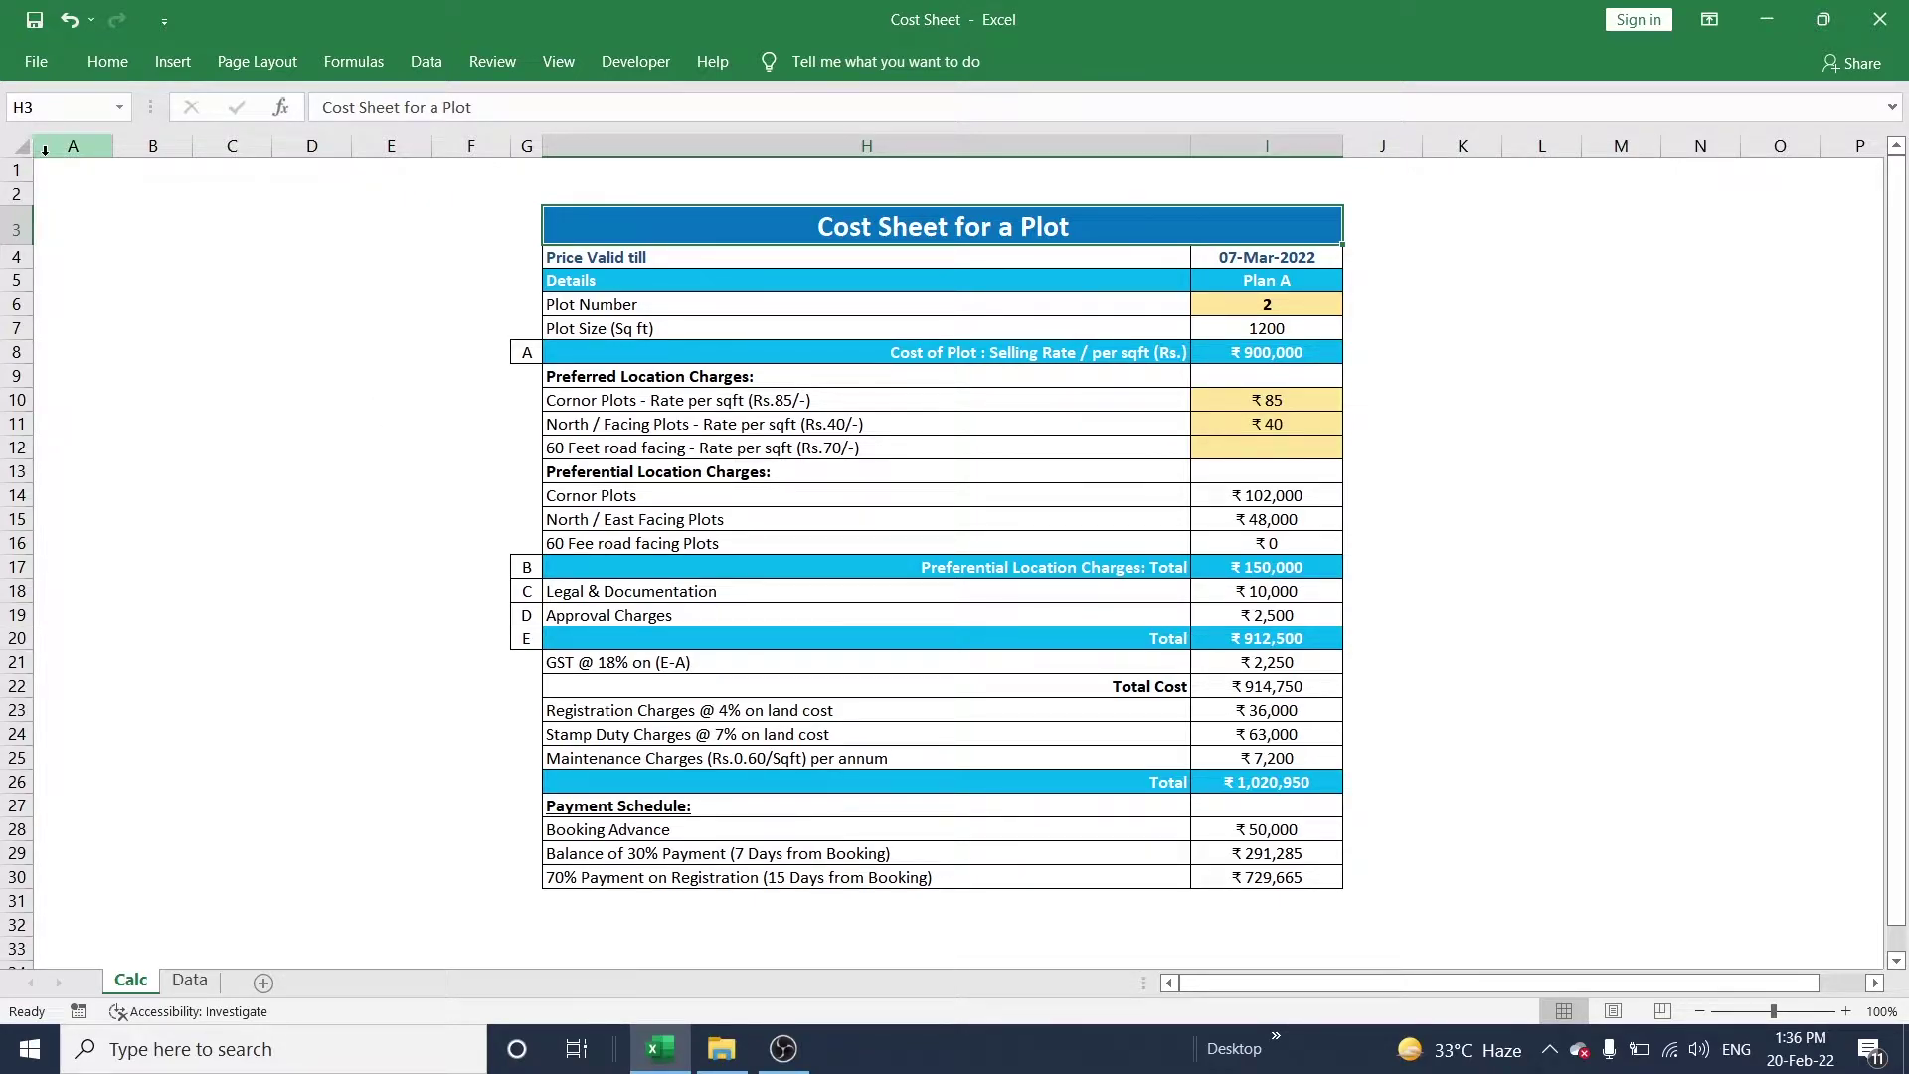
Look over the plot cost sheet and the list of plot sizes on the Data sheet.
{"action": "left_click", "coordinate": [84, 178]}
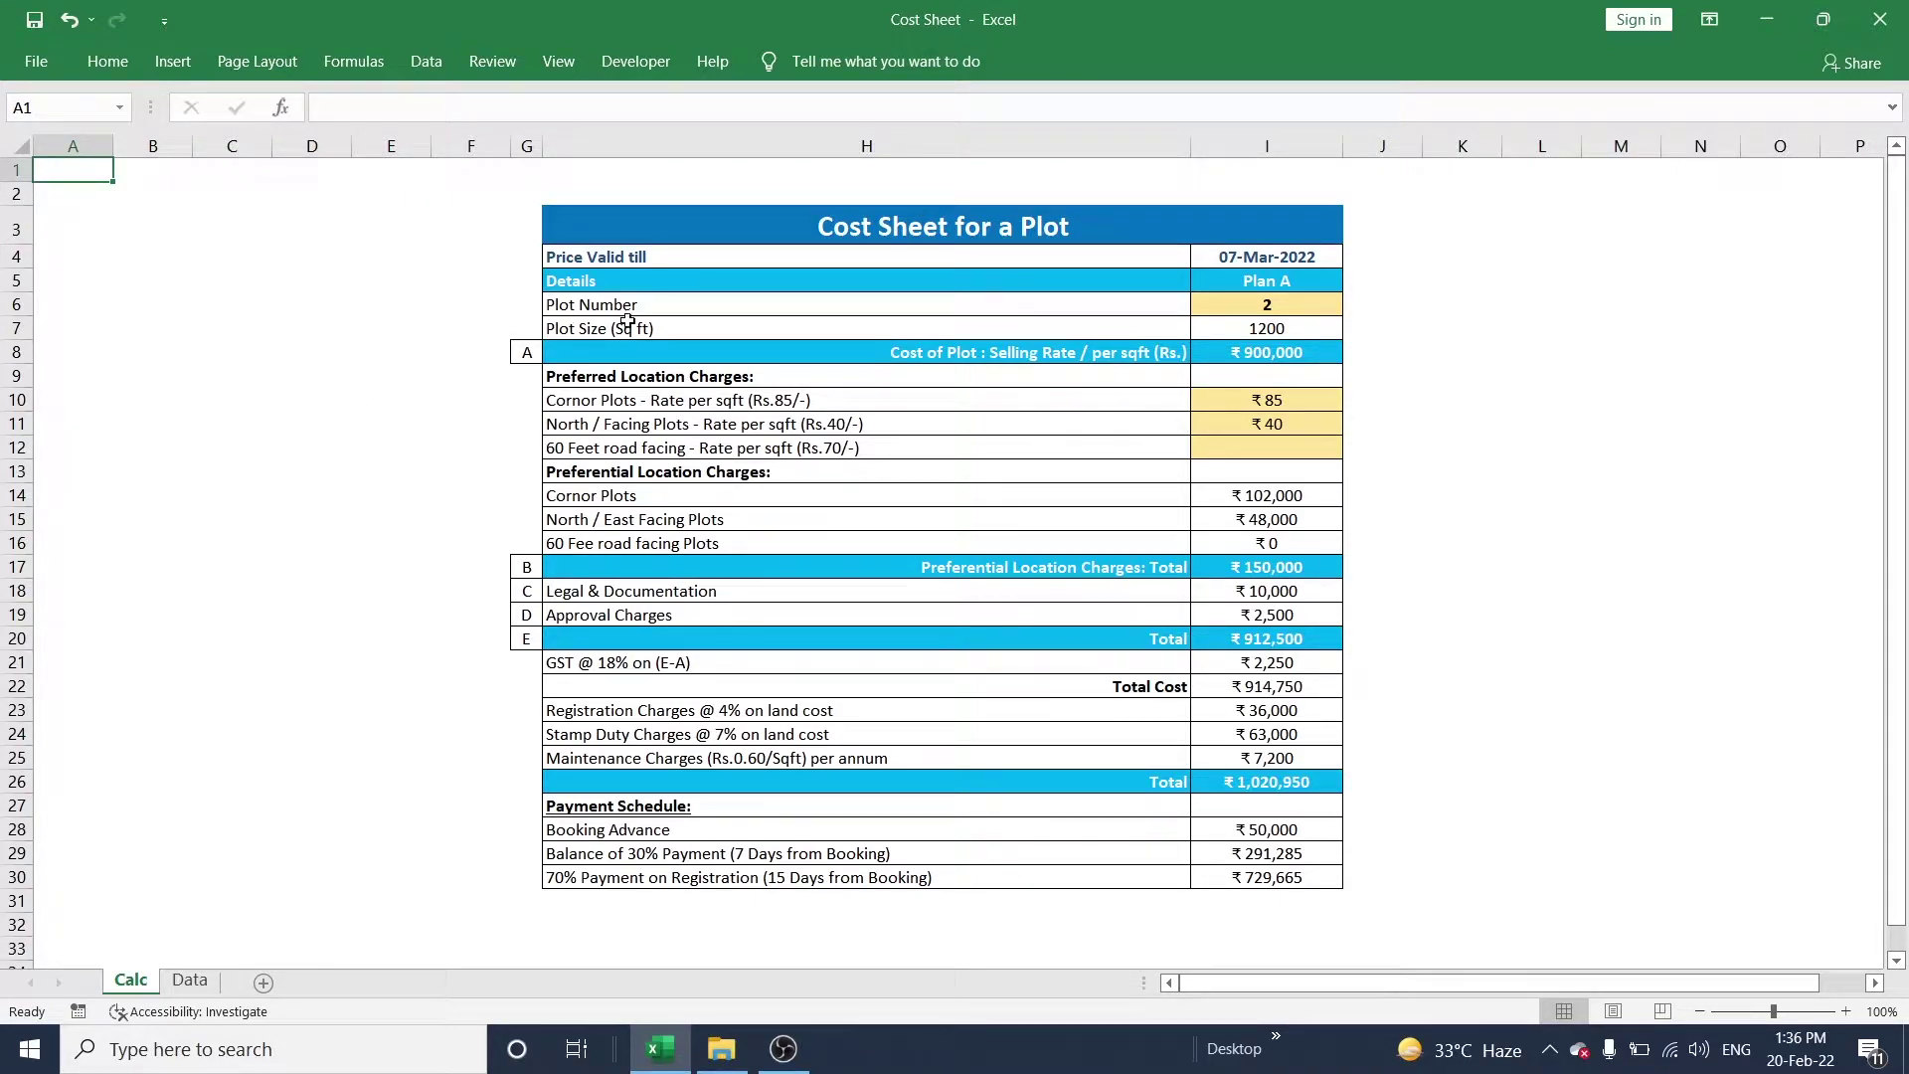
{"action": "left_click", "coordinate": [189, 981]}
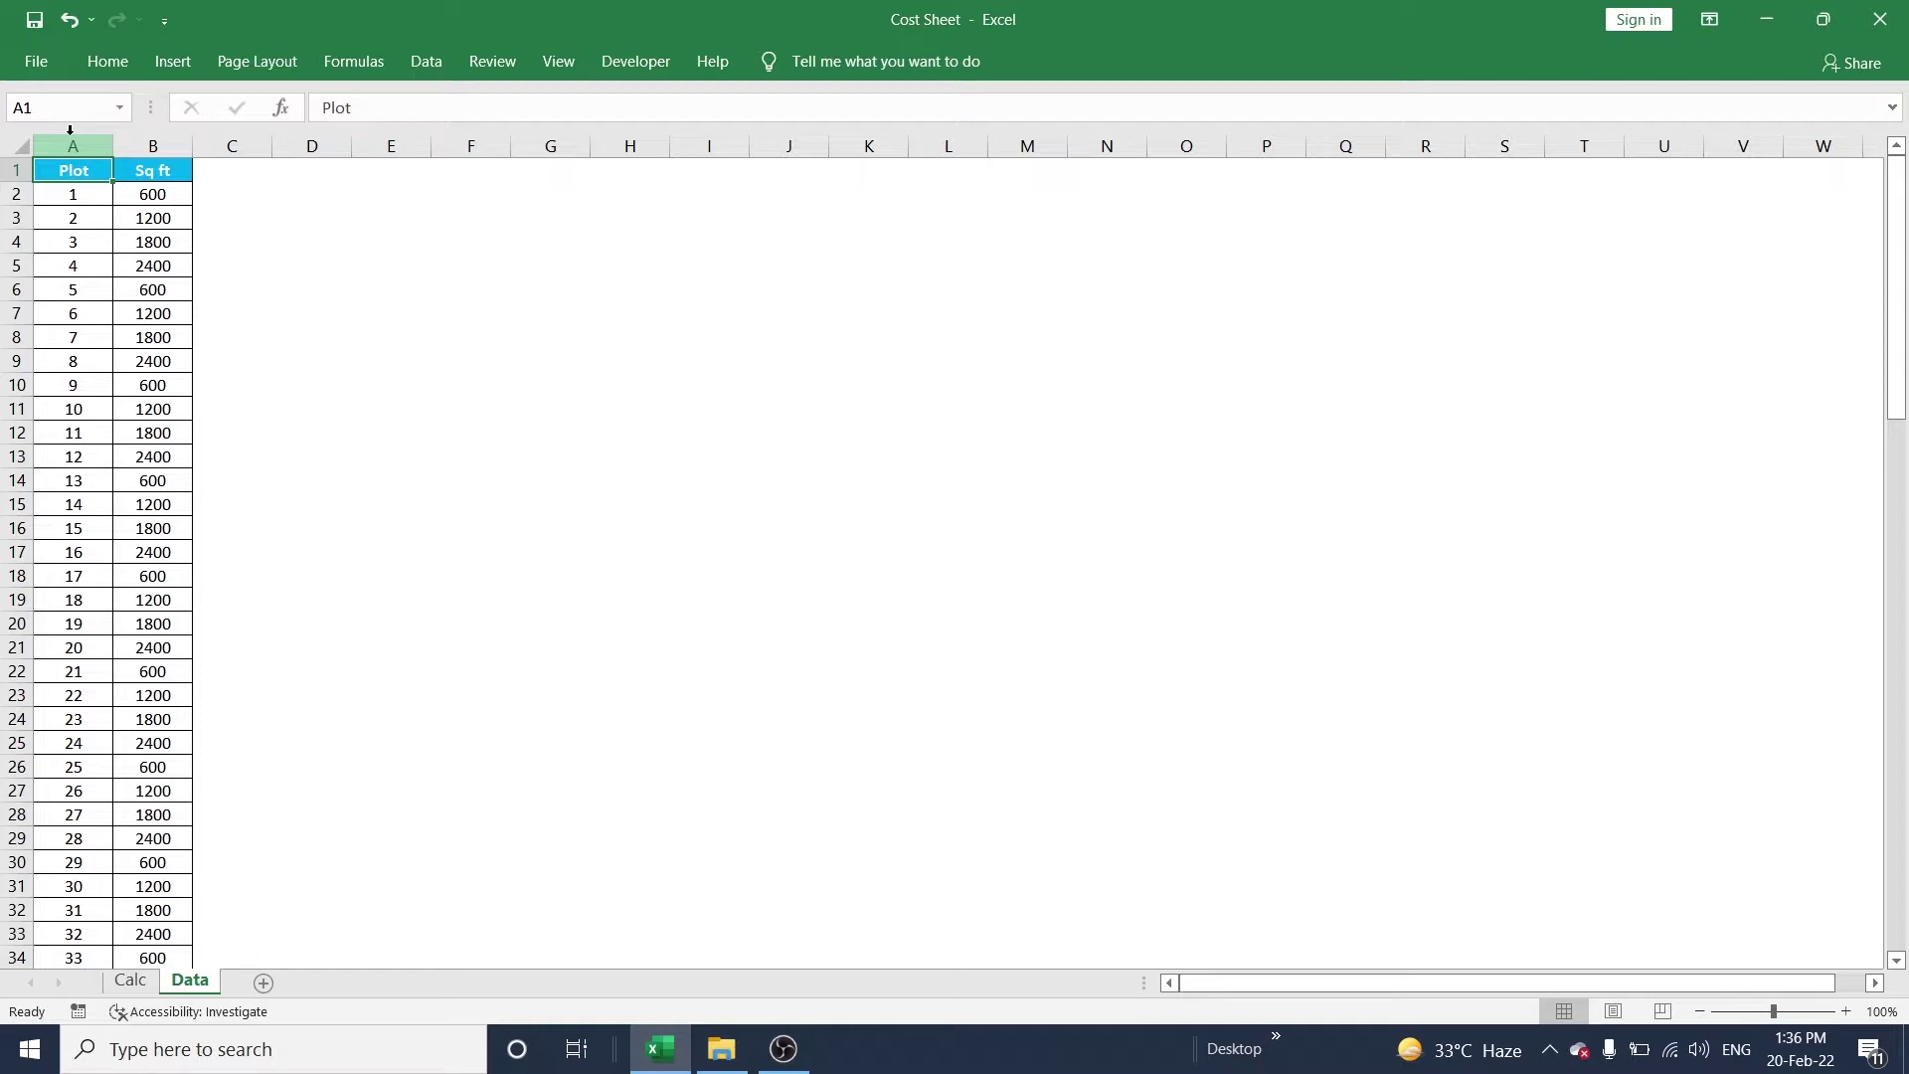
{"action": "left_click", "coordinate": [147, 197]}
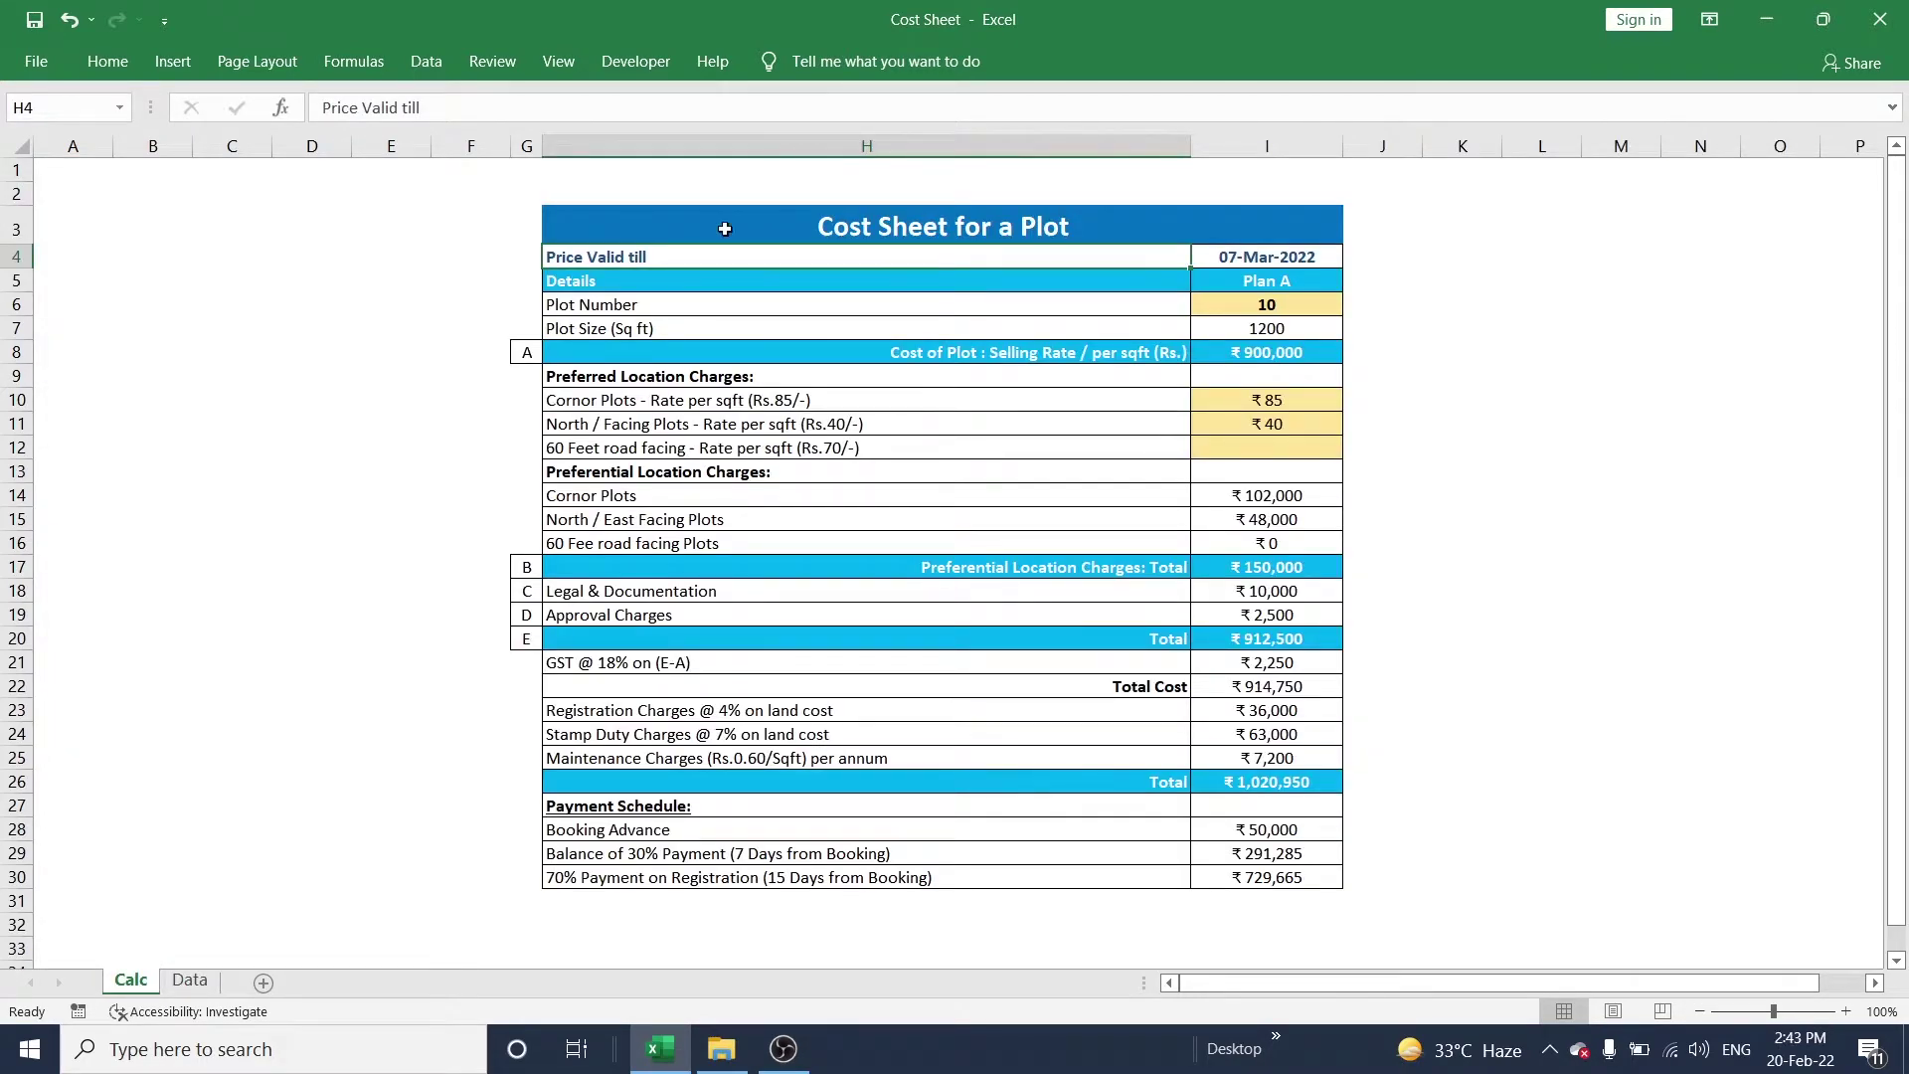
Examine the cost sheet's layout and the formula behind the Price Valid till date in I4.
{"action": "left_click_drag", "start_coordinate": [707, 227], "coordinate": [879, 878]}
{"action": "left_click", "coordinate": [648, 255]}
{"action": "left_click", "coordinate": [1304, 255]}
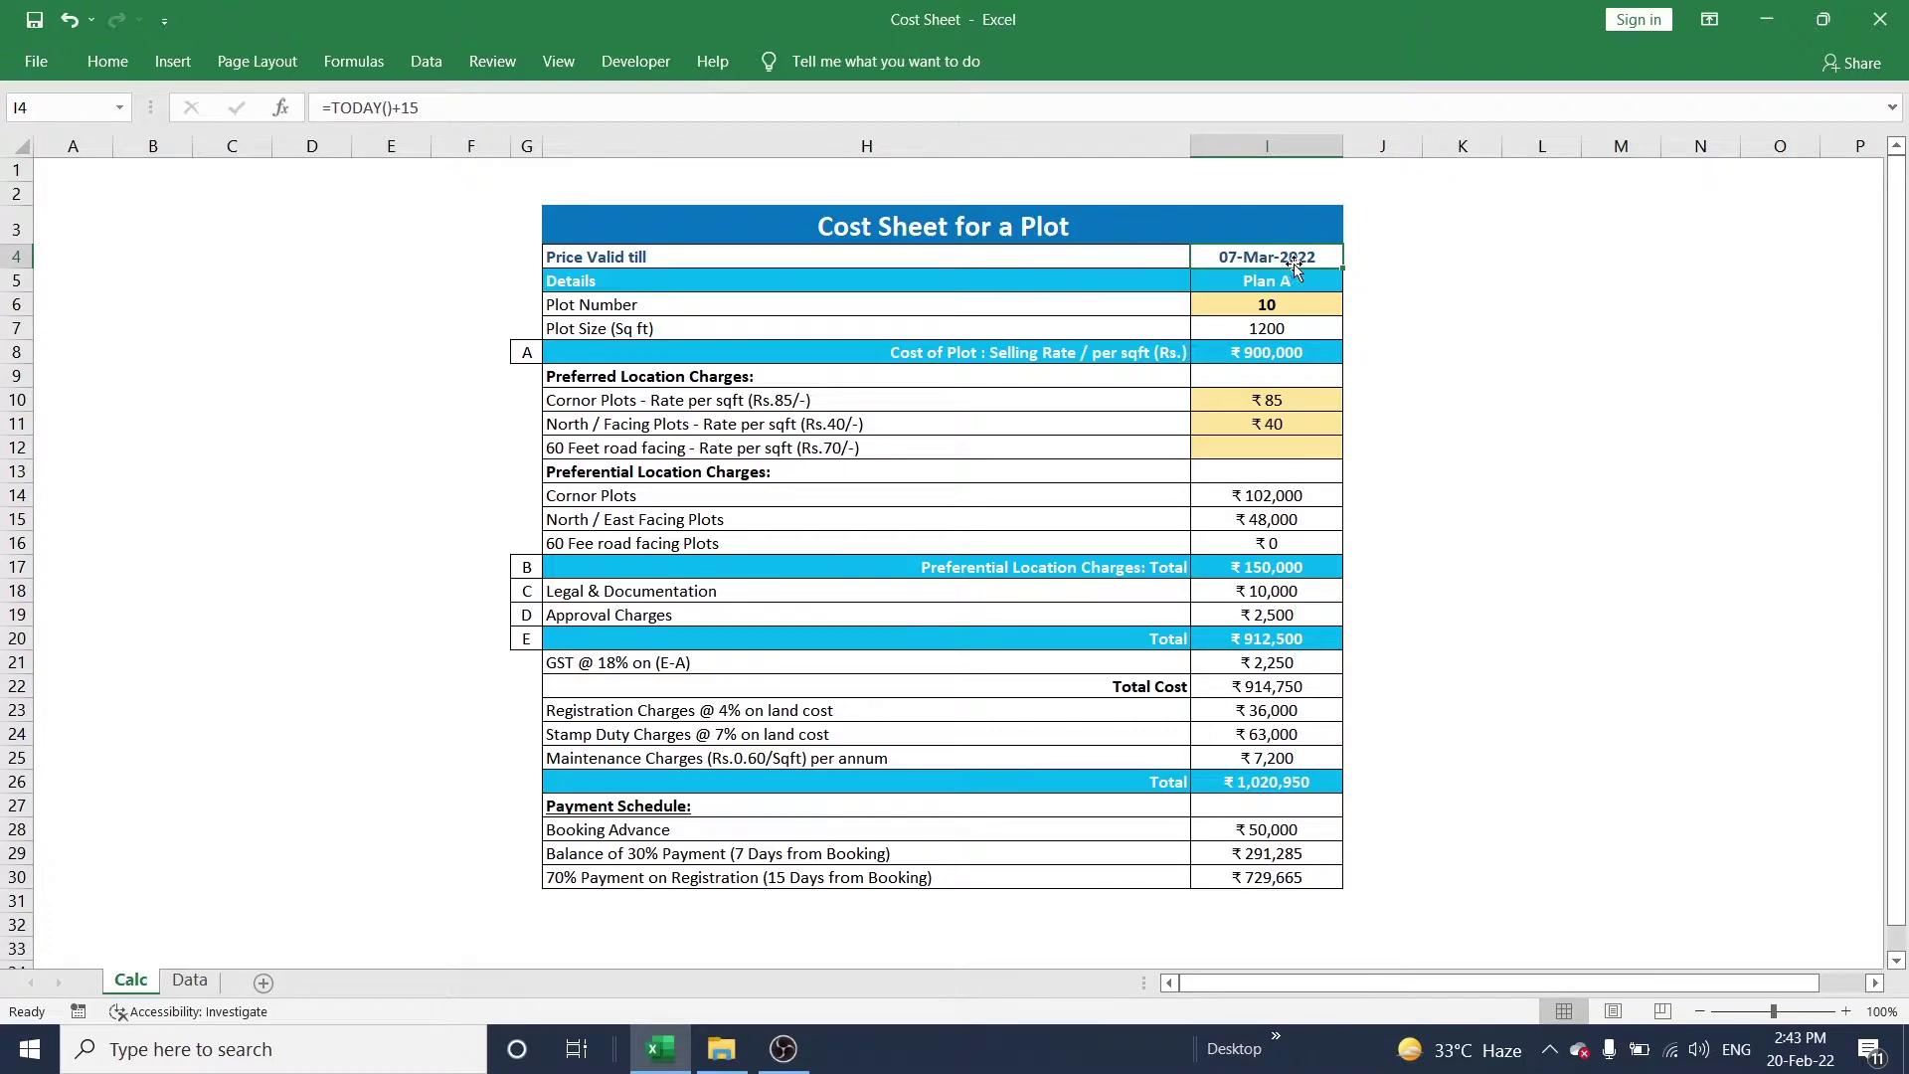
{"action": "left_click", "coordinate": [1128, 258]}
{"action": "left_click", "coordinate": [1297, 259]}
{"action": "left_click", "coordinate": [450, 105]}
{"action": "left_click_drag", "start_coordinate": [451, 105], "coordinate": [330, 107]}
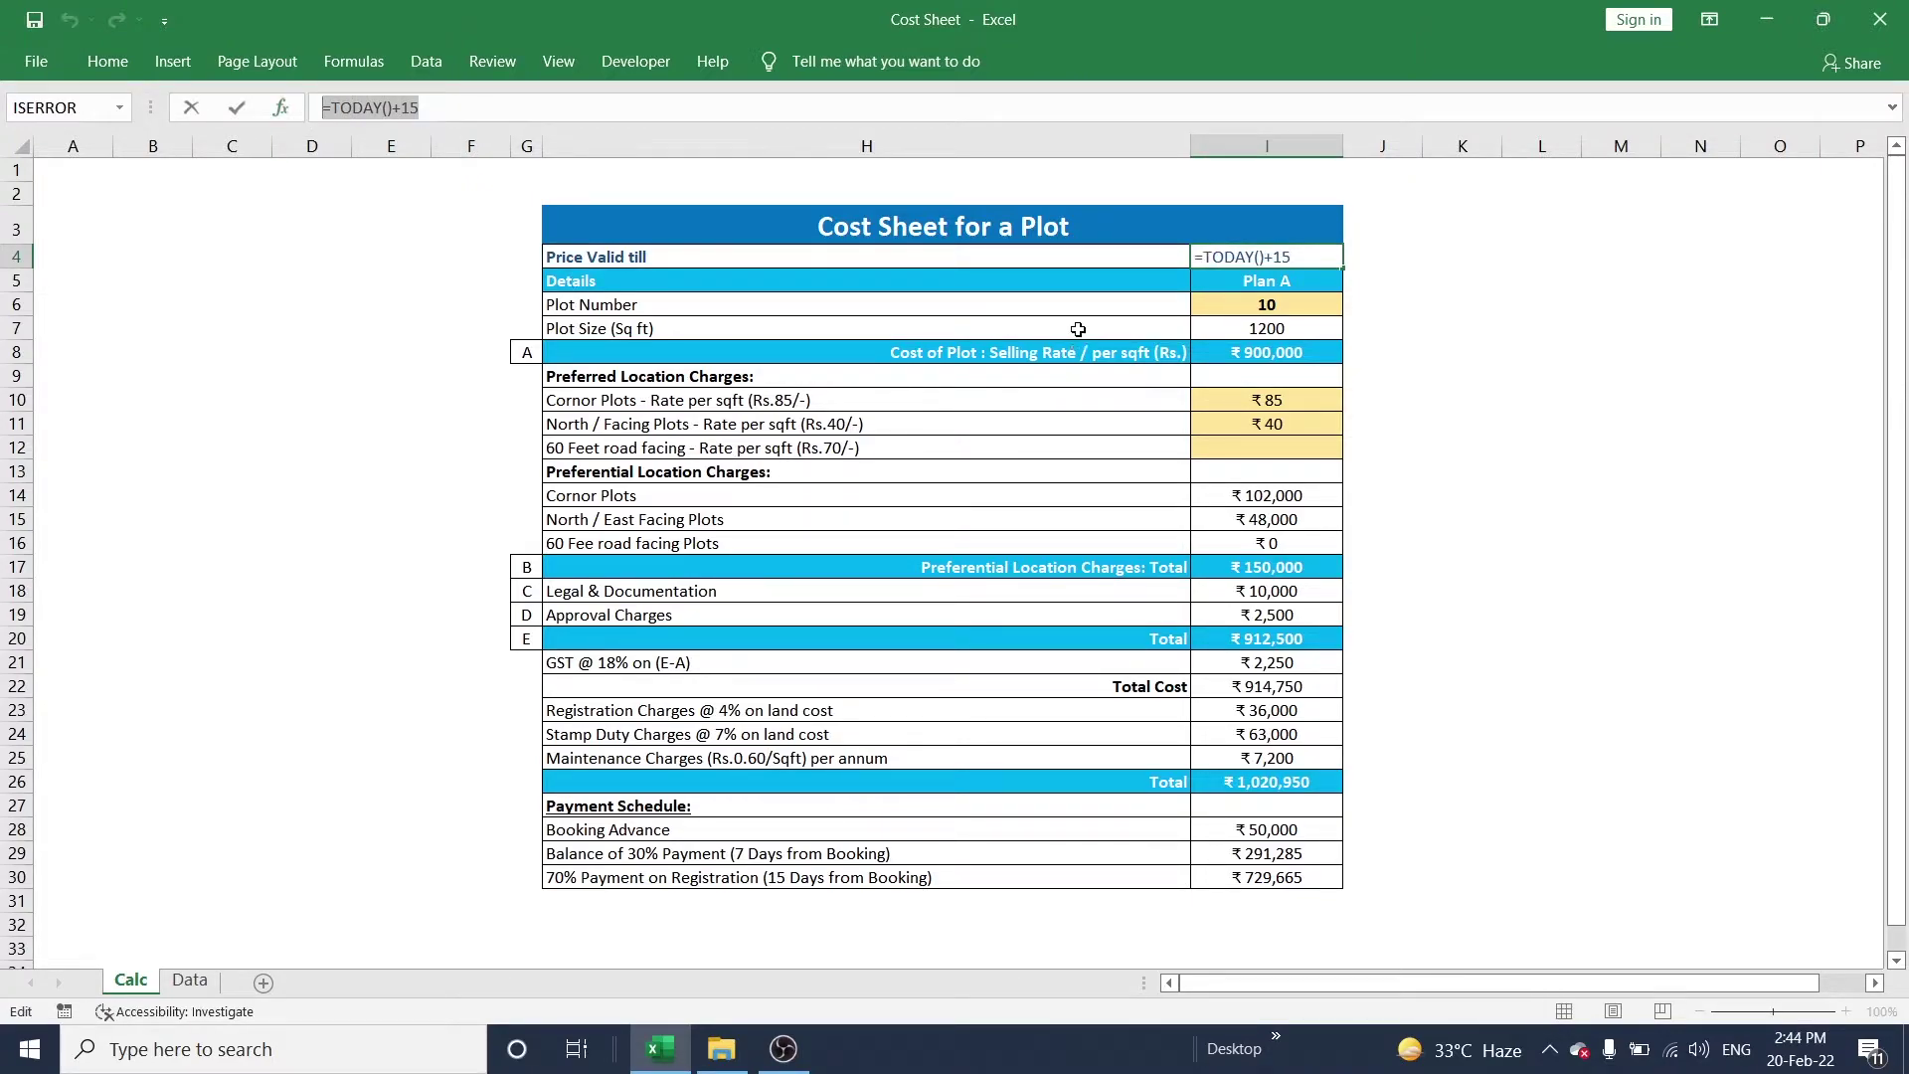
{"action": "left_click", "coordinate": [1014, 326]}
{"action": "key", "text": "Escape"}
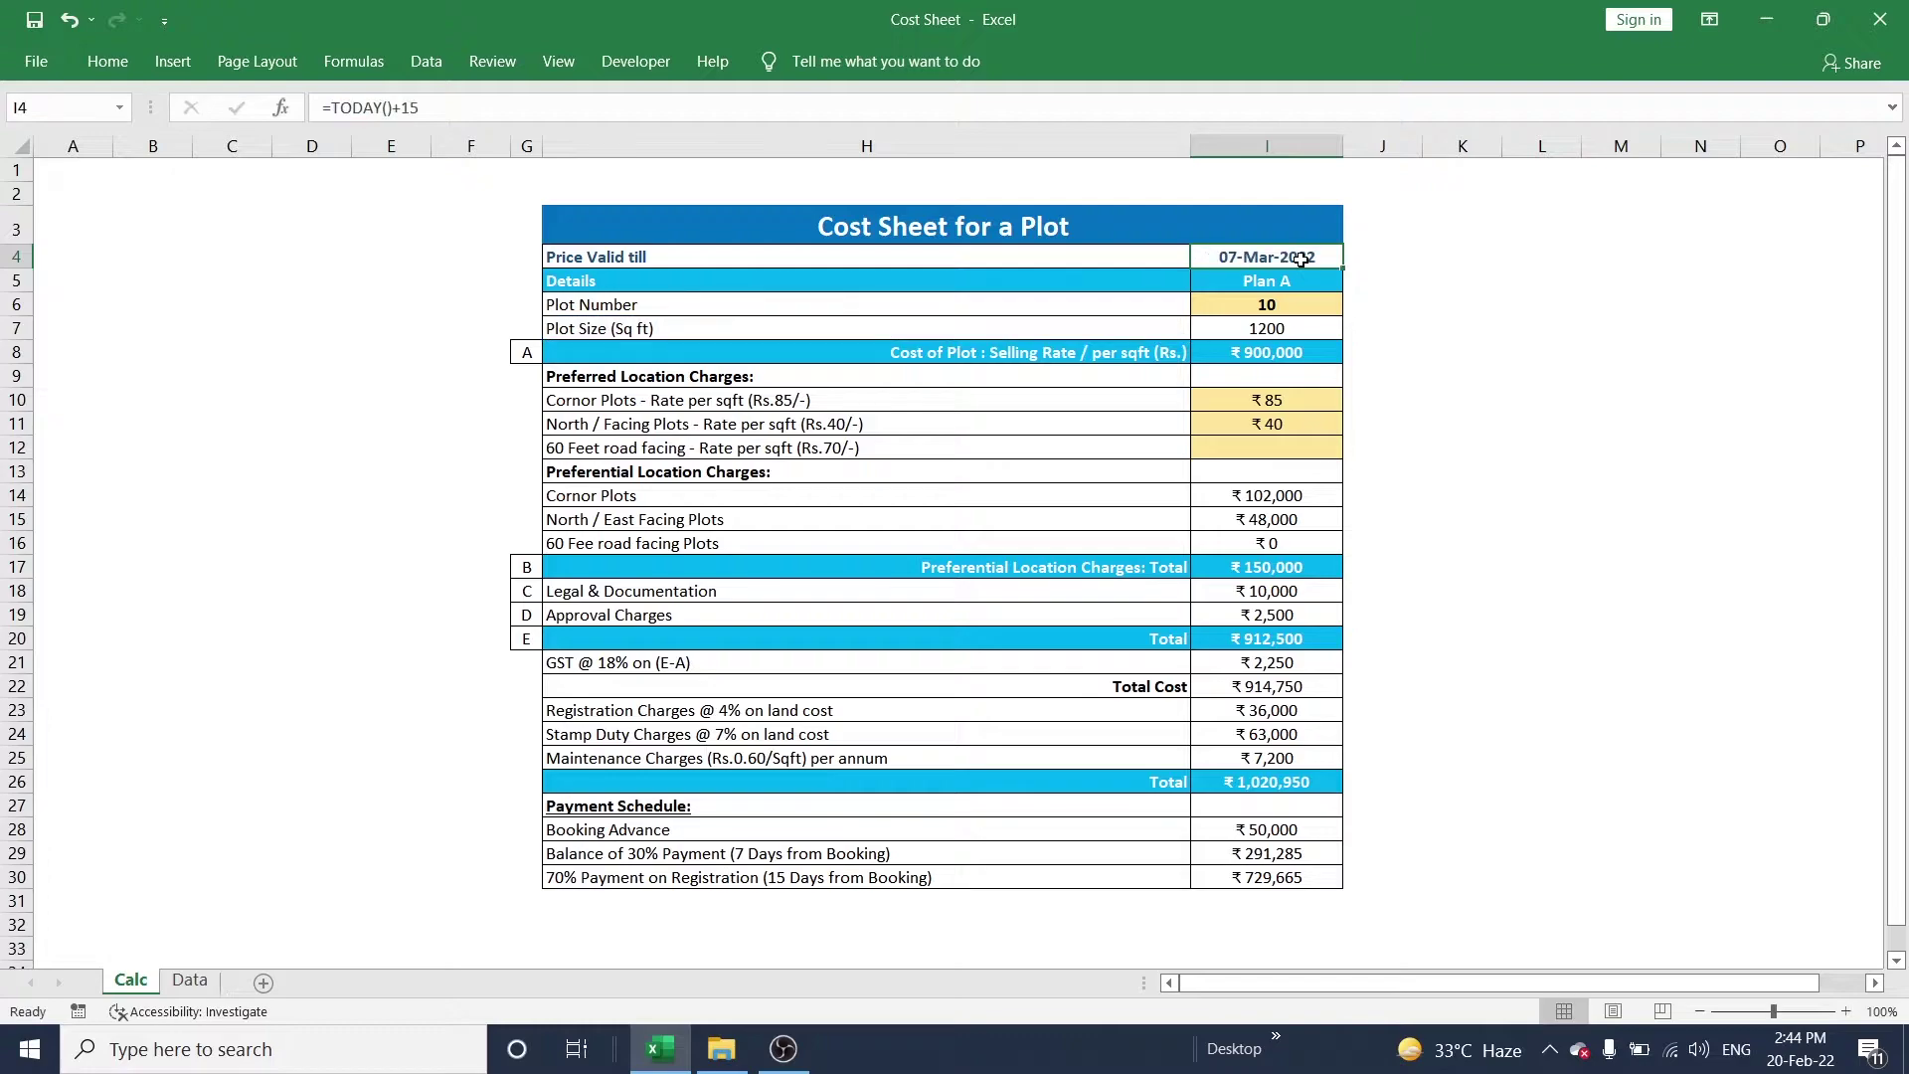
{"action": "left_click", "coordinate": [1018, 254]}
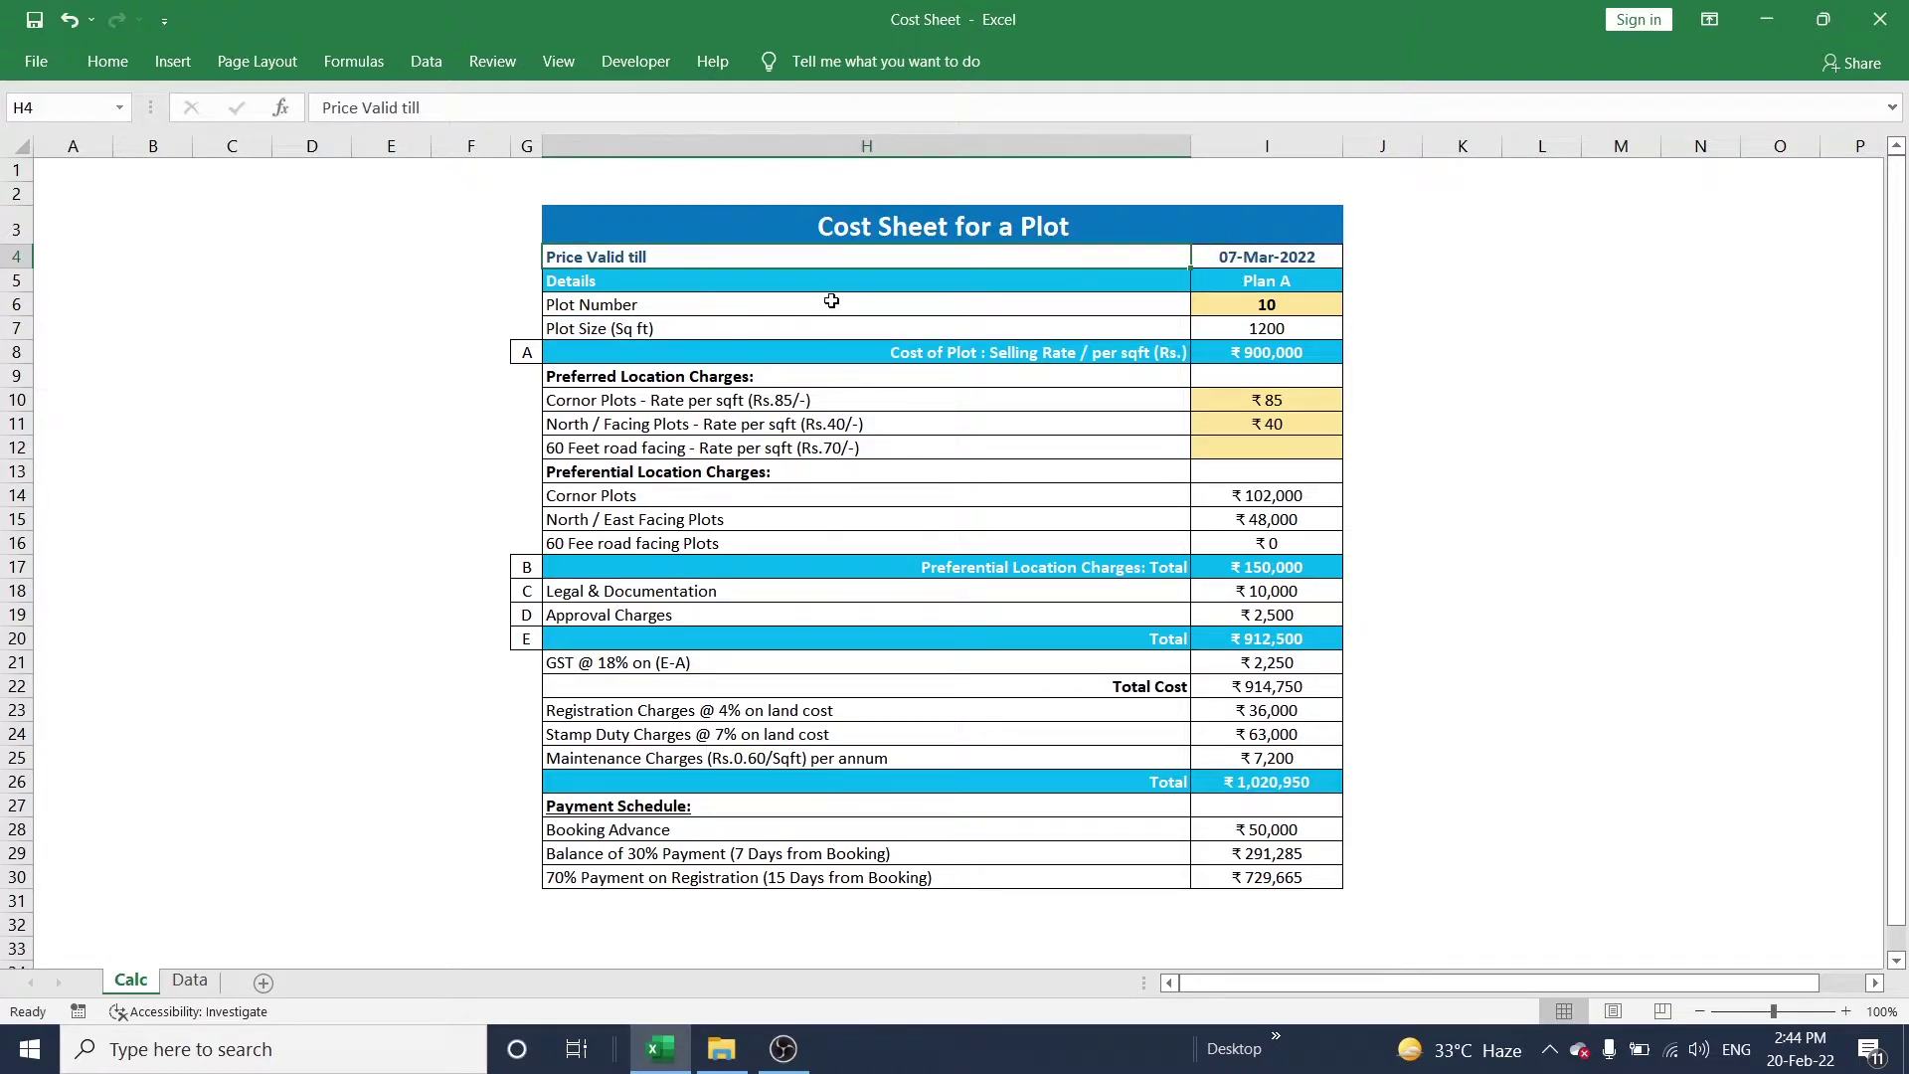
Review the plans offered for the Details row in I5, keeping Plan A selected.
{"action": "left_click", "coordinate": [737, 278]}
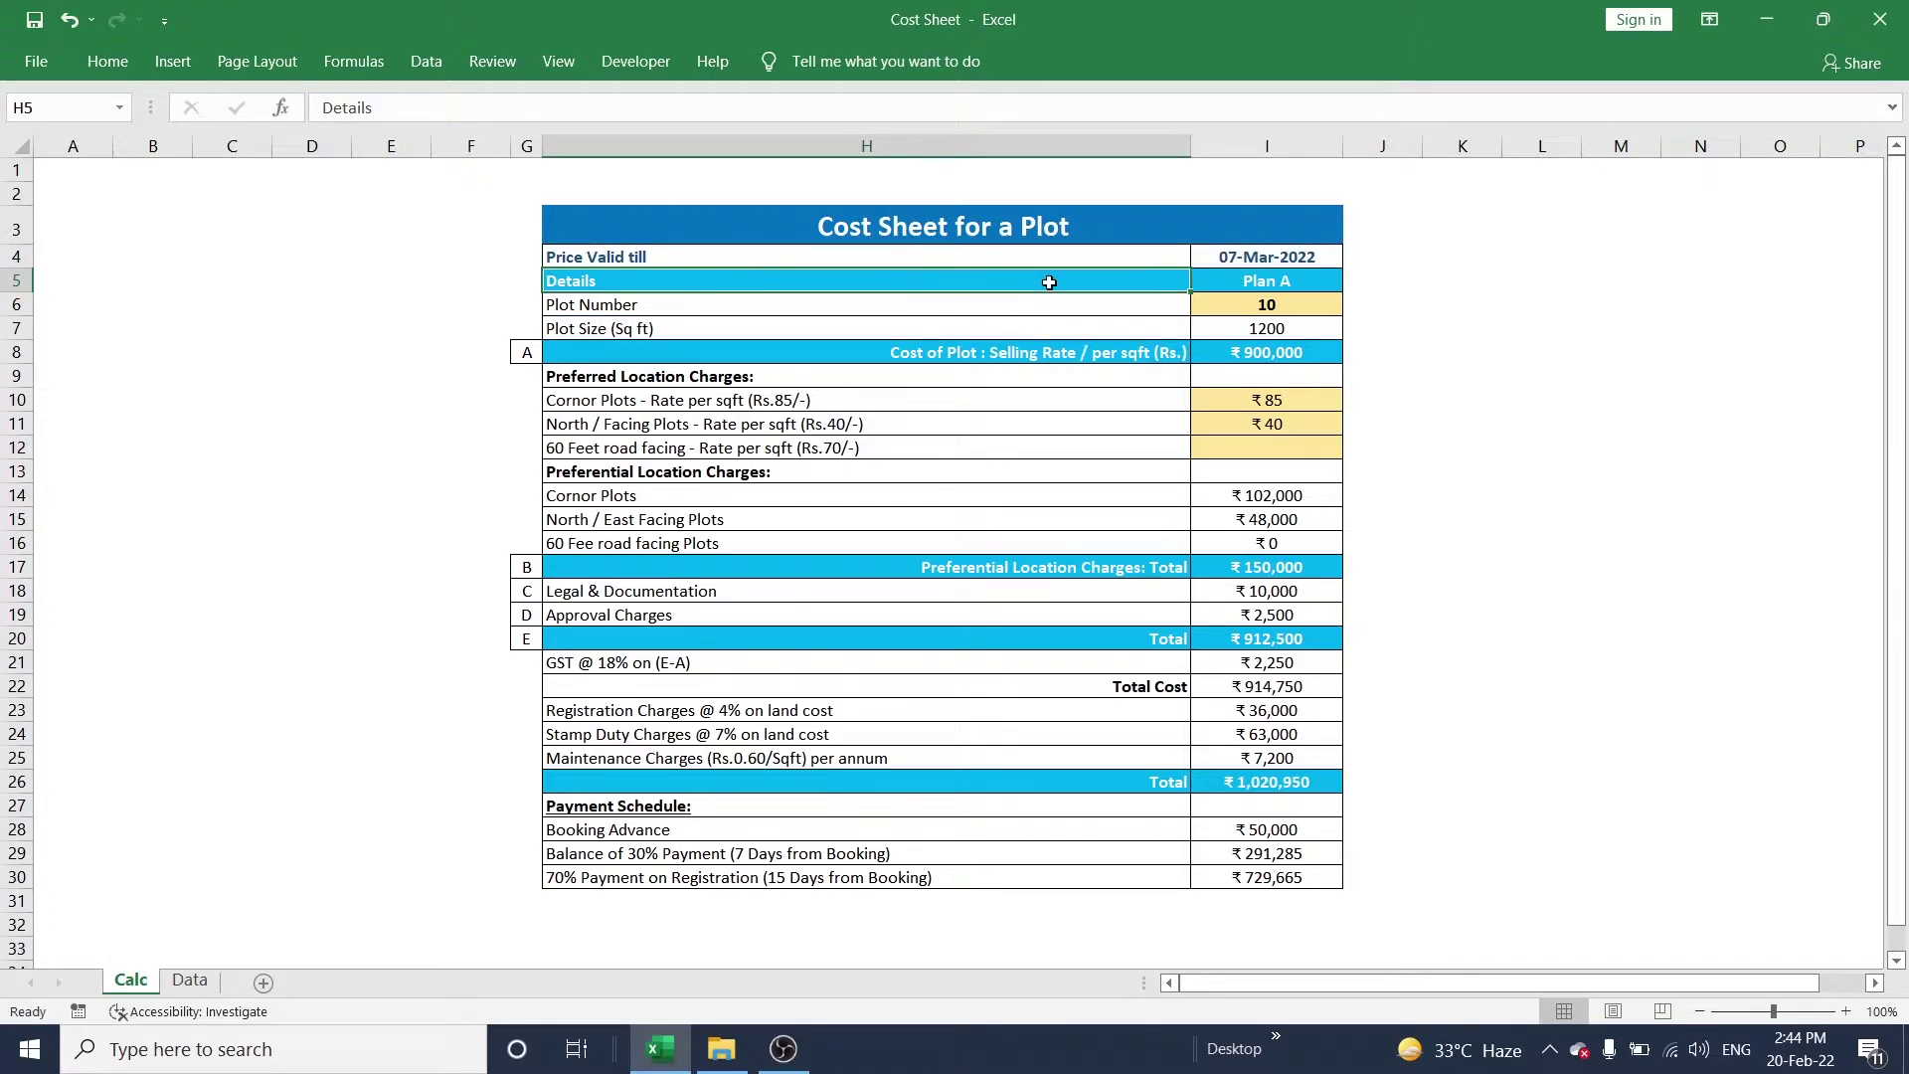
{"action": "left_click", "coordinate": [1199, 284]}
{"action": "left_click", "coordinate": [1354, 284]}
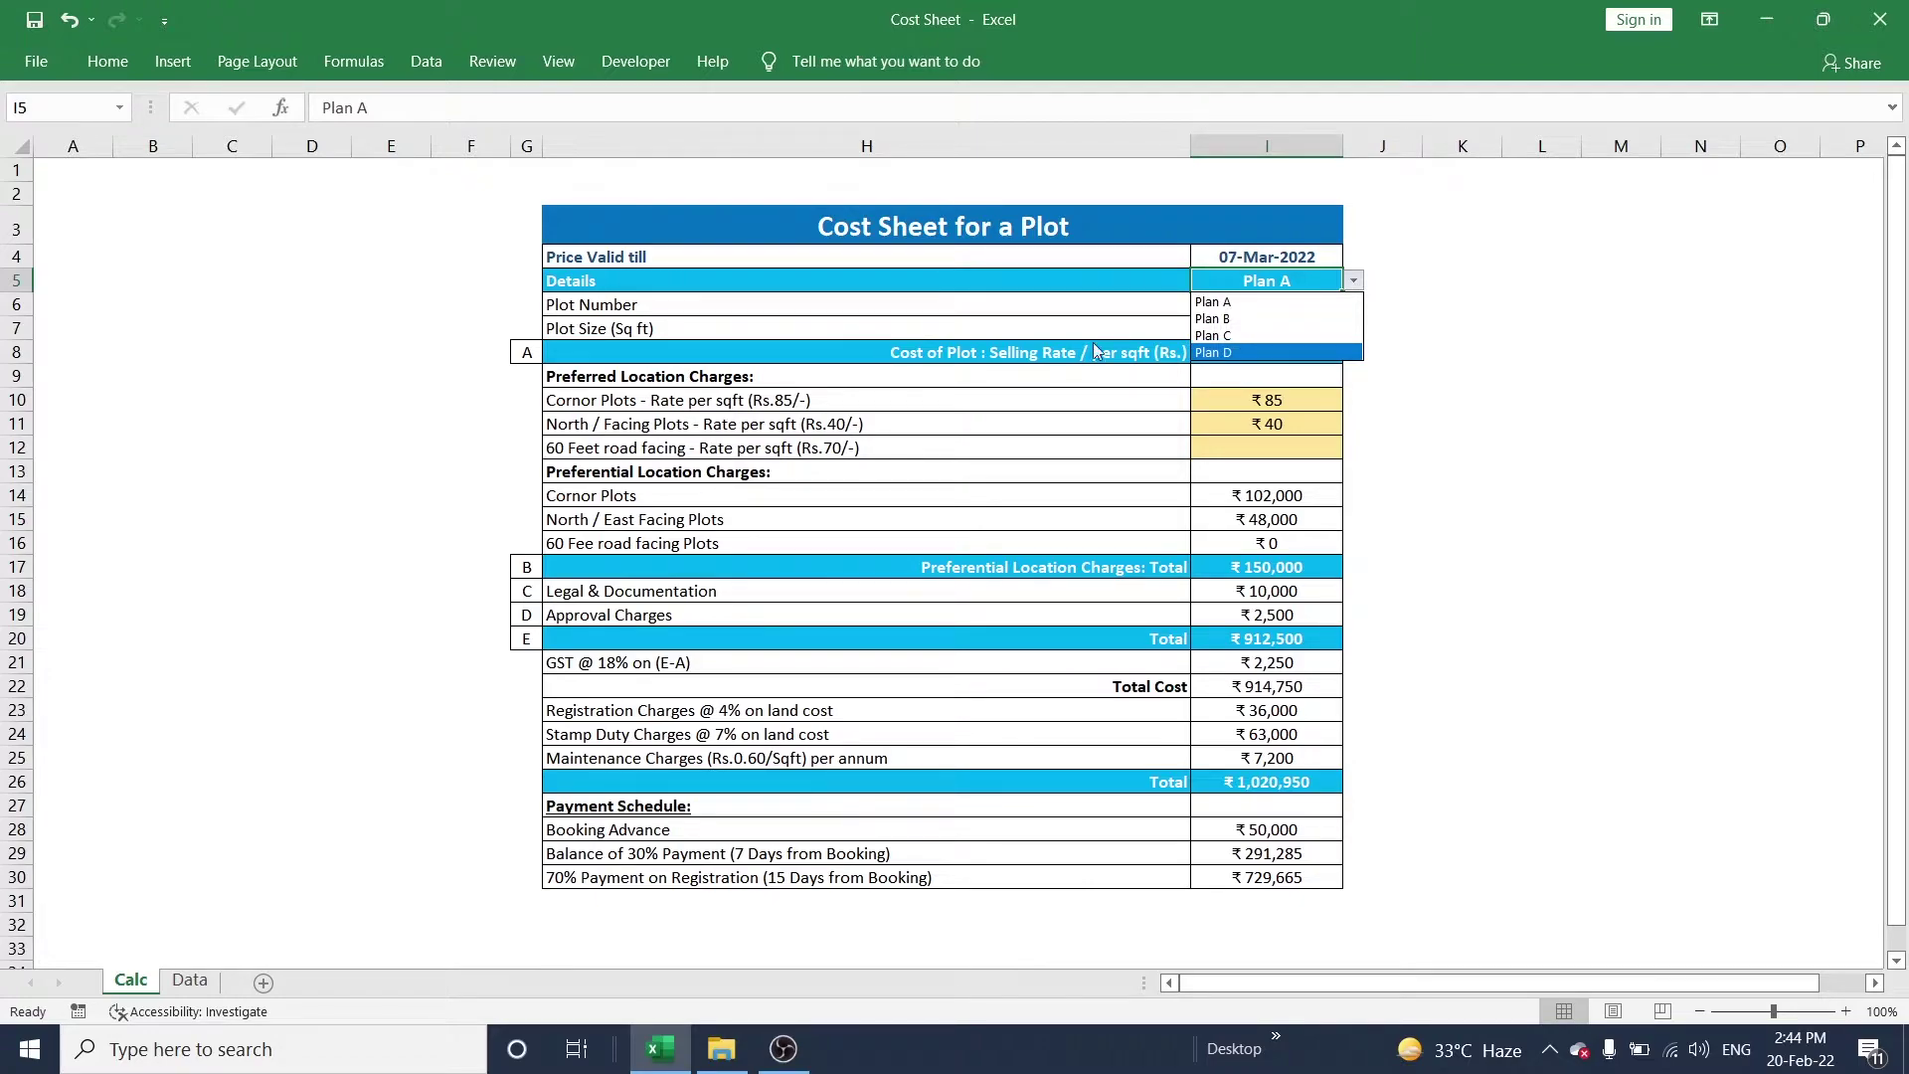
{"action": "left_click", "coordinate": [1293, 301]}
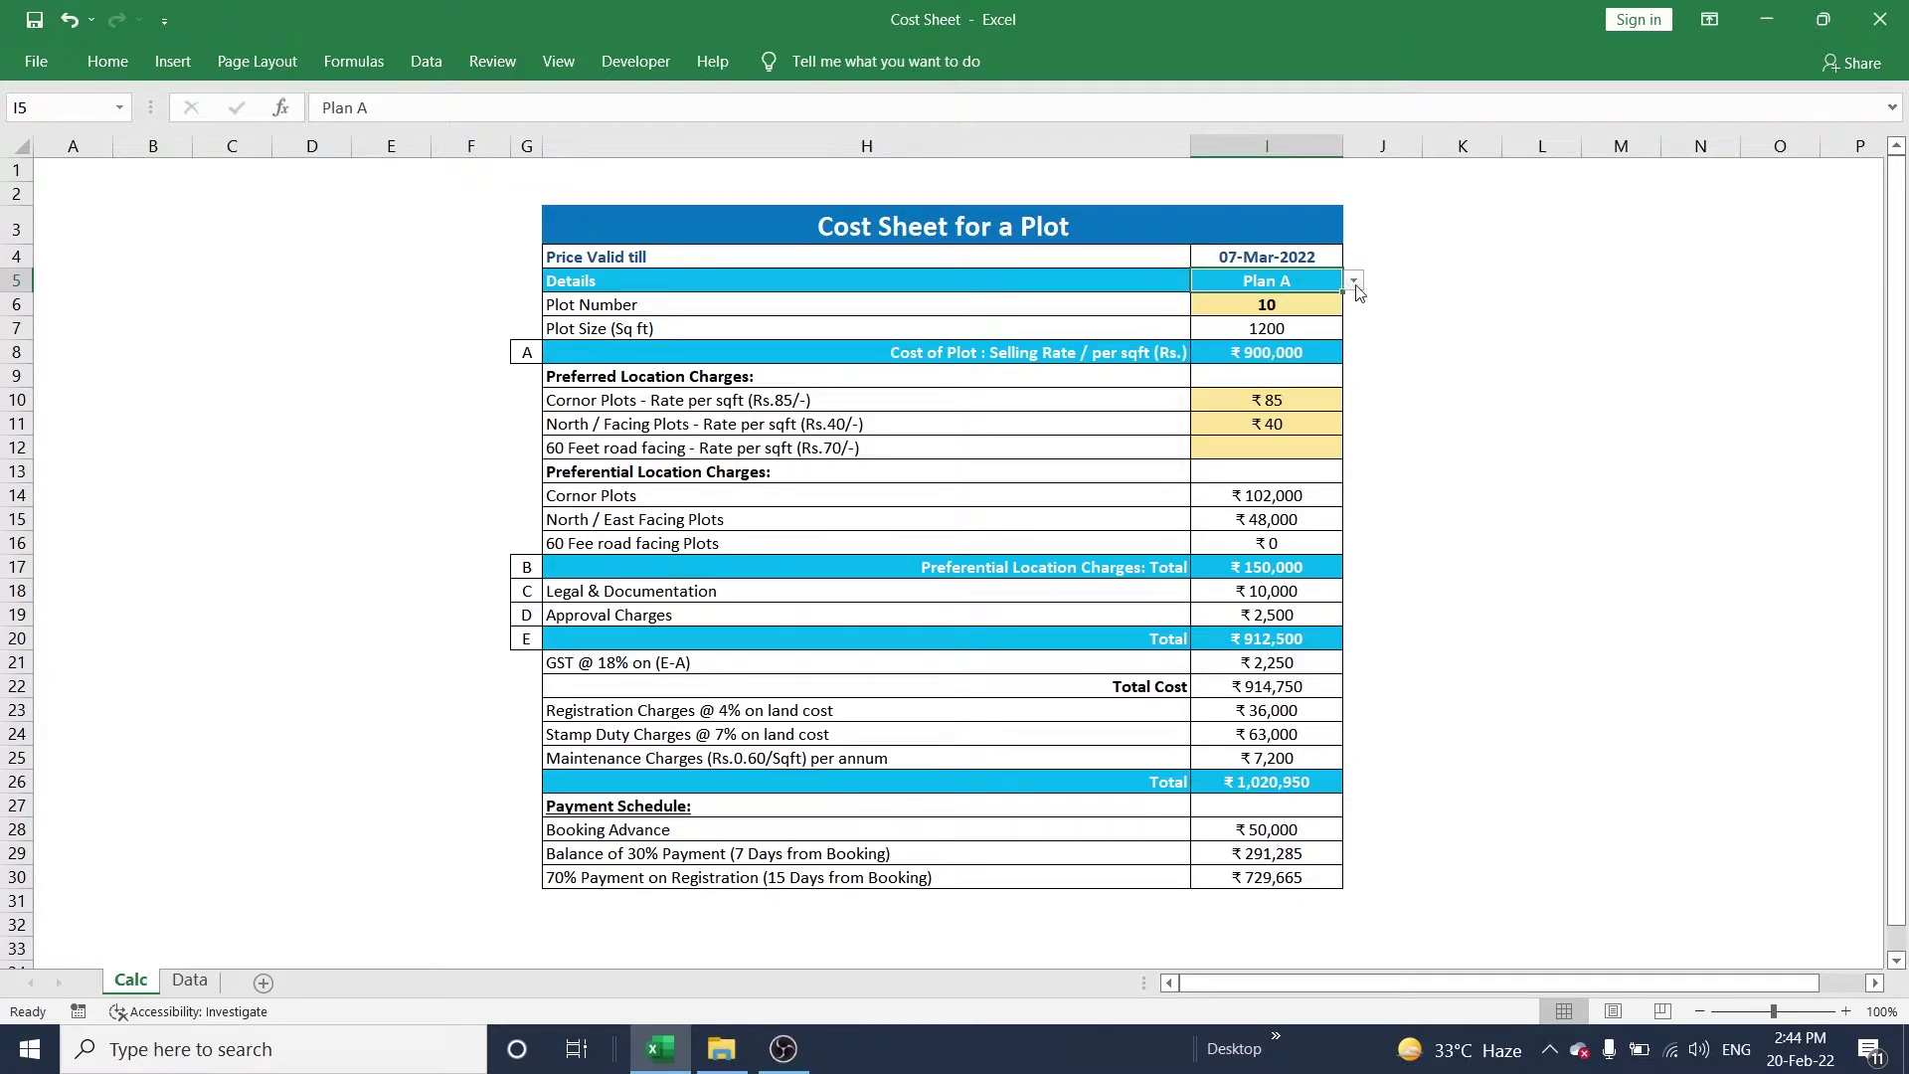
{"action": "left_click", "coordinate": [1354, 282]}
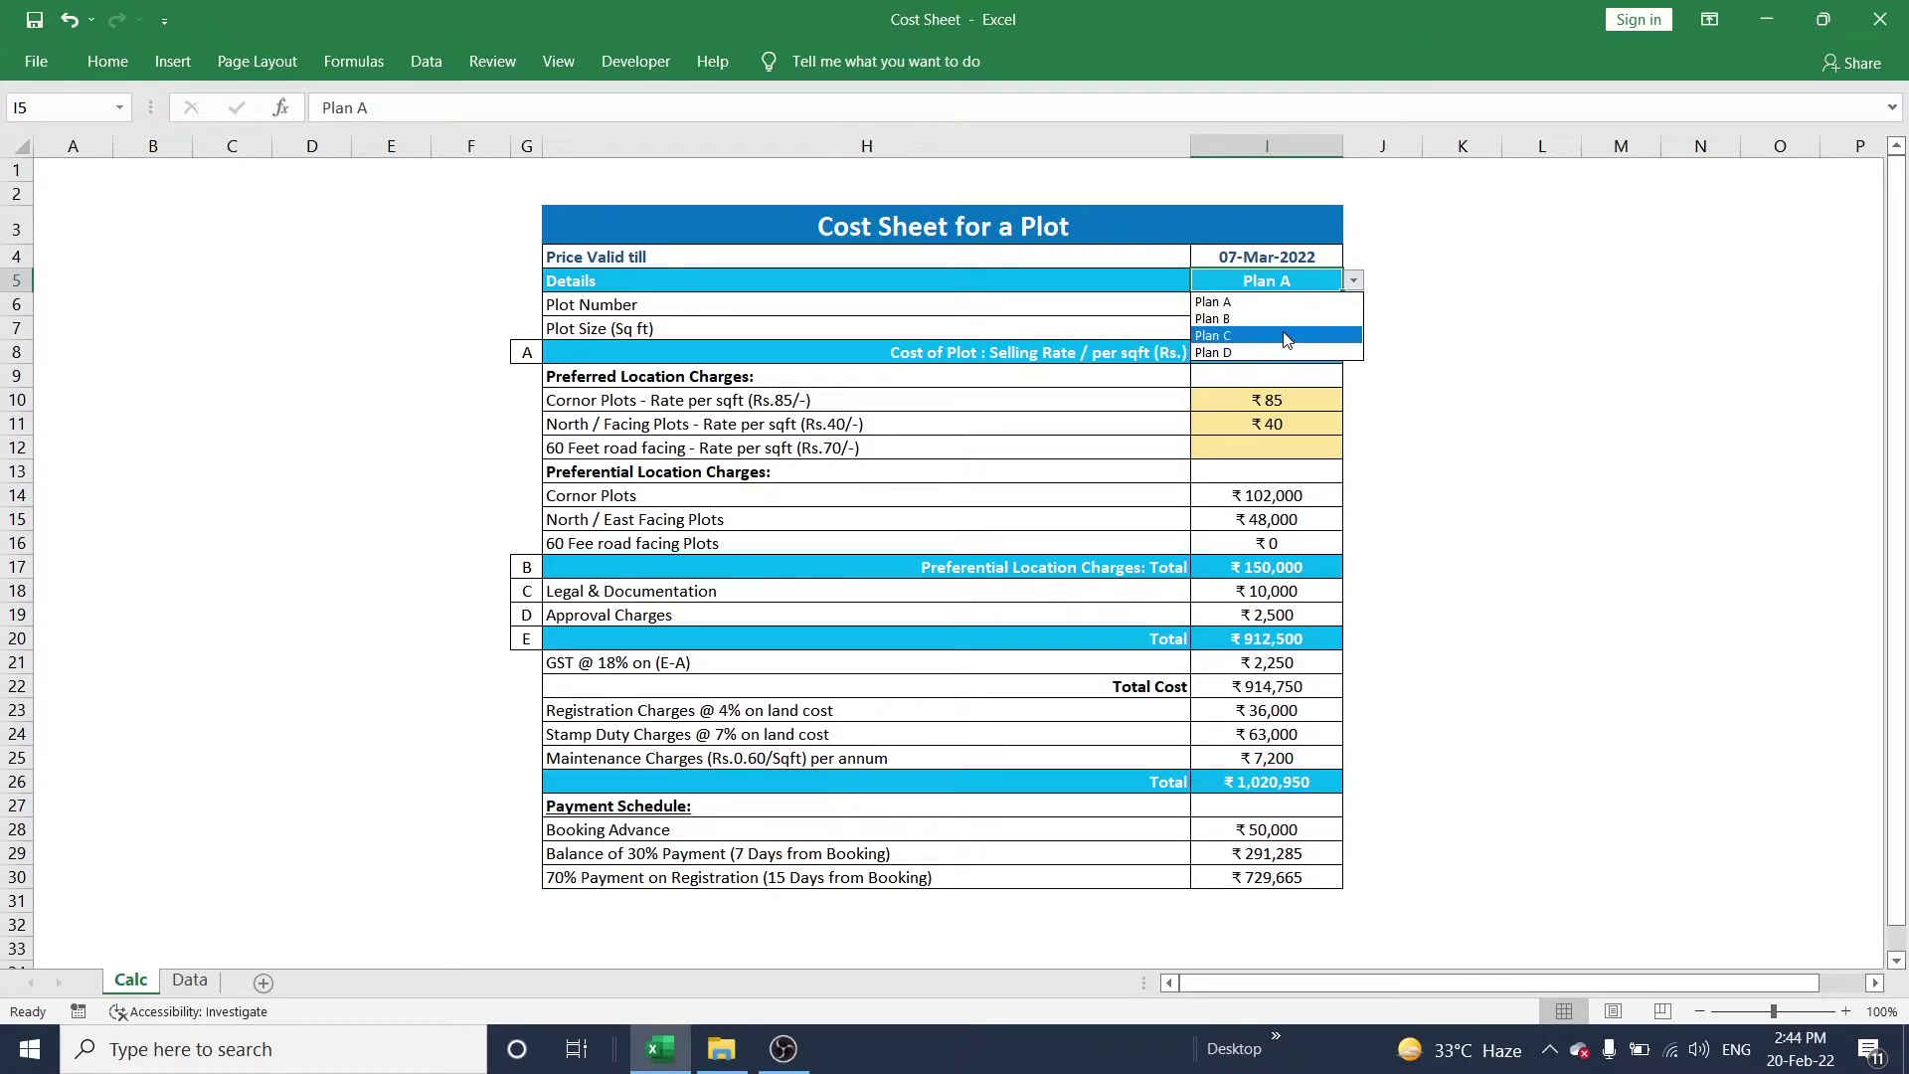
{"action": "left_click", "coordinate": [937, 320]}
Look up the size of plot 10 on the Data sheet and return to the Calc sheet.
{"action": "left_click", "coordinate": [829, 304]}
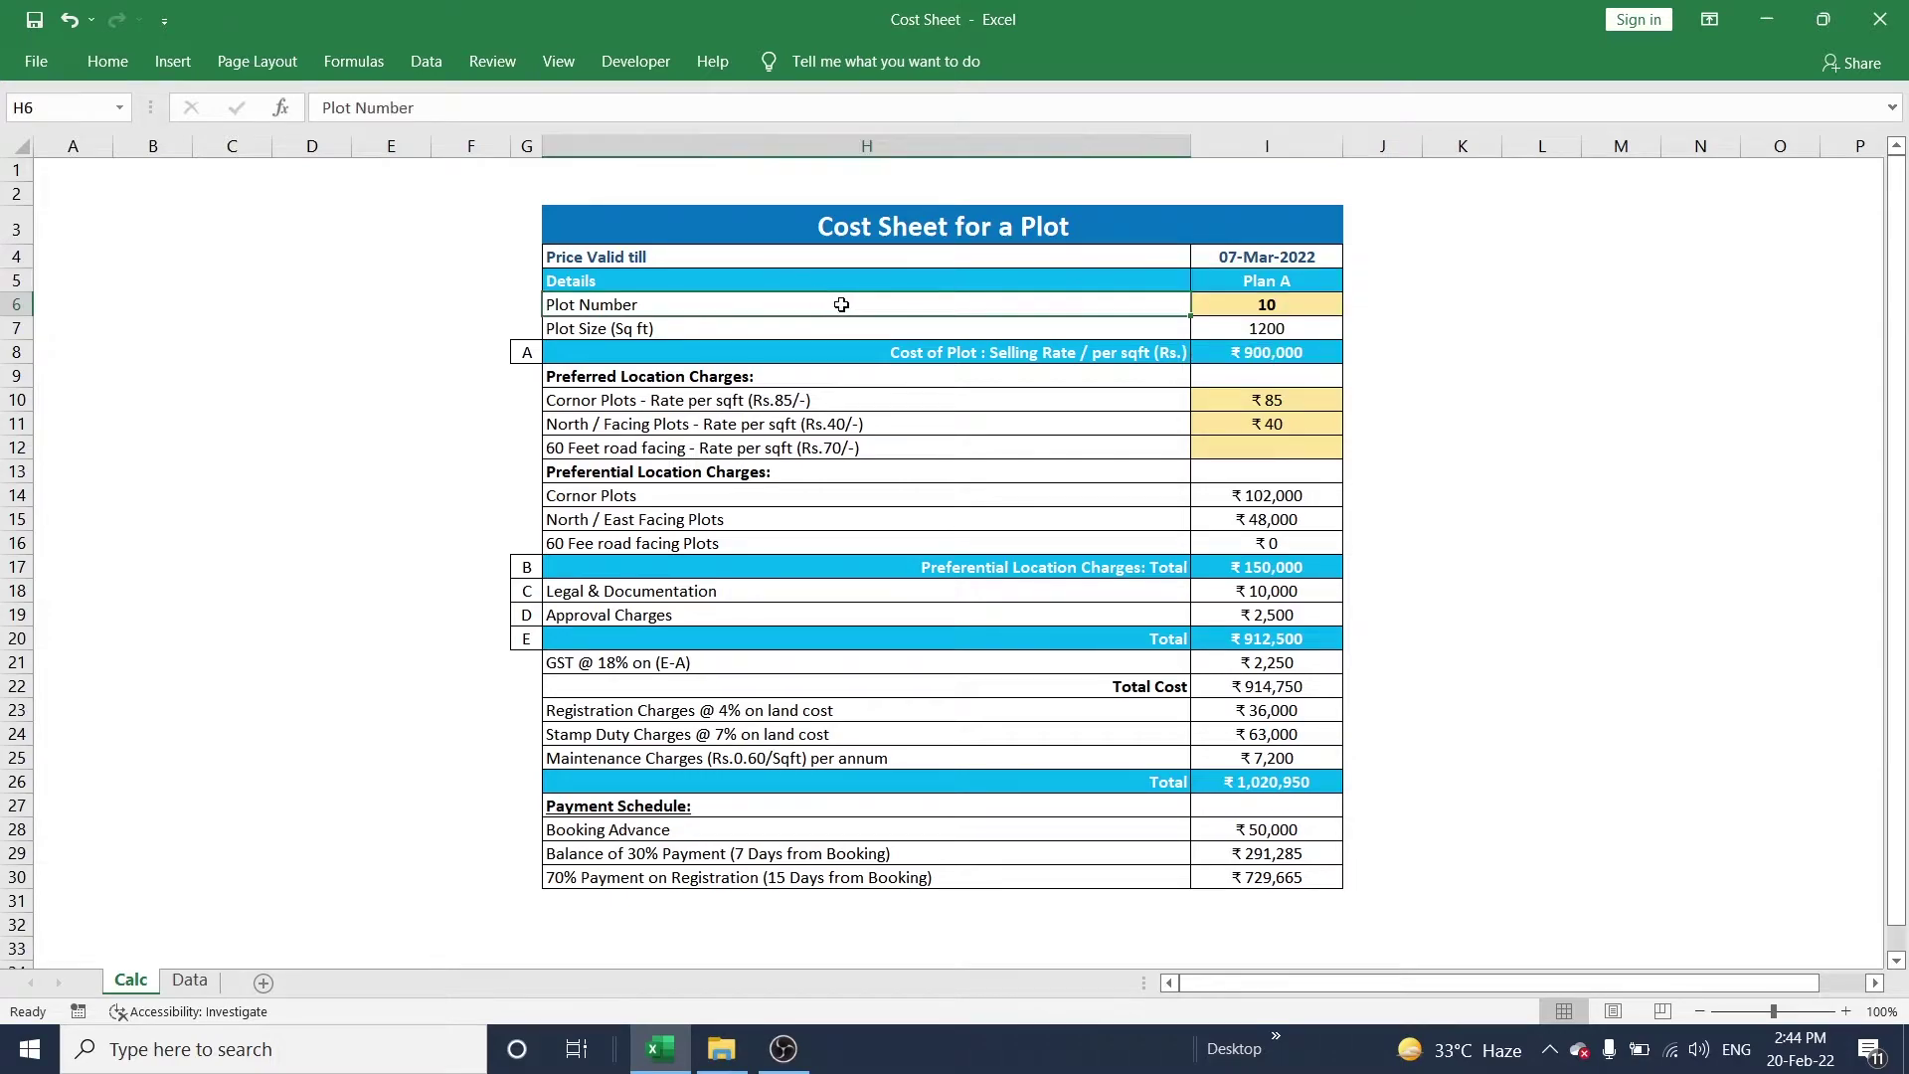
{"action": "left_click", "coordinate": [1291, 307]}
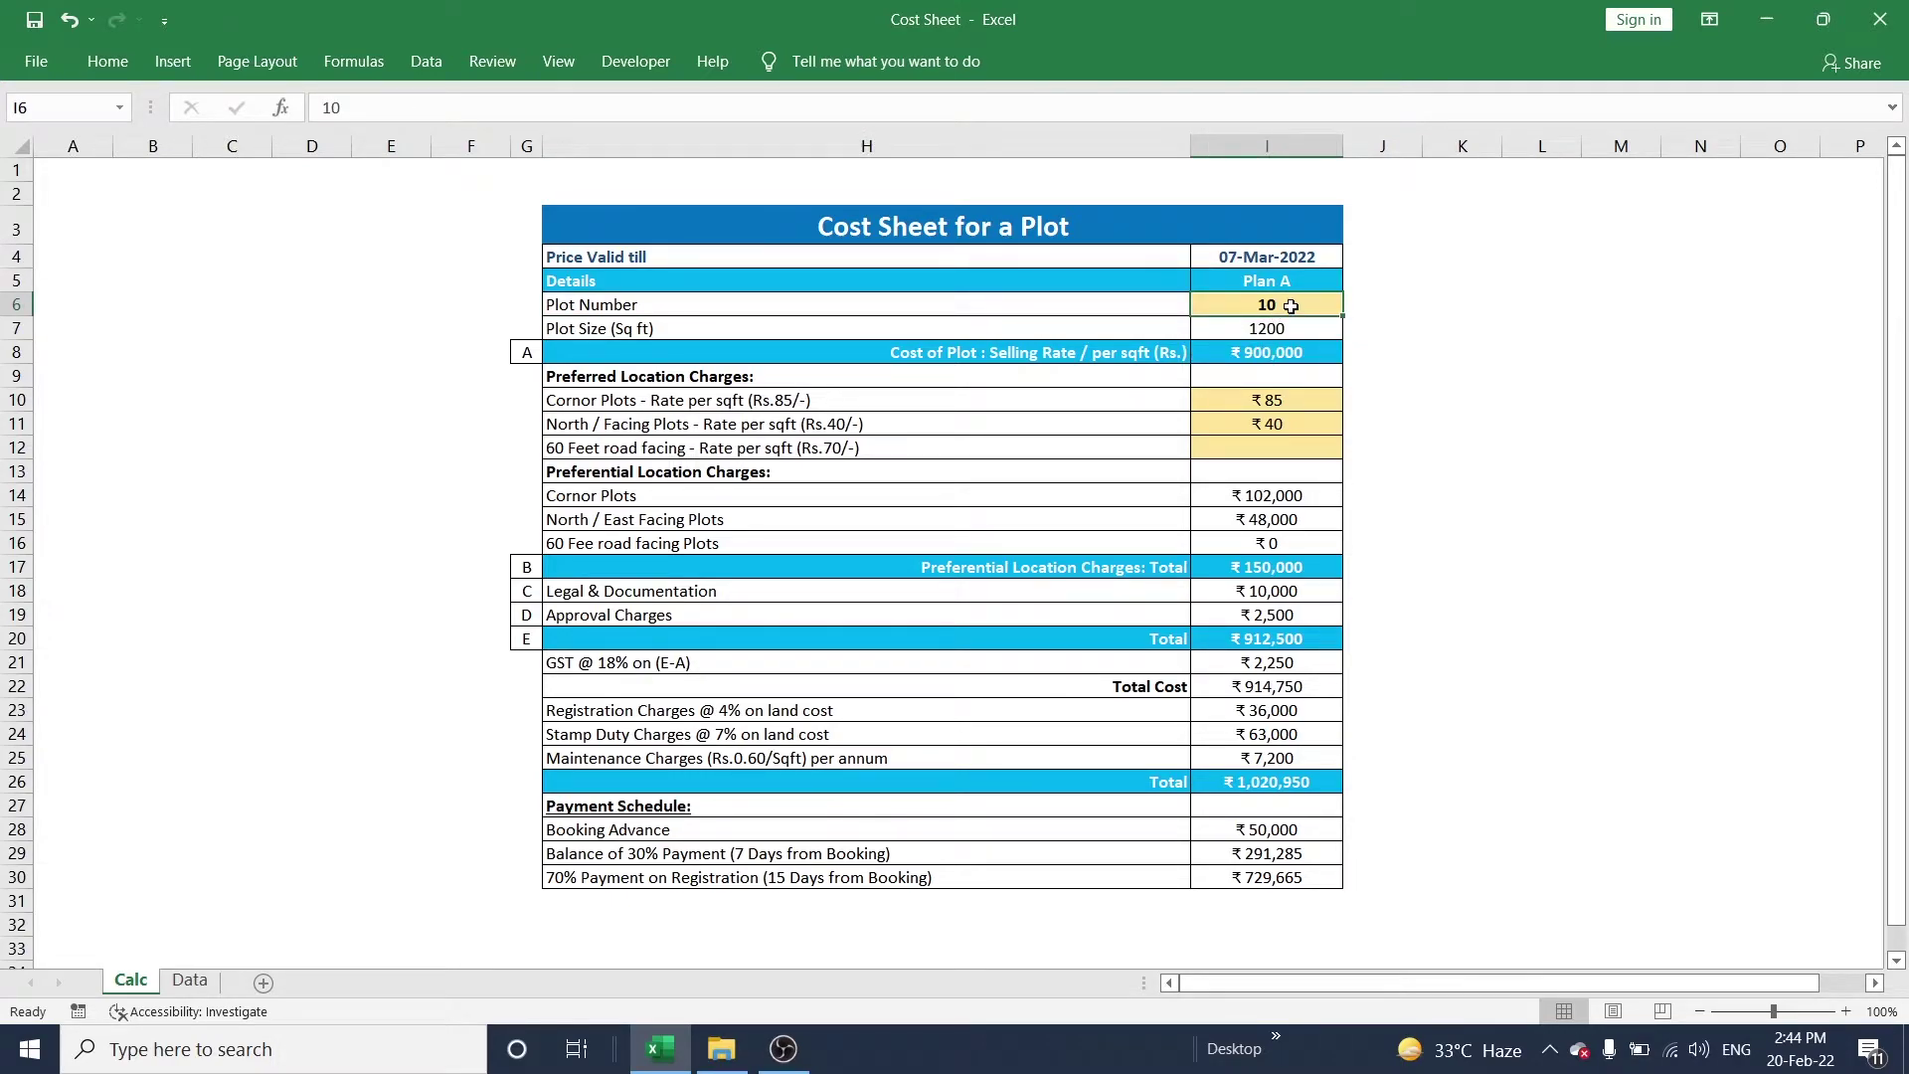
{"action": "left_click", "coordinate": [189, 980]}
{"action": "left_click", "coordinate": [334, 408]}
{"action": "left_click_drag", "start_coordinate": [67, 416], "coordinate": [185, 419]}
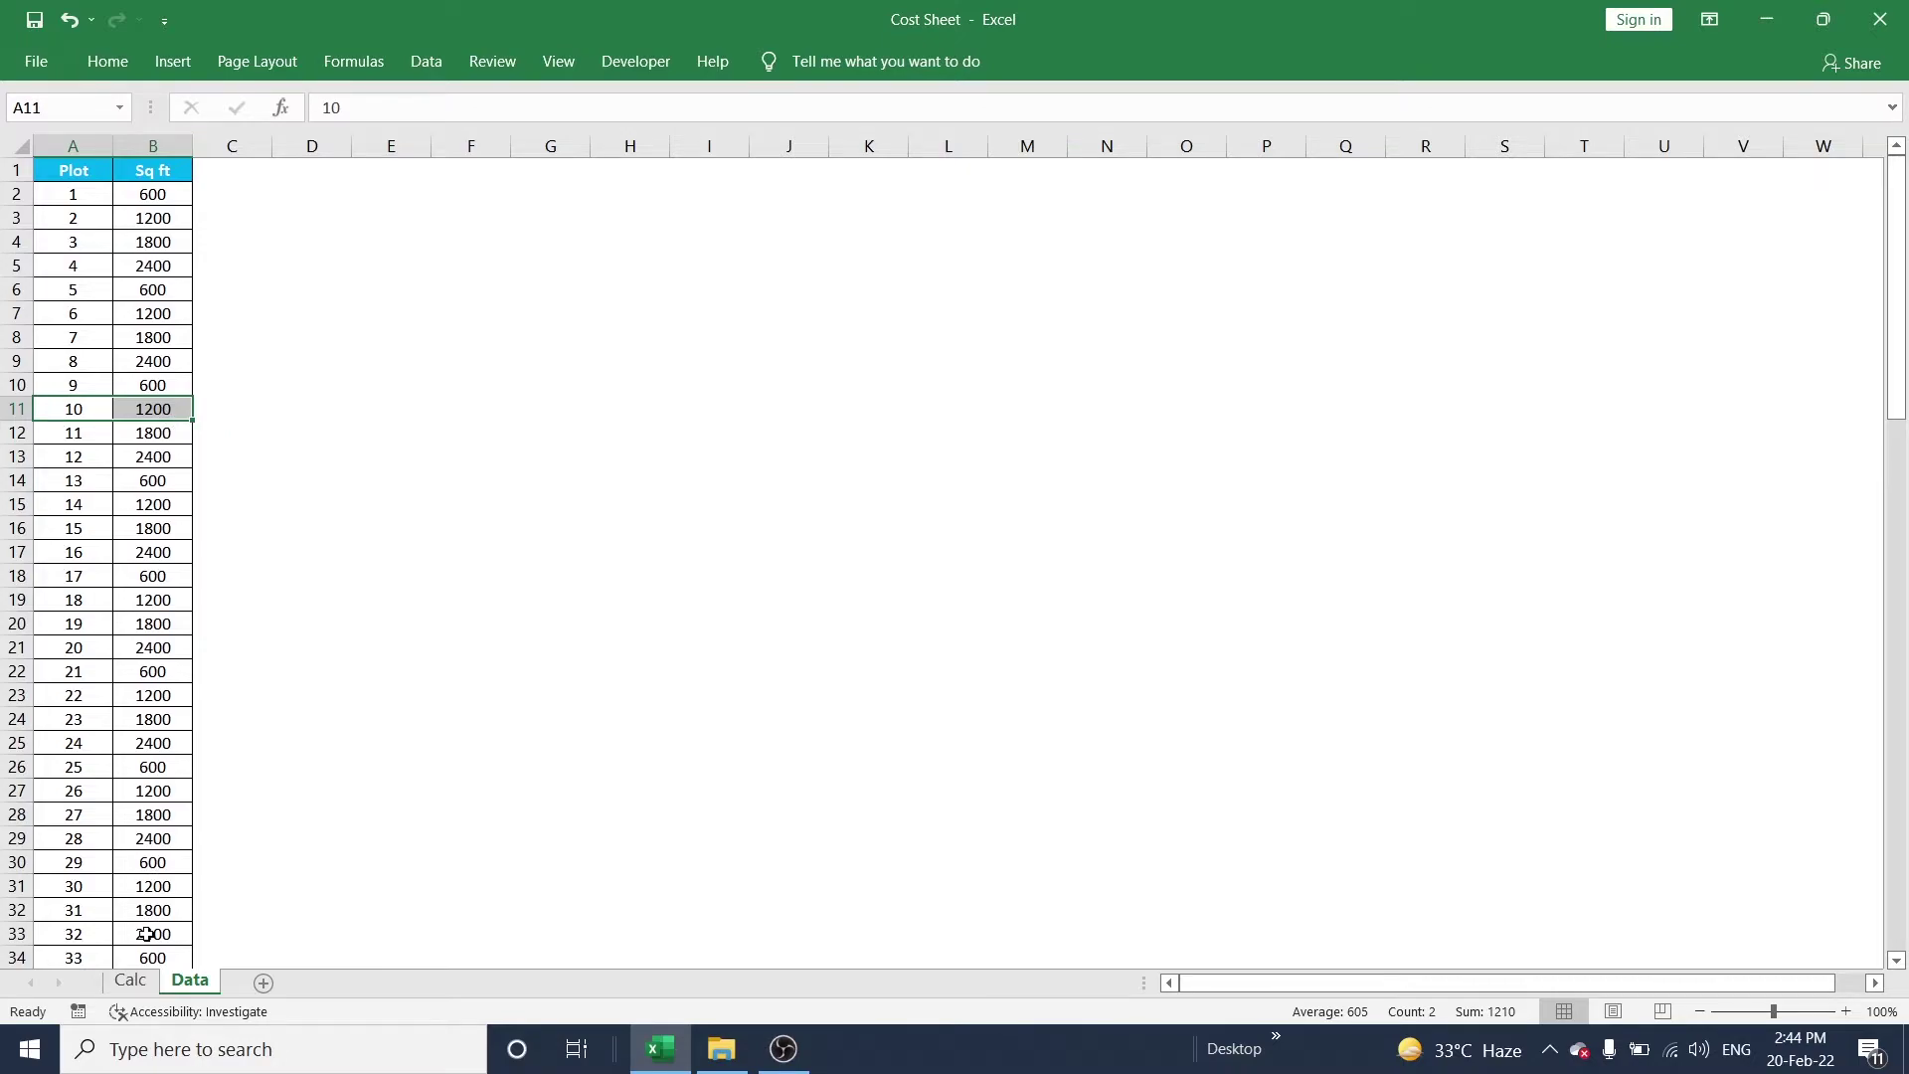
{"action": "left_click", "coordinate": [130, 980]}
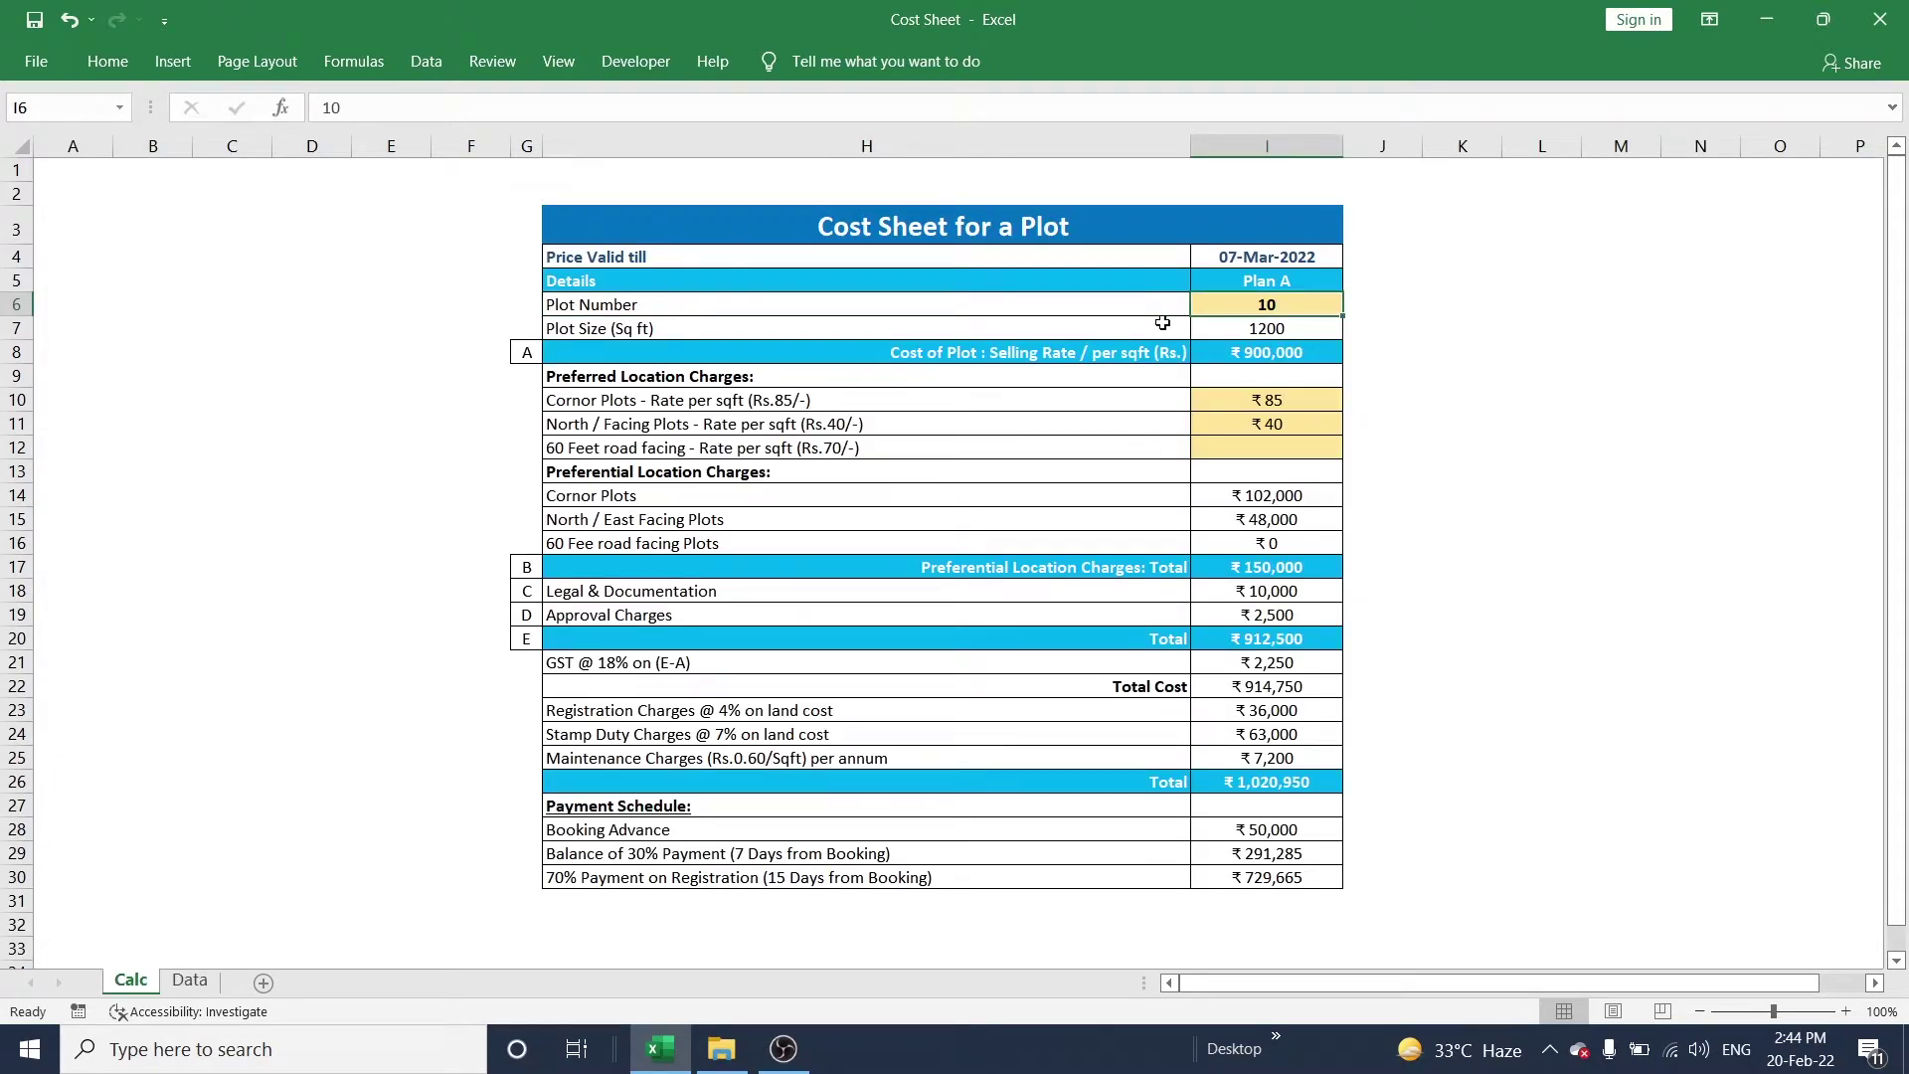
Set the plot number in I6 to 15 and check the plot size lookup in I7.
{"action": "type", "text": "15"}
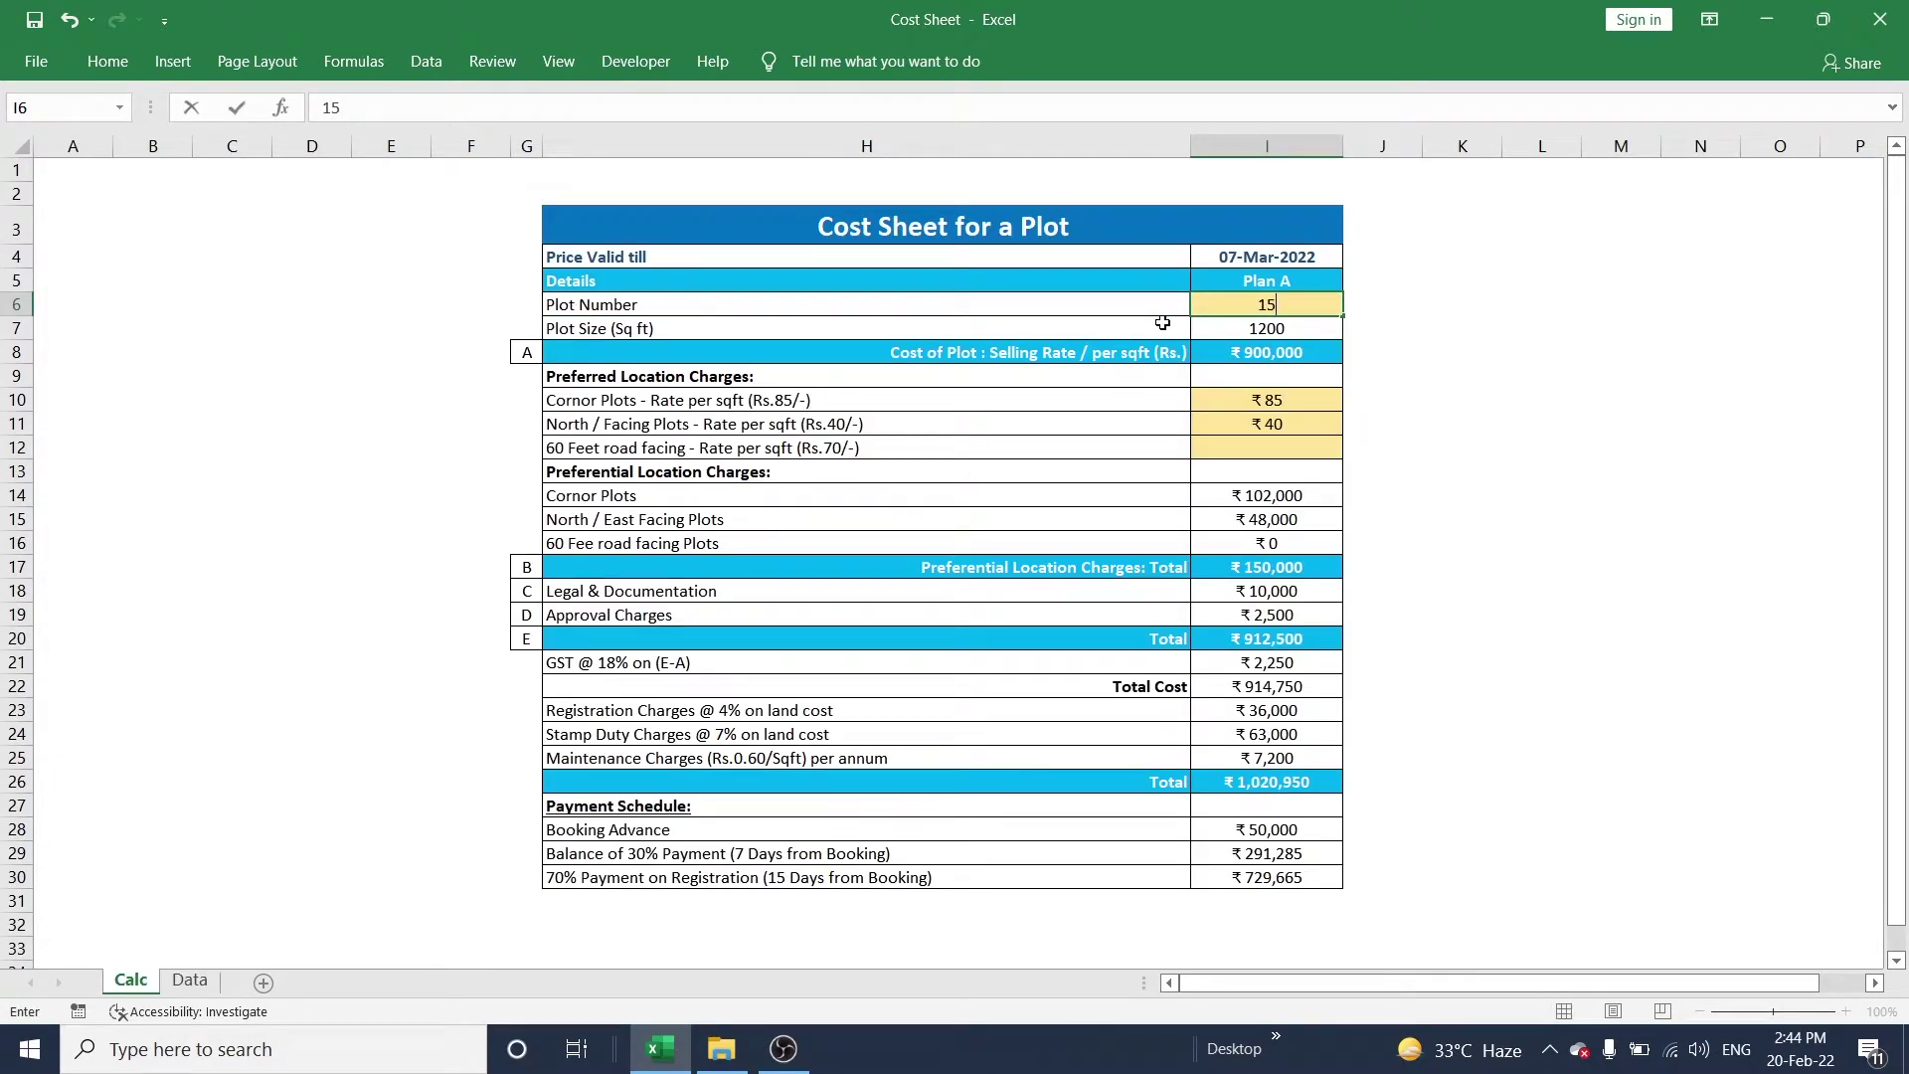
{"action": "key", "text": "Return"}
{"action": "key", "text": "Up"}
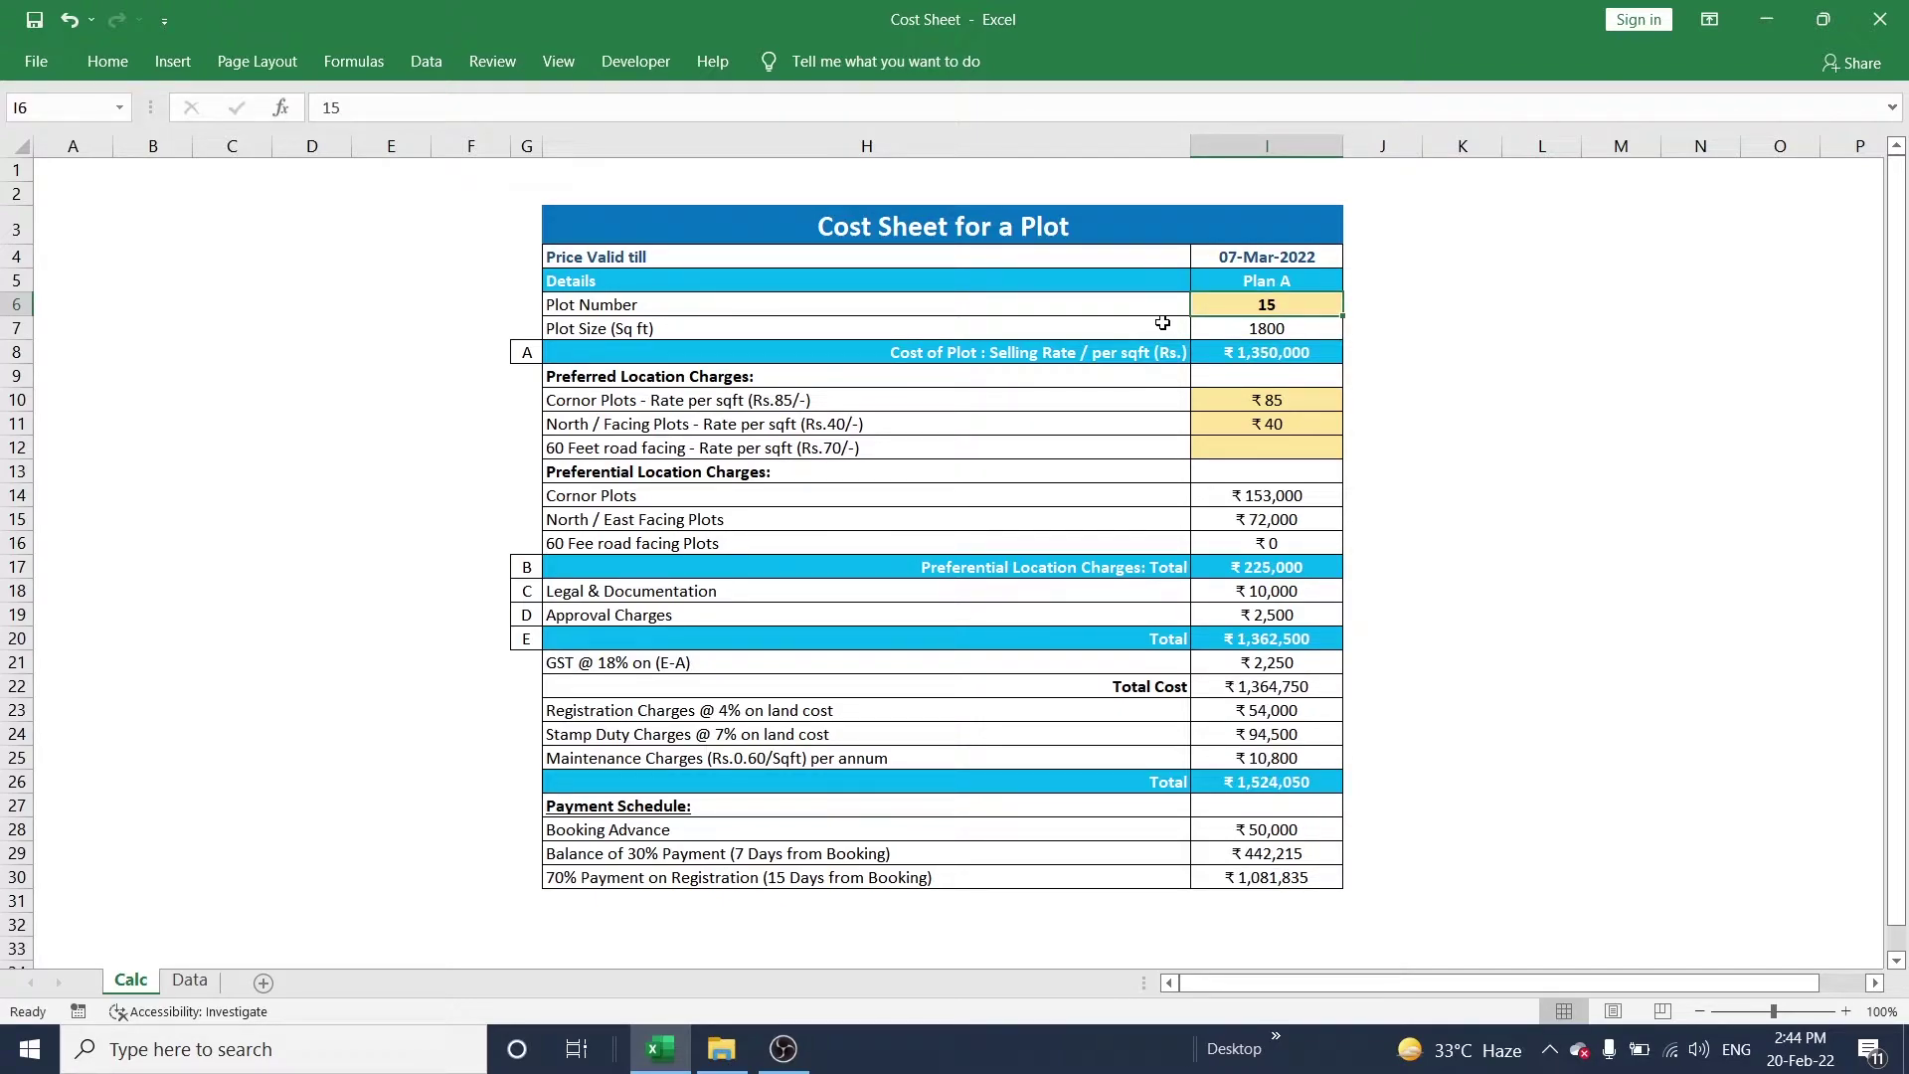
{"action": "left_click", "coordinate": [1269, 326]}
{"action": "left_click", "coordinate": [1294, 309]}
{"action": "key", "text": "Left"}
{"action": "key", "text": "Right"}
{"action": "left_click", "coordinate": [1297, 328]}
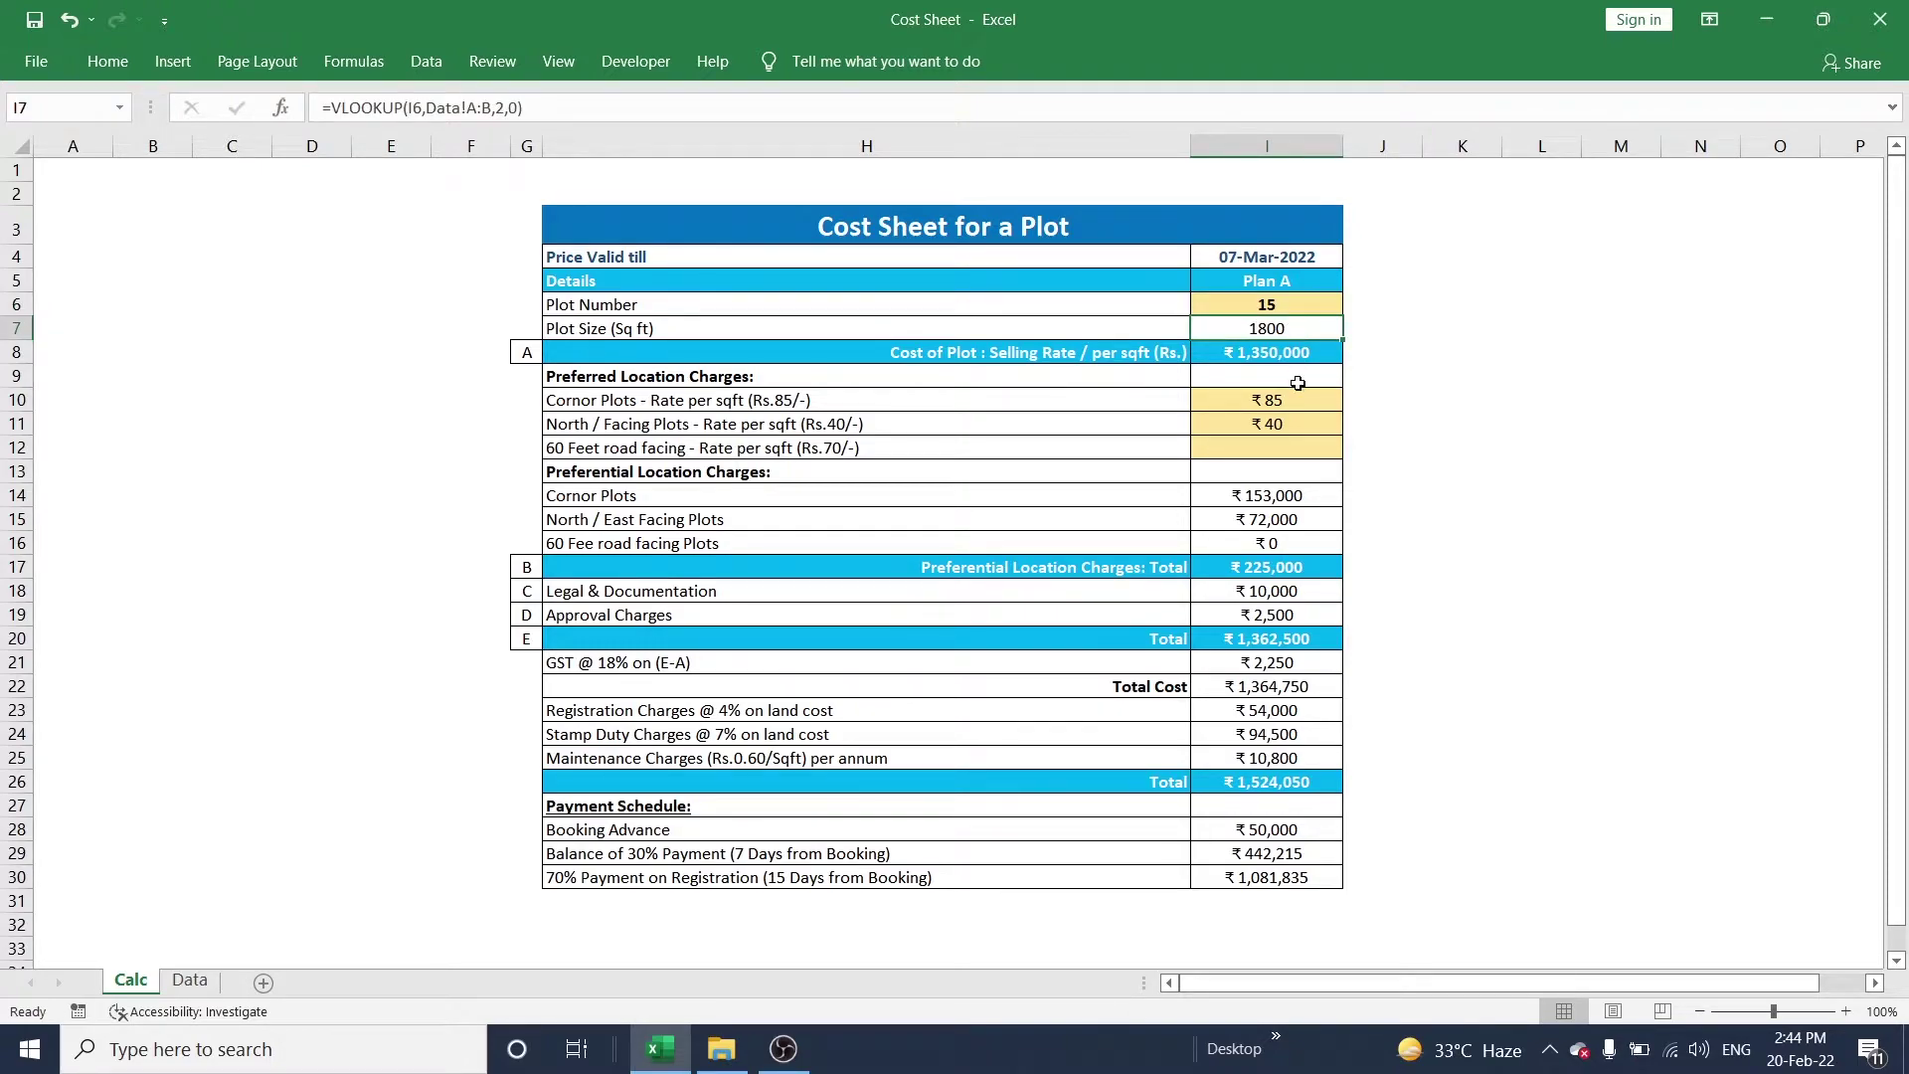
Review the charges and payments in I13:I30 that depend on the plot size, and the Data sheet feeding the I7 lookup.
{"action": "left_click_drag", "start_coordinate": [1276, 471], "coordinate": [1273, 875]}
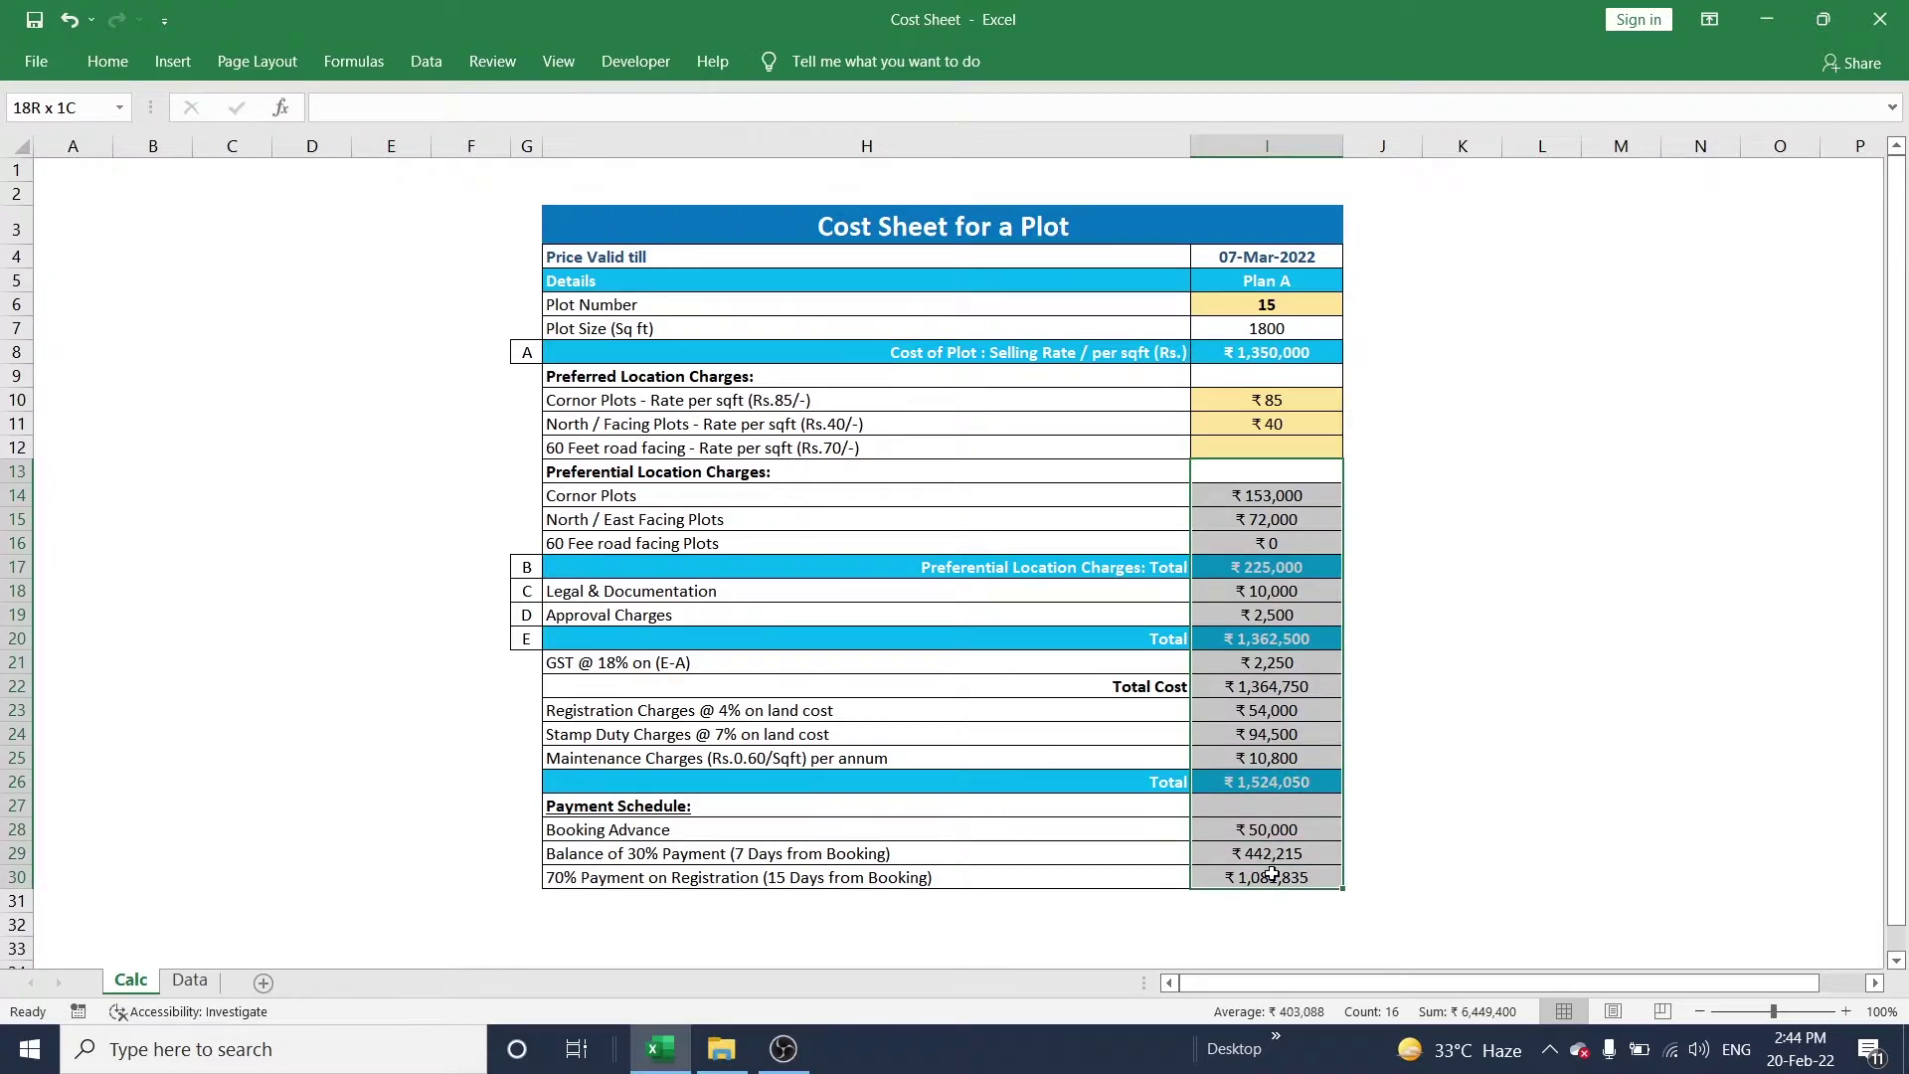
{"action": "left_click", "coordinate": [1277, 328]}
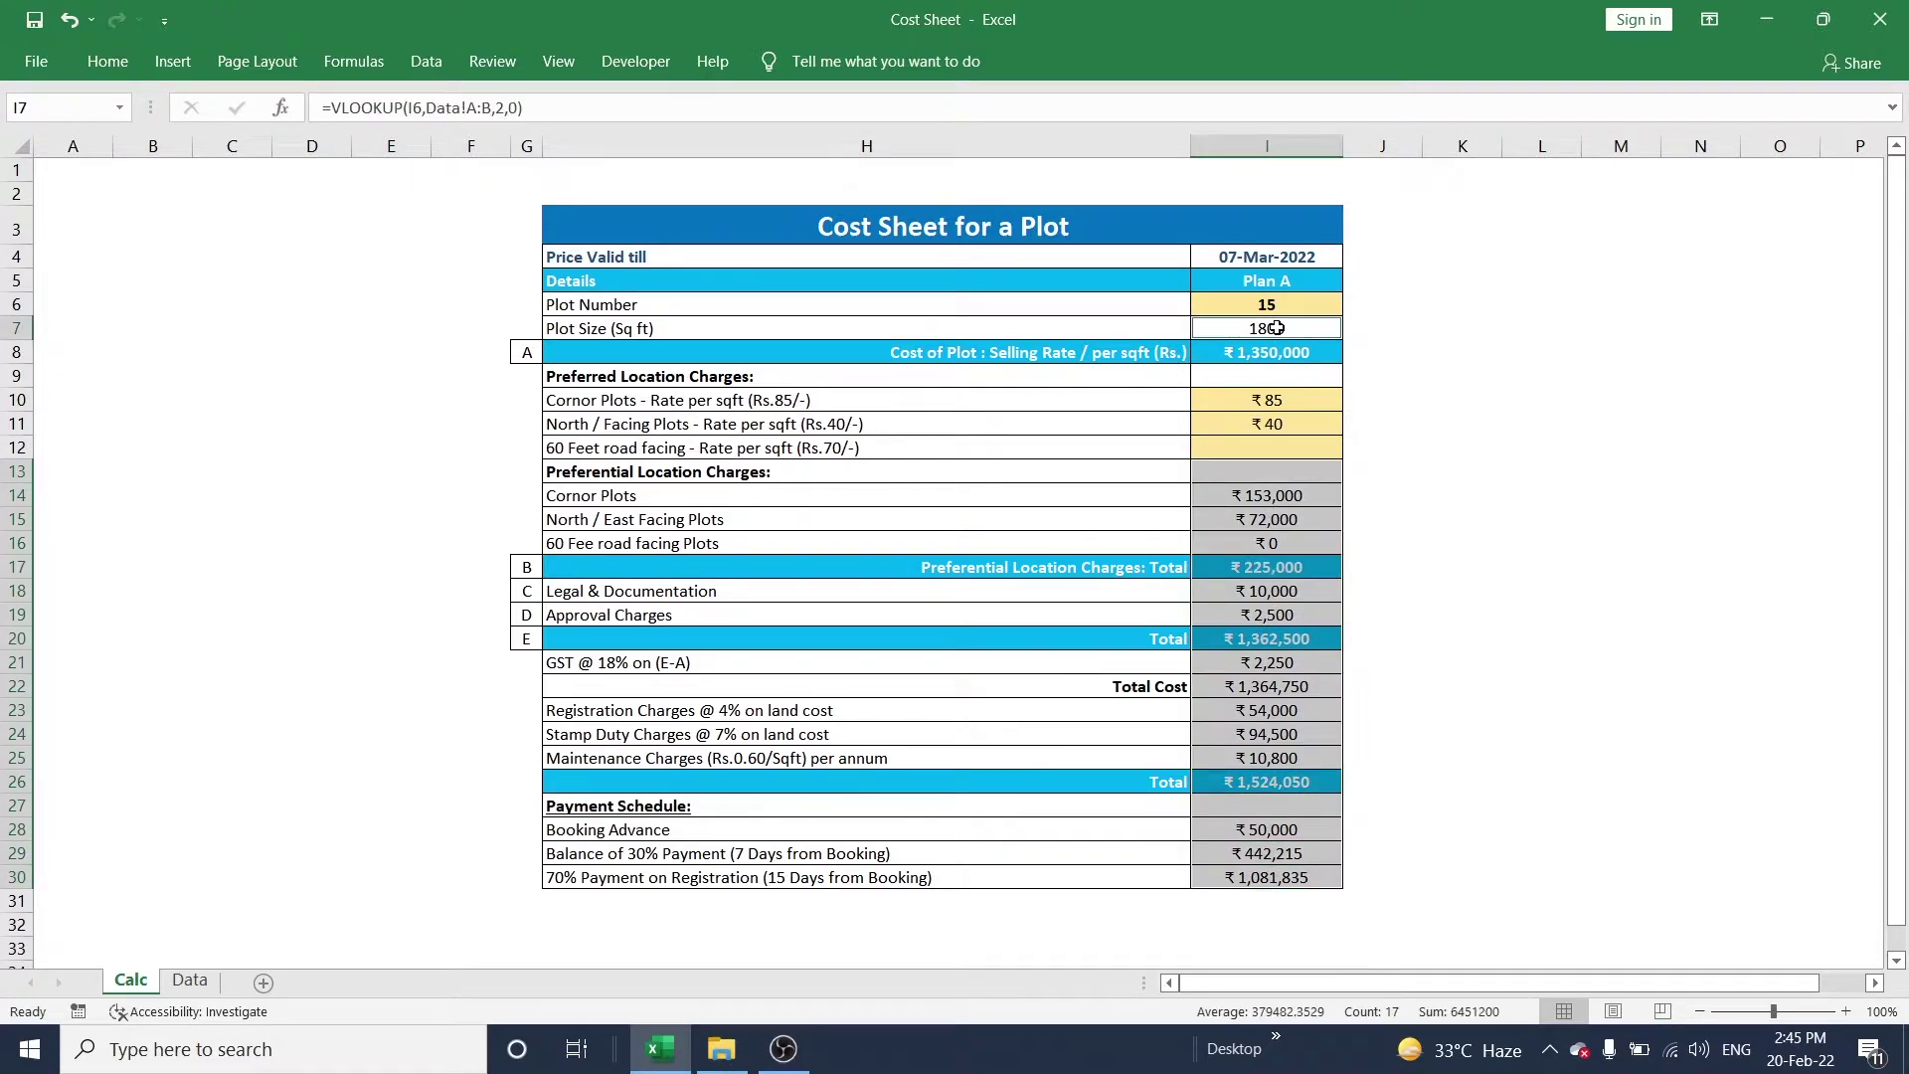
{"action": "left_click", "coordinate": [1157, 328]}
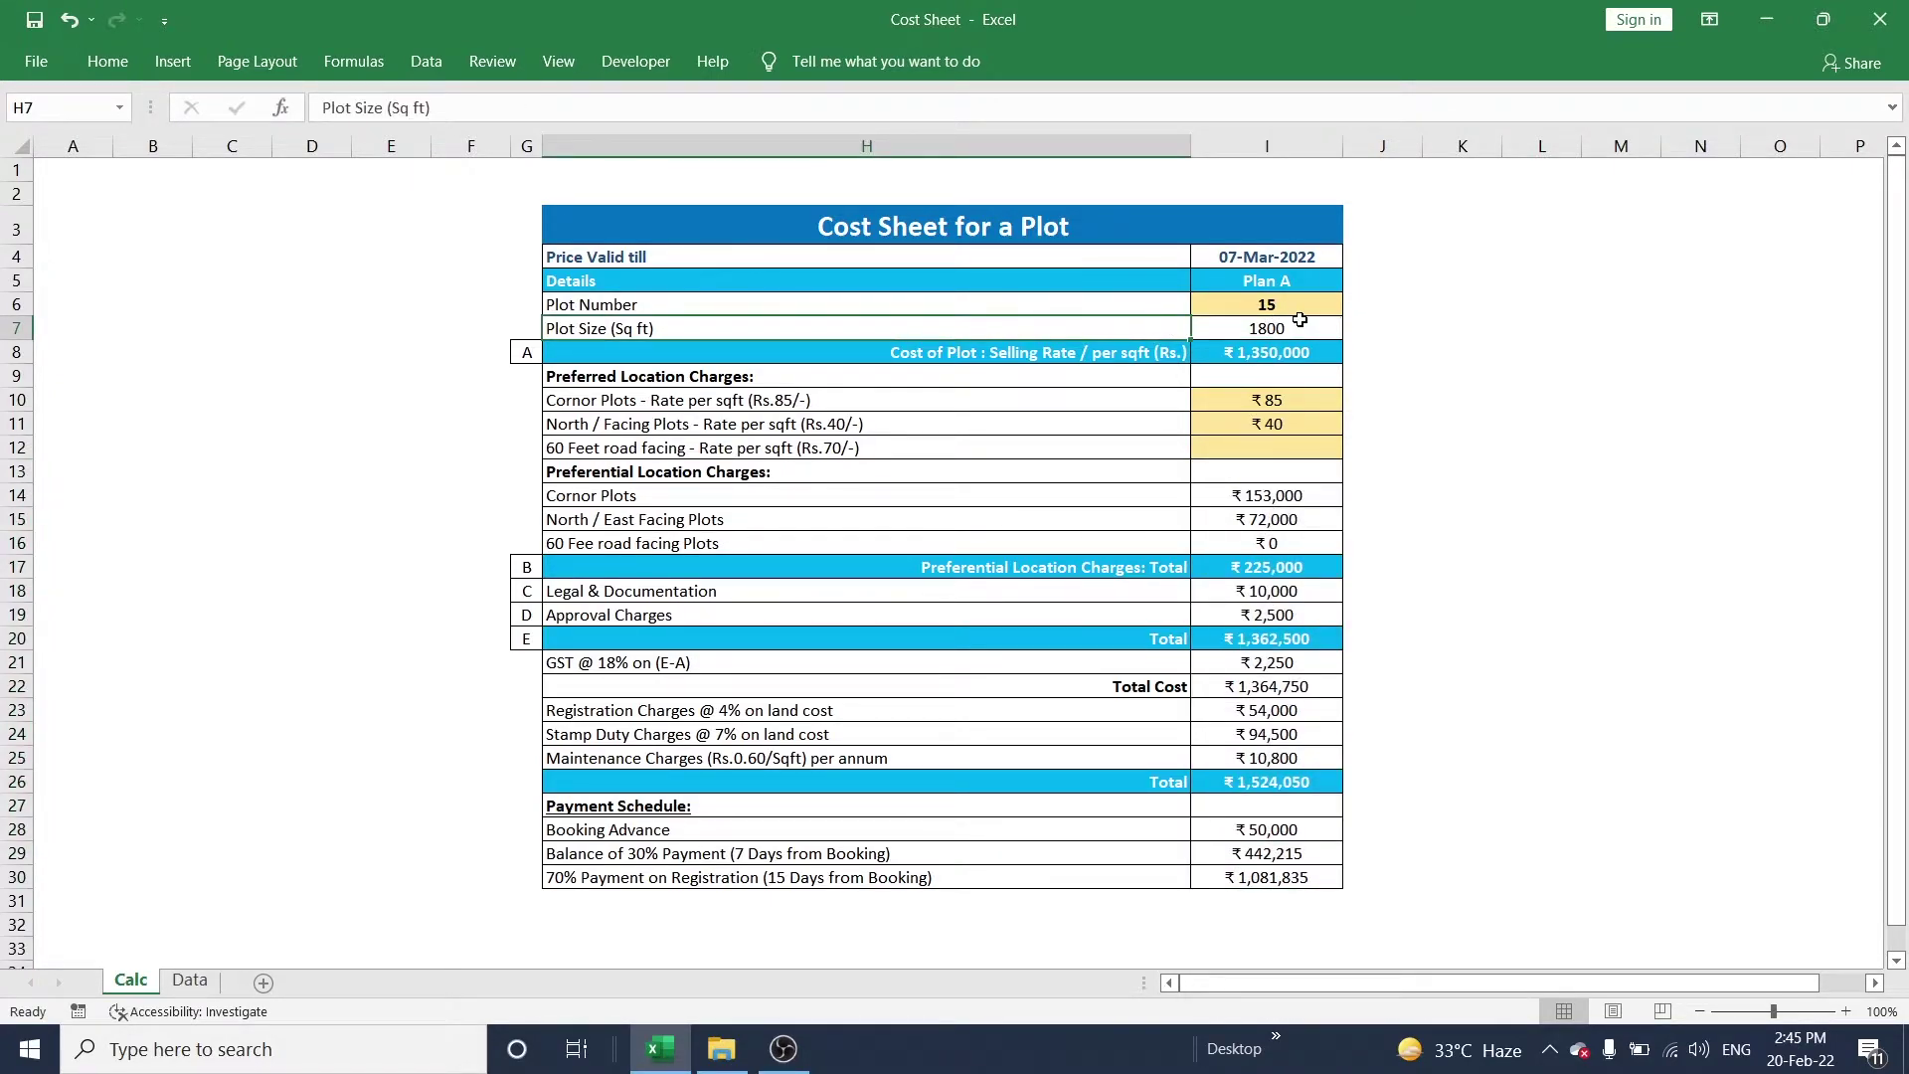
{"action": "left_click", "coordinate": [1295, 305]}
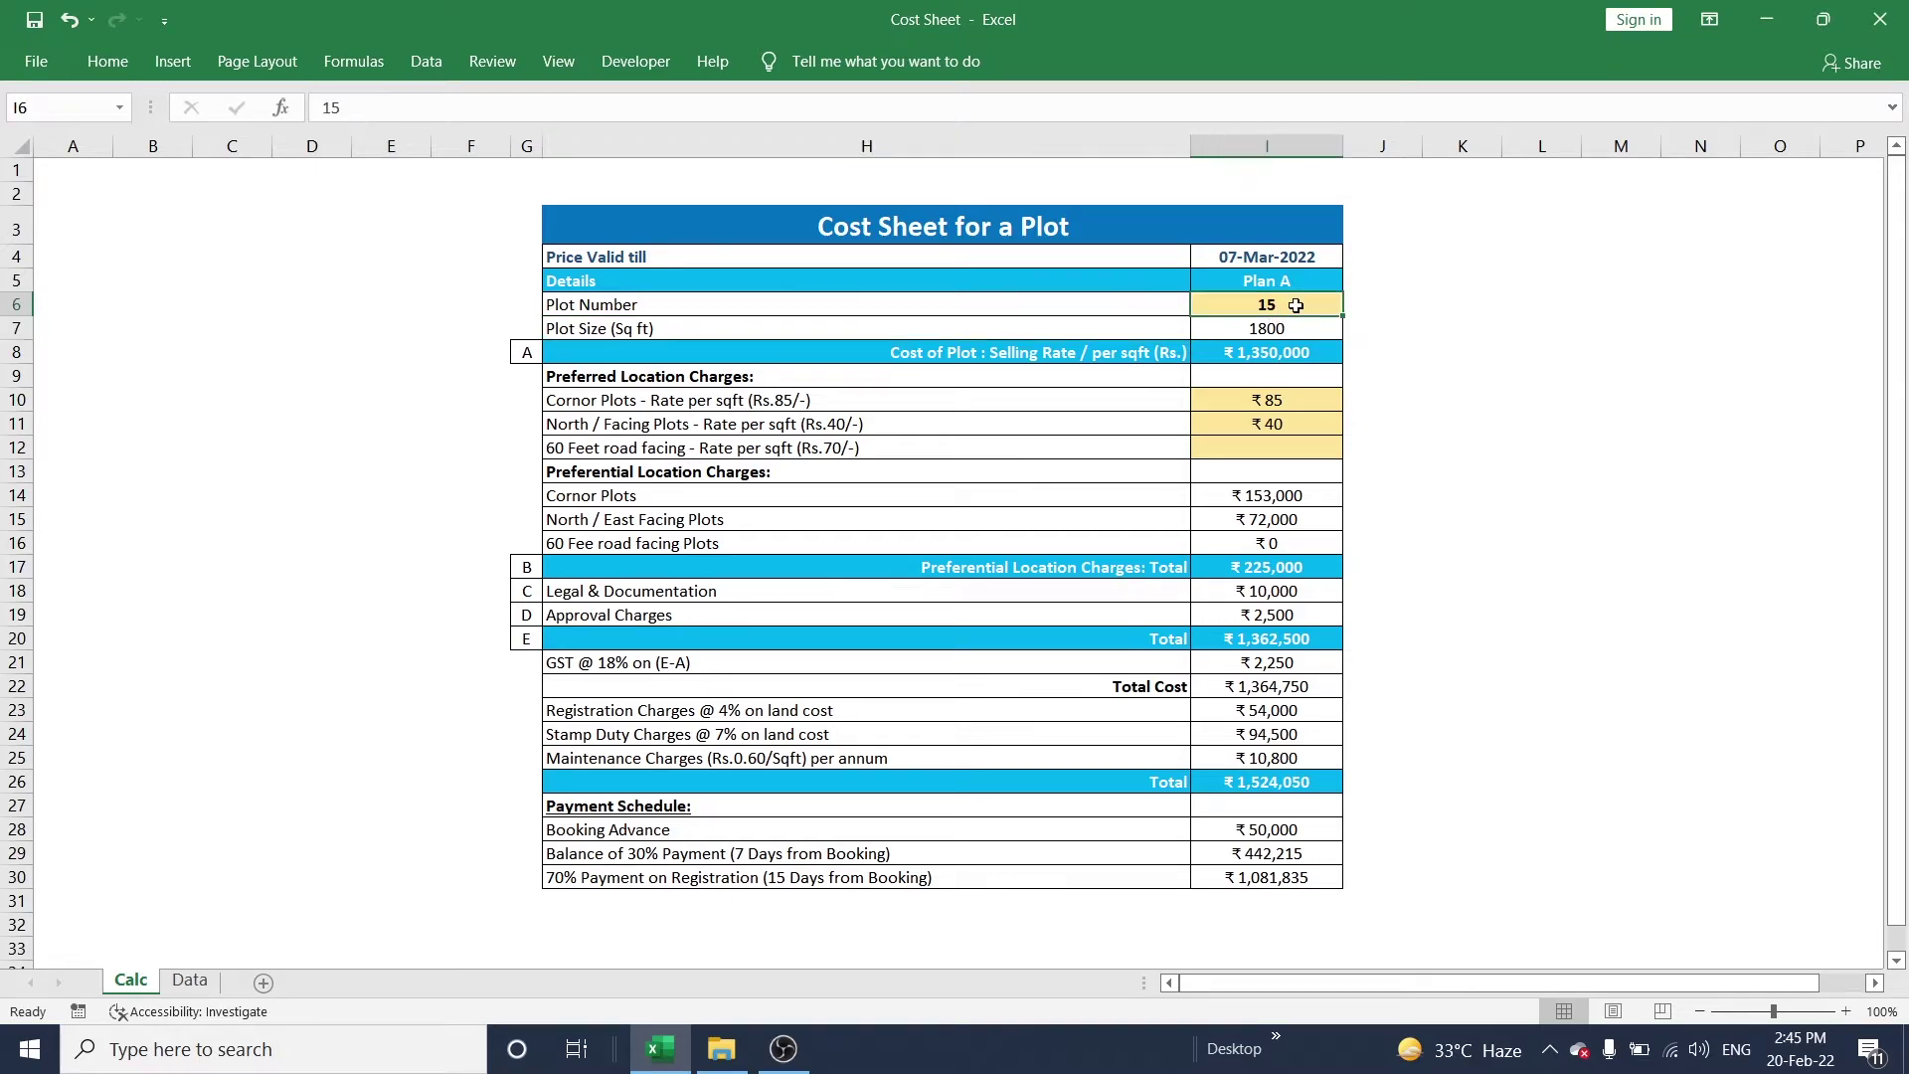
{"action": "left_click", "coordinate": [1295, 328]}
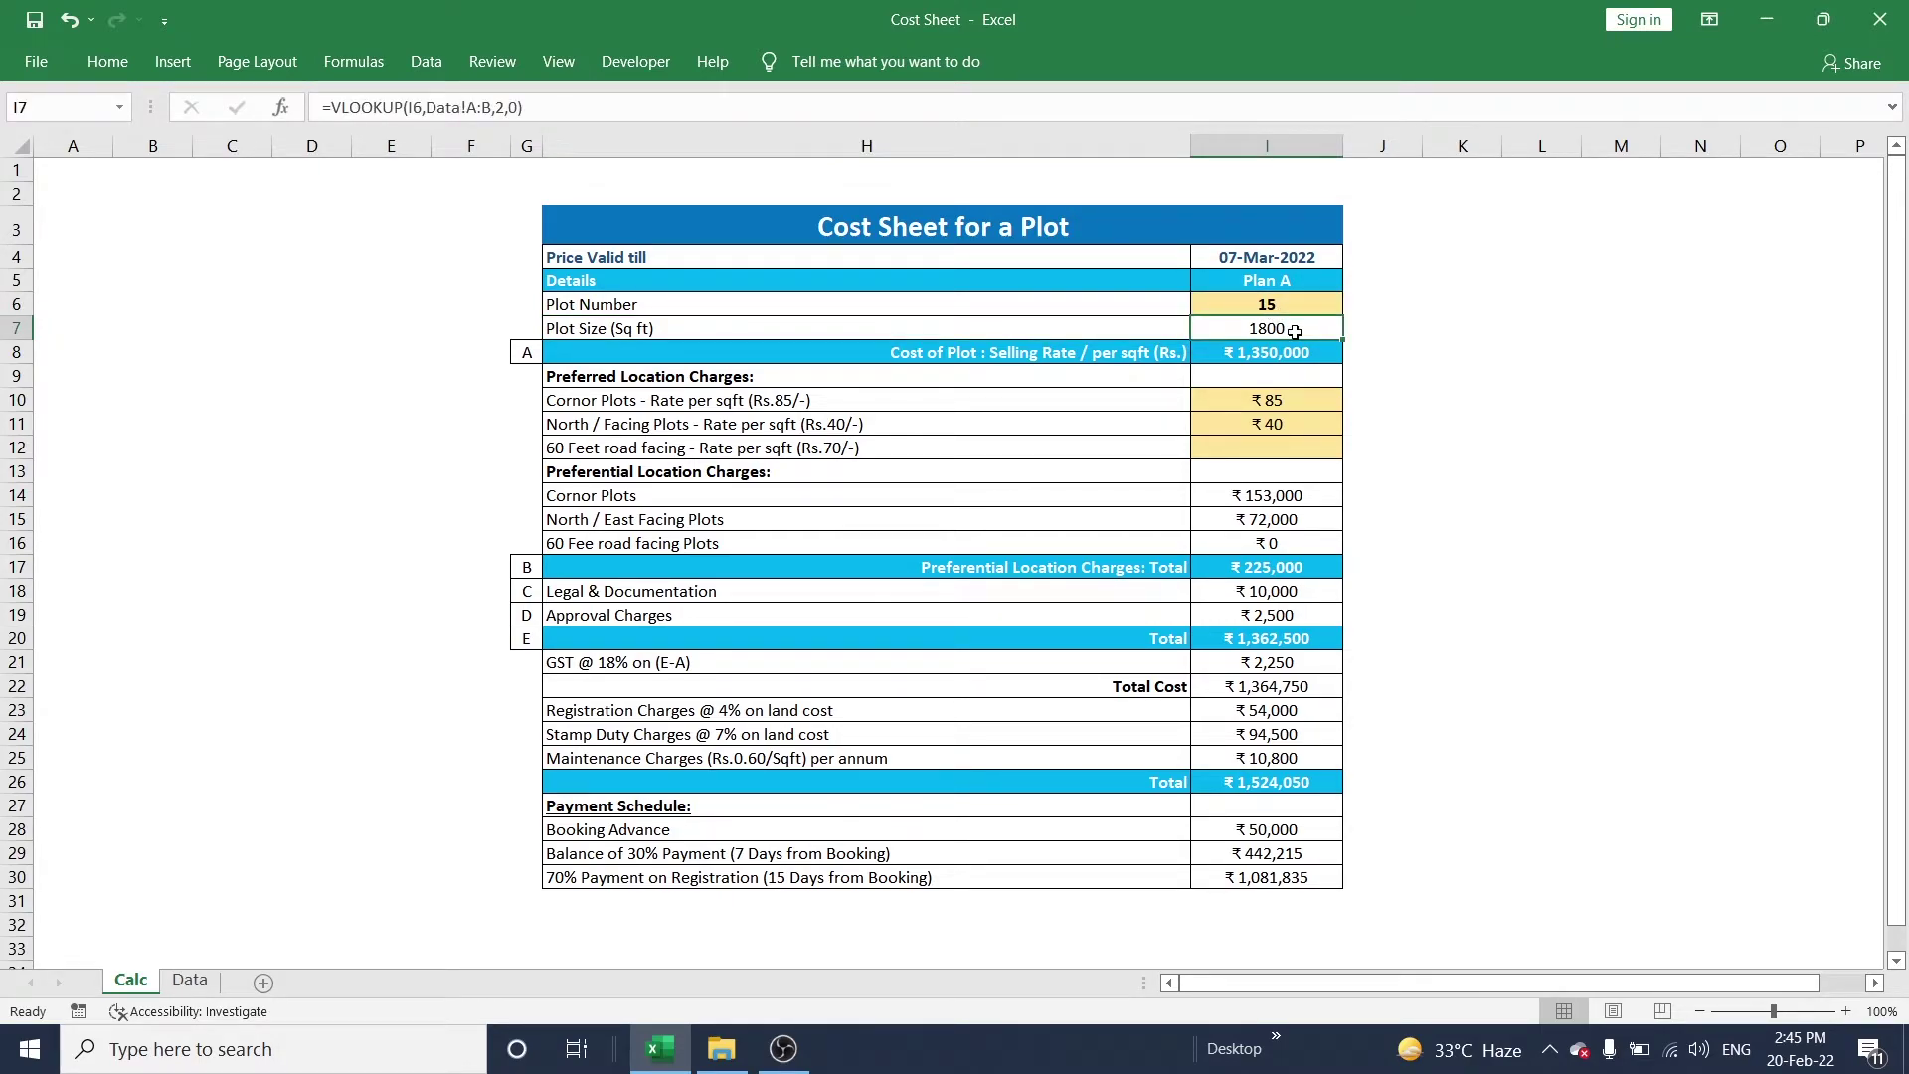
{"action": "left_click", "coordinate": [192, 981]}
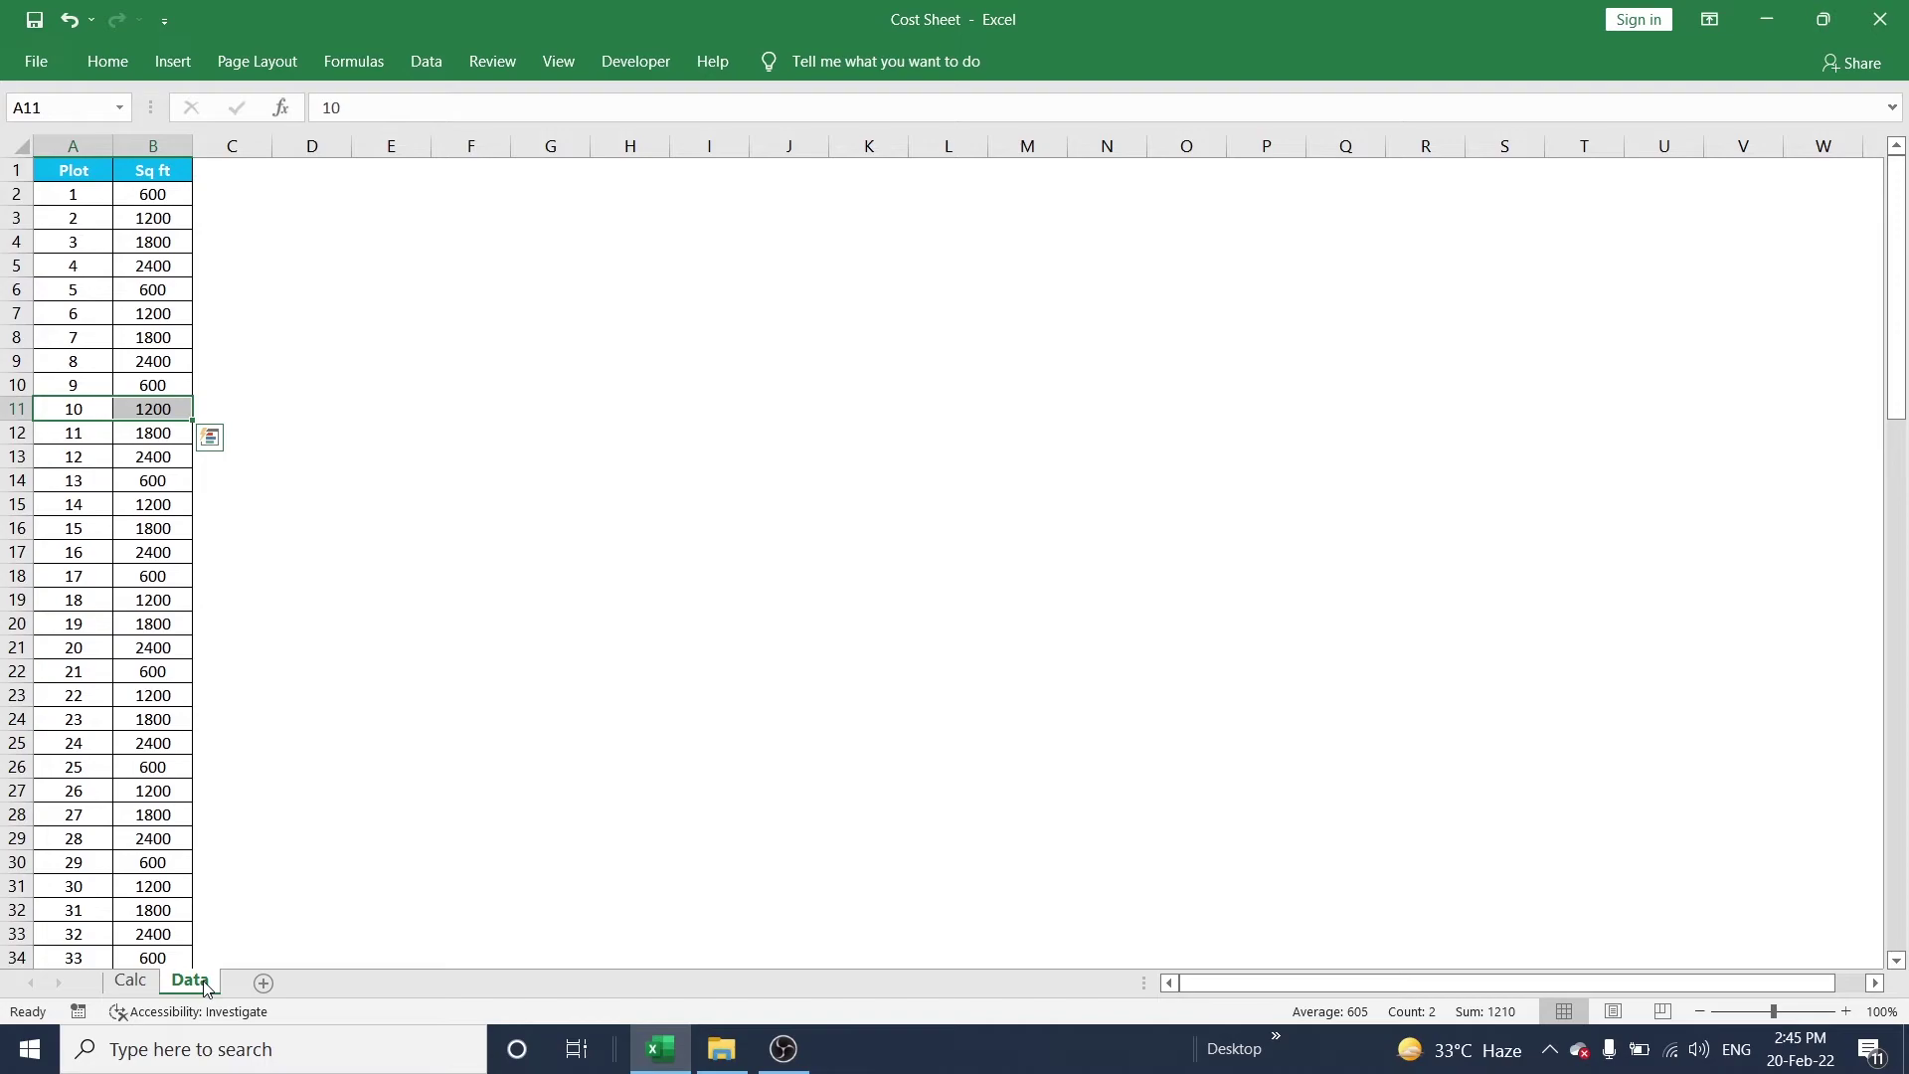
{"action": "key", "text": "ctrl+Page_Up"}
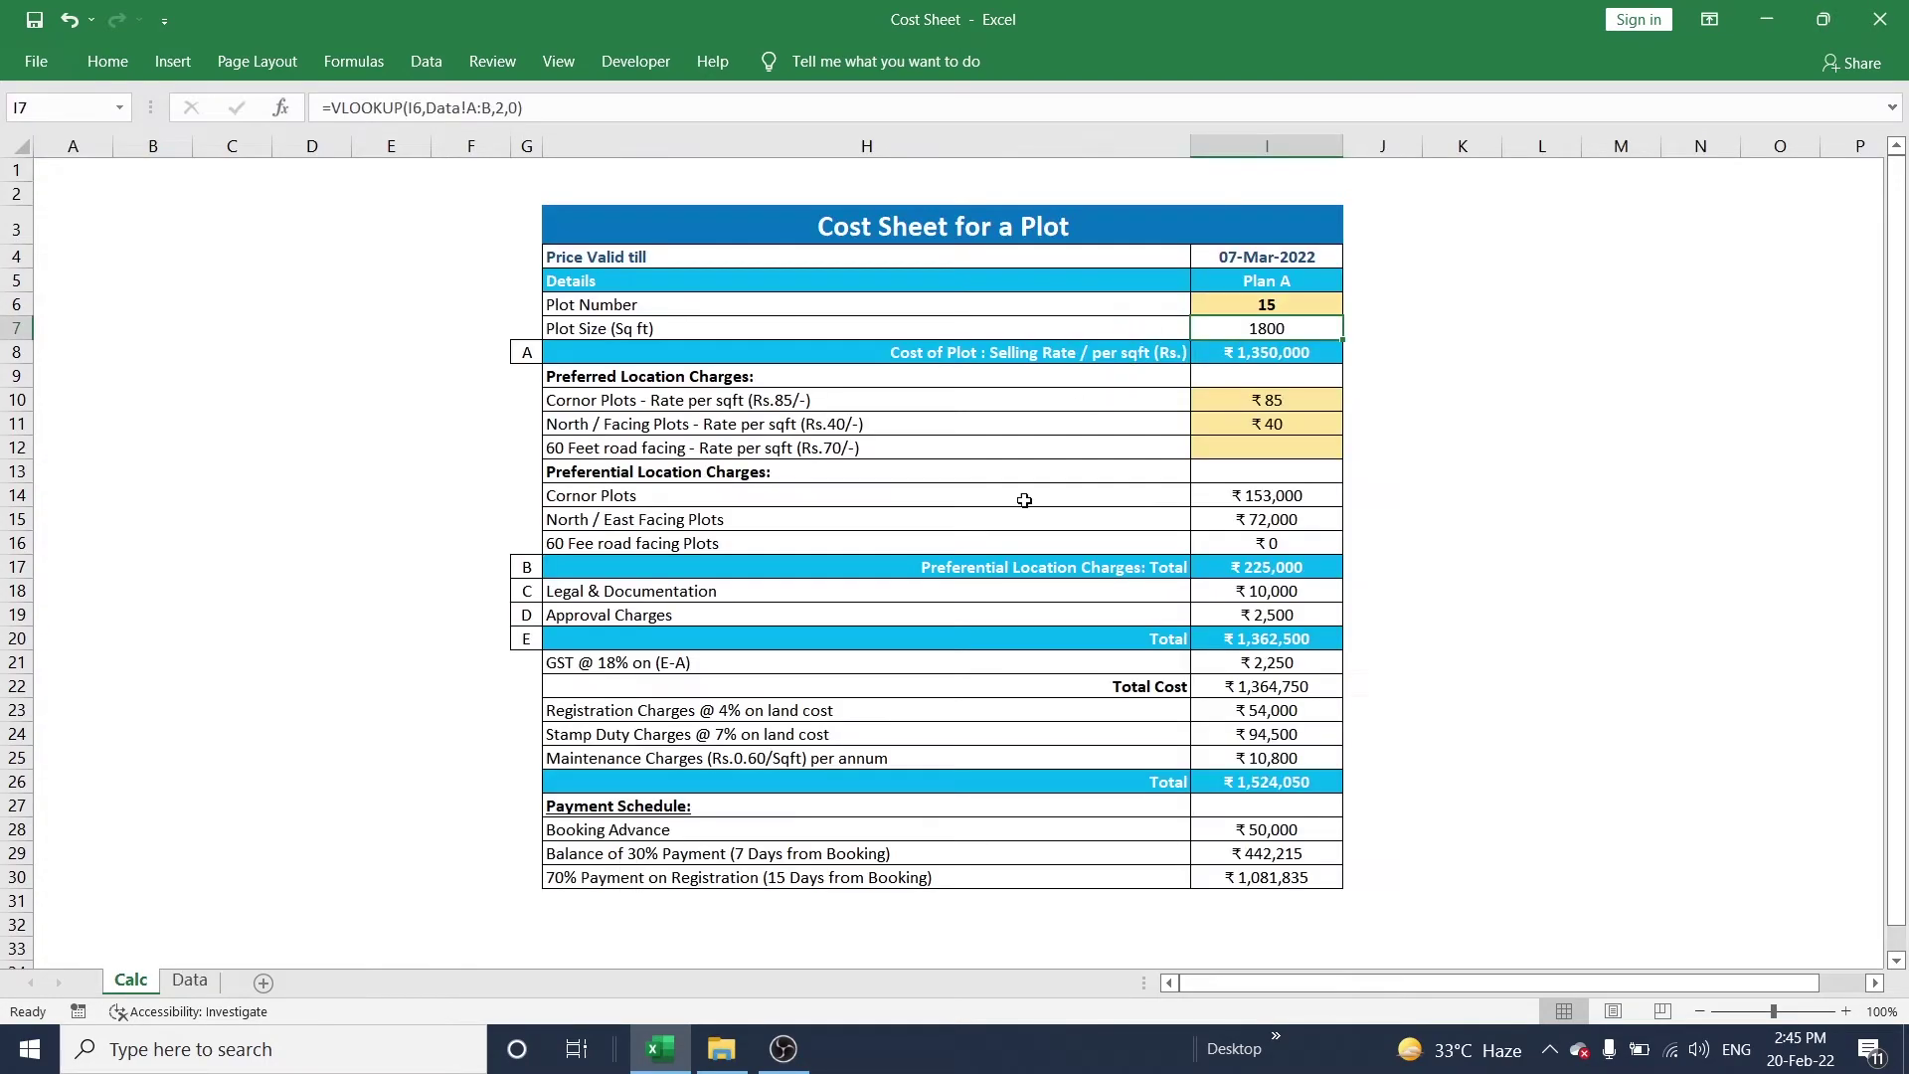
Set the plot number in I6 to 20 and check the plot size in I7.
{"action": "left_click", "coordinate": [1273, 308]}
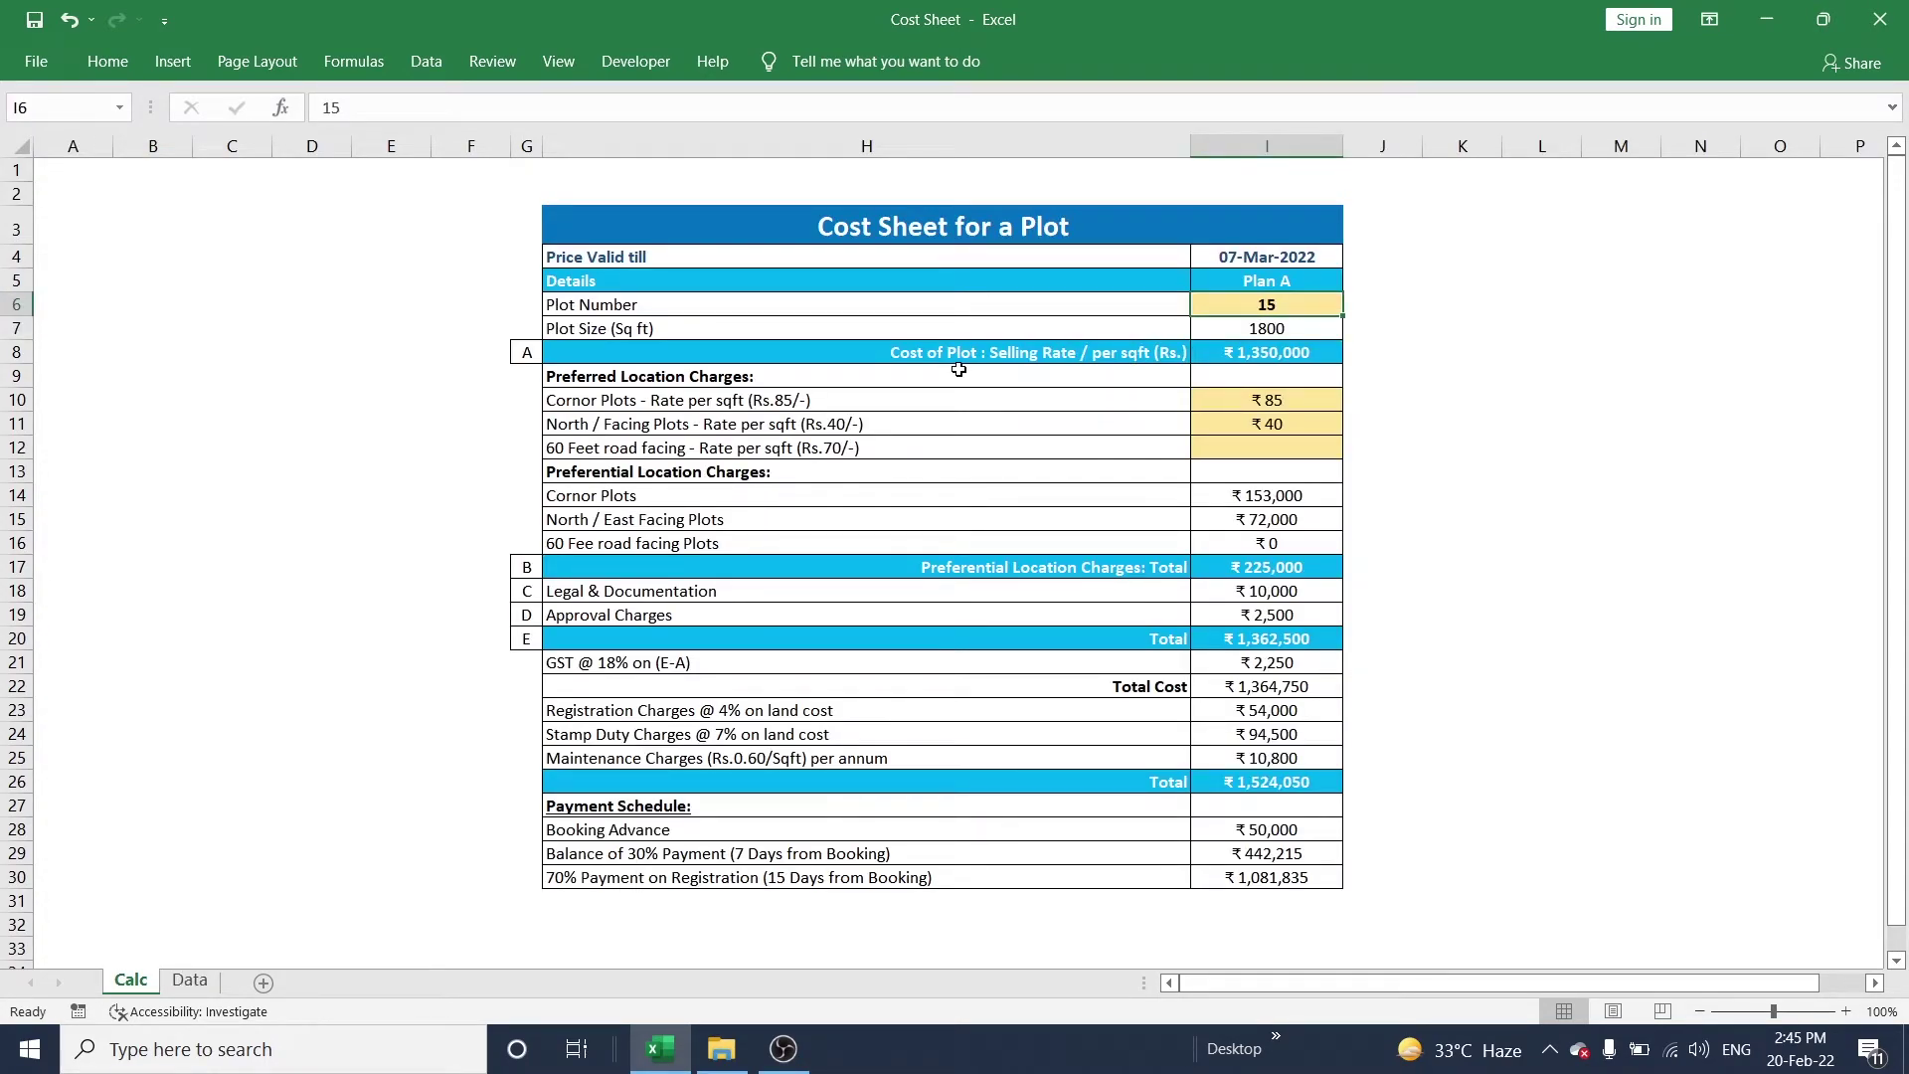
{"action": "type", "text": "20"}
{"action": "left_click", "coordinate": [1083, 334]}
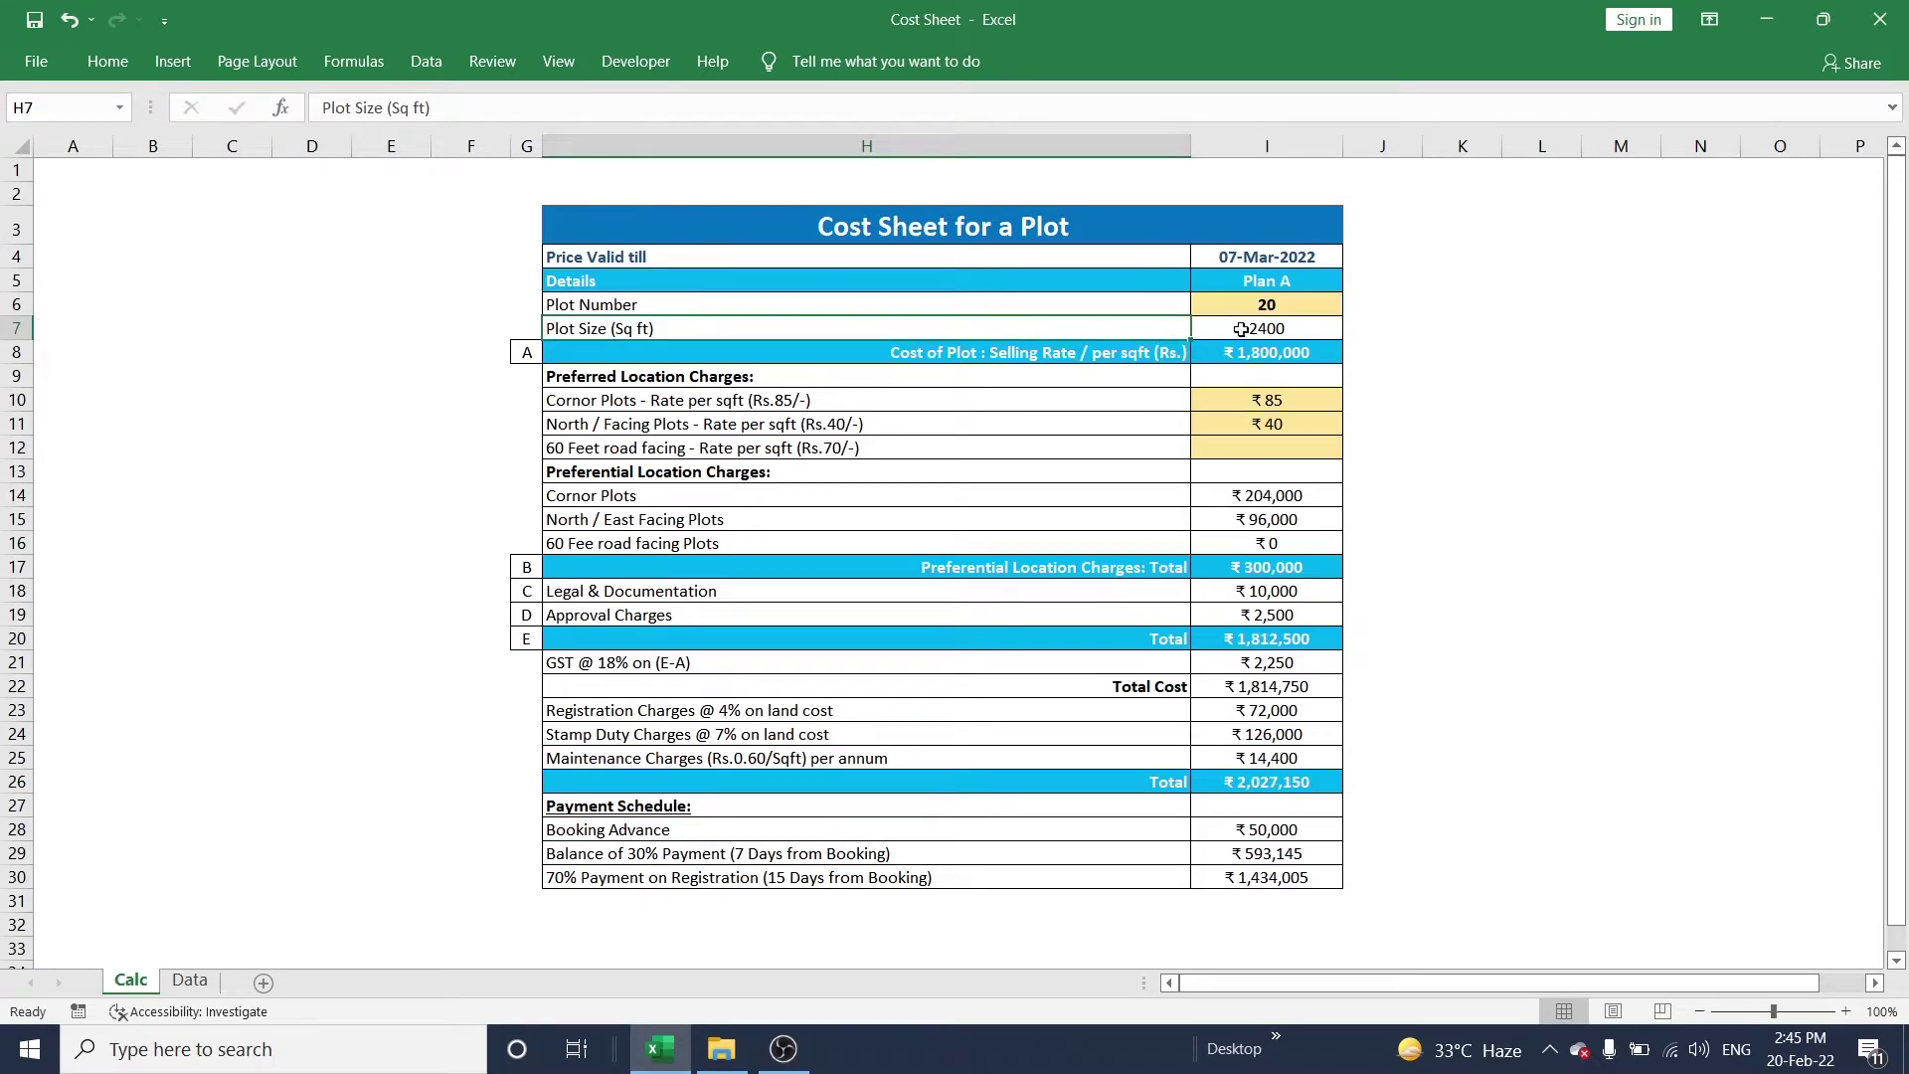
{"action": "left_click", "coordinate": [1299, 331]}
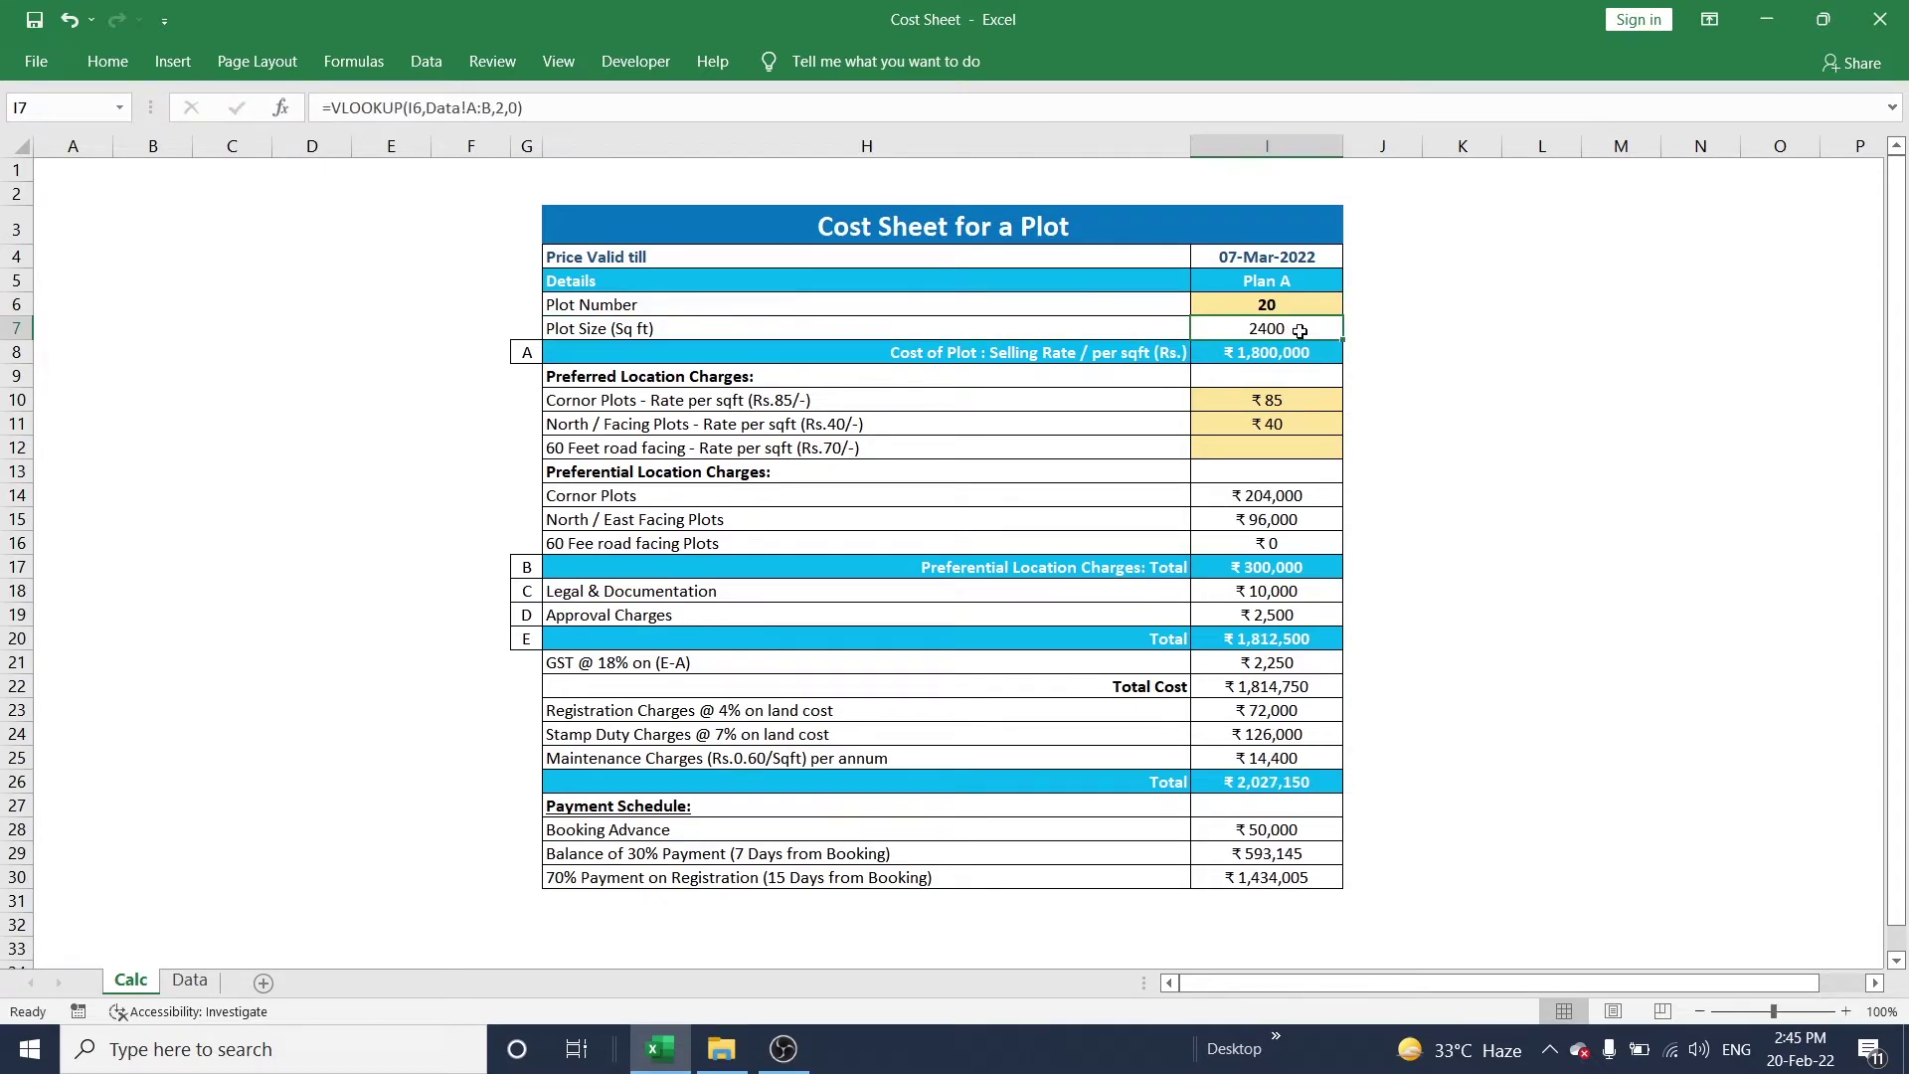
Verify plot 20's size on the Data sheet and review the dependent charges in I13:I30 of the Calc sheet.
{"action": "left_click", "coordinate": [189, 980]}
{"action": "left_click", "coordinate": [79, 647]}
{"action": "left_click", "coordinate": [154, 648], "text": "ctrl"}
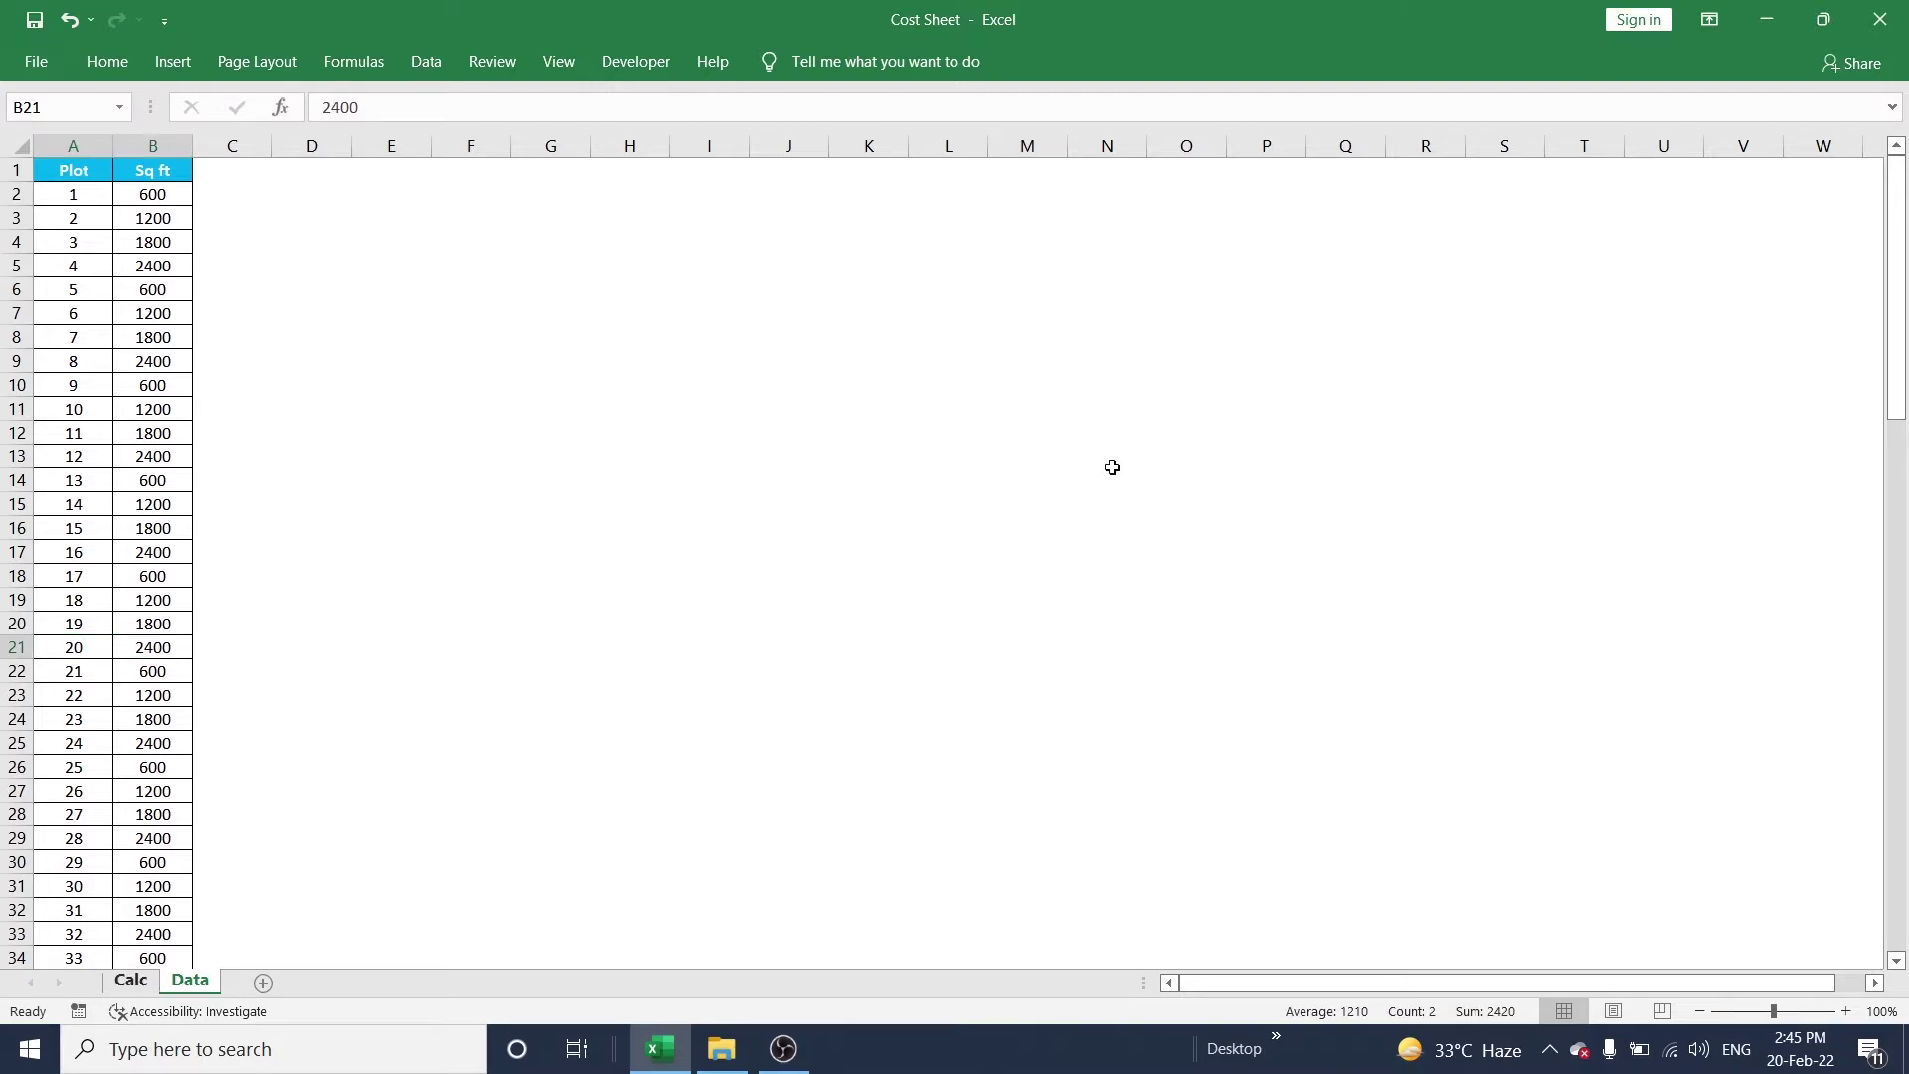
{"action": "key", "text": "ctrl+Page_Up"}
{"action": "left_click_drag", "start_coordinate": [1283, 465], "coordinate": [1293, 892]}
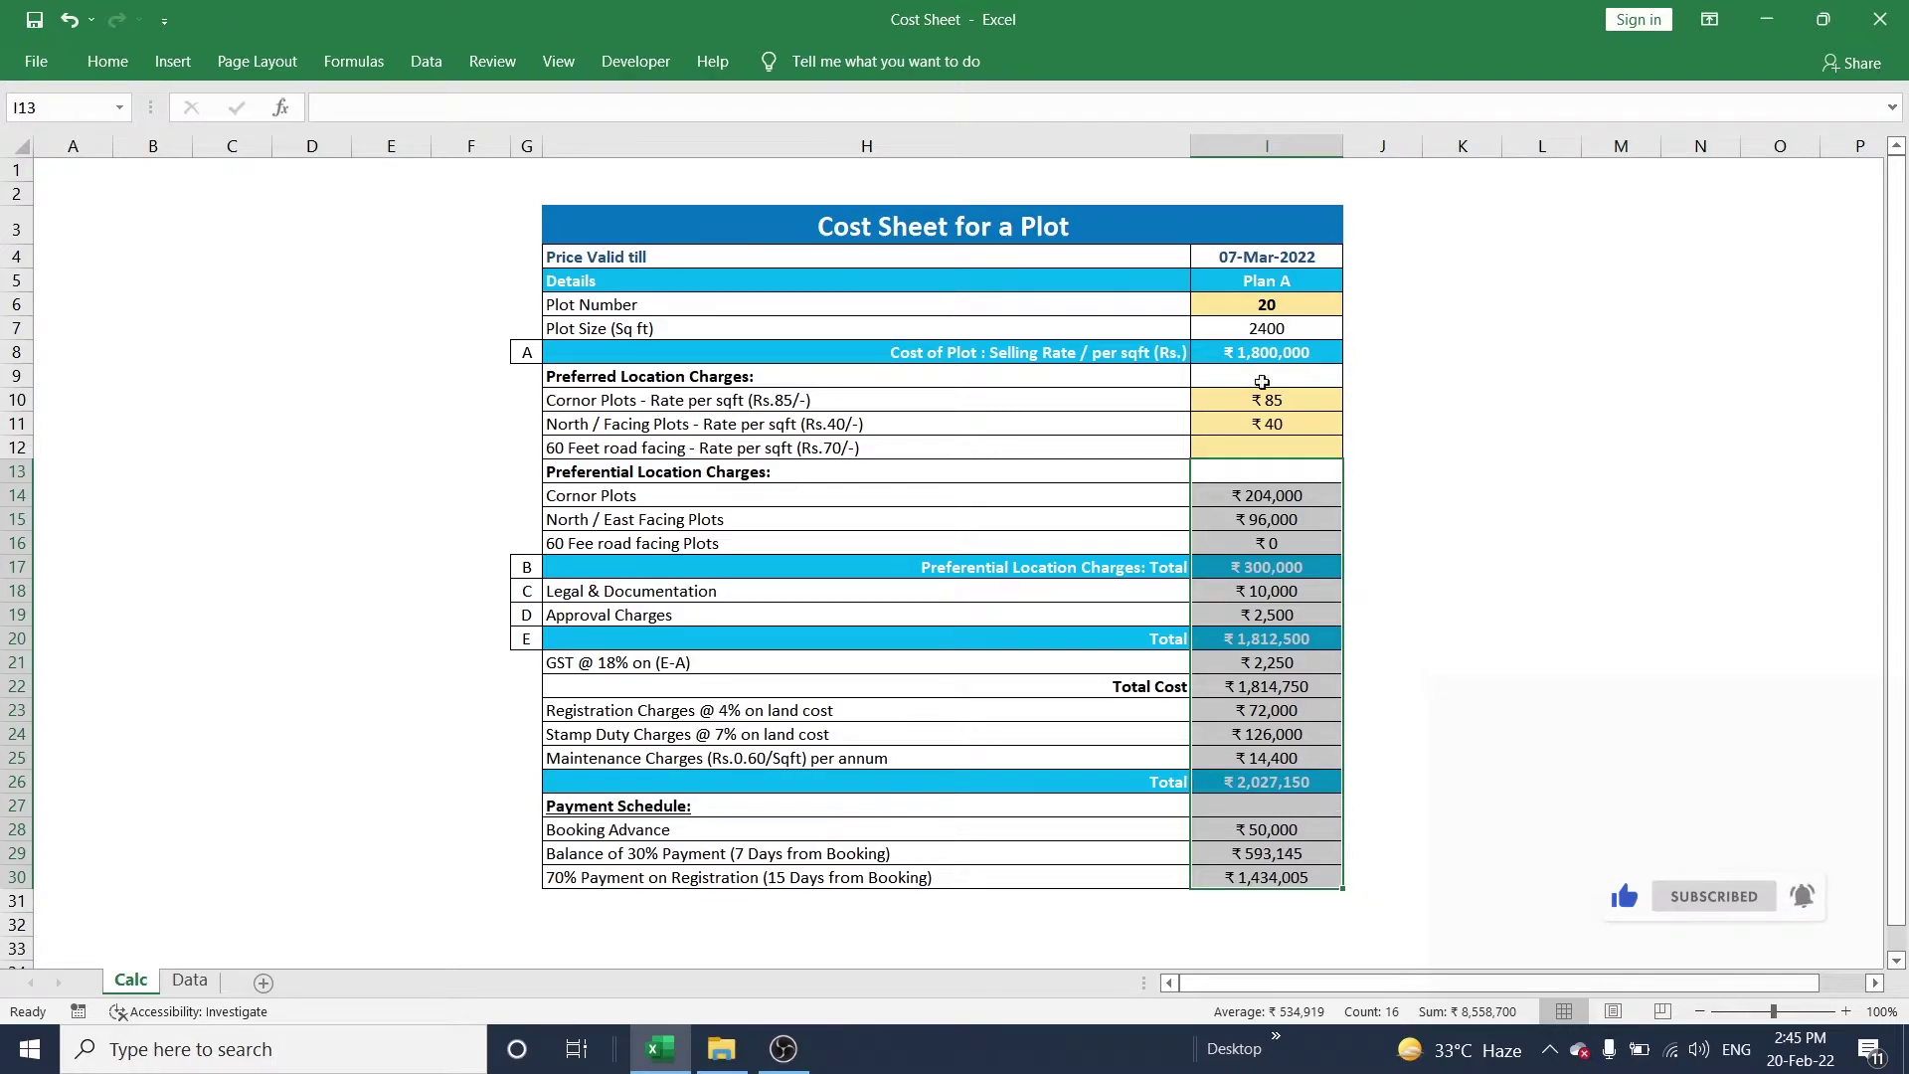
{"action": "left_click", "coordinate": [1286, 330]}
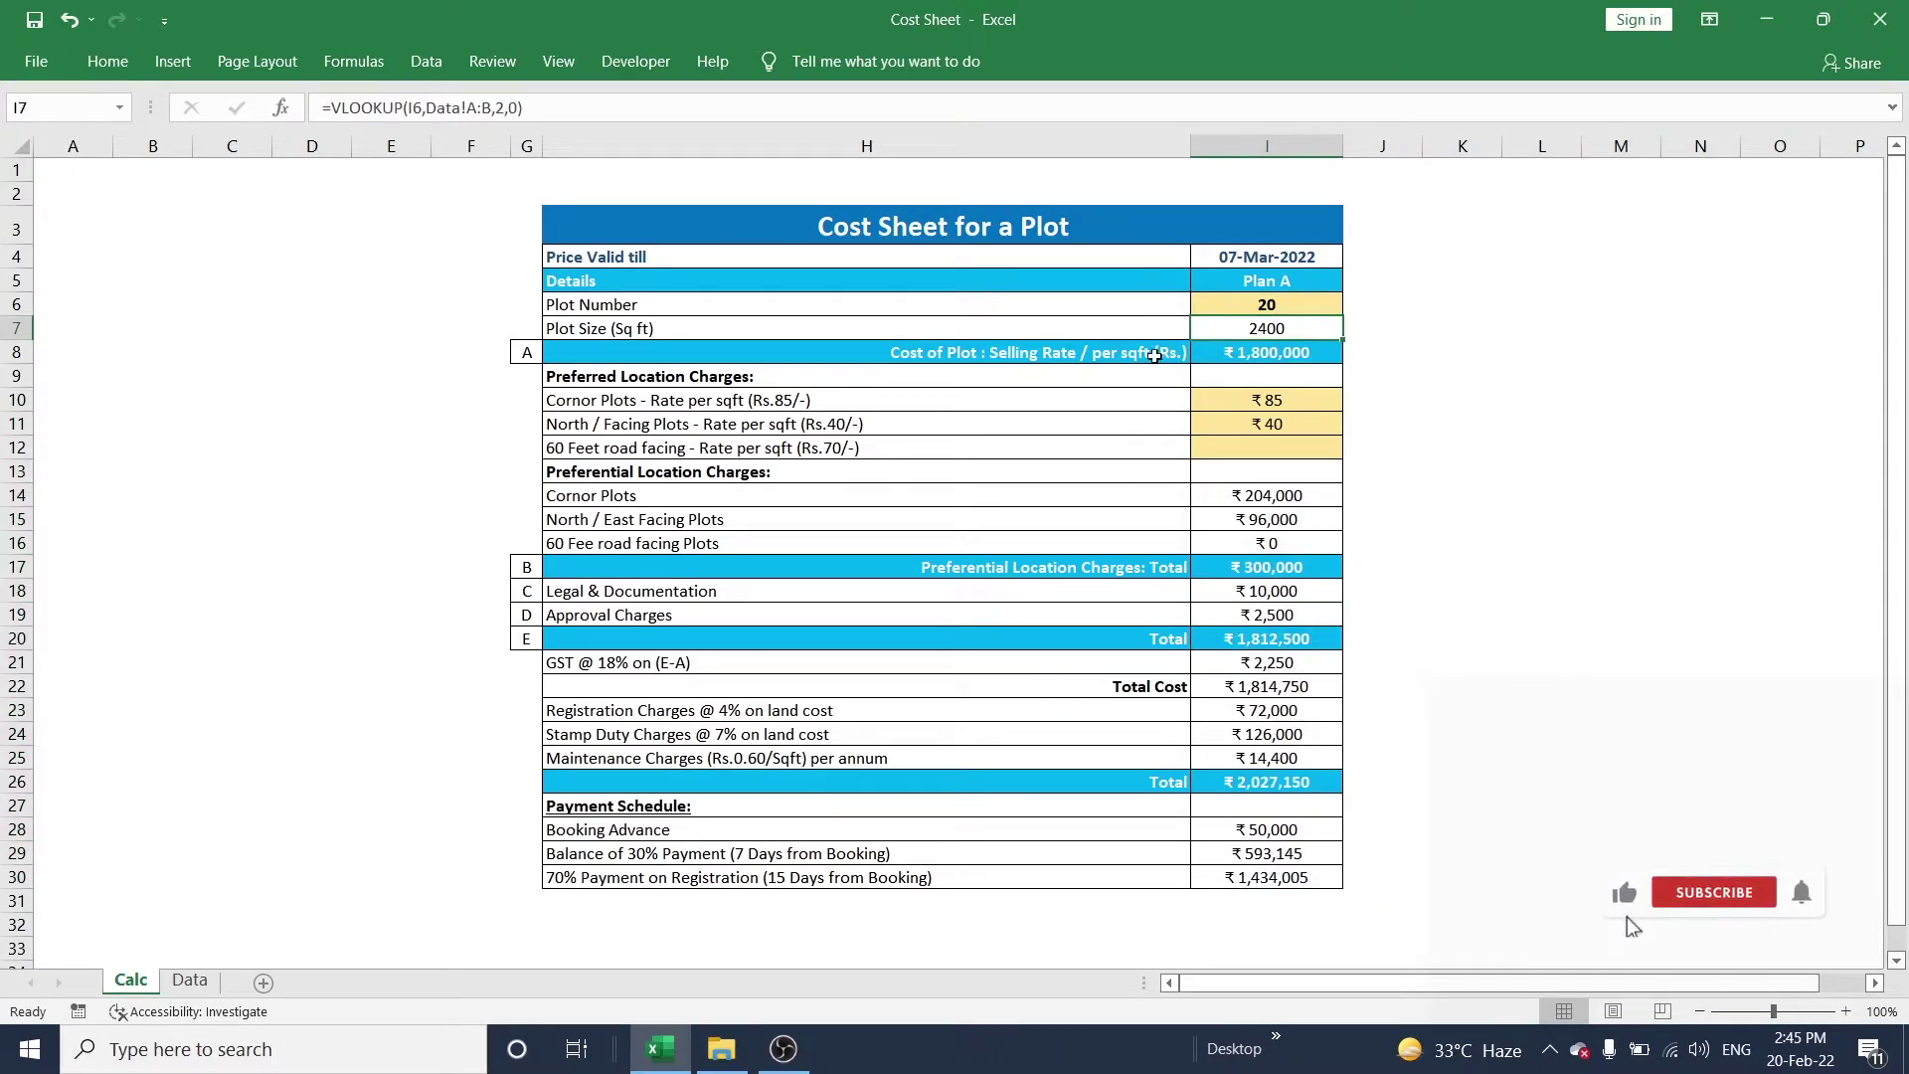
Inspect the nested IF formula in I8 that calculates the plot's cost from the plan in I5.
{"action": "left_click", "coordinate": [1228, 354]}
{"action": "left_click", "coordinate": [1305, 290]}
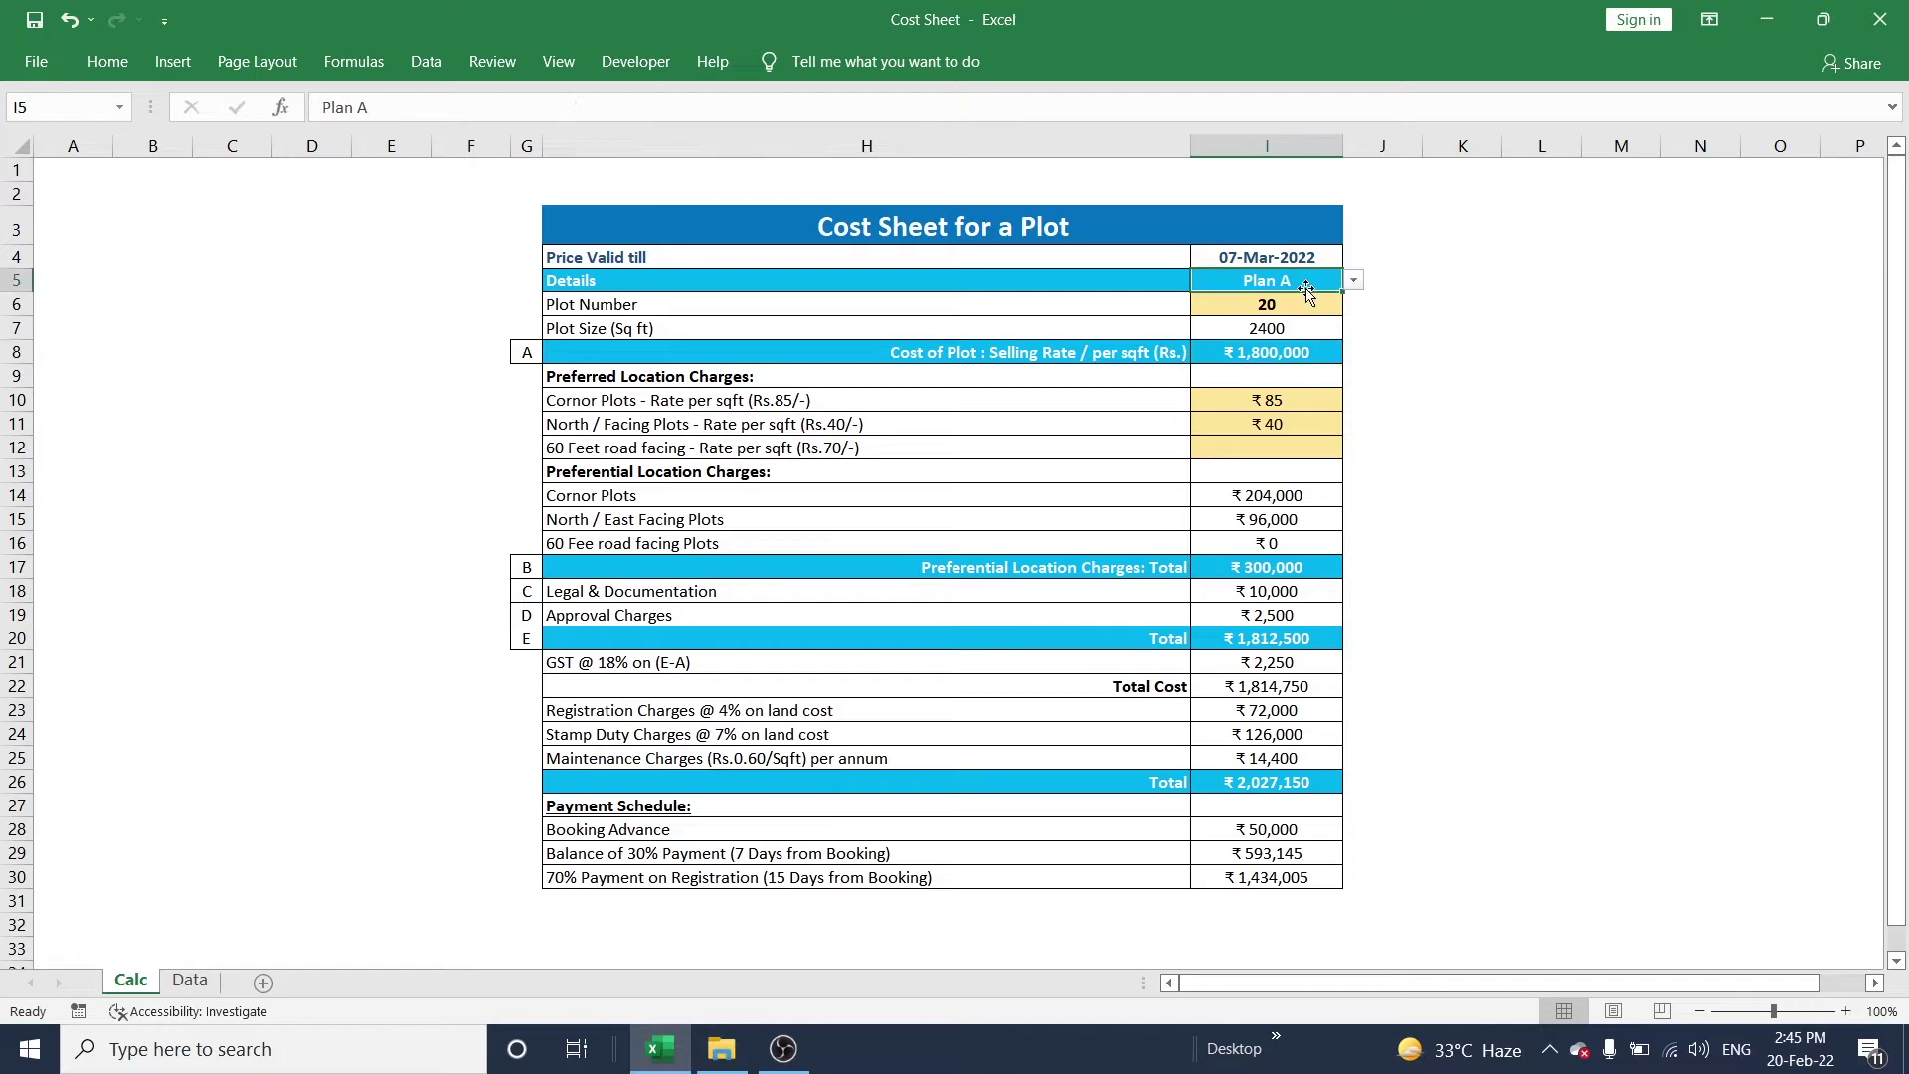
{"action": "left_click", "coordinate": [1294, 350]}
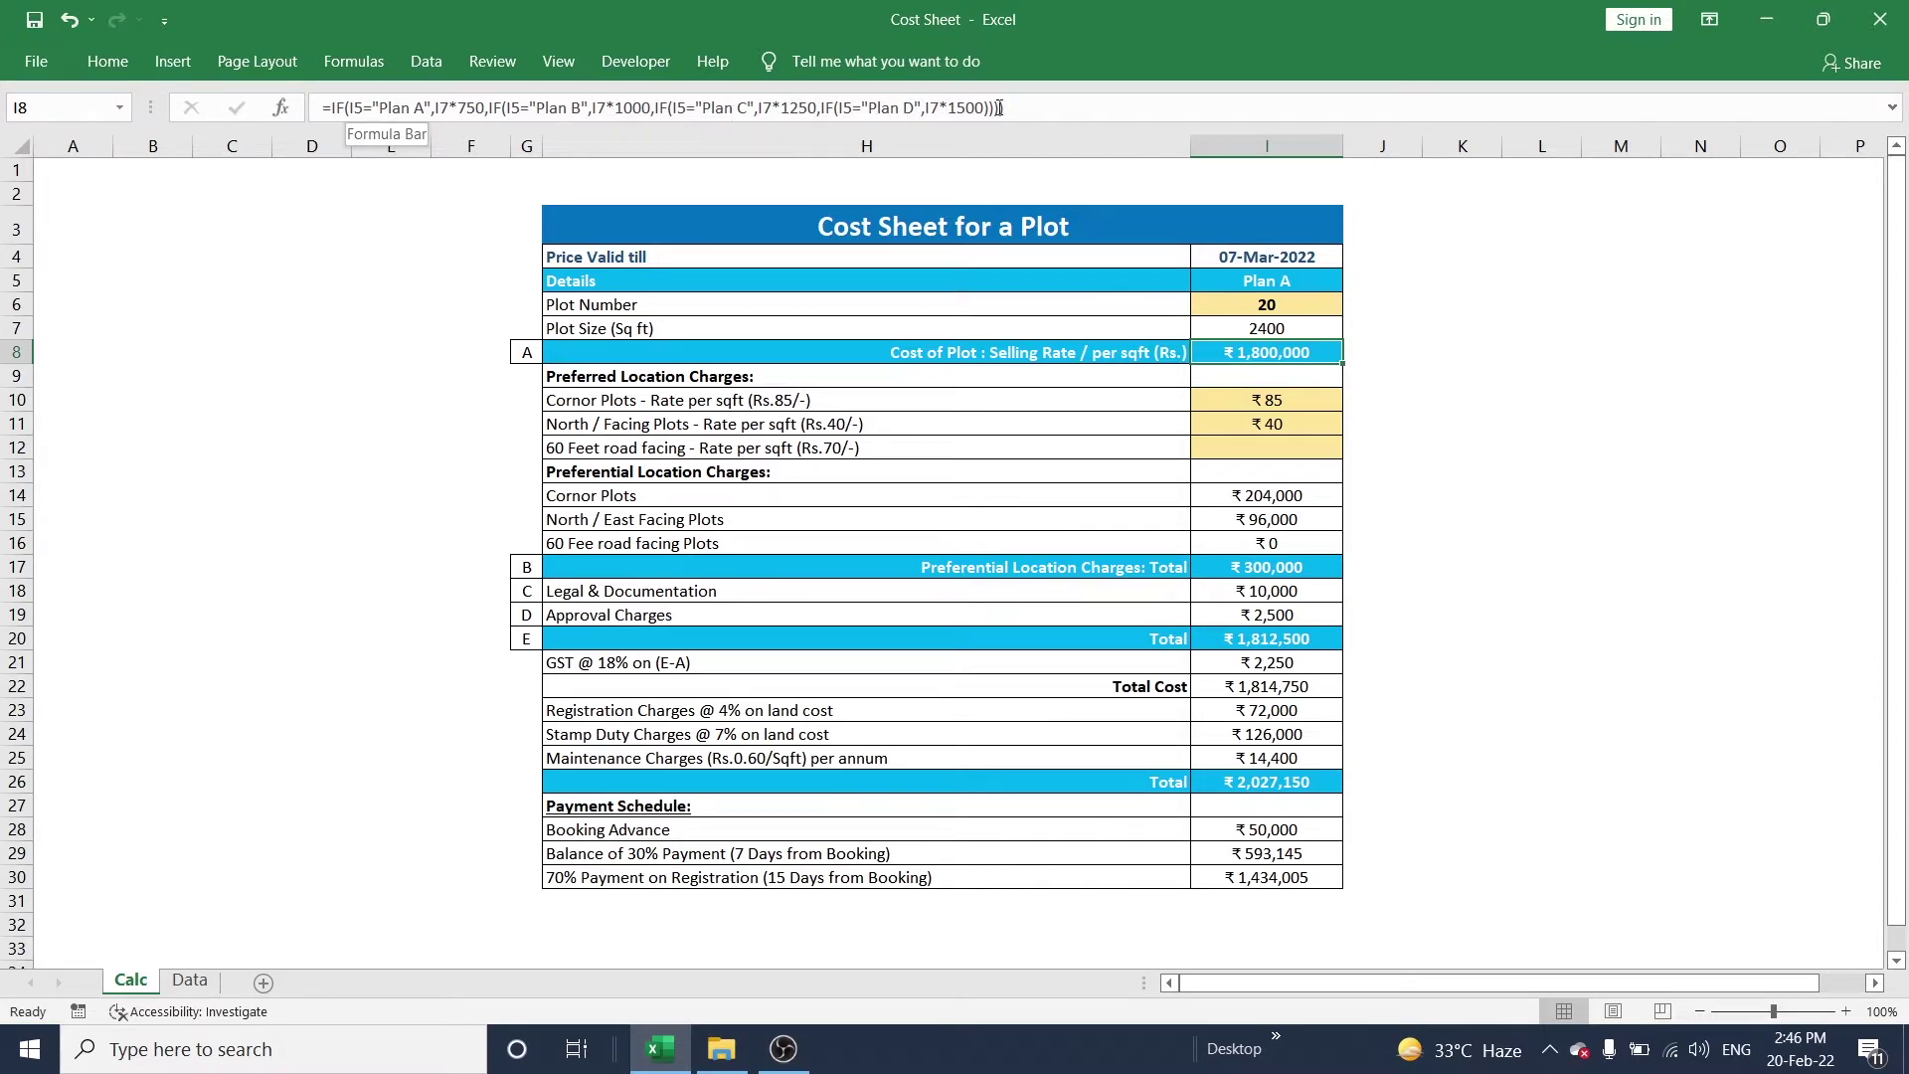
Change the plan in I5 to Plan B and check the cost of the plot in I8.
{"action": "left_click", "coordinate": [1322, 282]}
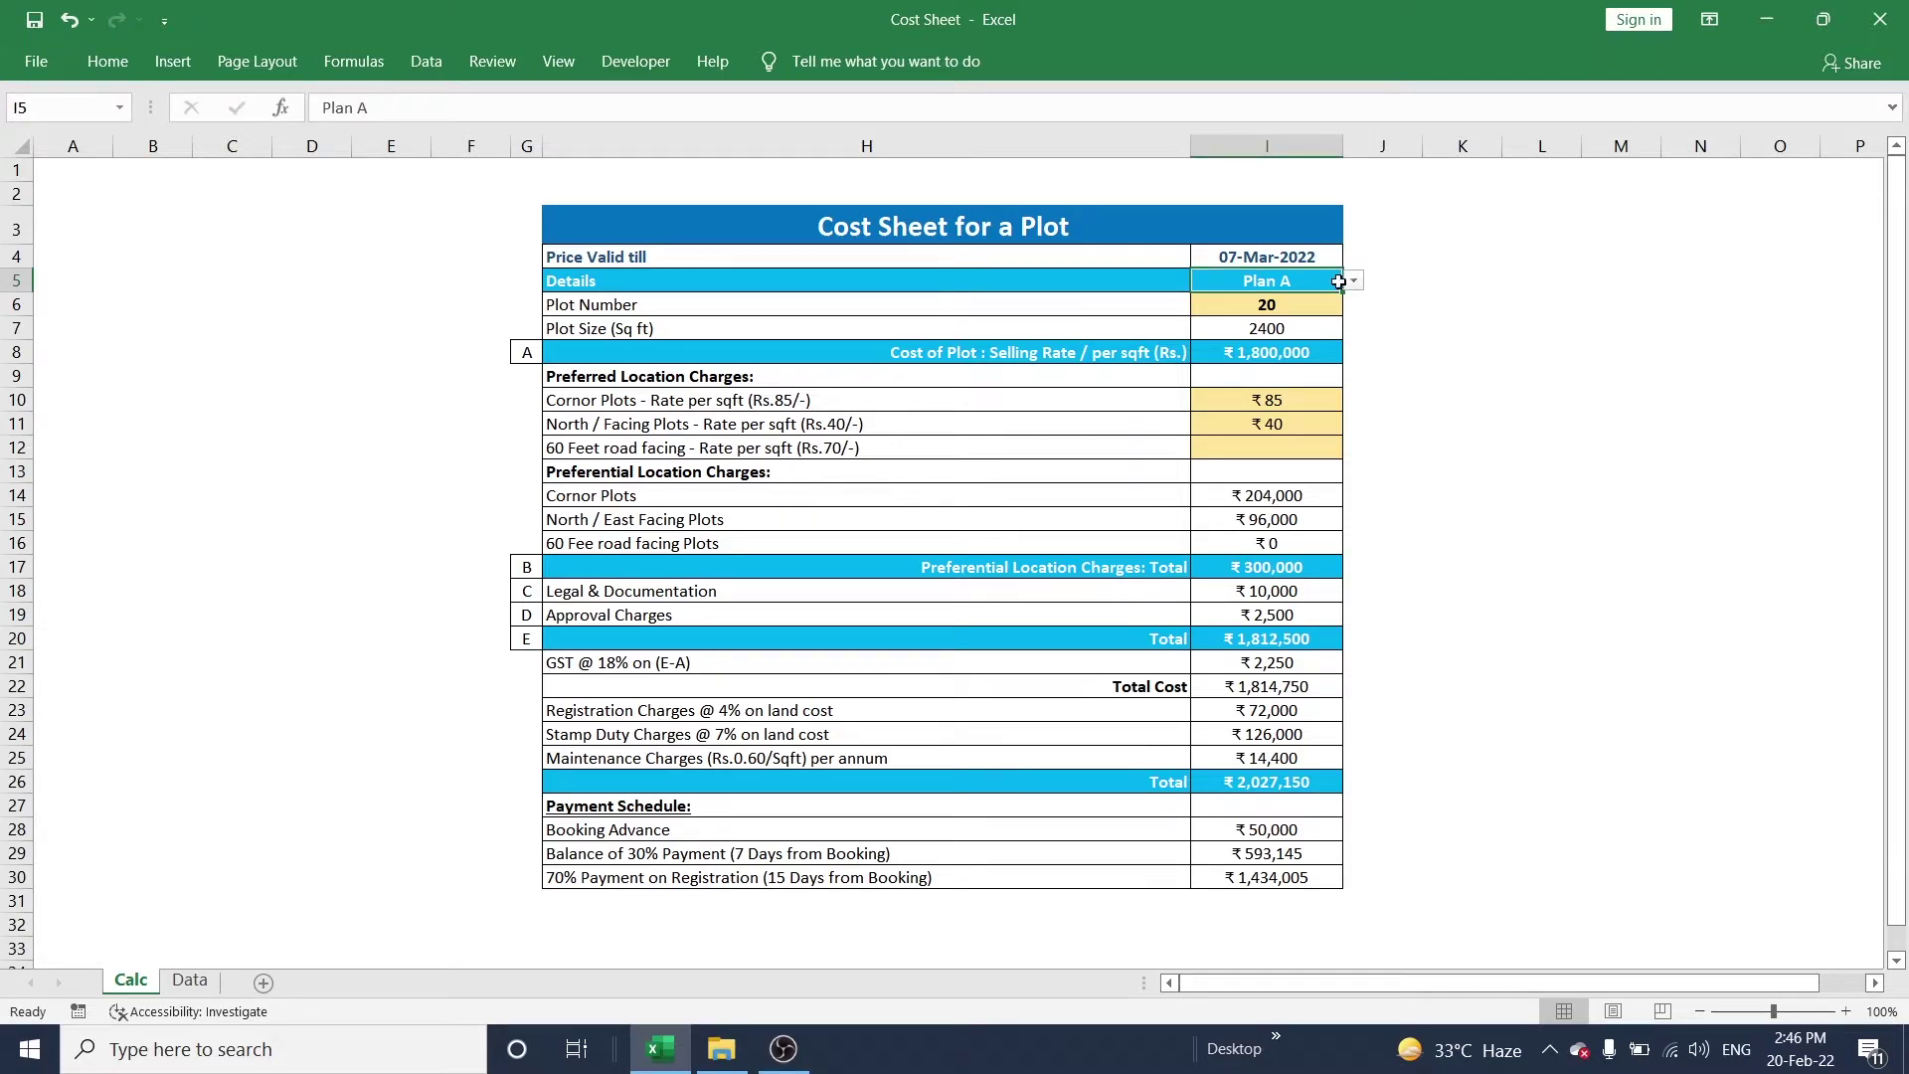
{"action": "left_click", "coordinate": [1354, 281]}
{"action": "left_click", "coordinate": [1285, 314]}
{"action": "left_click", "coordinate": [1289, 353]}
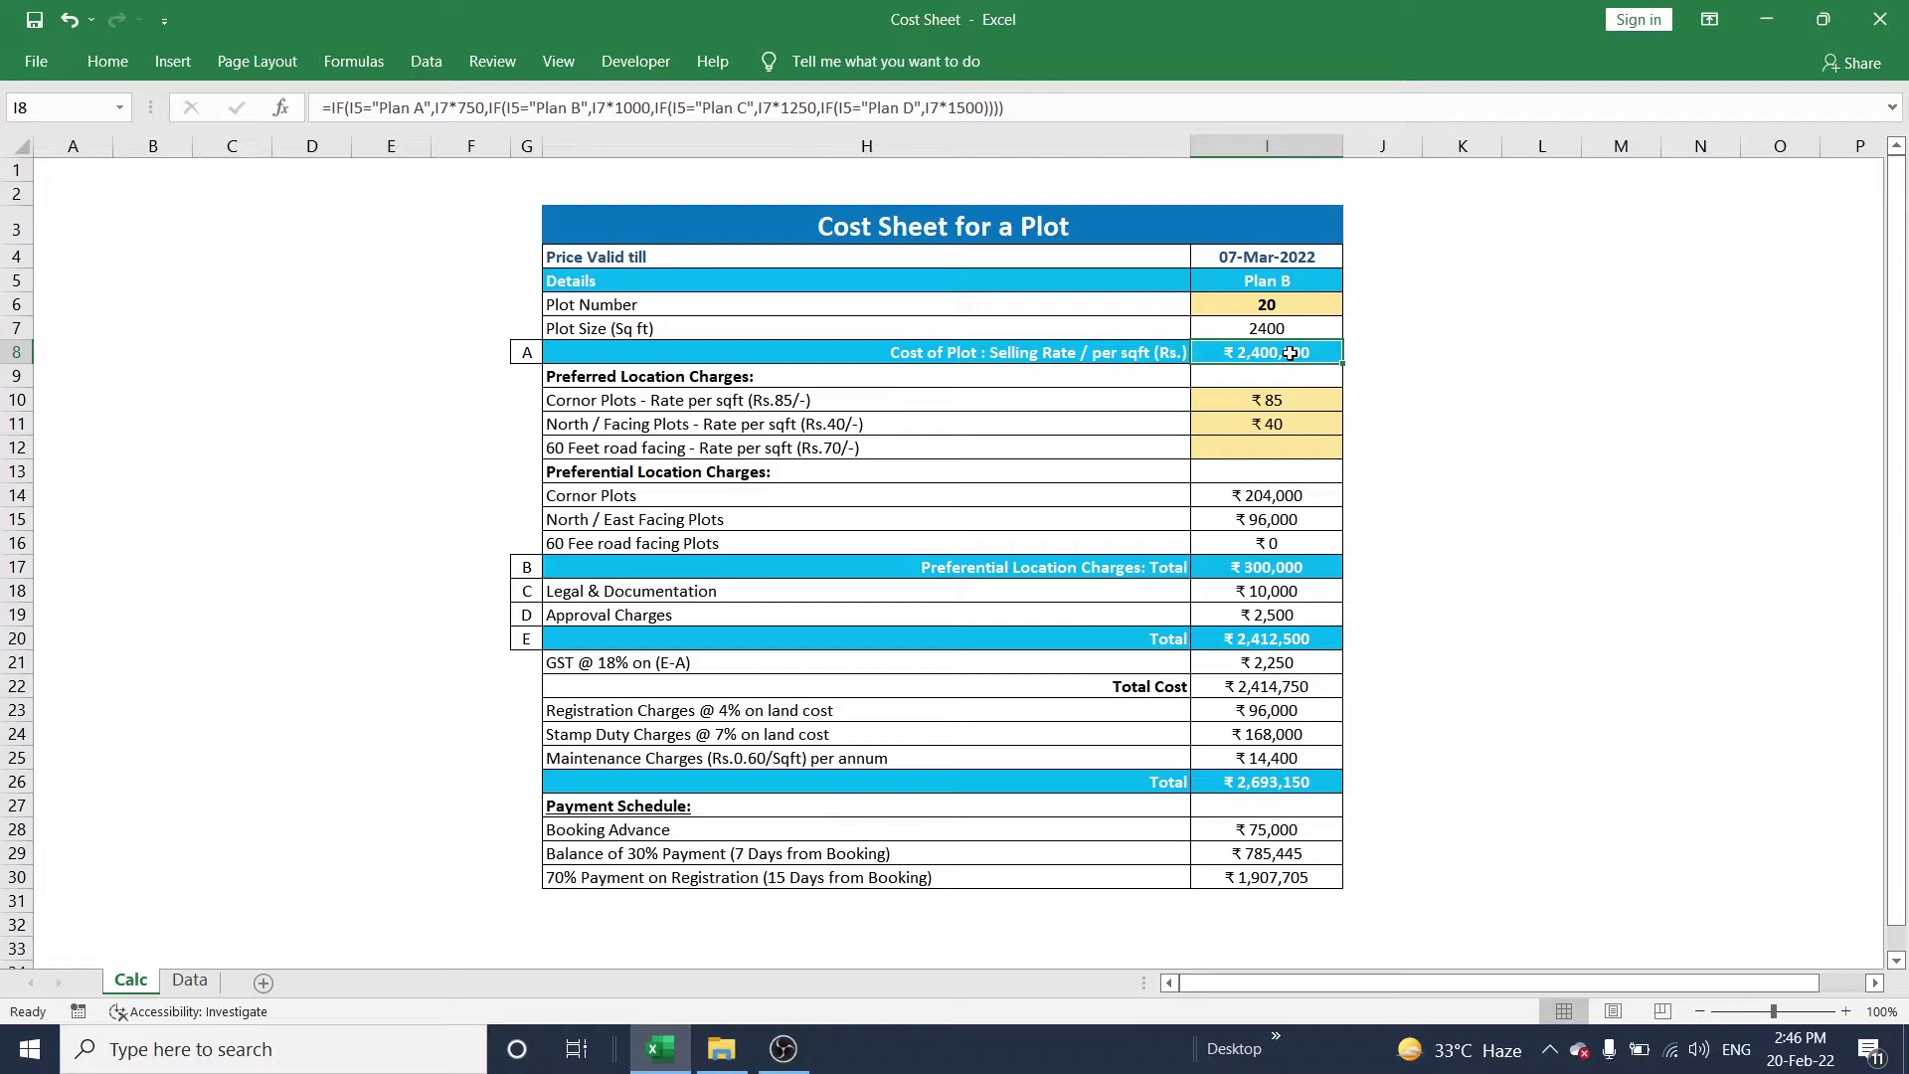
Review the plot size lookup in I7, the plot number in I6, the plan options in I5 and the plot cost in I8.
{"action": "left_click", "coordinate": [1304, 325]}
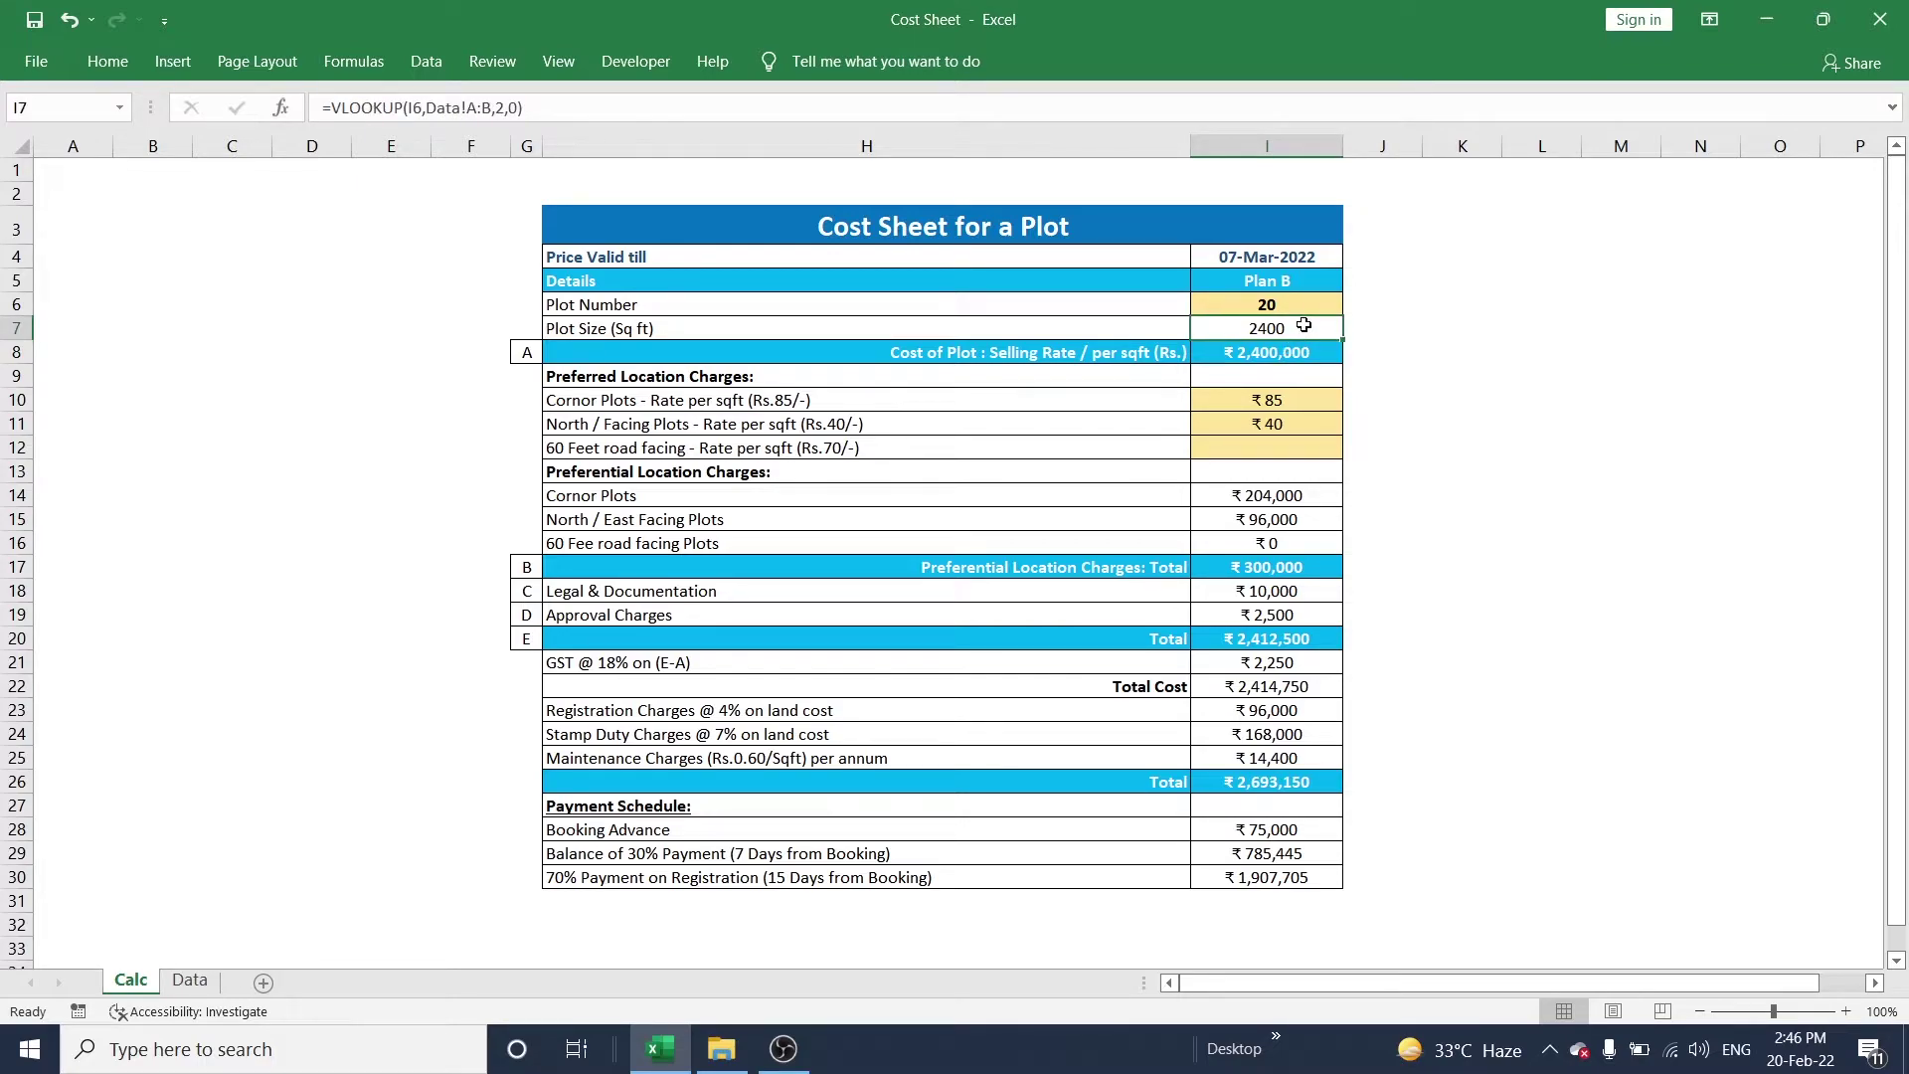
{"action": "left_click", "coordinate": [1308, 312]}
{"action": "left_click", "coordinate": [1300, 324]}
{"action": "left_click", "coordinate": [1330, 286]}
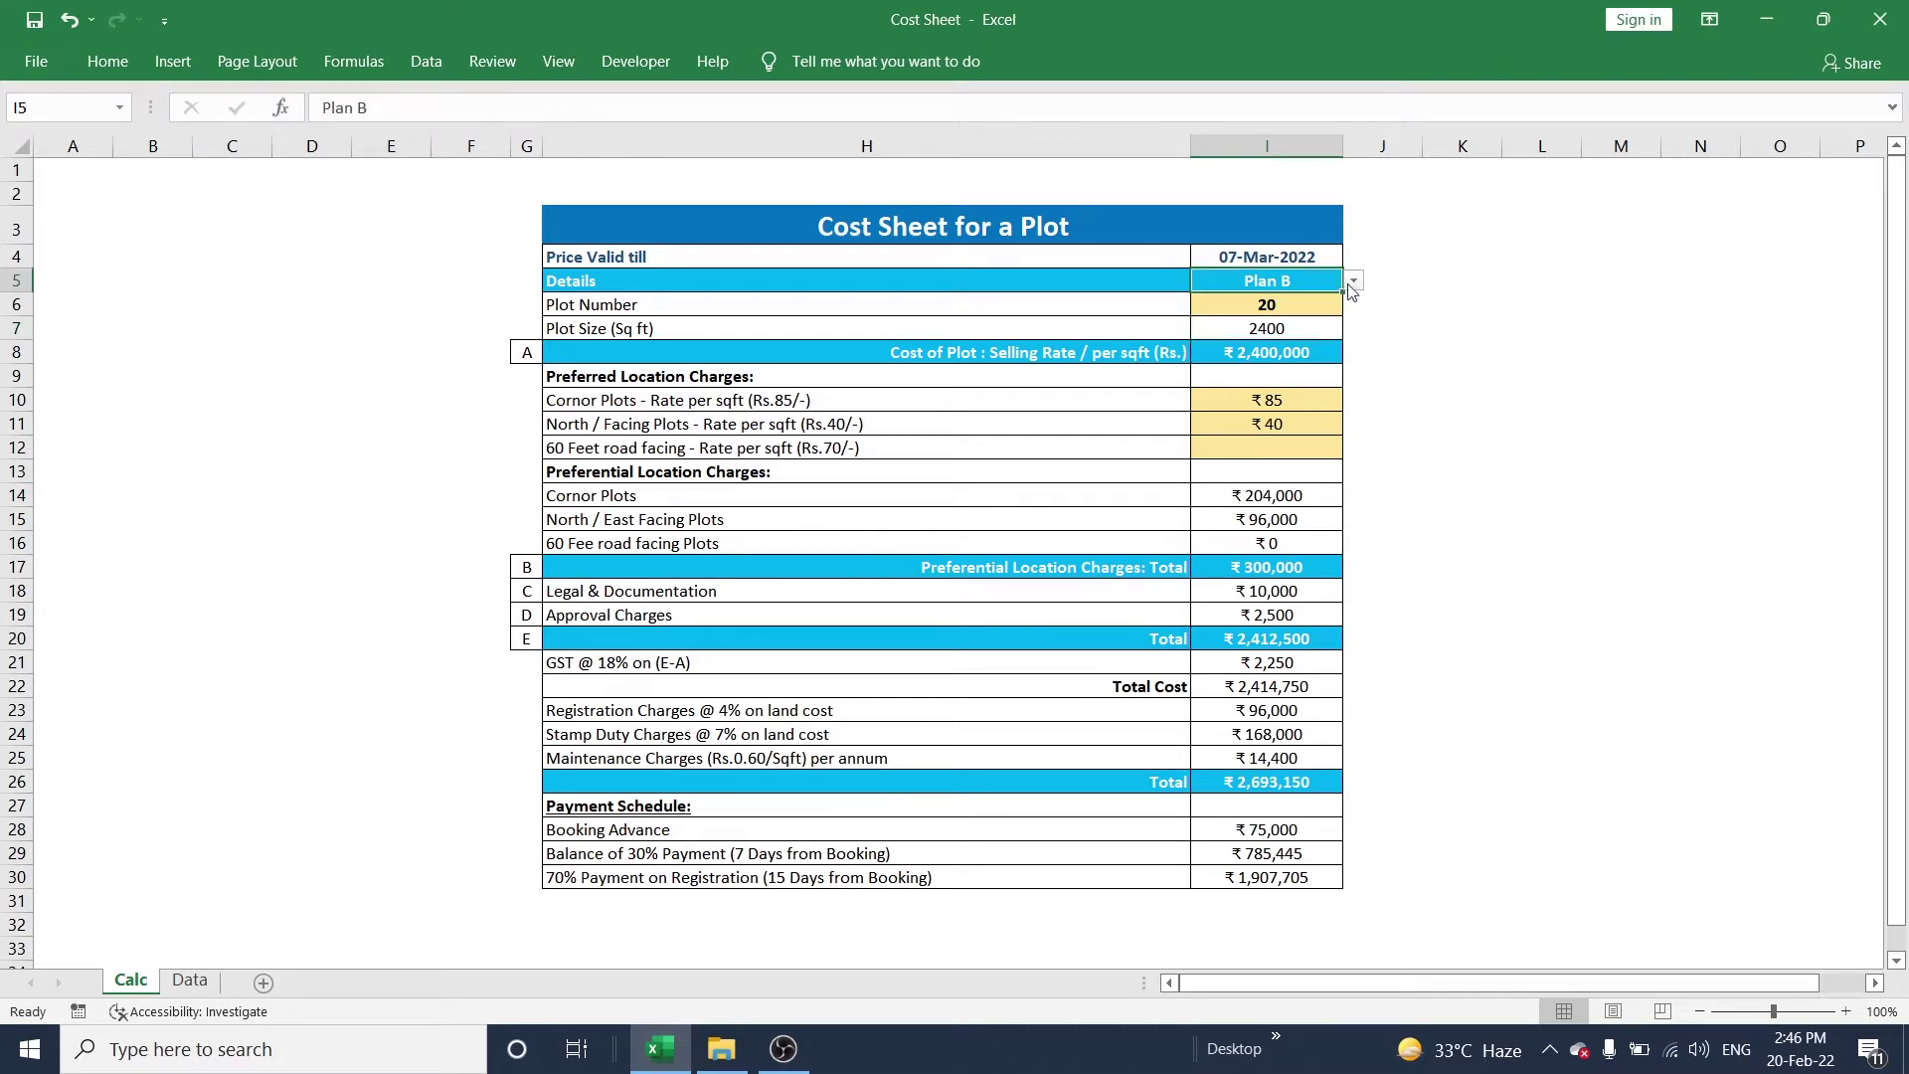
{"action": "left_click", "coordinate": [1352, 283]}
{"action": "left_click", "coordinate": [1250, 319]}
{"action": "left_click", "coordinate": [1246, 354]}
Review the preferred location charge rates for corner, north-facing and 60-feet road plots in H10:H12.
{"action": "left_click_drag", "start_coordinate": [1026, 395], "coordinate": [867, 457]}
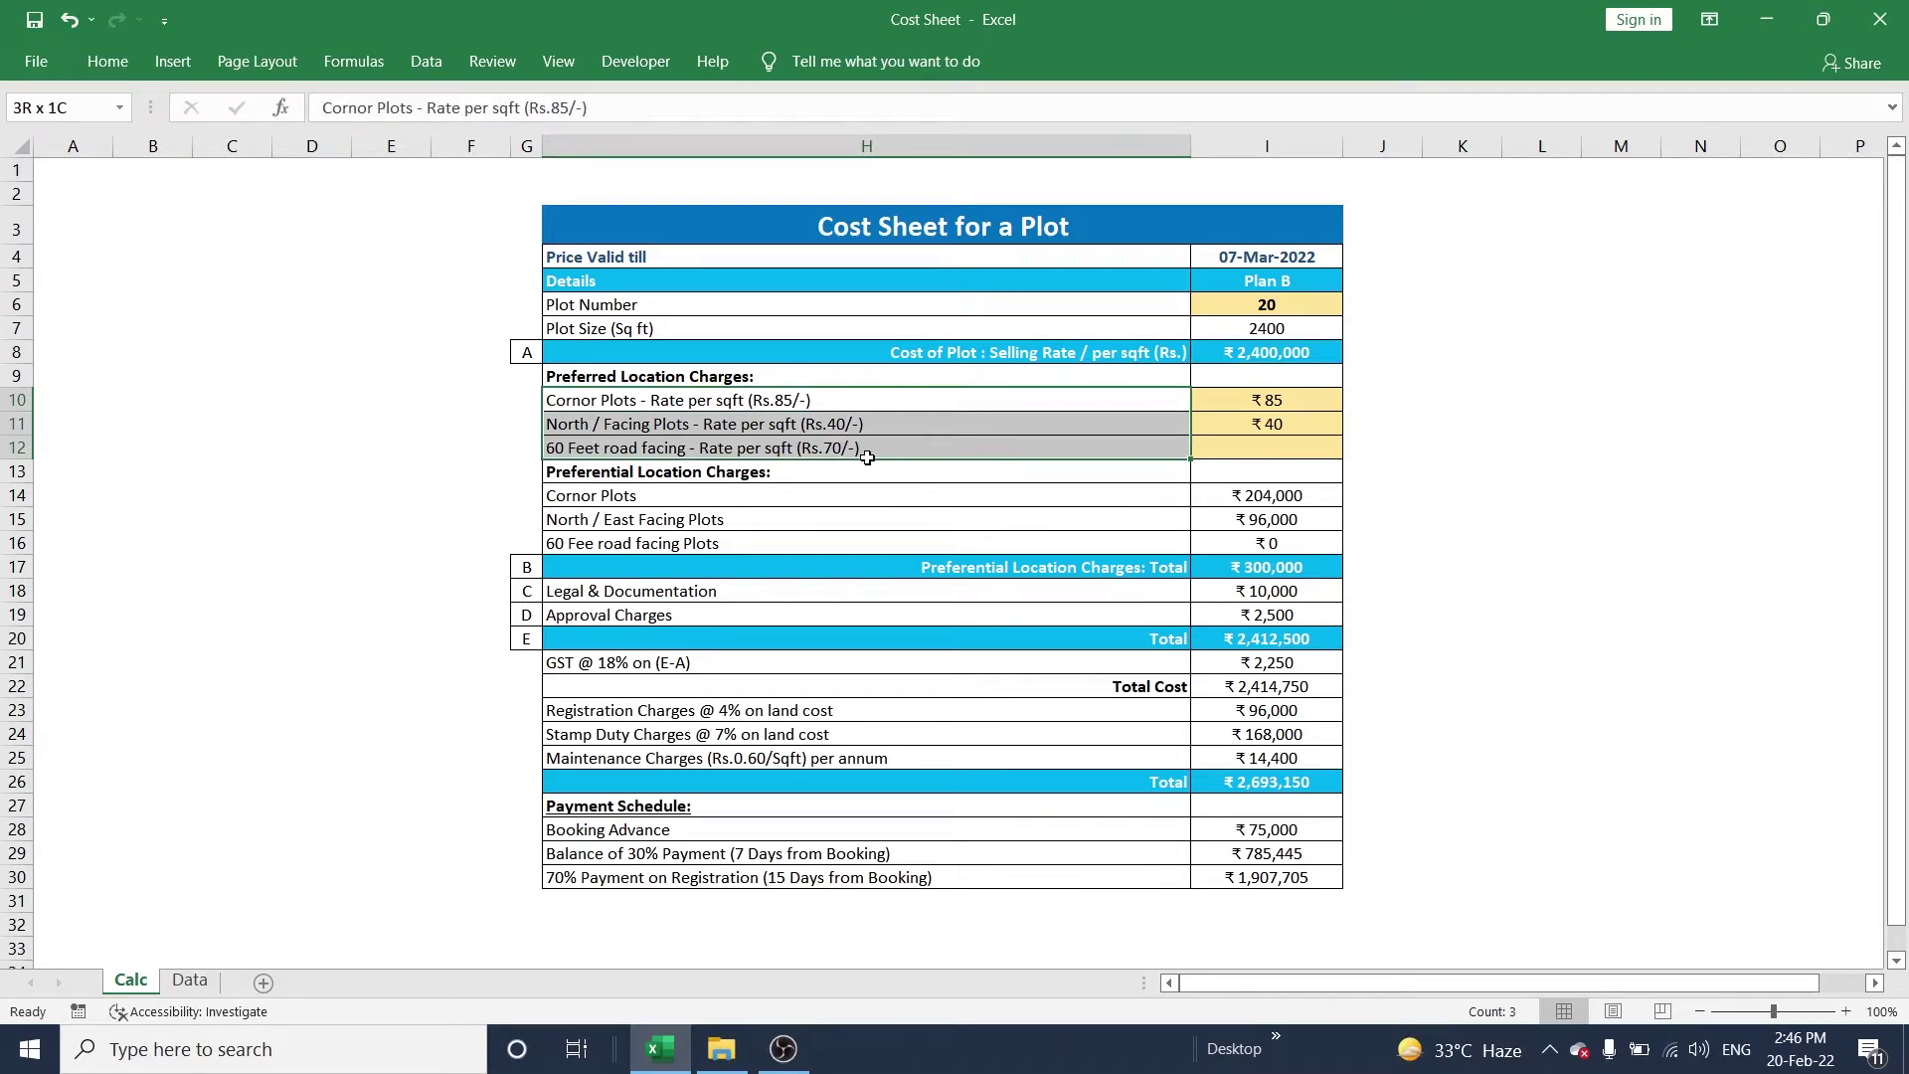
{"action": "left_click", "coordinate": [913, 403]}
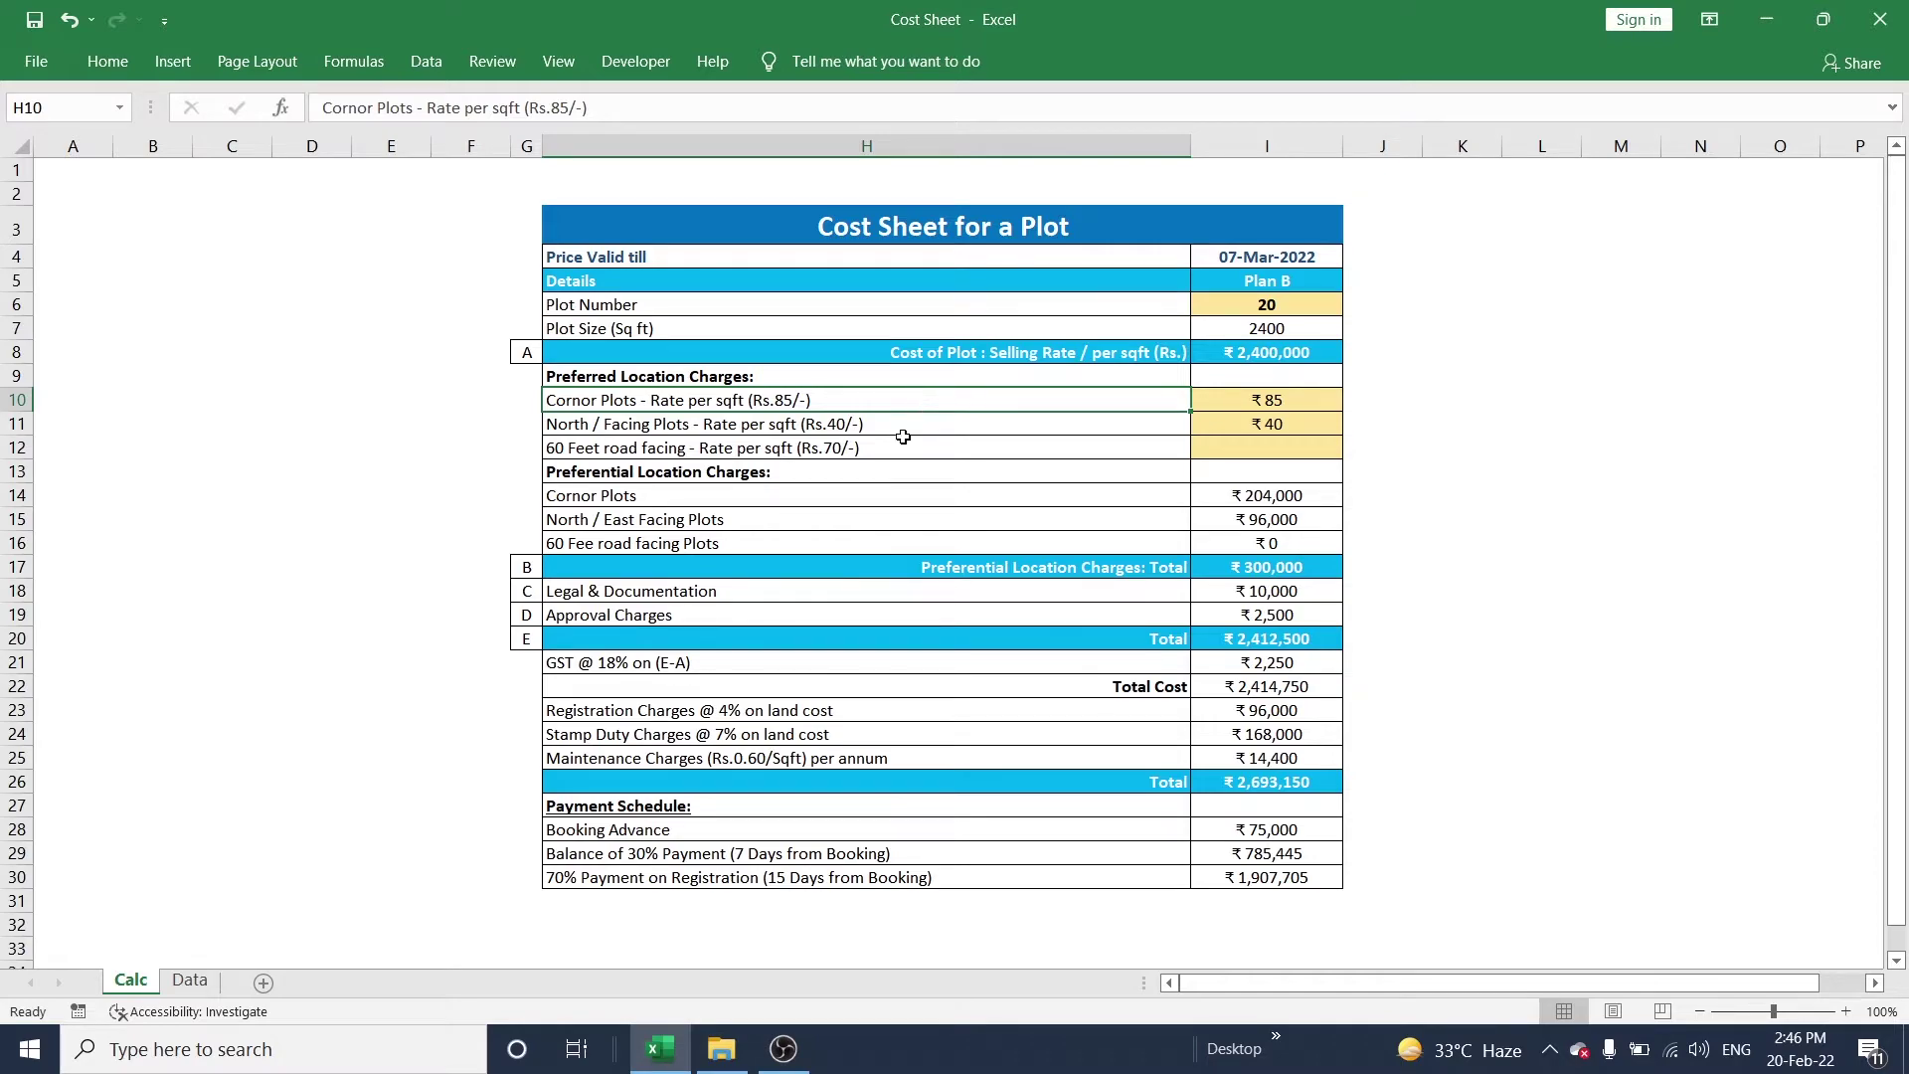
{"action": "left_click_drag", "start_coordinate": [888, 450], "coordinate": [898, 398]}
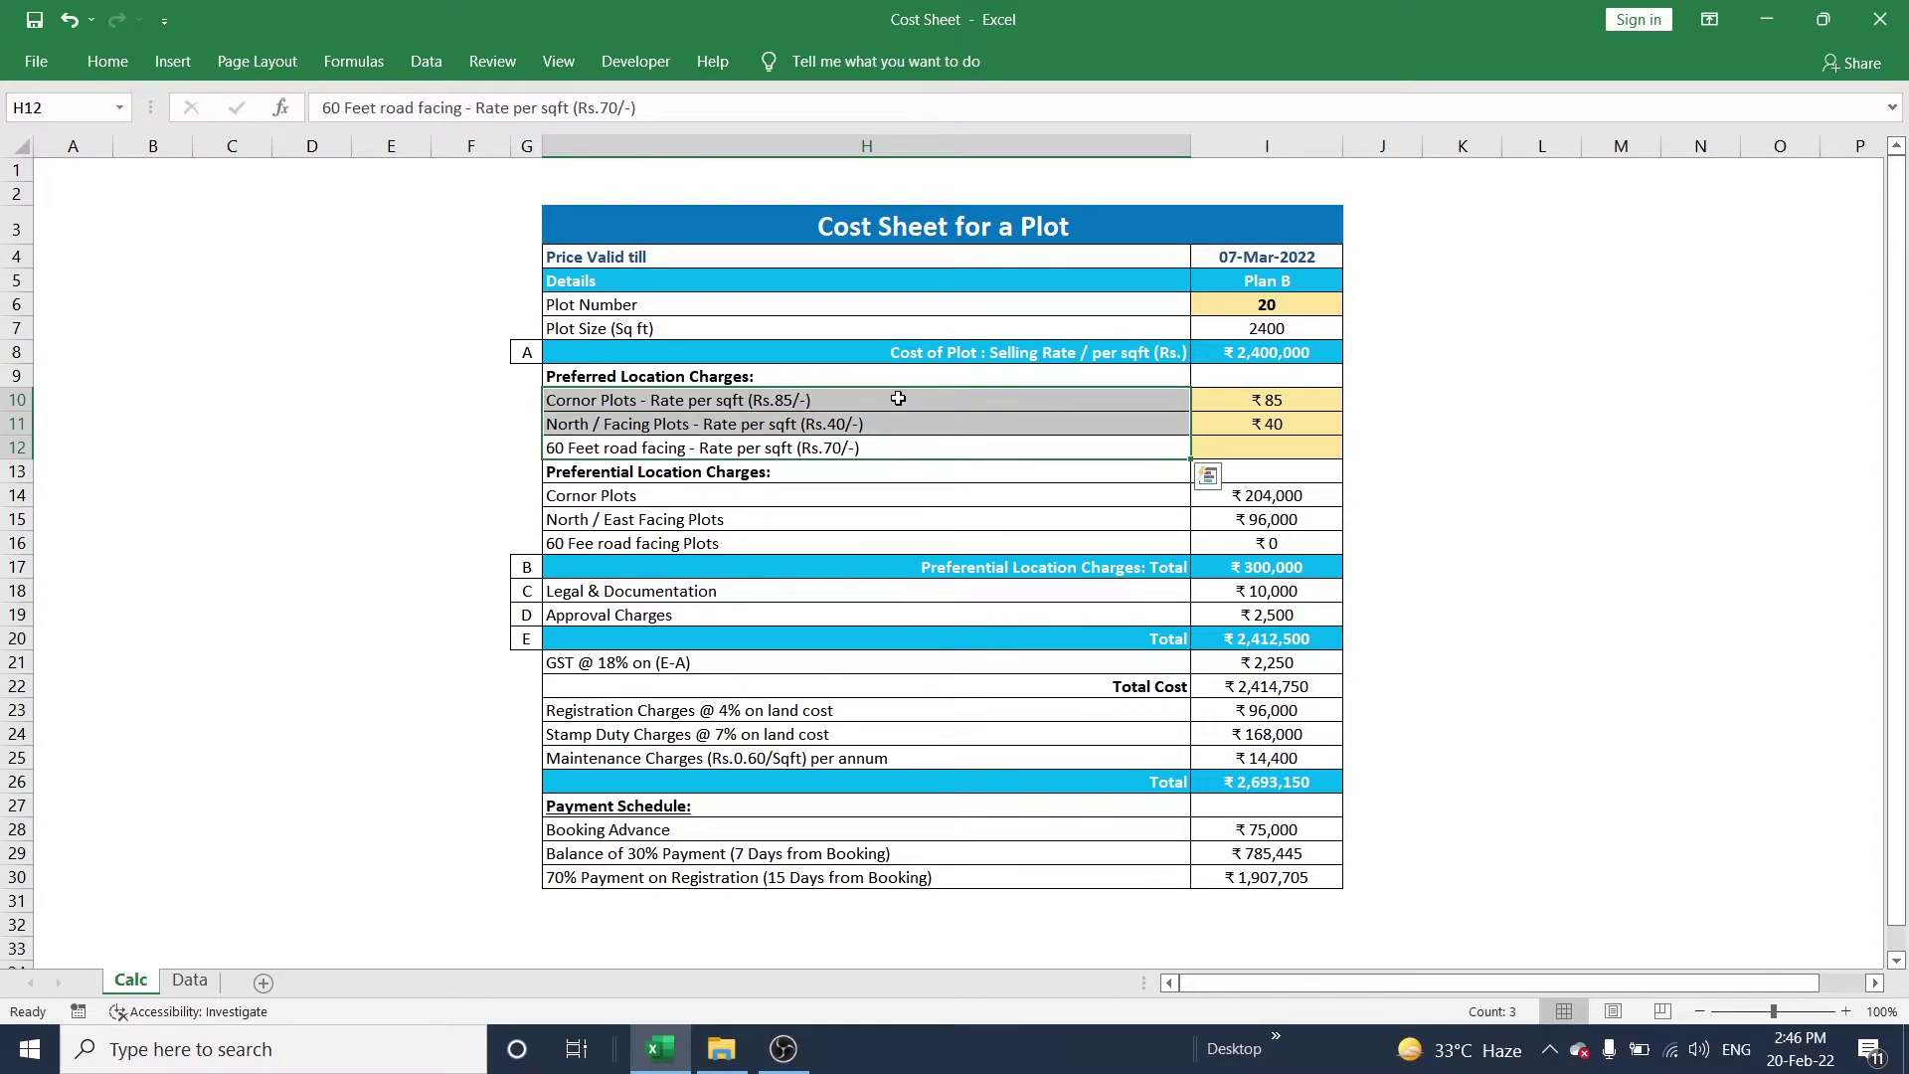
{"action": "left_click", "coordinate": [856, 403]}
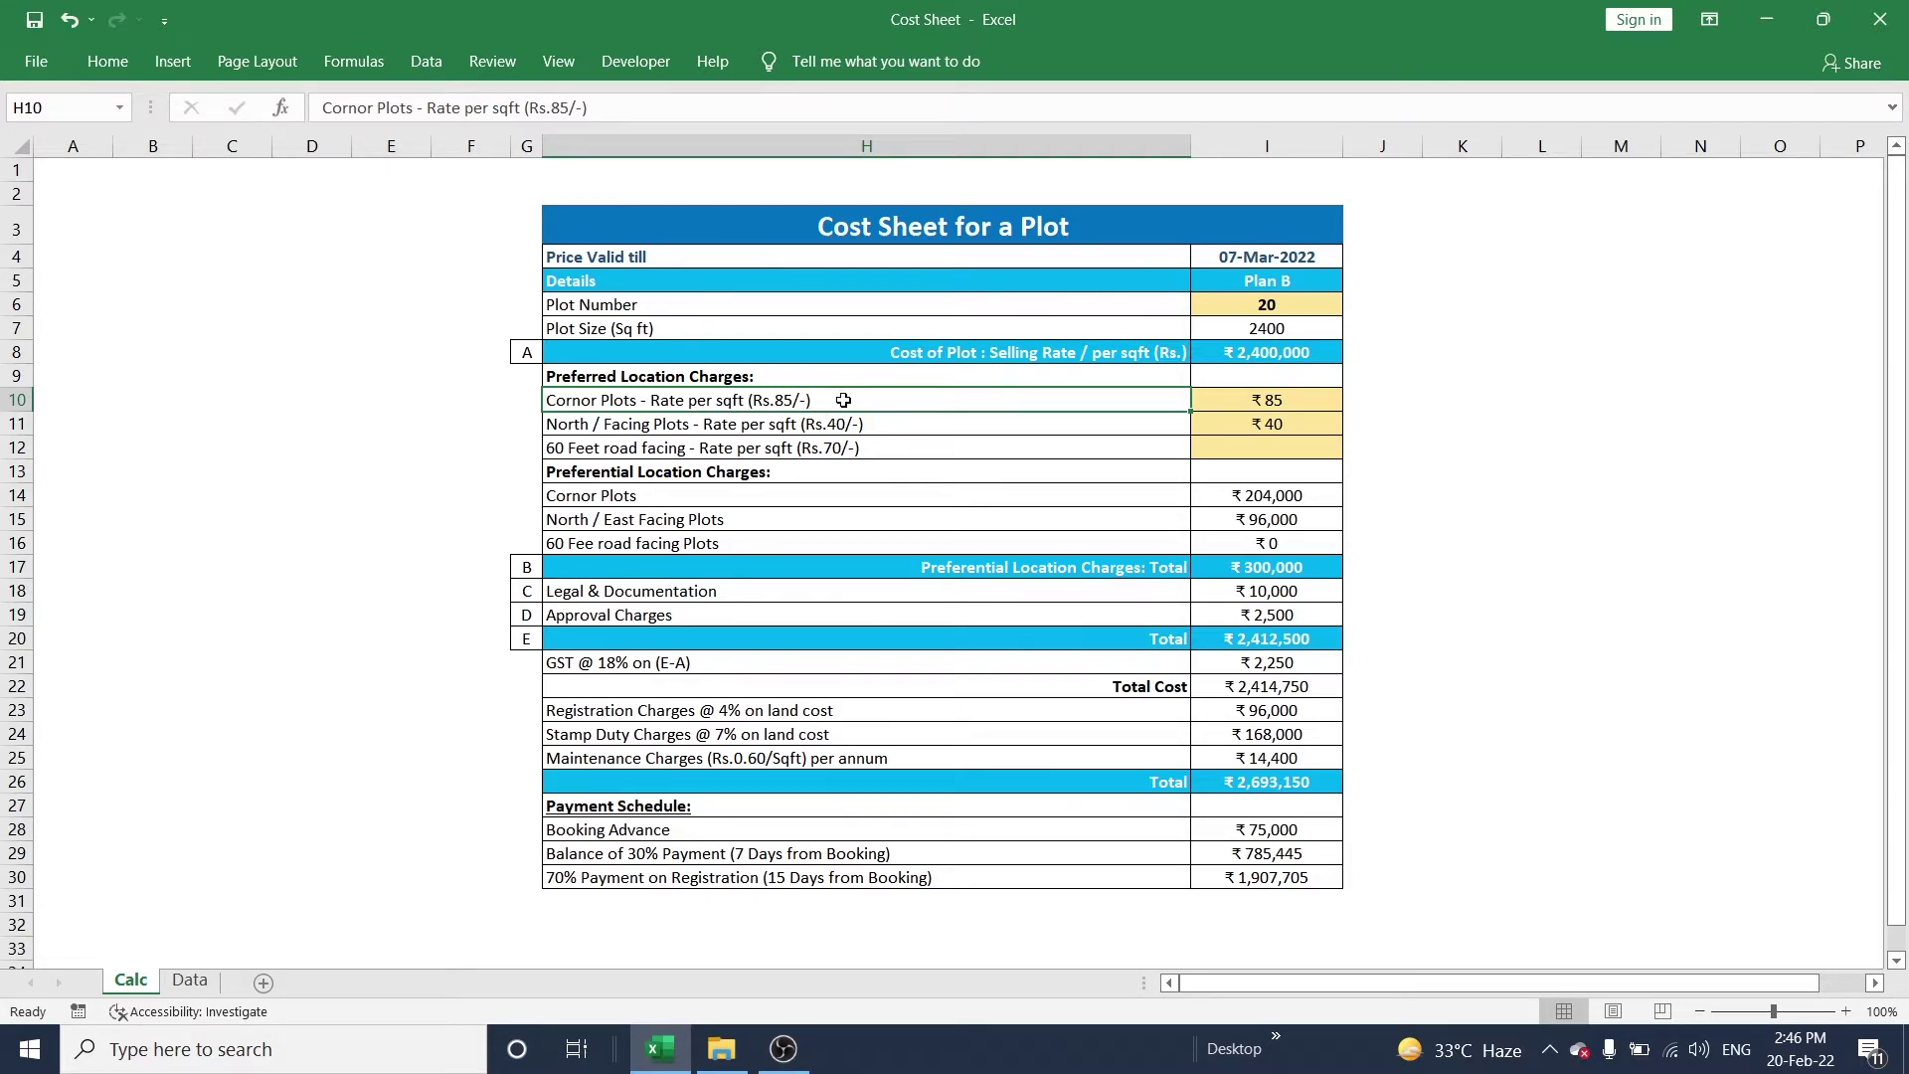
{"action": "left_click", "coordinate": [829, 426]}
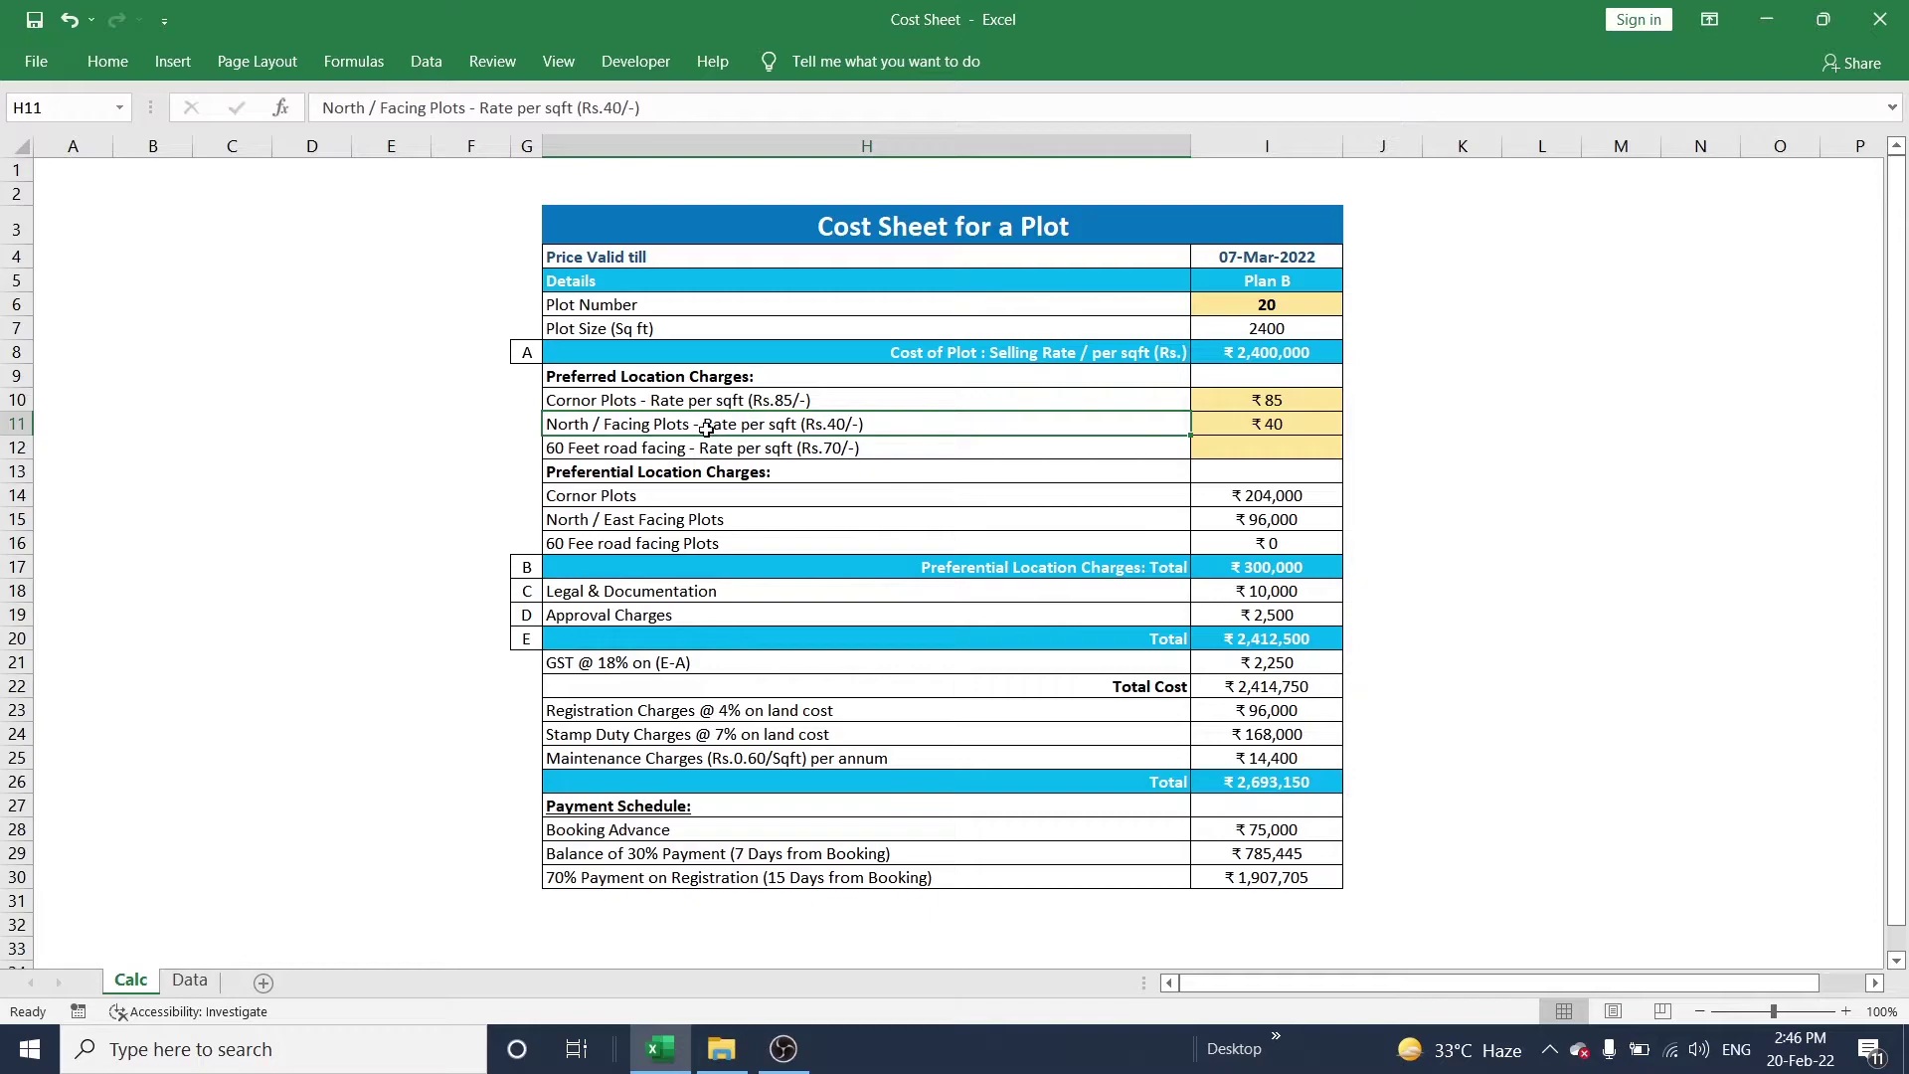
{"action": "left_click", "coordinate": [897, 449]}
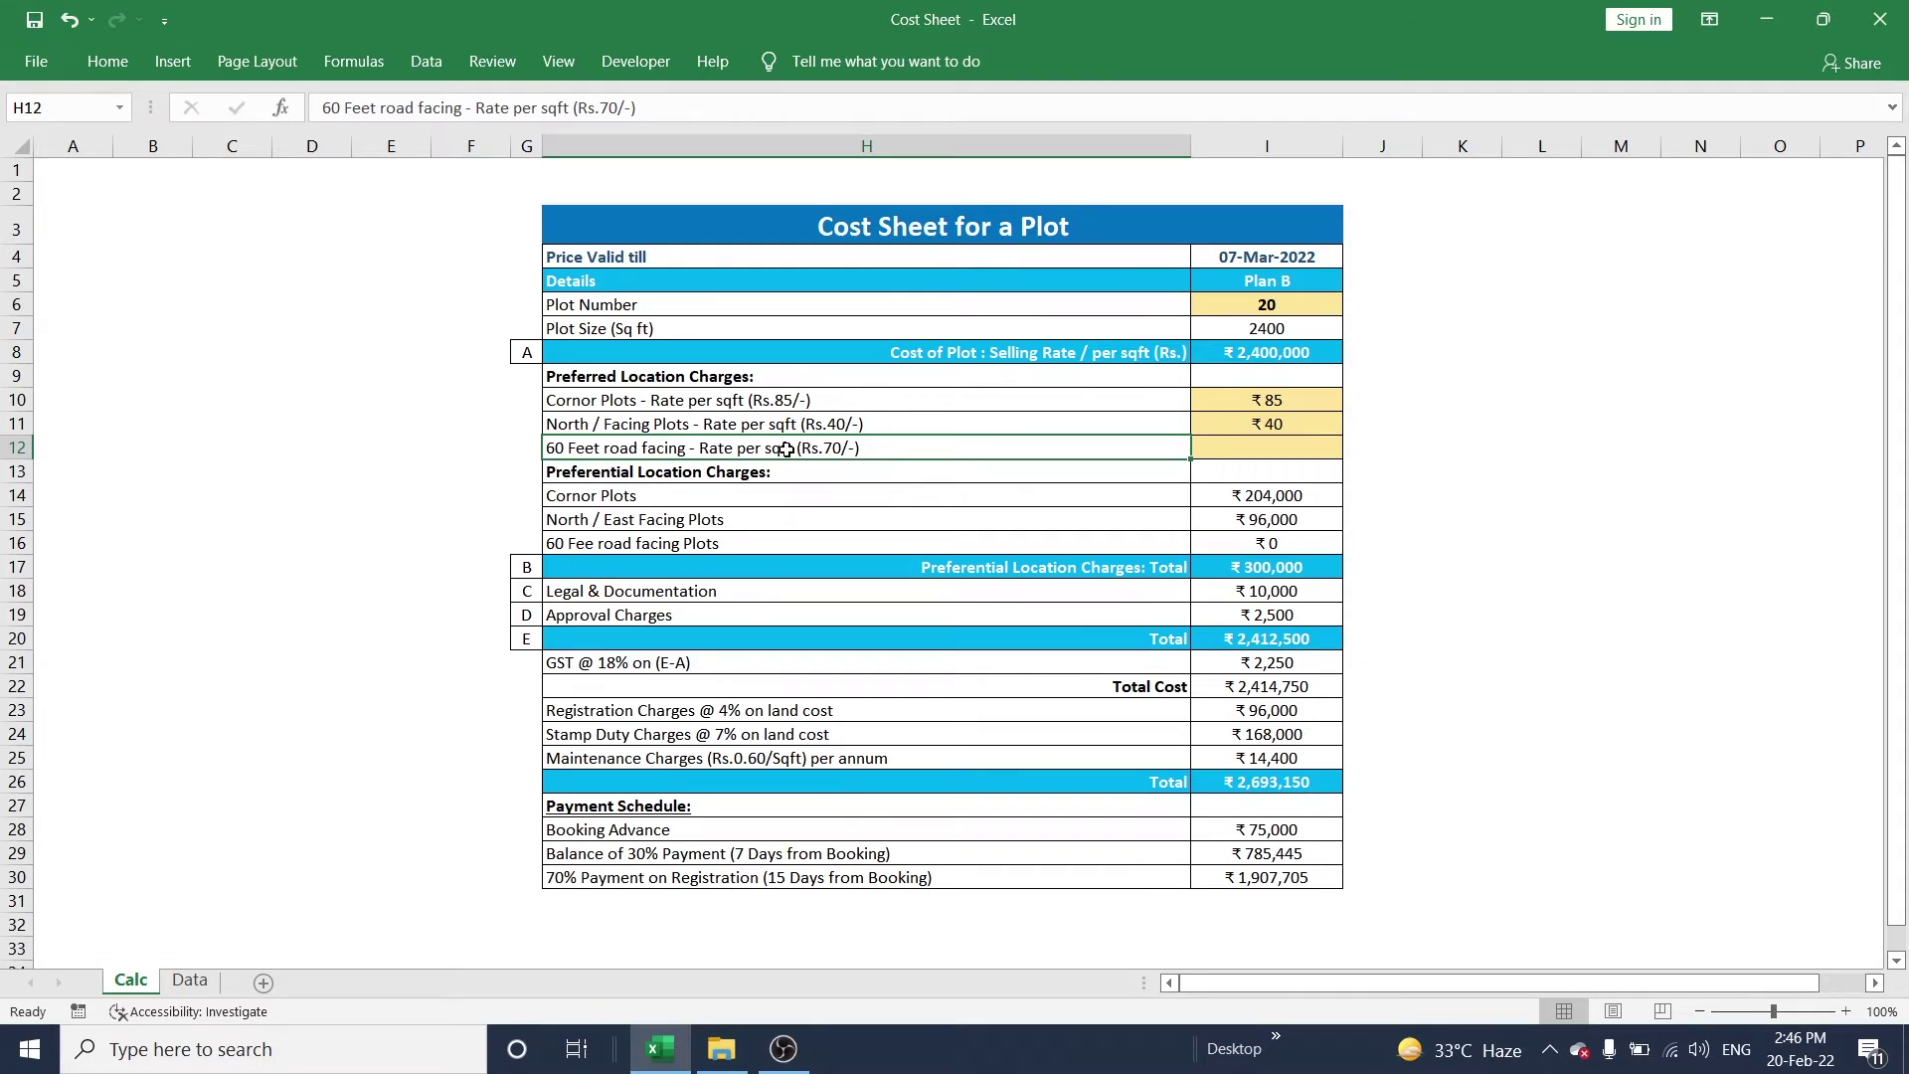
{"action": "left_click", "coordinate": [1283, 405]}
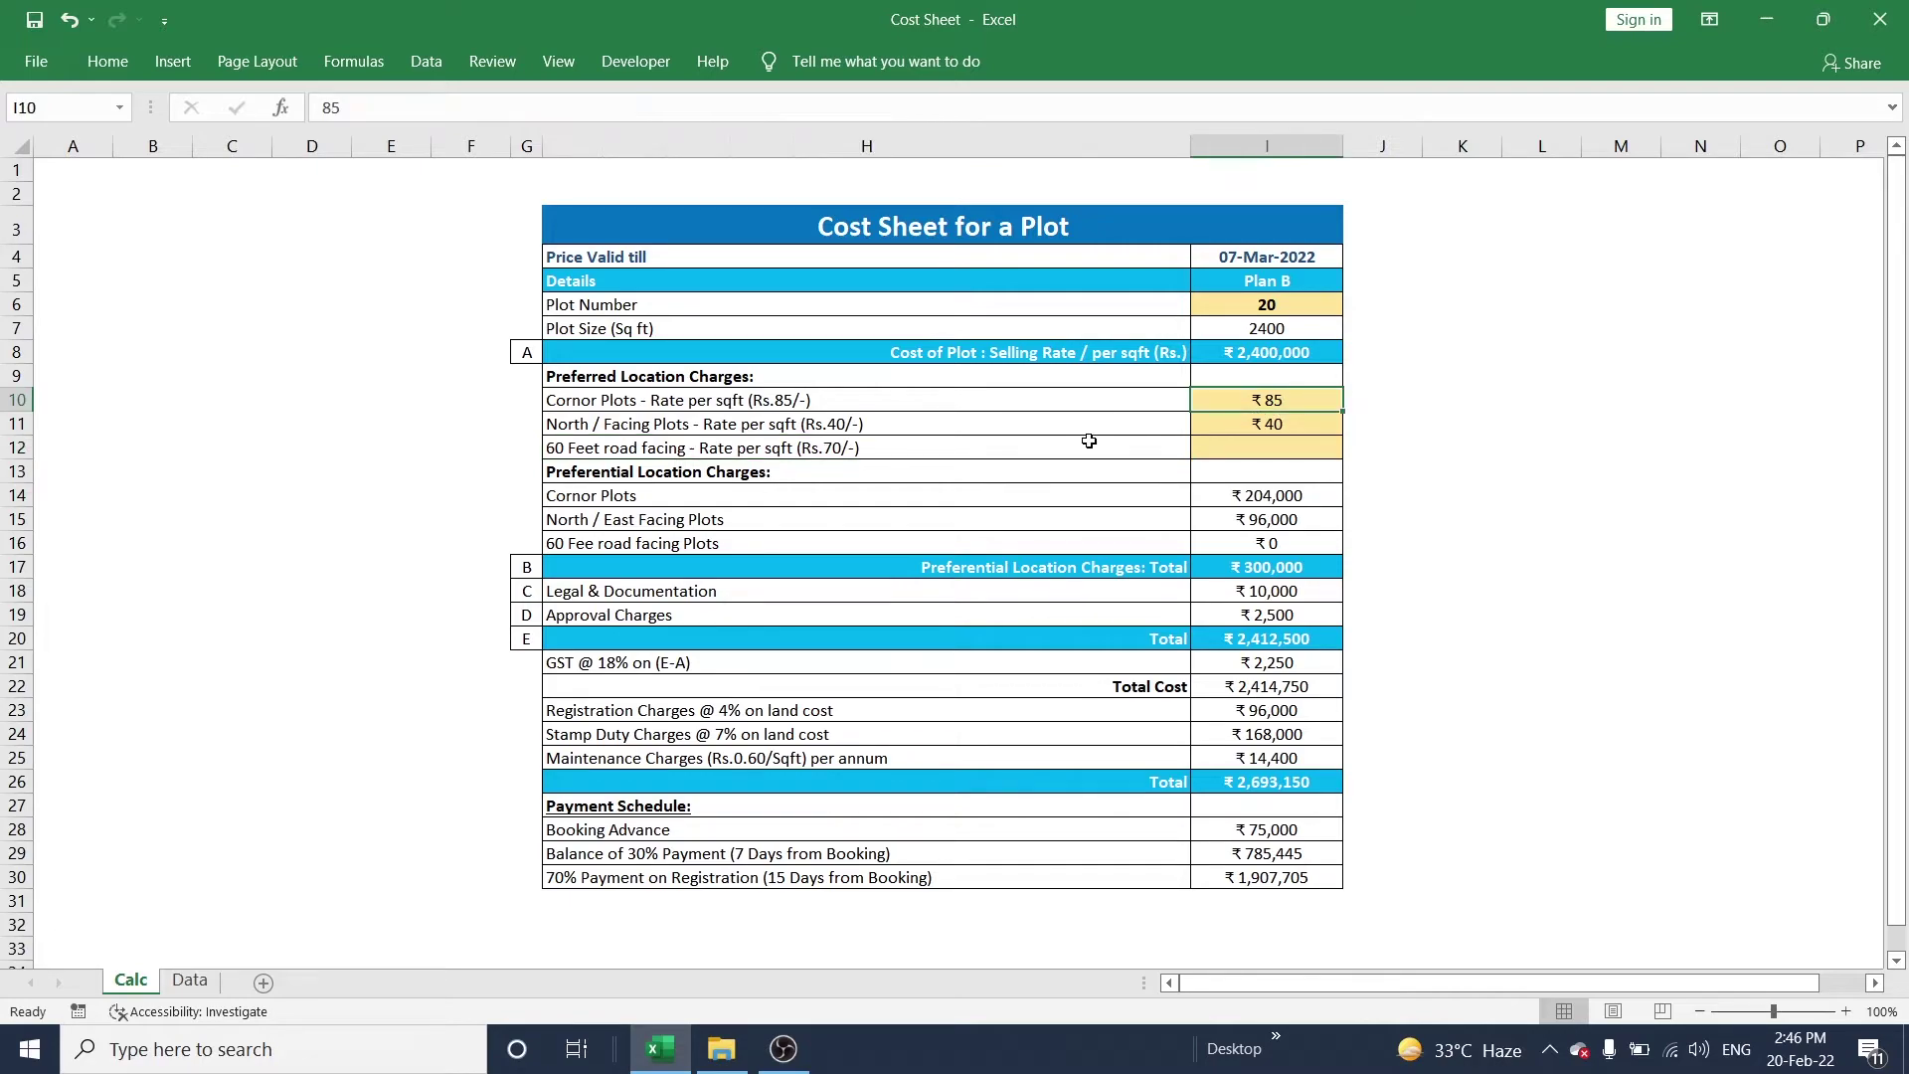
{"action": "key", "text": "Left"}
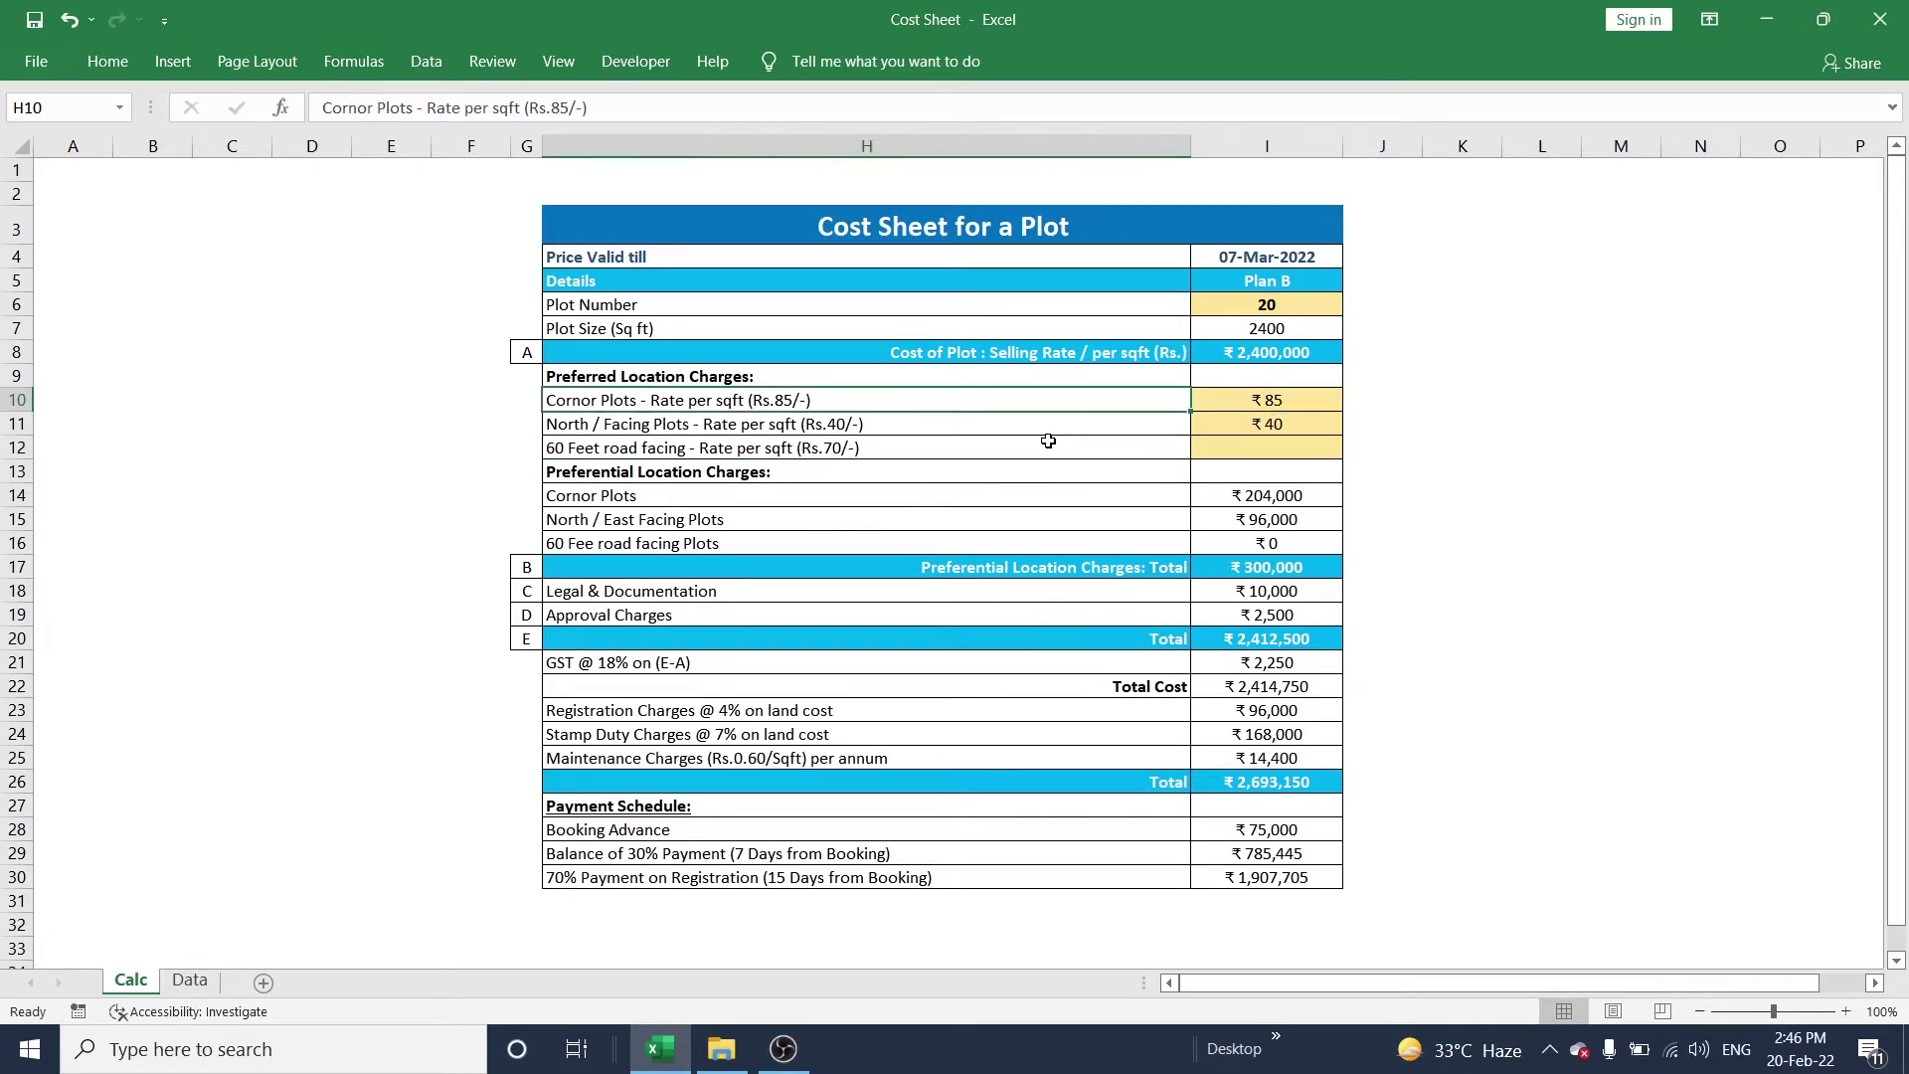
{"action": "key", "text": "Right"}
{"action": "type", "text": "10"}
{"action": "key", "text": "Return"}
{"action": "key", "text": "ctrl+z"}
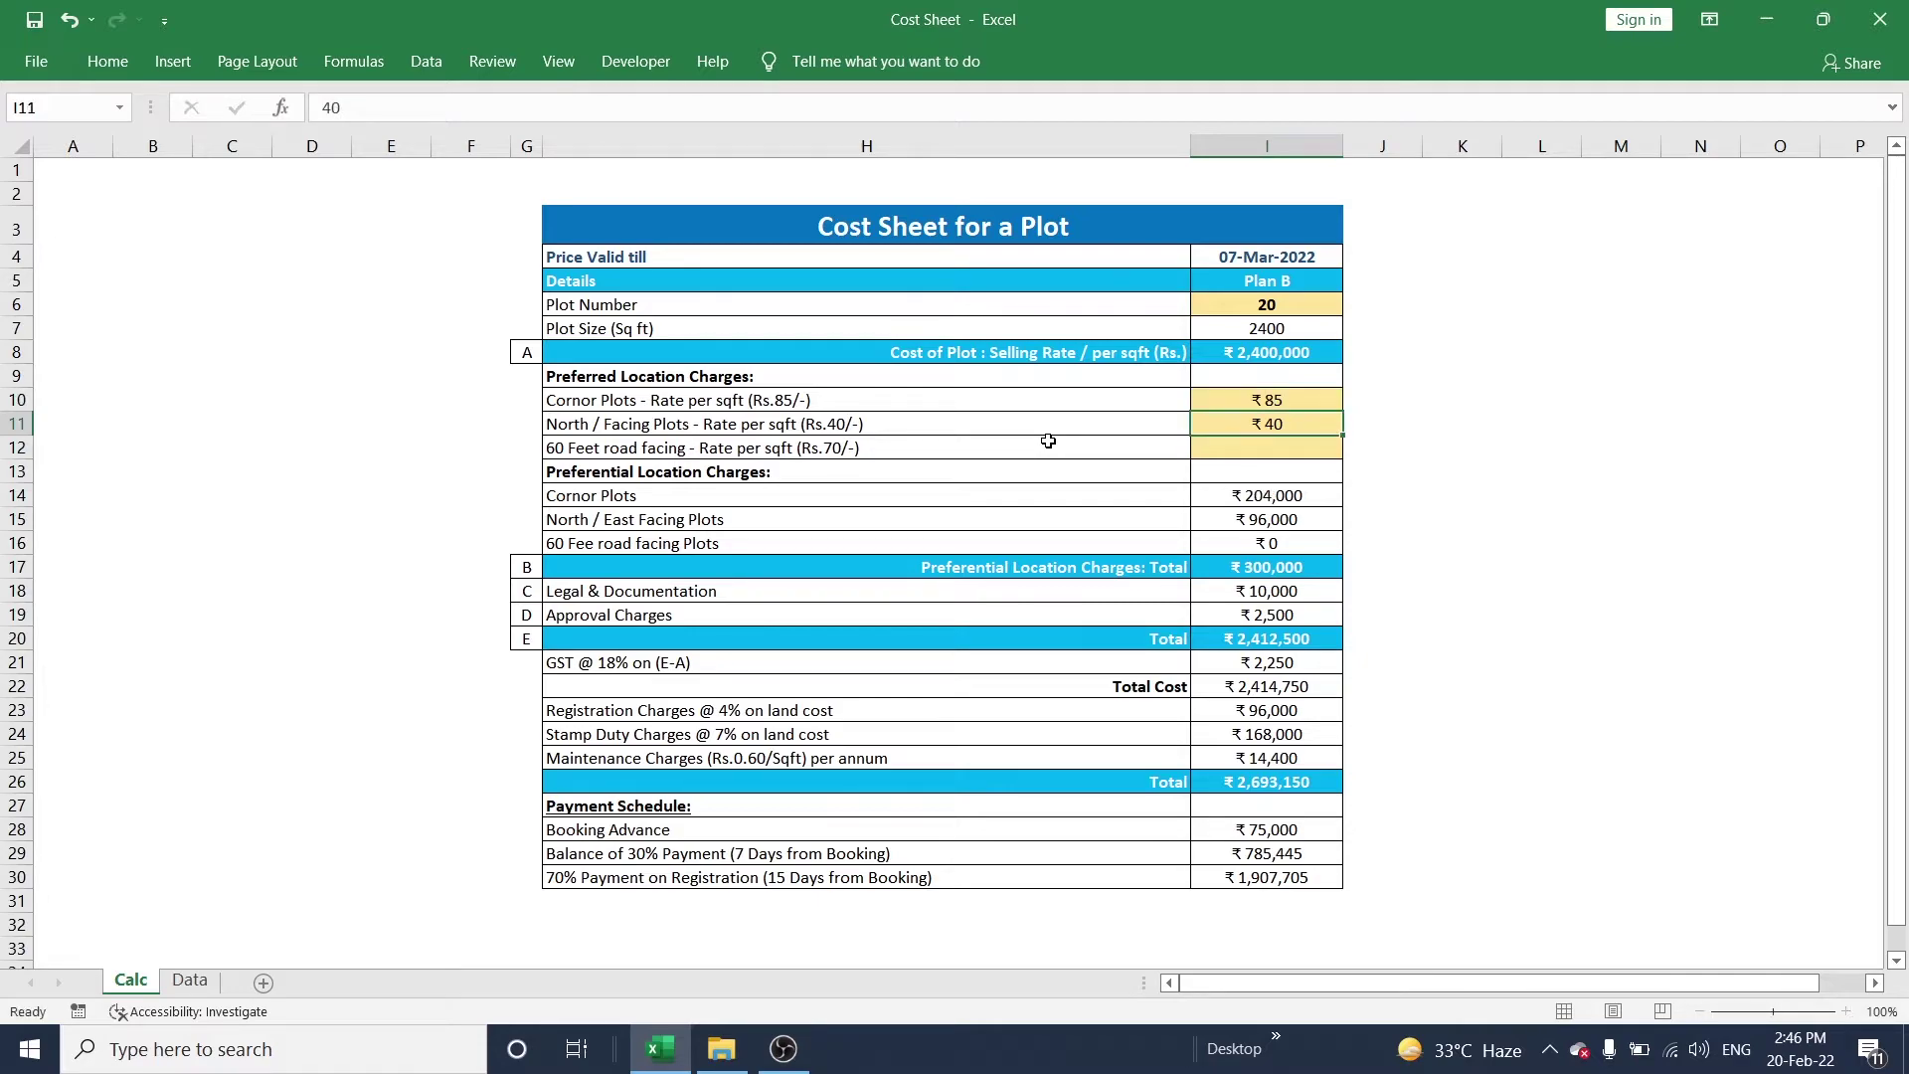
Enter rates of 40 in I11 and 70 in I12, and check how the charges in I14:I16 depend on the plot size.
{"action": "left_click", "coordinate": [1274, 500]}
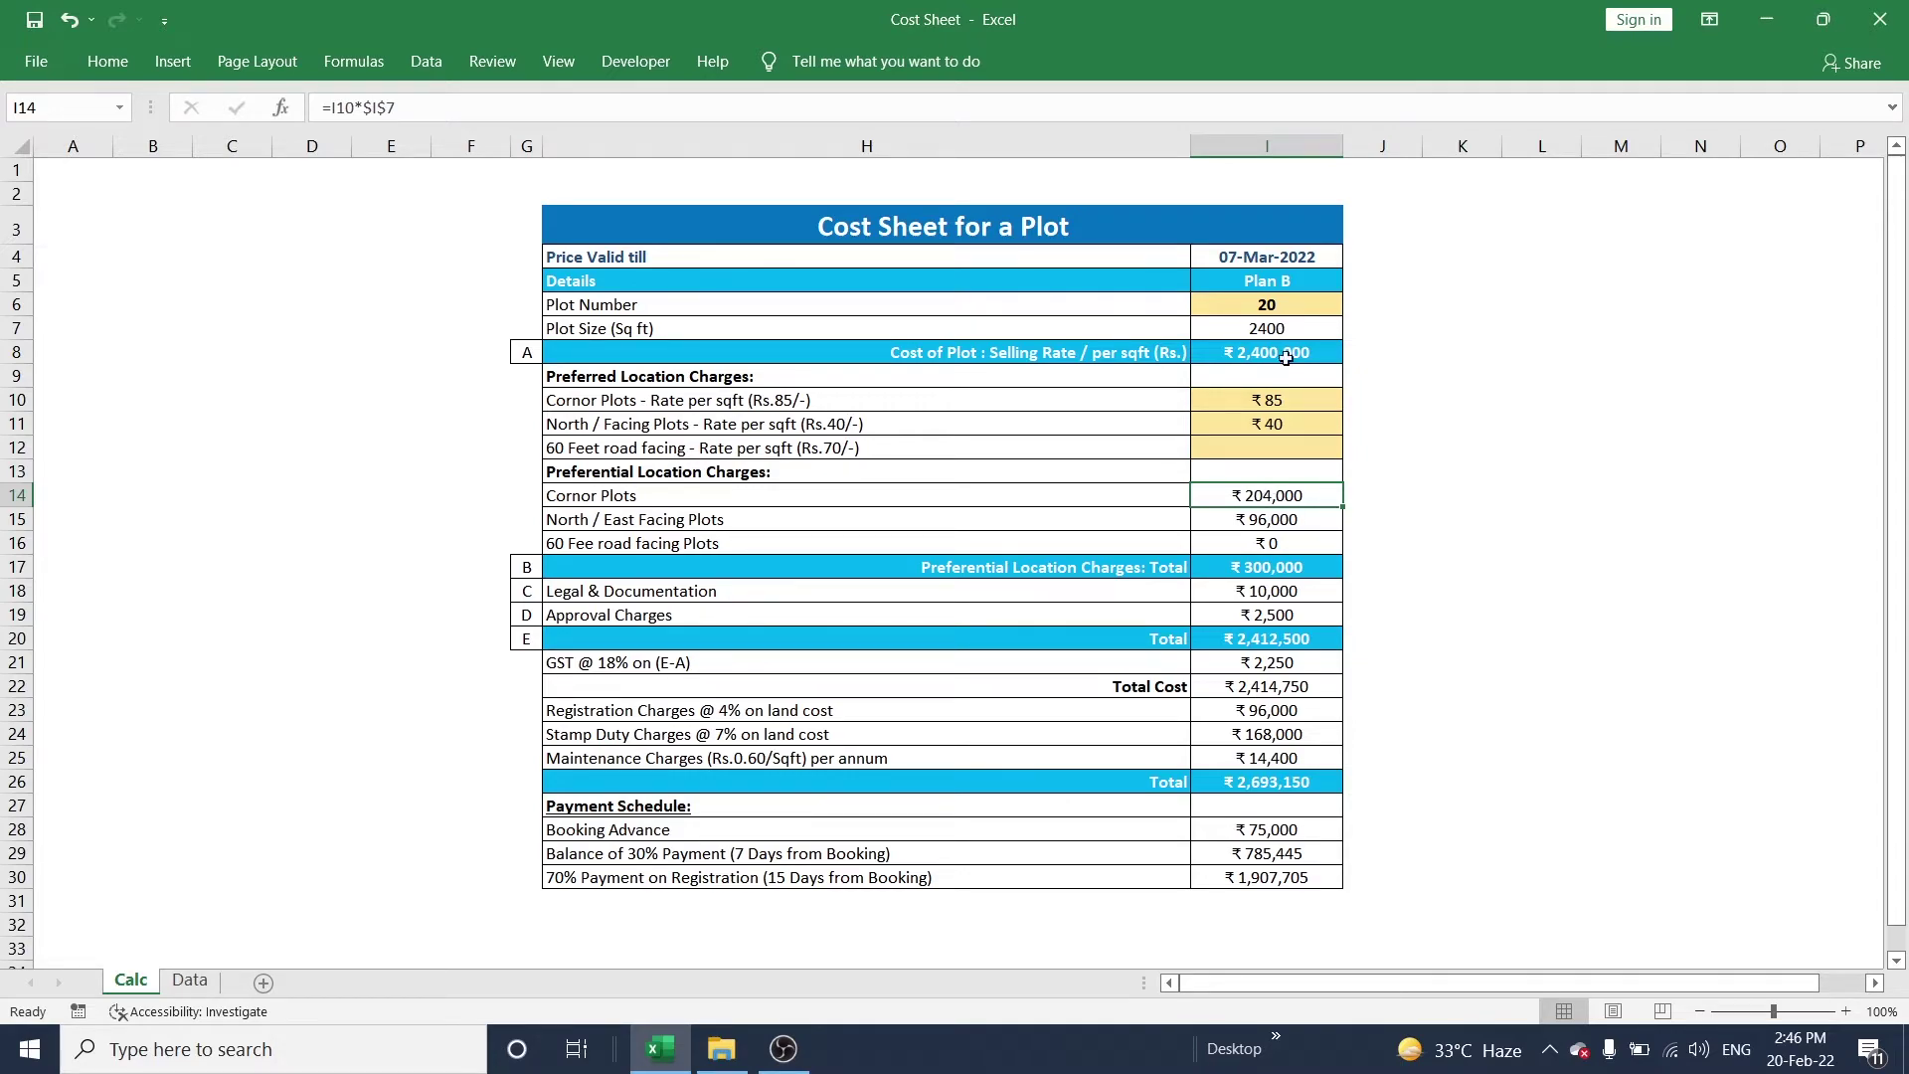
{"action": "left_click", "coordinate": [1277, 423]}
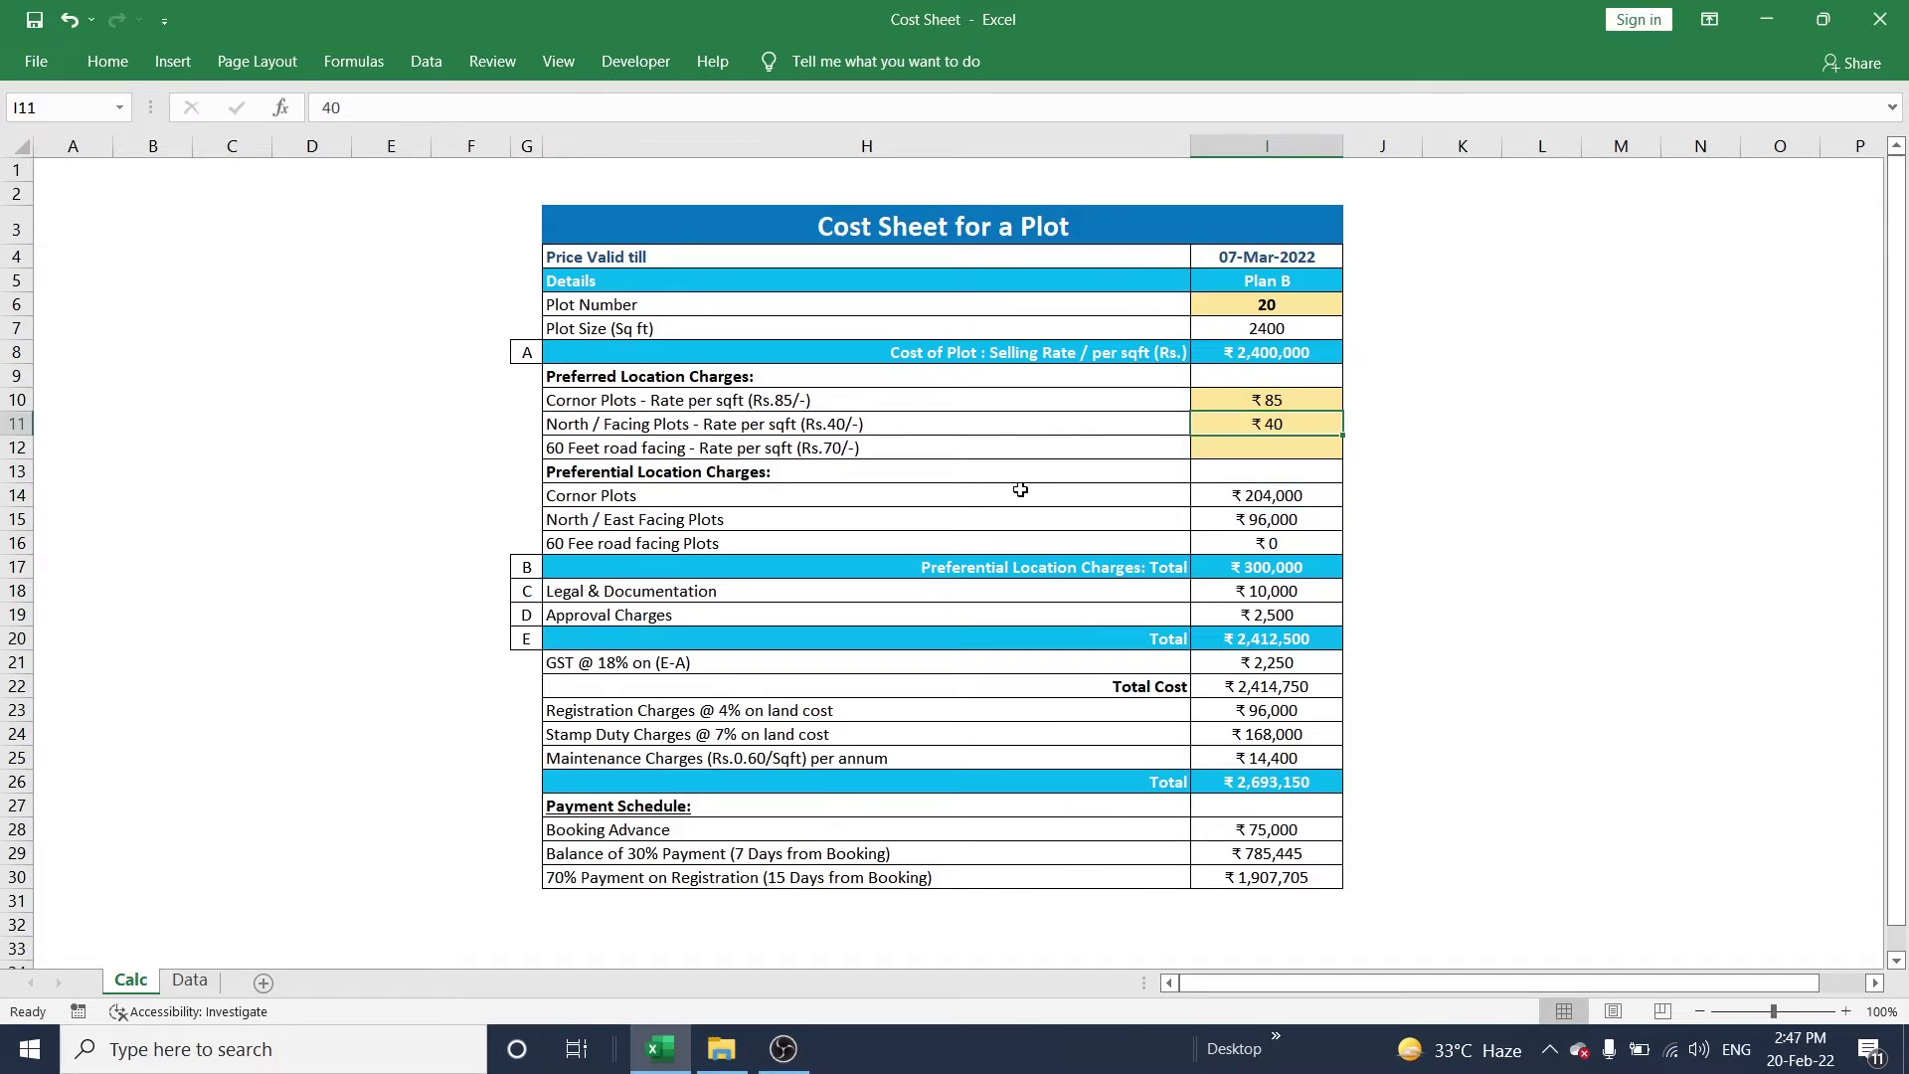
{"action": "type", "text": "40"}
{"action": "key", "text": "Return"}
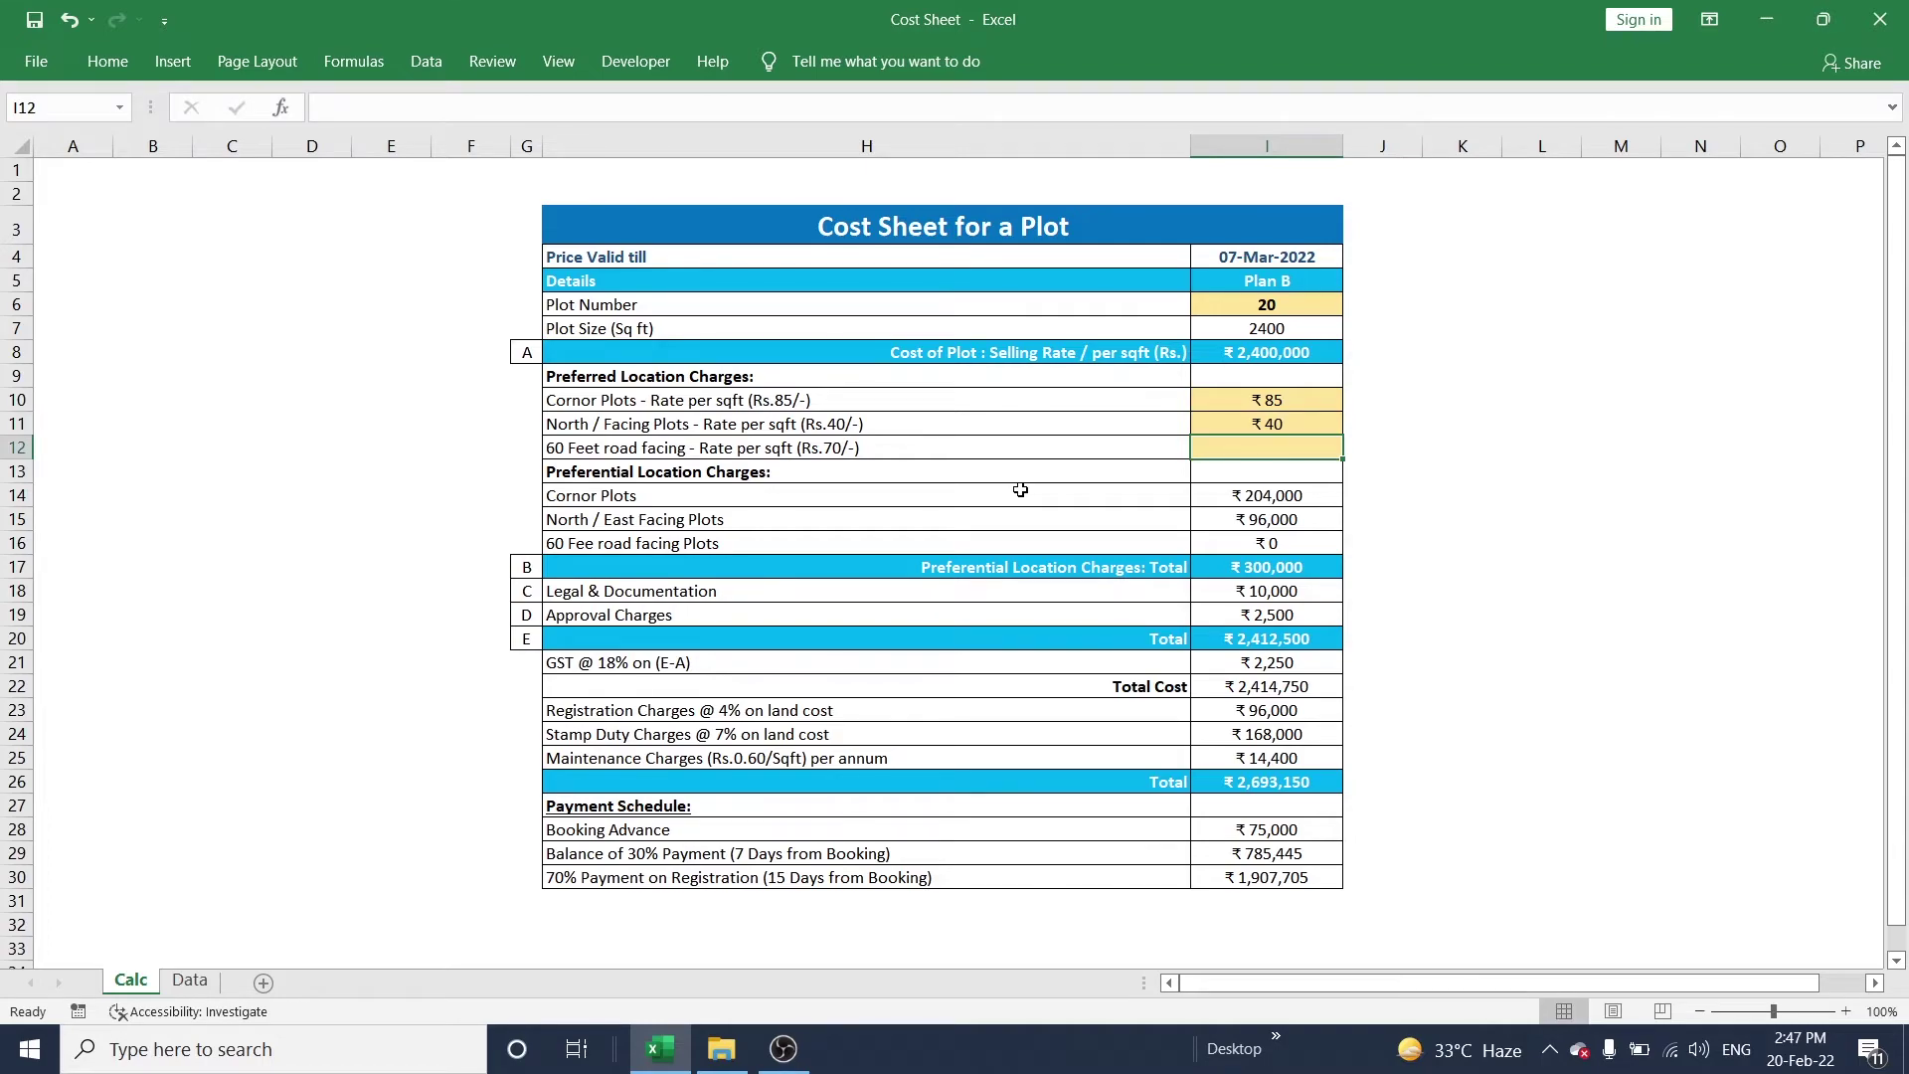
{"action": "type", "text": "70"}
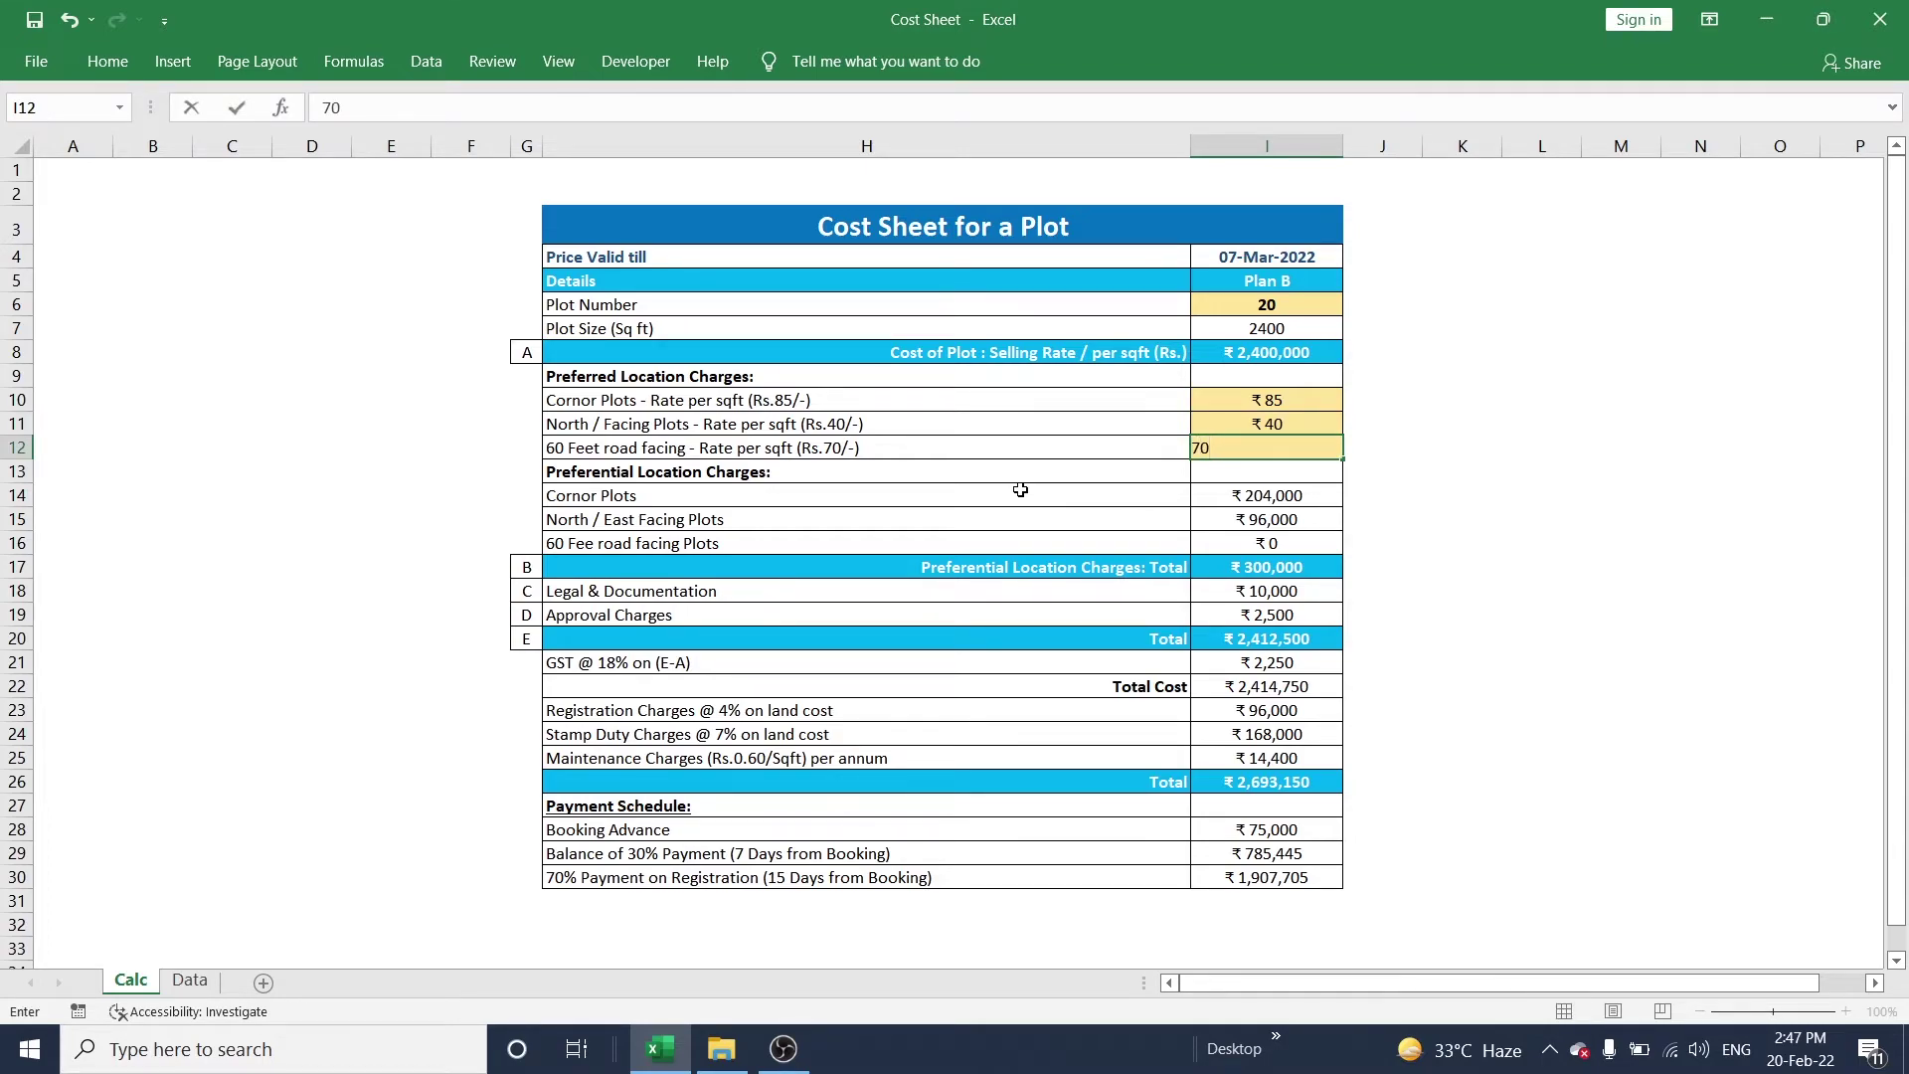
{"action": "key", "text": "Return"}
{"action": "left_click_drag", "start_coordinate": [1312, 490], "coordinate": [1307, 543]}
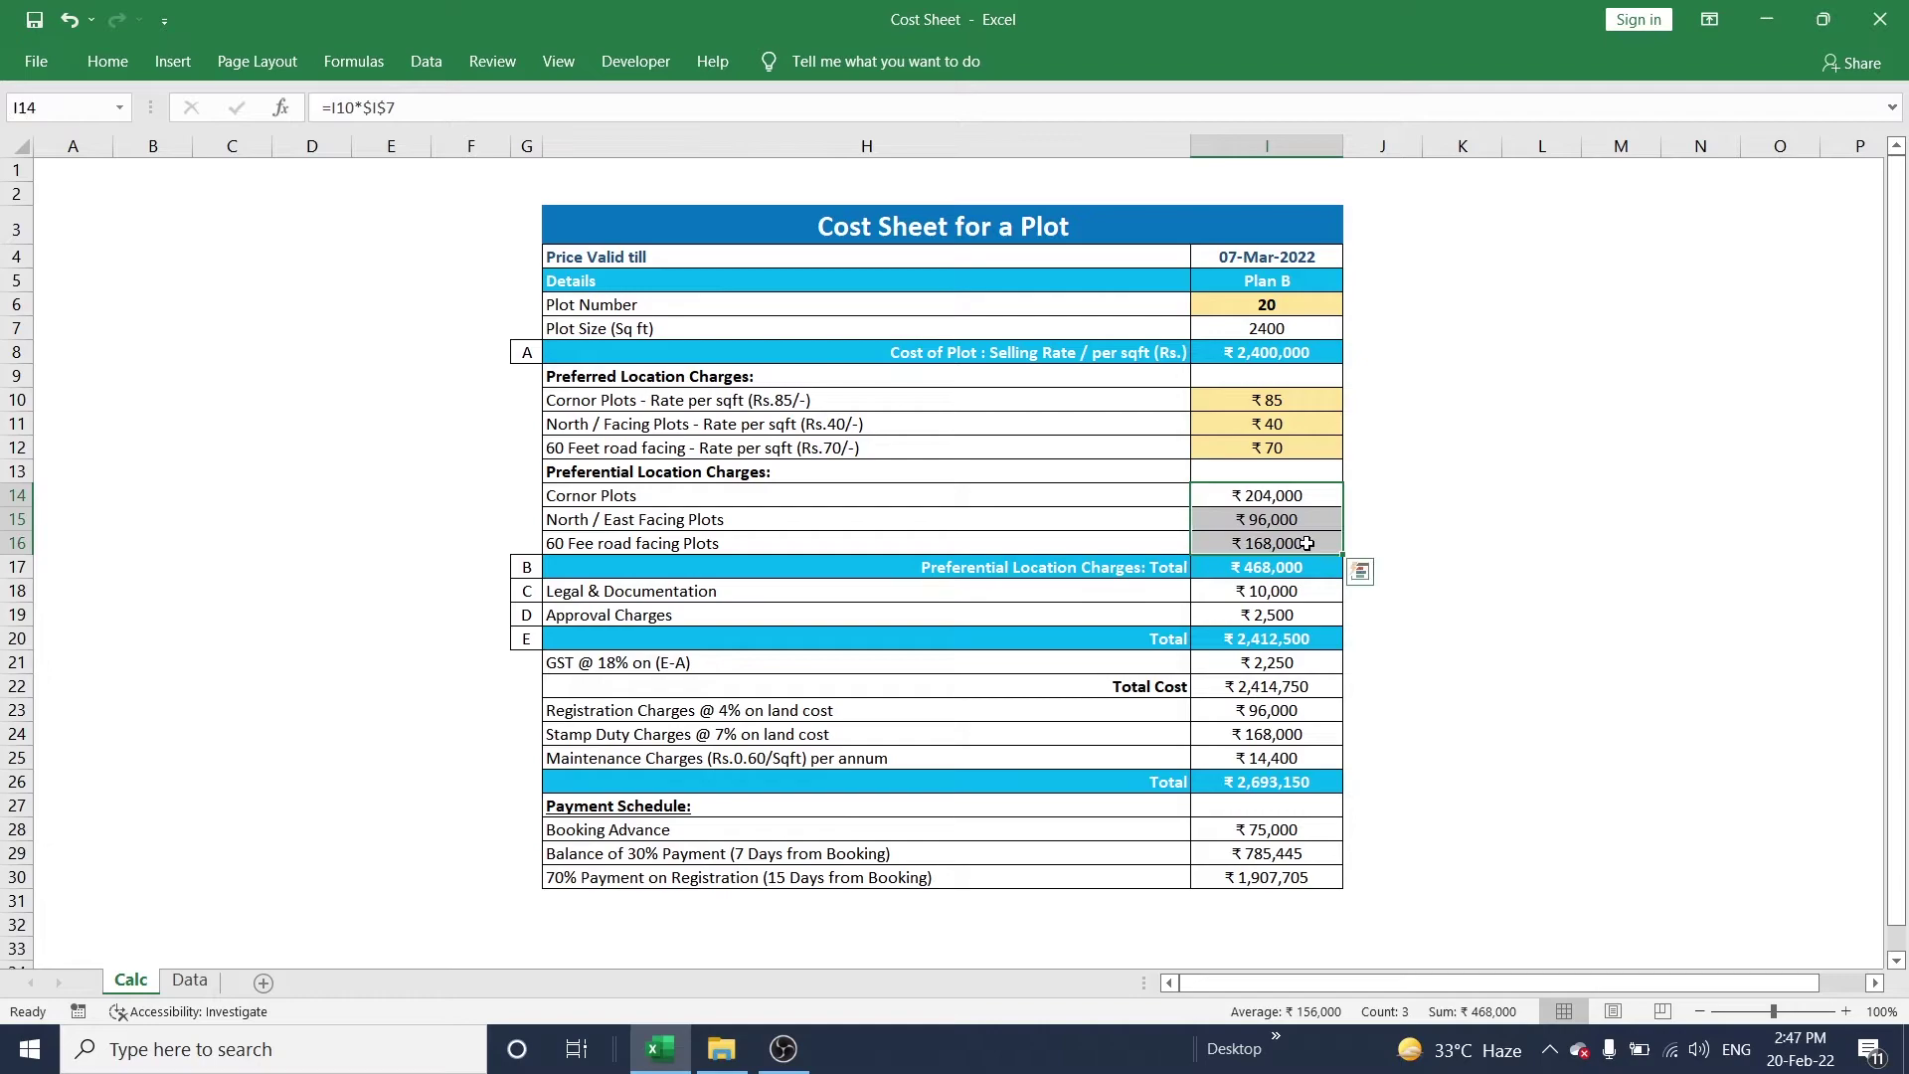
{"action": "left_click", "coordinate": [1298, 408]}
{"action": "left_click", "coordinate": [1294, 454]}
{"action": "left_click", "coordinate": [1294, 331]}
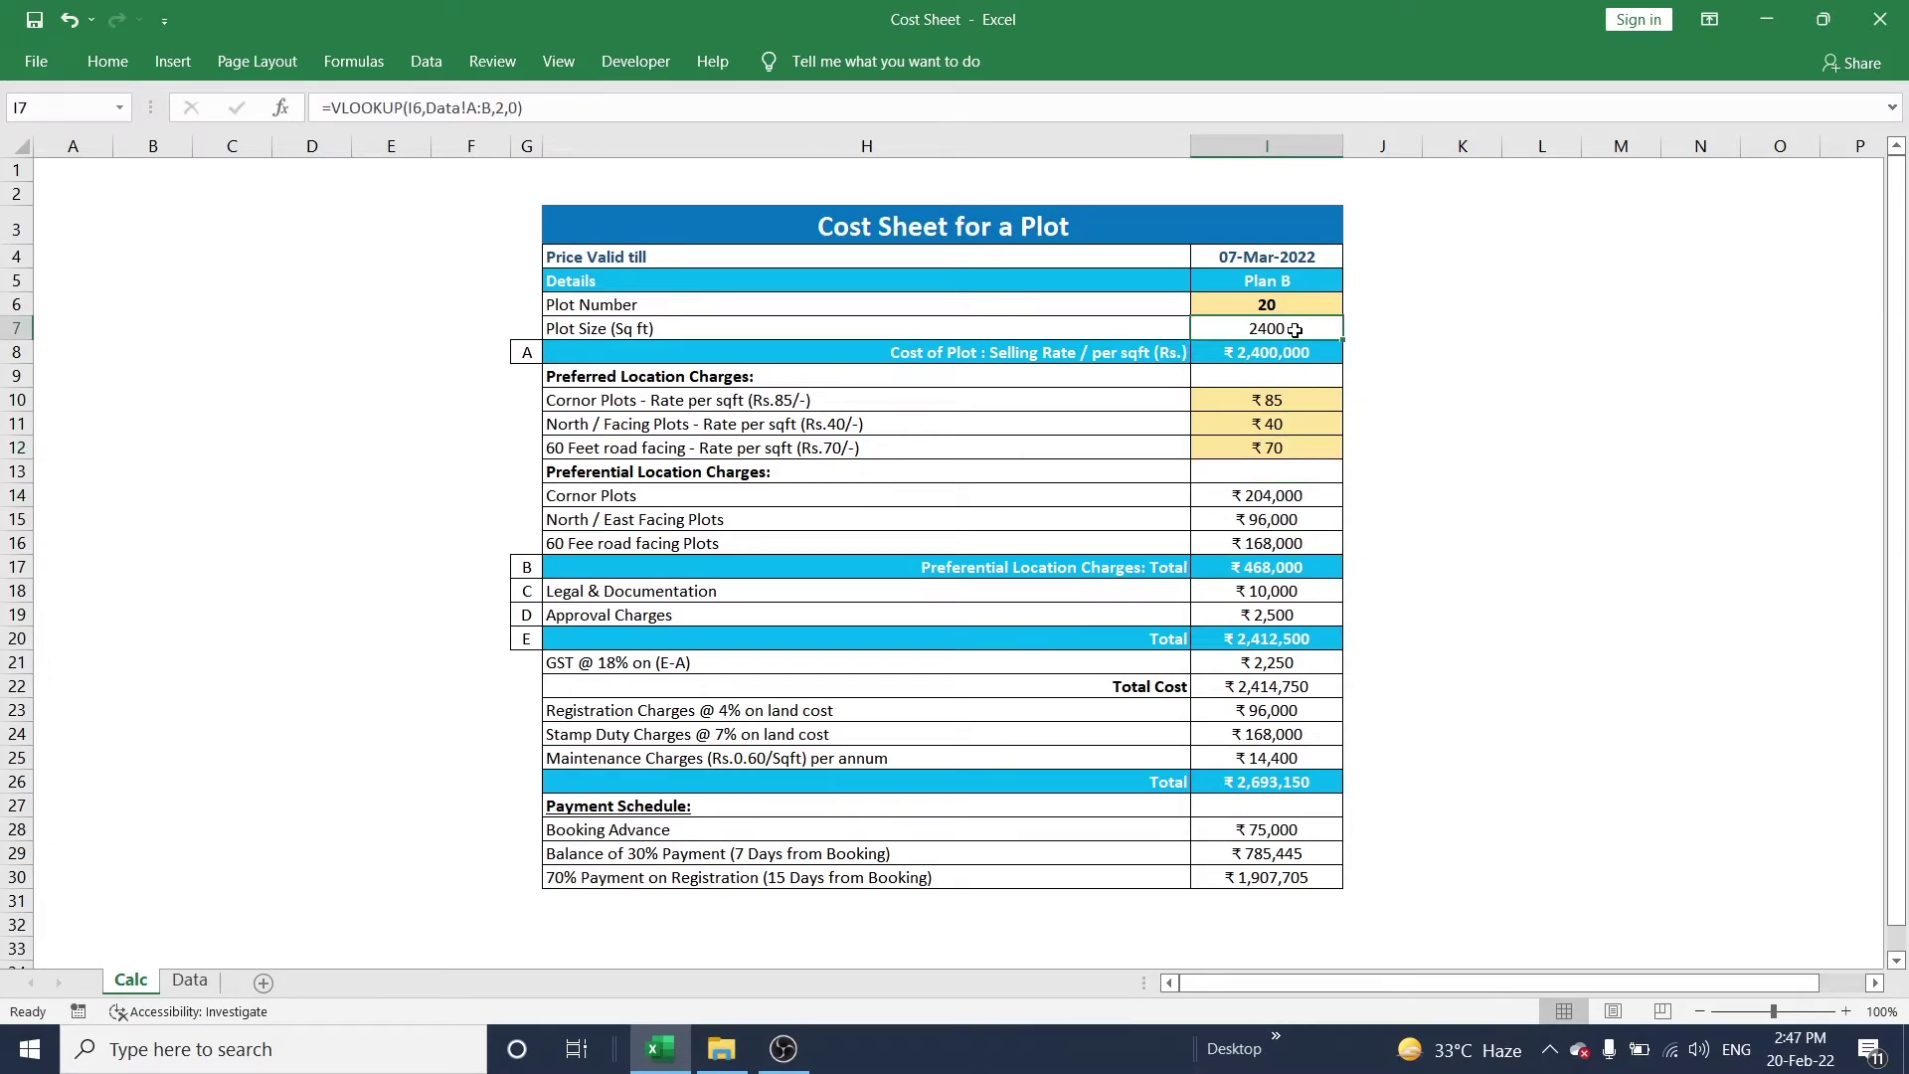
Clear the north-facing and 60-feet road rates in I11 and I12, keeping only the corner plot rate in I10.
{"action": "left_click", "coordinate": [1279, 428]}
{"action": "key", "text": "Delete"}
{"action": "key", "text": "Down"}
{"action": "key", "text": "Delete"}
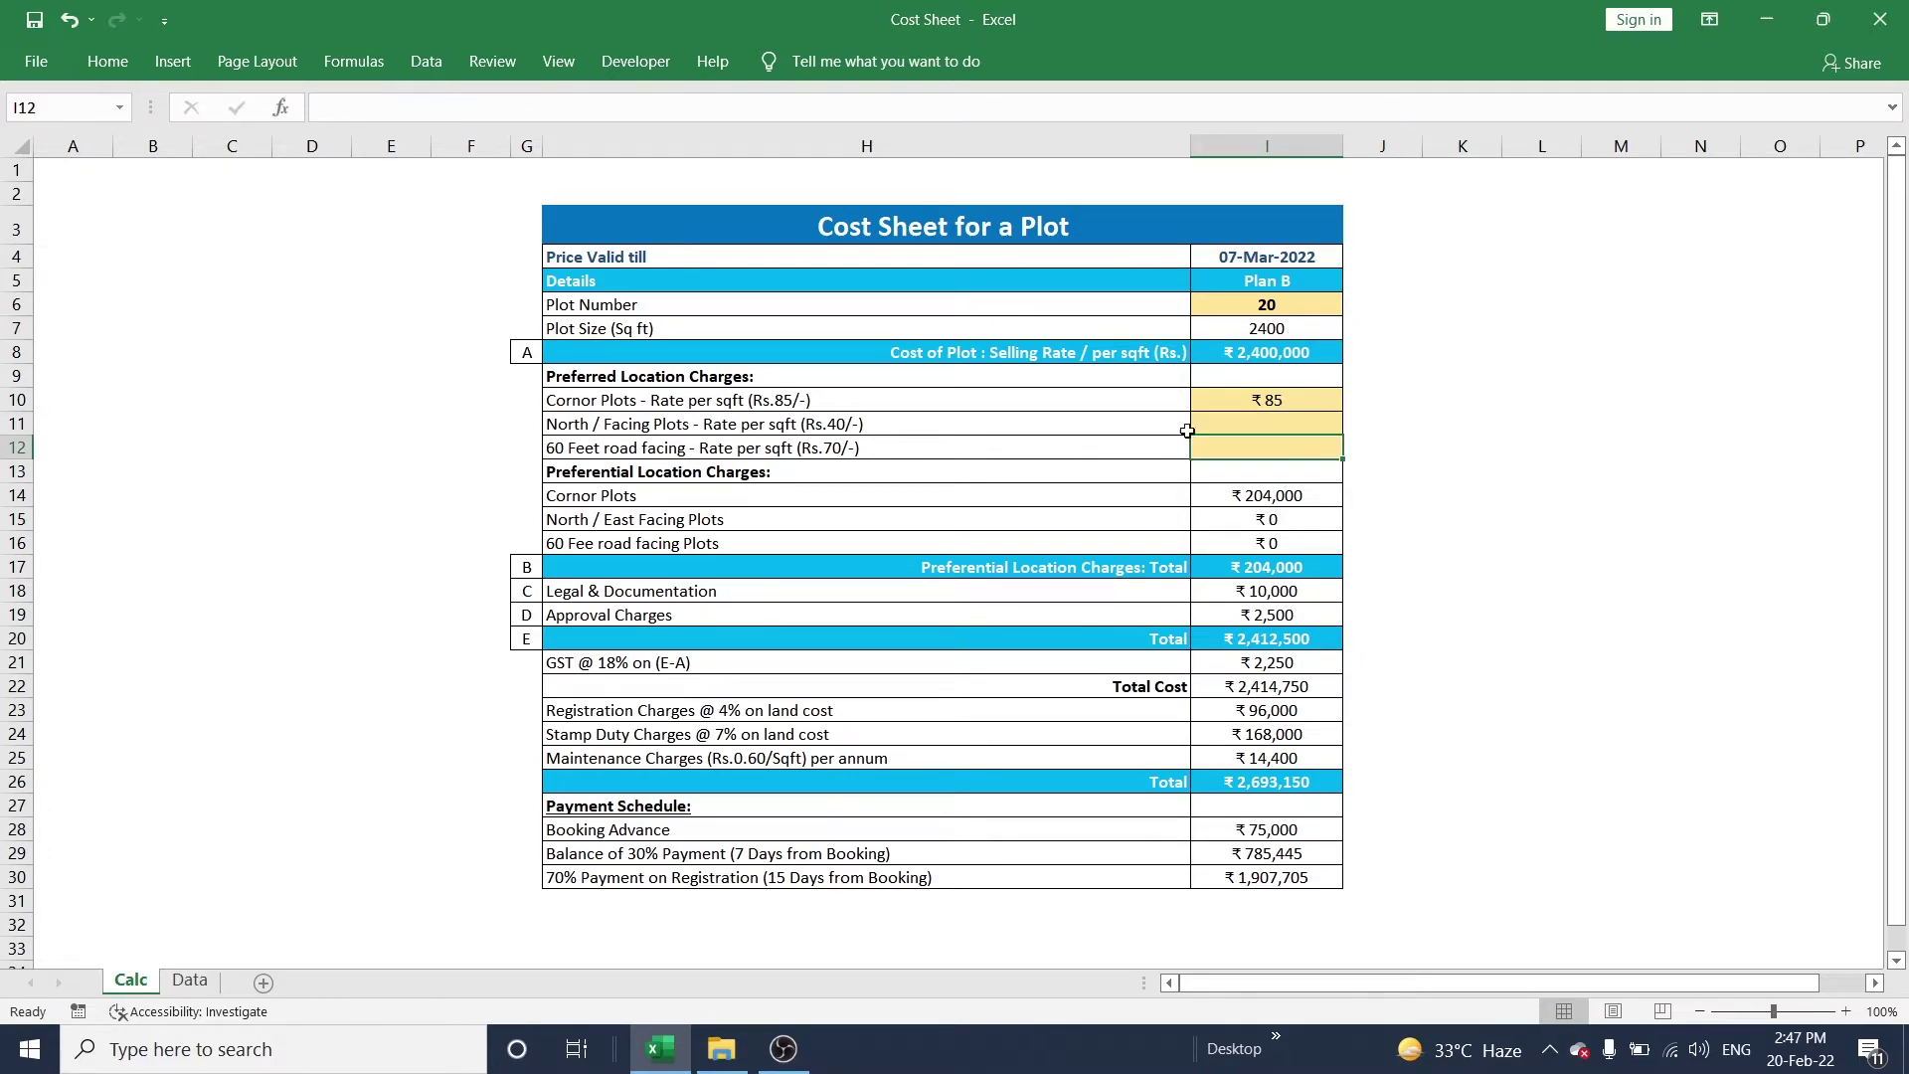
{"action": "left_click", "coordinate": [1254, 402]}
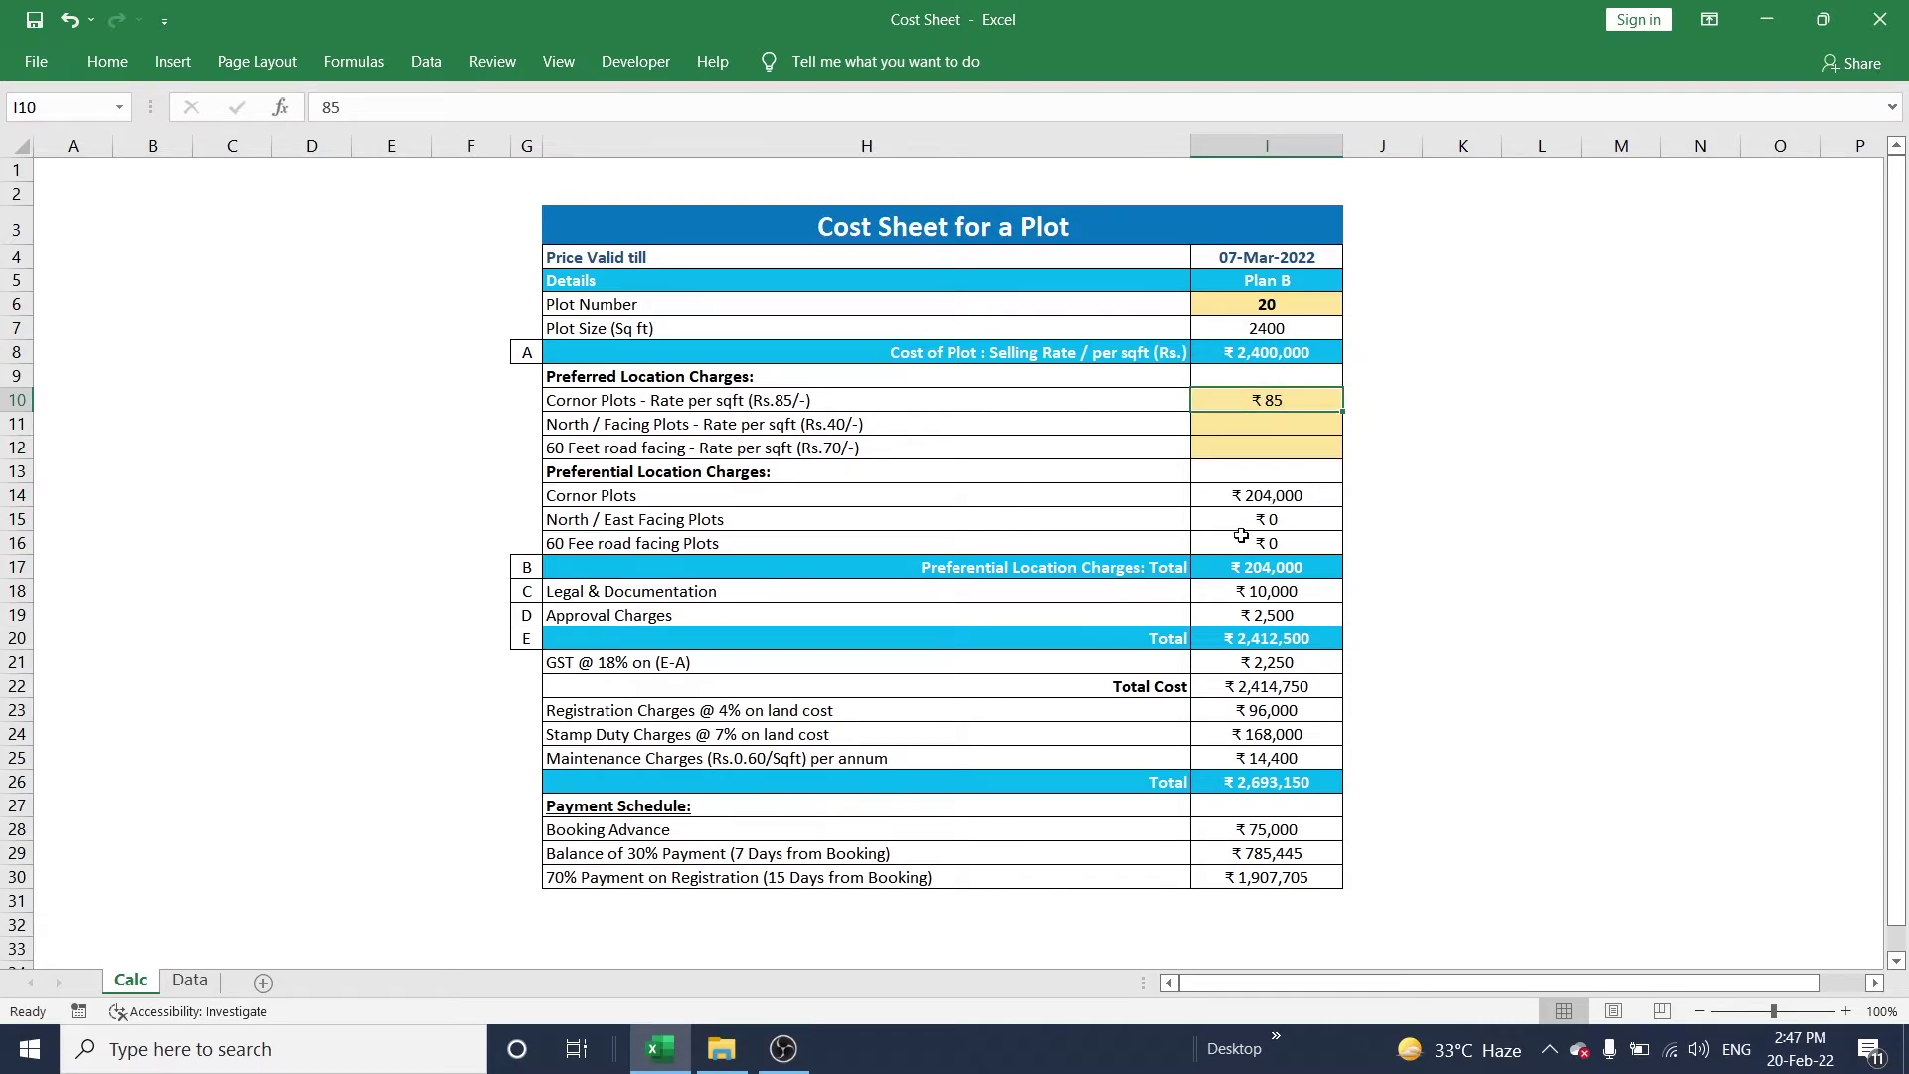
Compare the plot cost in I8 with the corner plot charge in I14 and the preferential location charges total in I17.
{"action": "left_click", "coordinate": [1282, 354]}
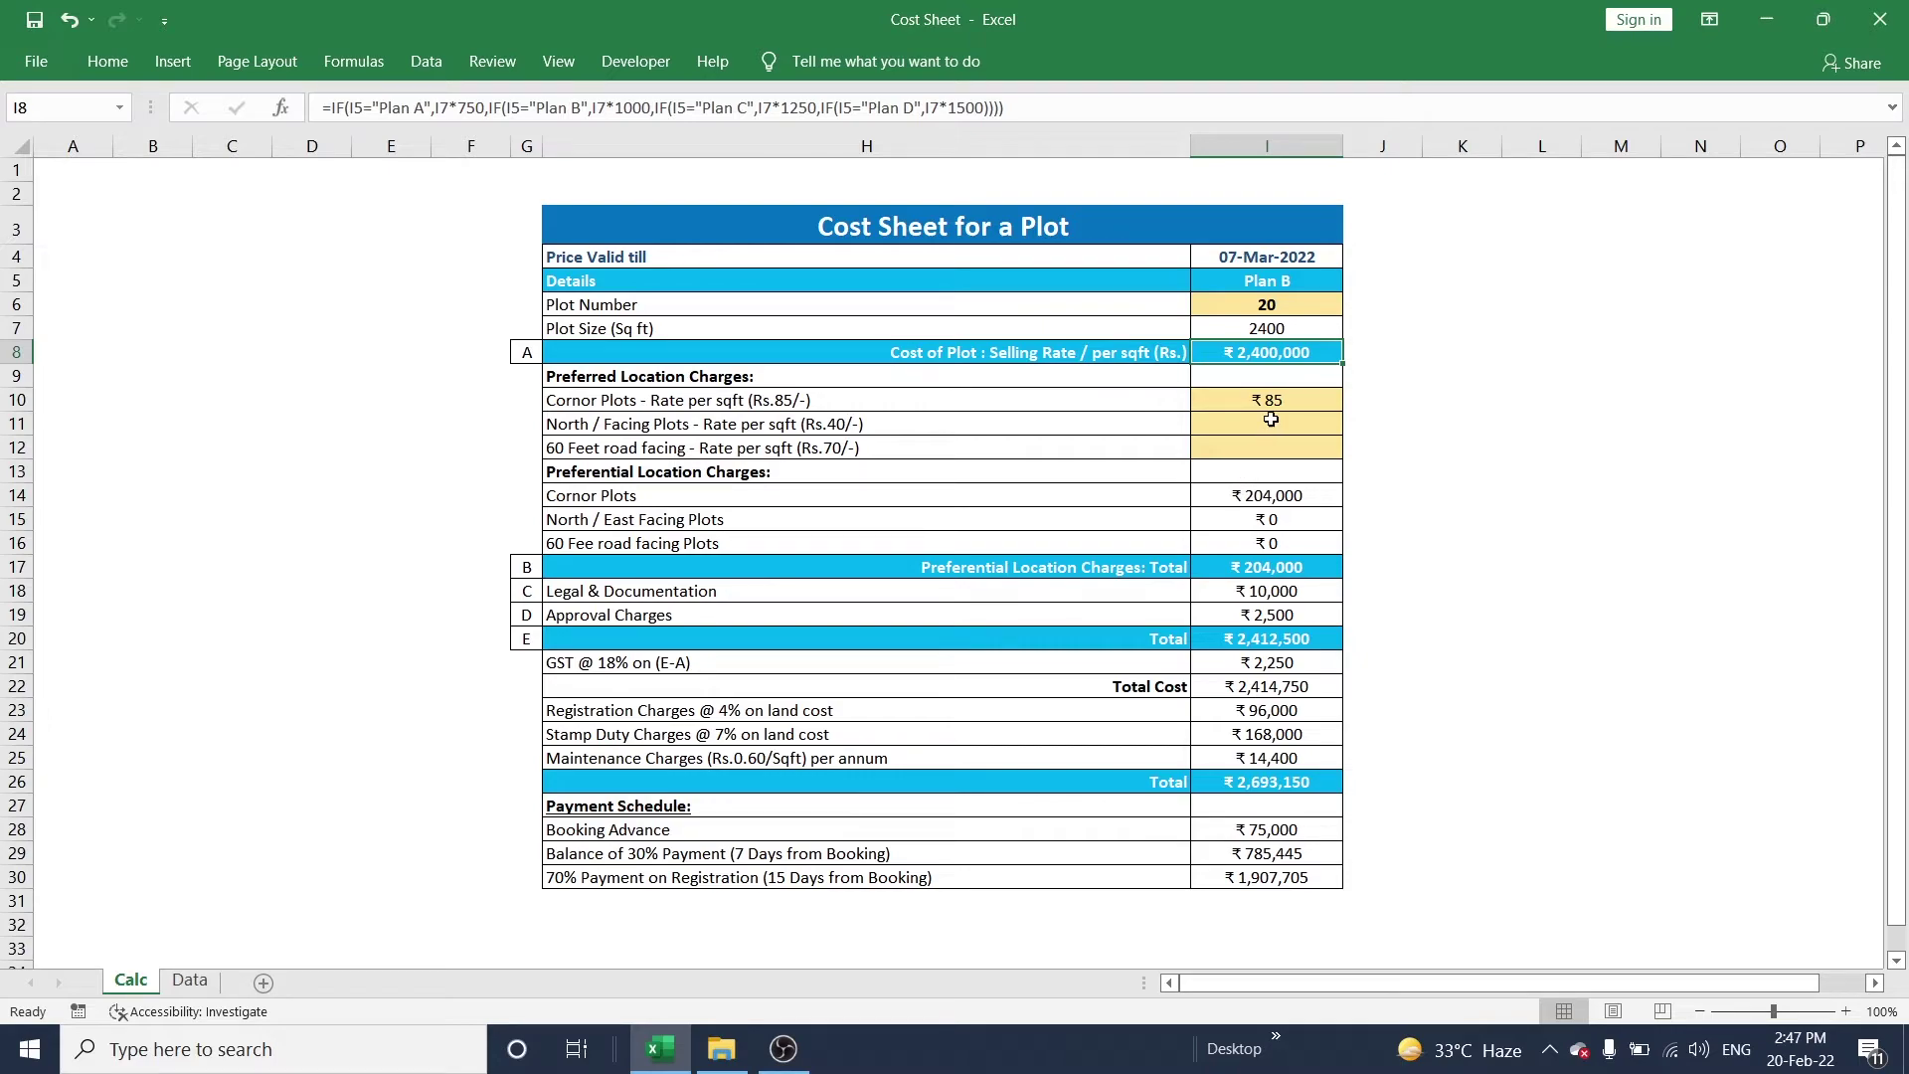
{"action": "left_click_drag", "start_coordinate": [1273, 400], "coordinate": [1290, 519]}
{"action": "left_click", "coordinate": [1402, 497]}
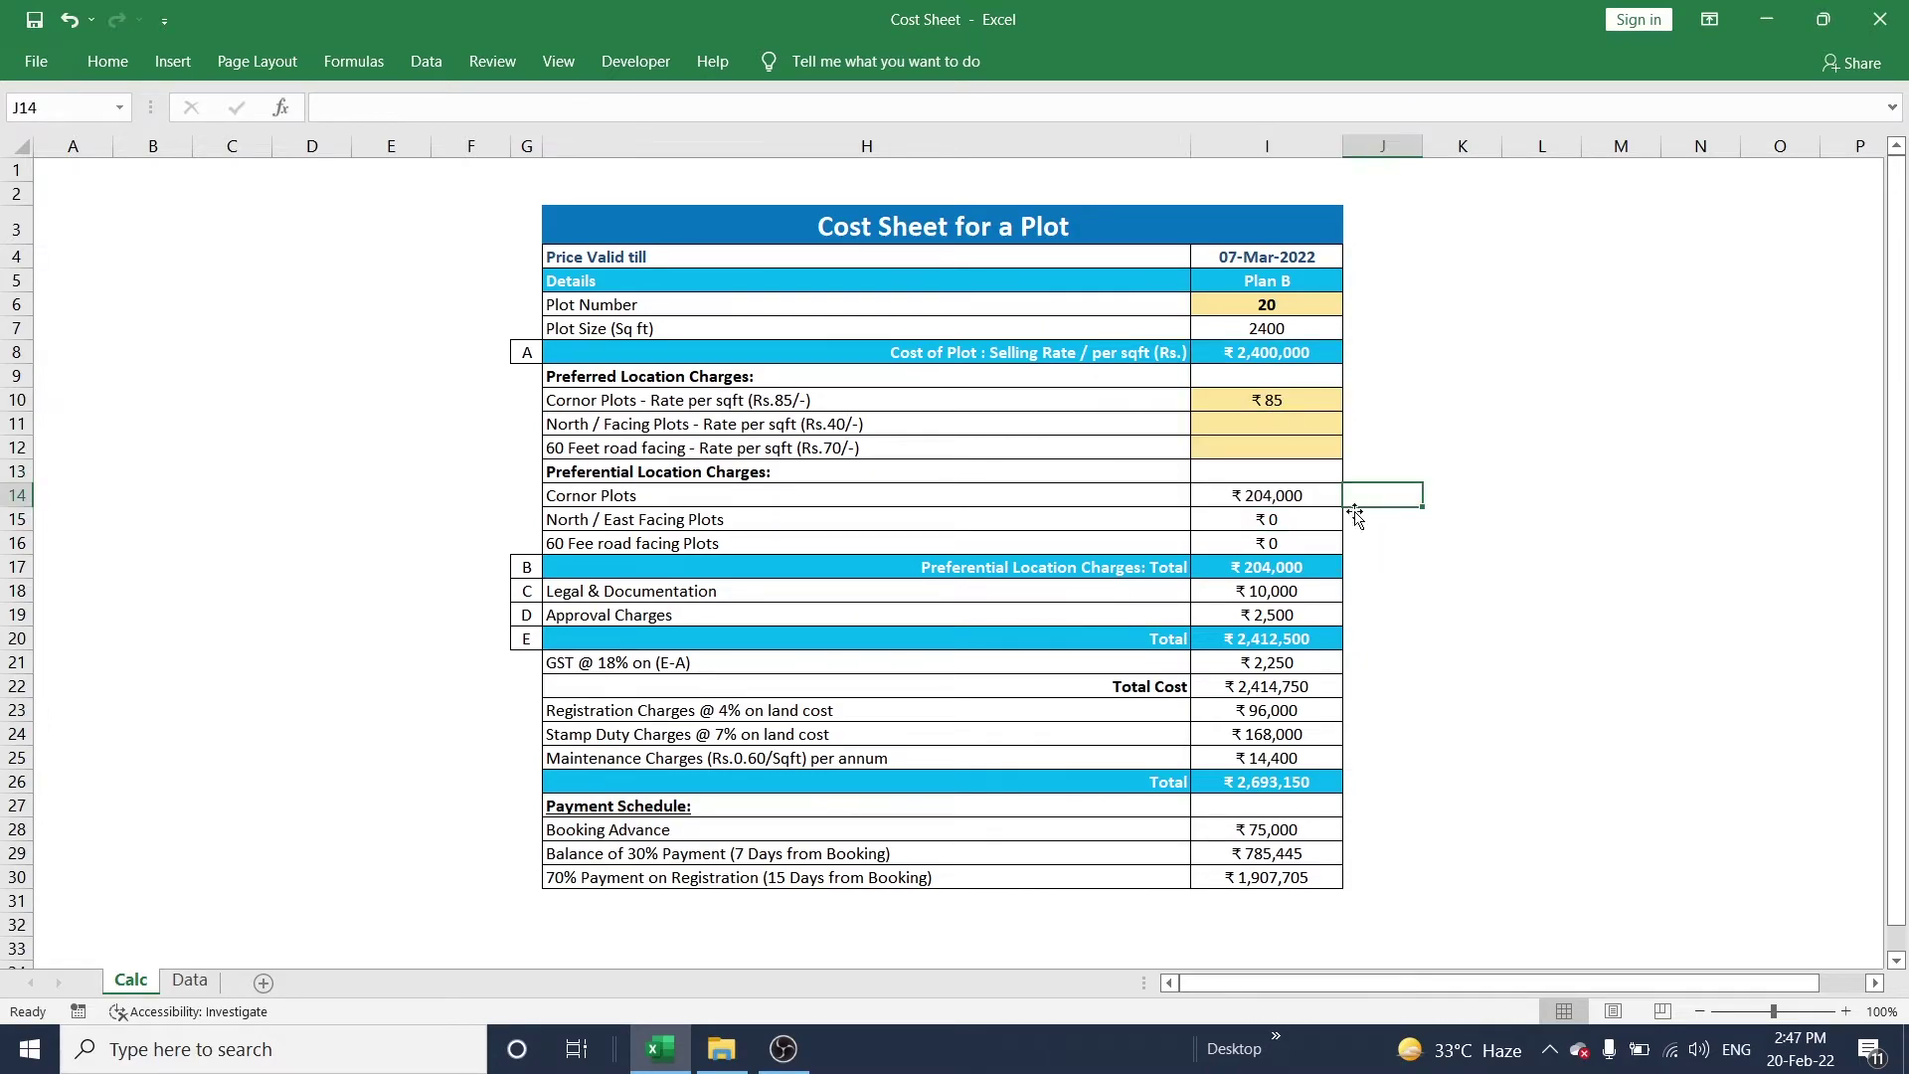
{"action": "left_click", "coordinate": [1303, 350]}
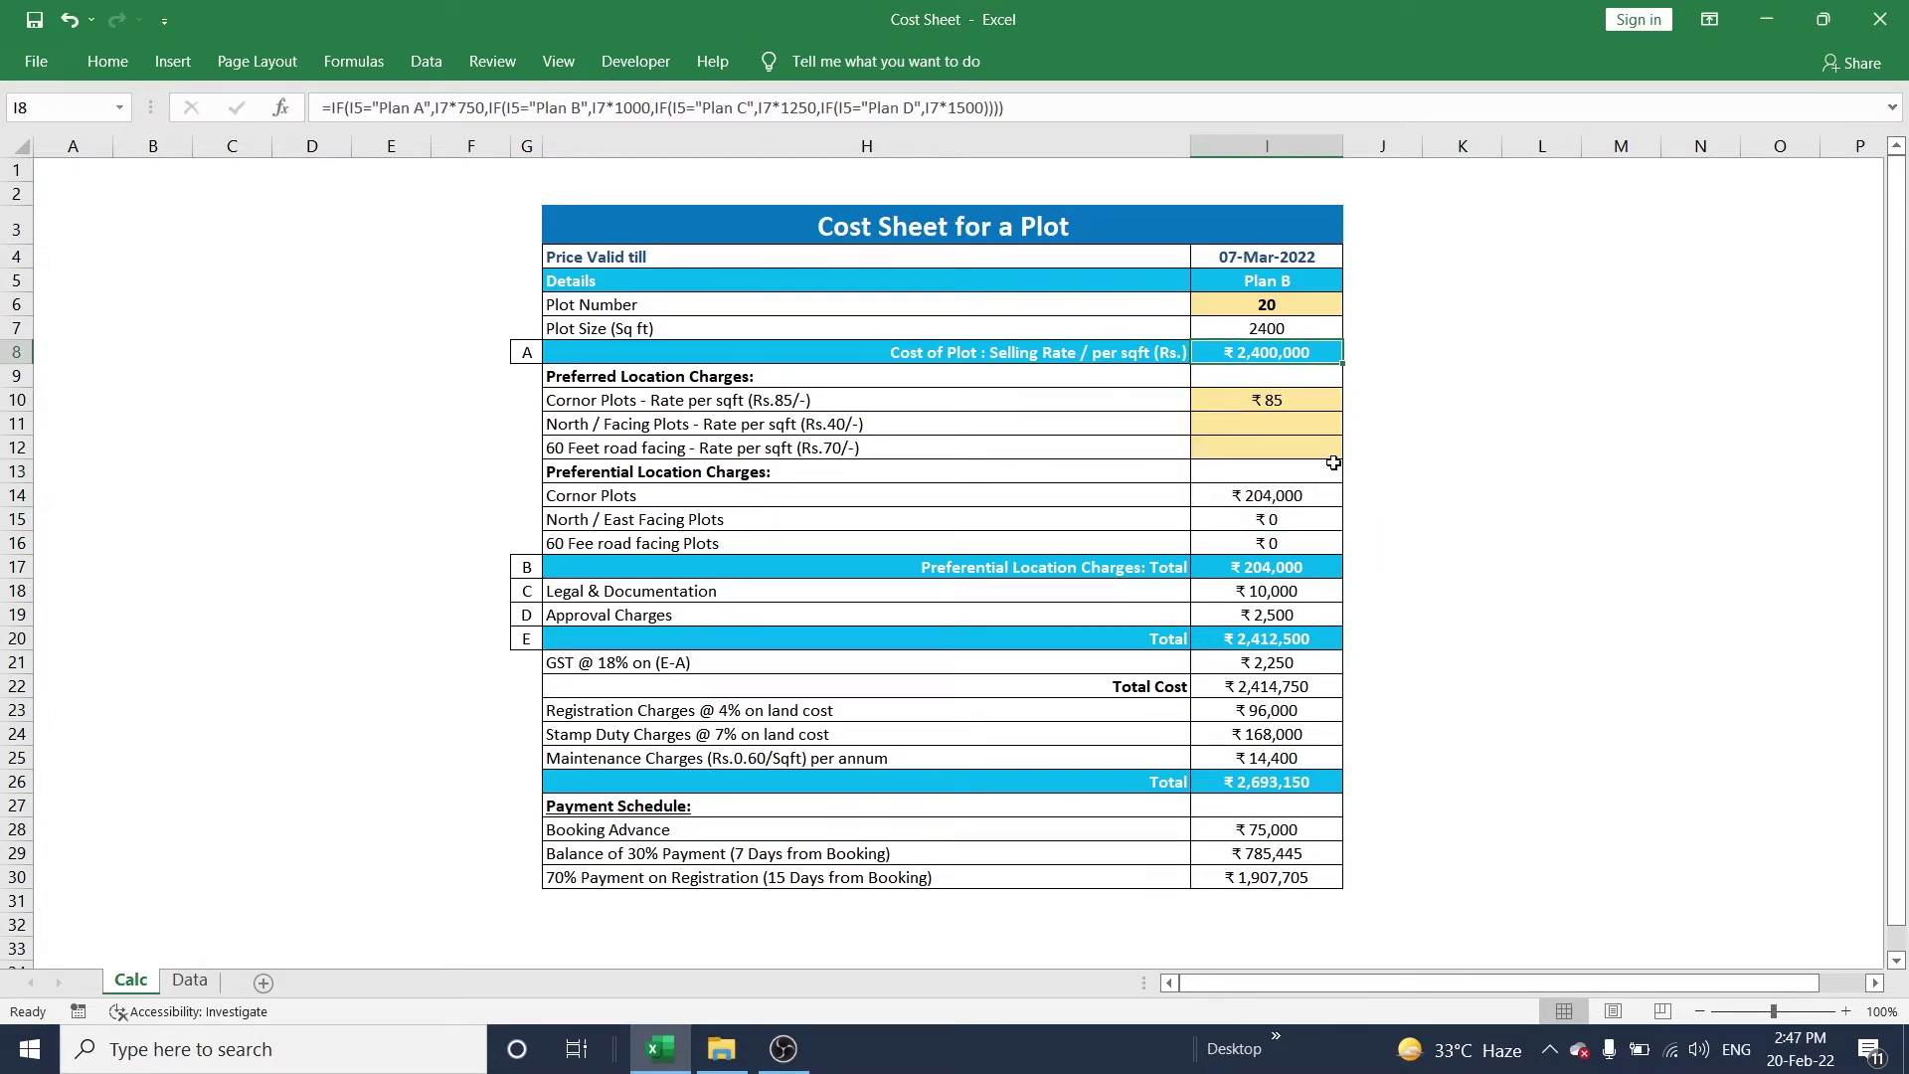
{"action": "left_click", "coordinate": [850, 382]}
{"action": "left_click", "coordinate": [1064, 565]}
{"action": "left_click", "coordinate": [1256, 569]}
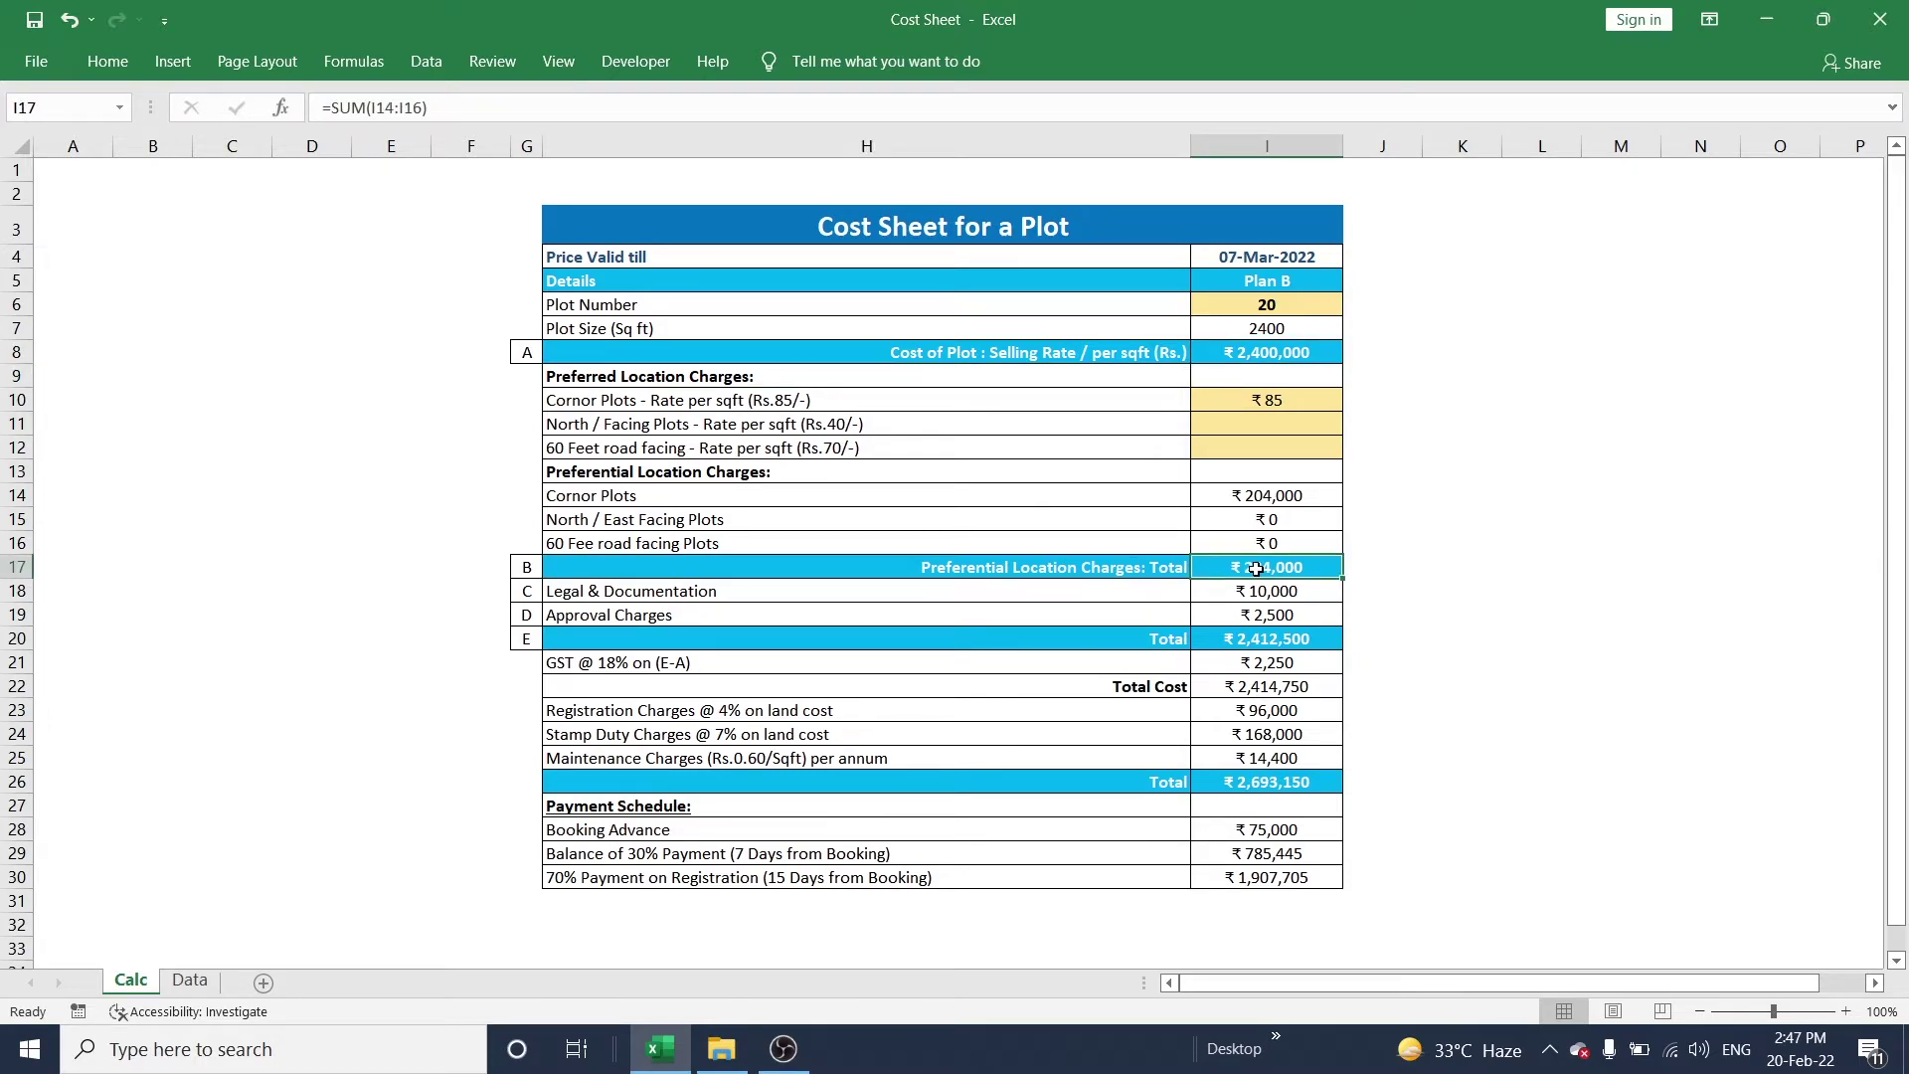
Set the Legal & Documentation charge in I18 to 15000.
{"action": "left_click", "coordinate": [1288, 591]}
{"action": "key", "text": "Left"}
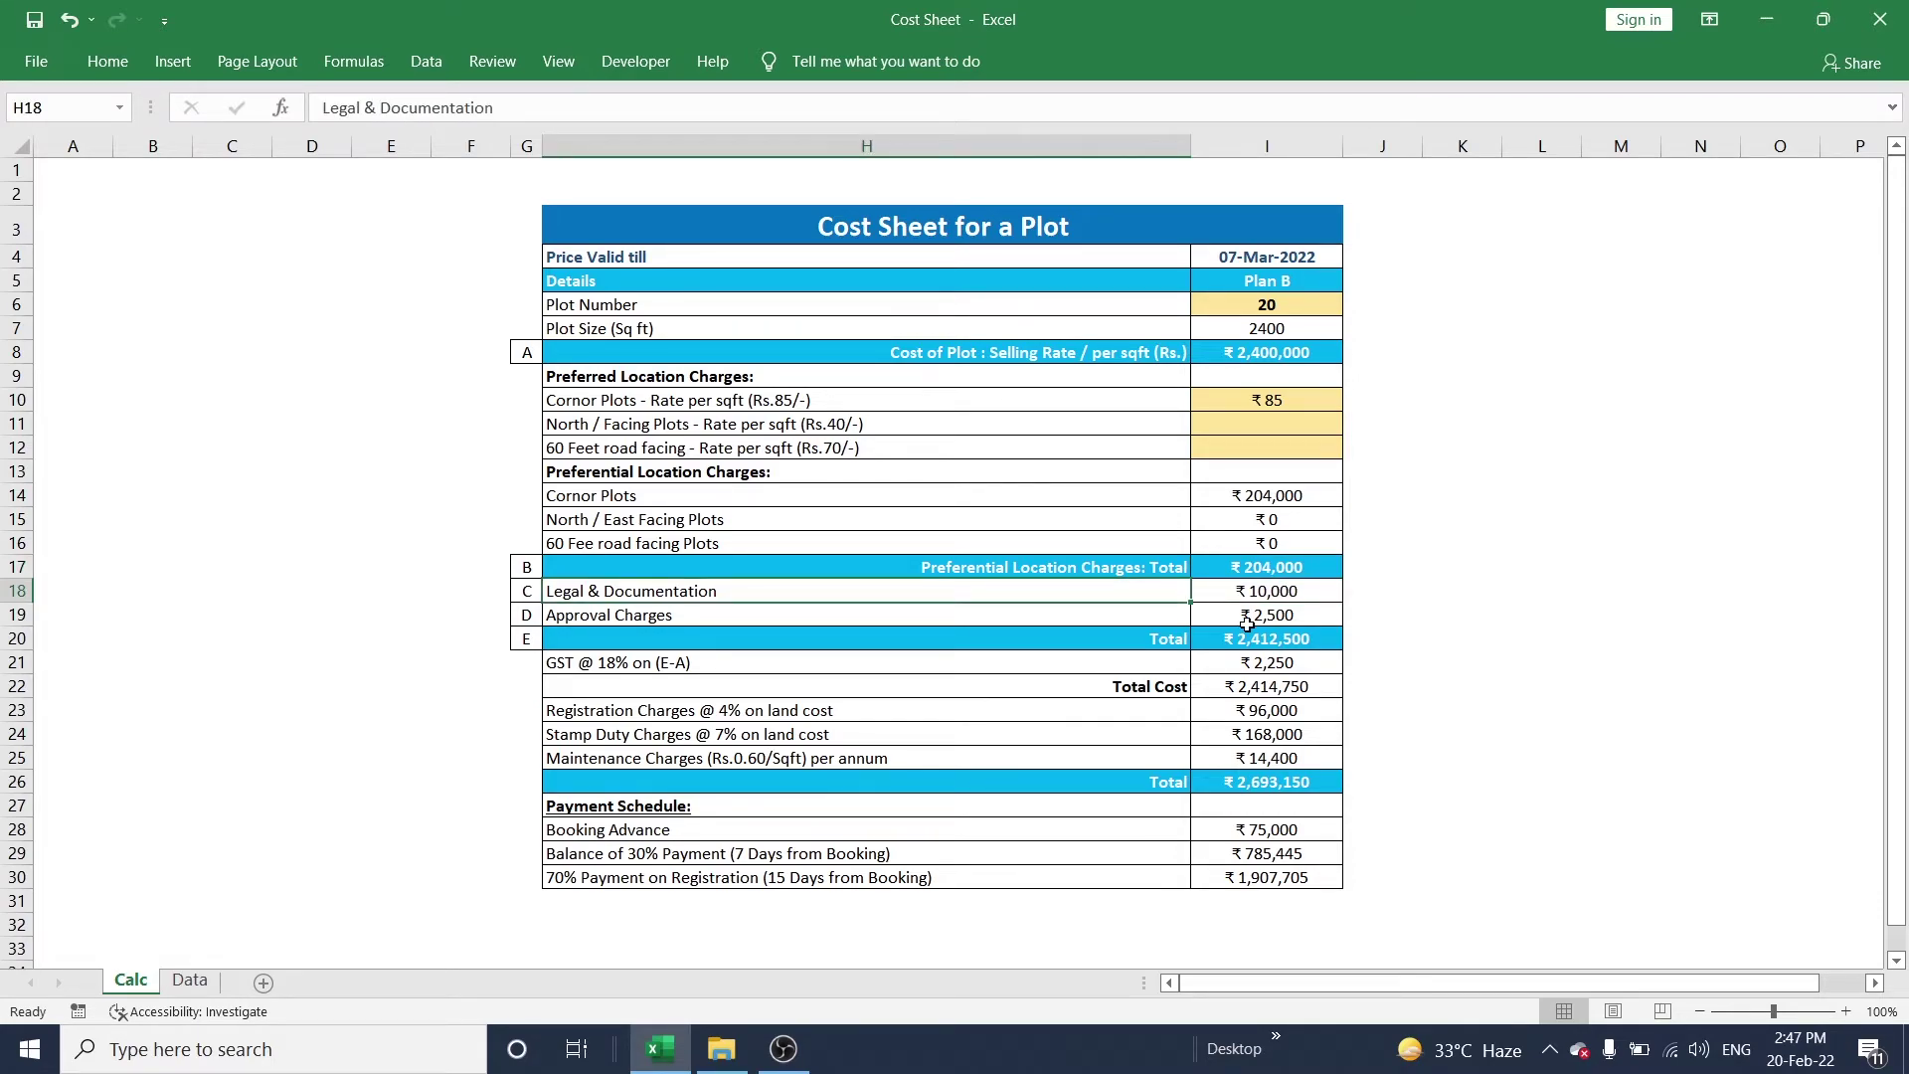
{"action": "key", "text": "Right"}
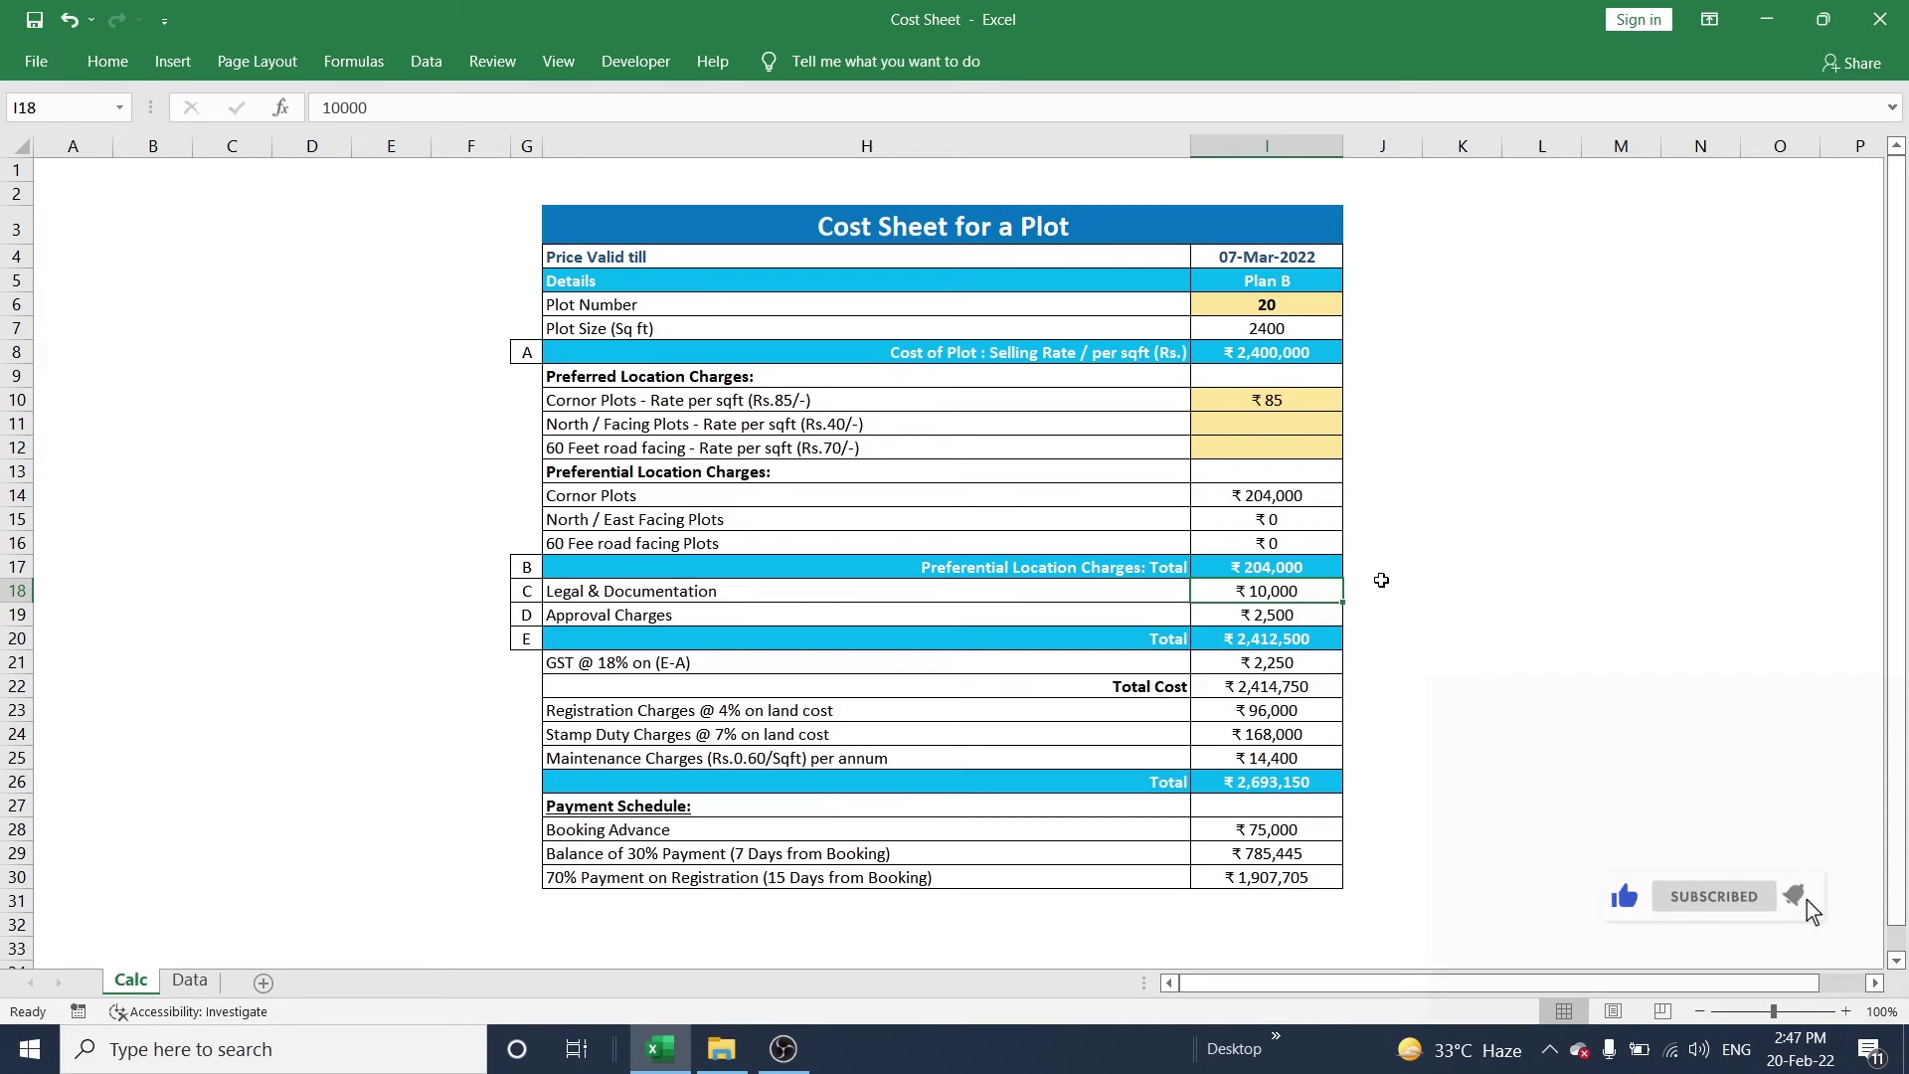
{"action": "type", "text": "15000"}
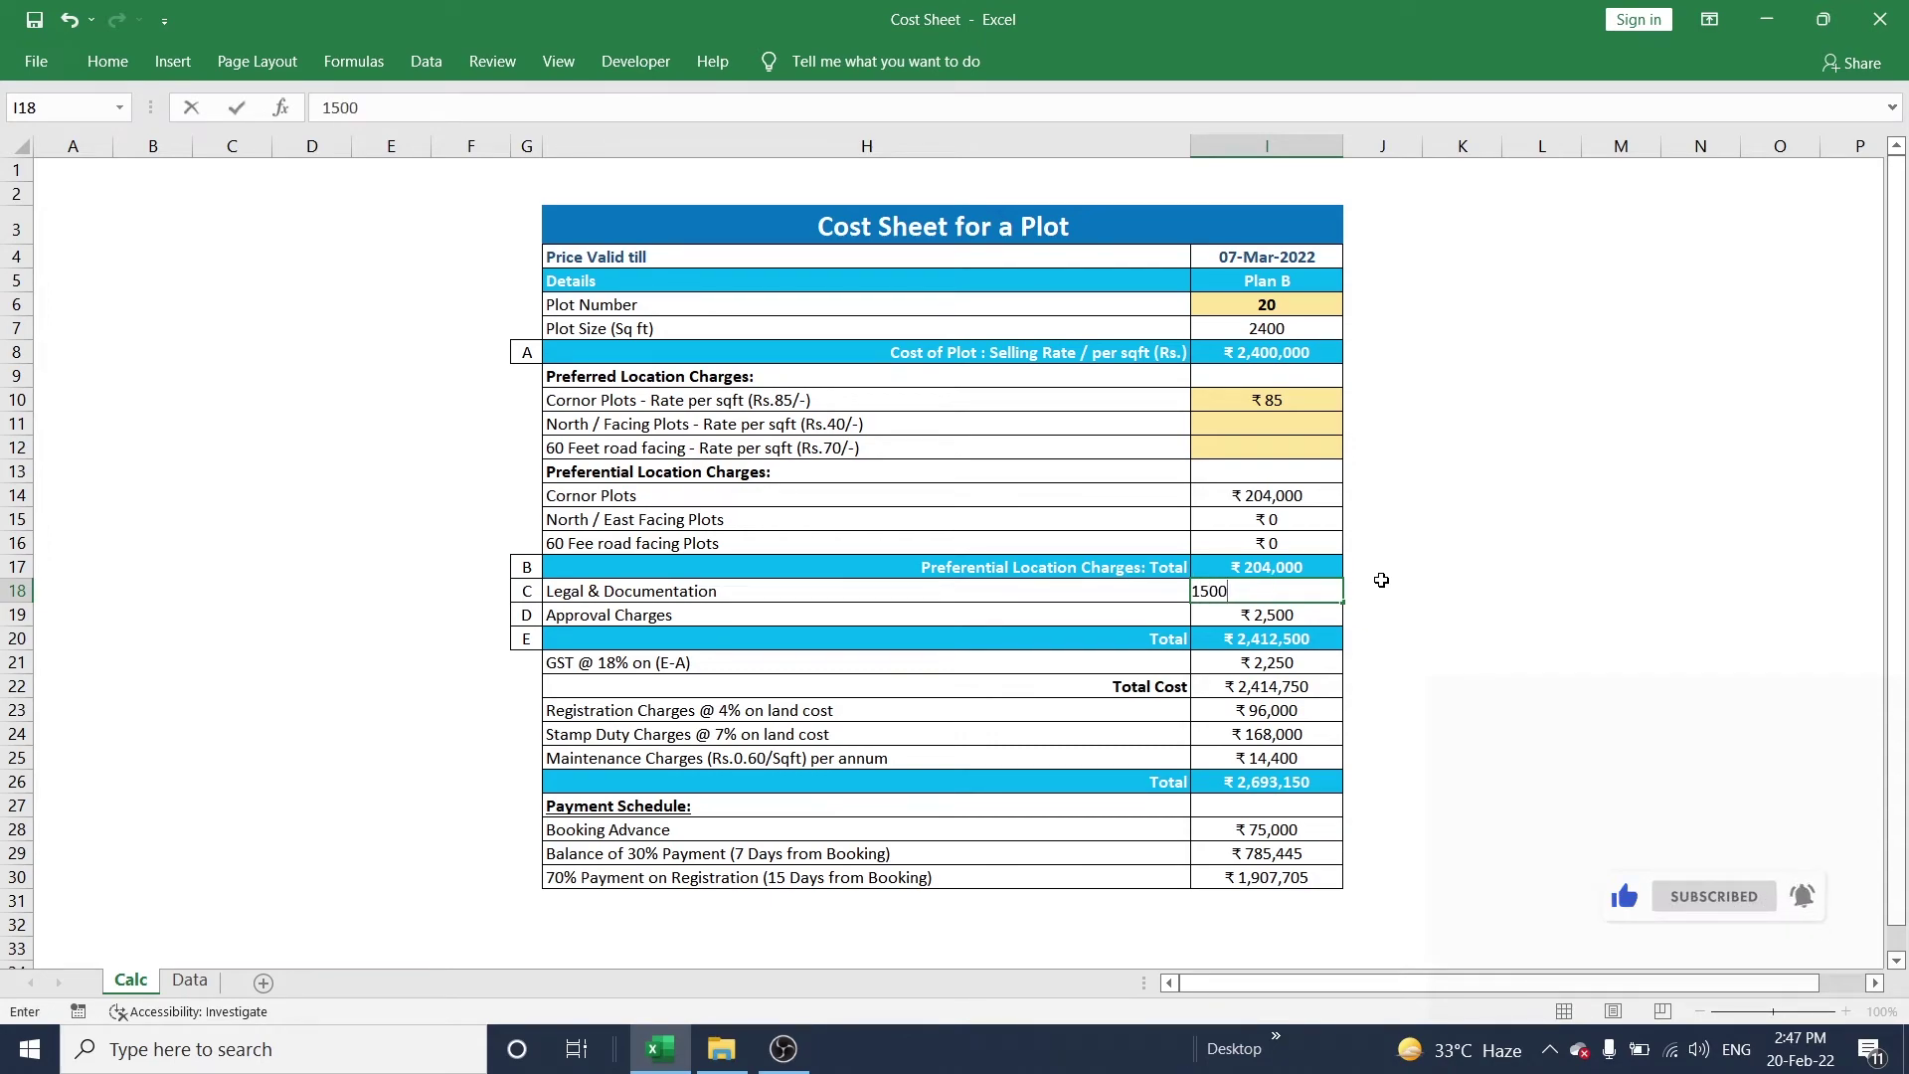
{"action": "key", "text": "Return"}
Set the Approval Charges in I19 to 5000.
{"action": "key", "text": "Left"}
{"action": "key", "text": "Right"}
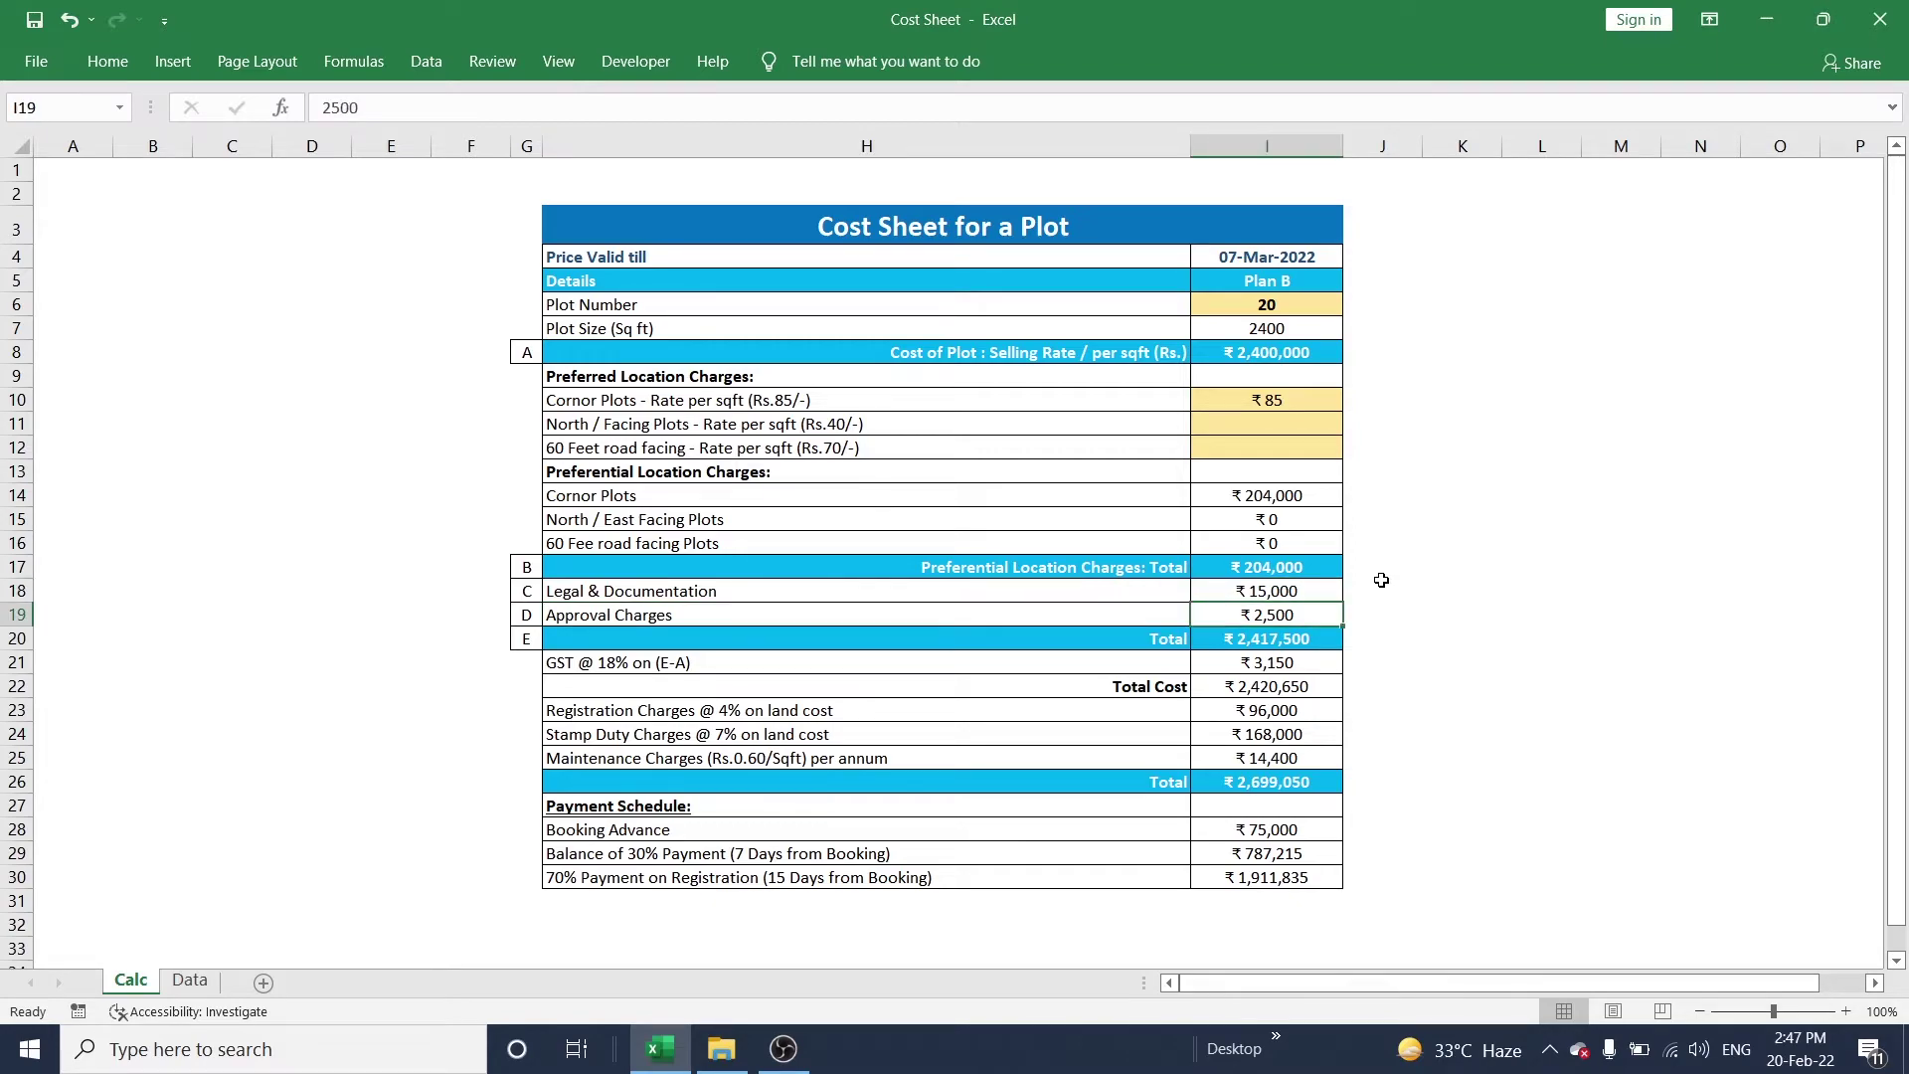
{"action": "type", "text": "5000"}
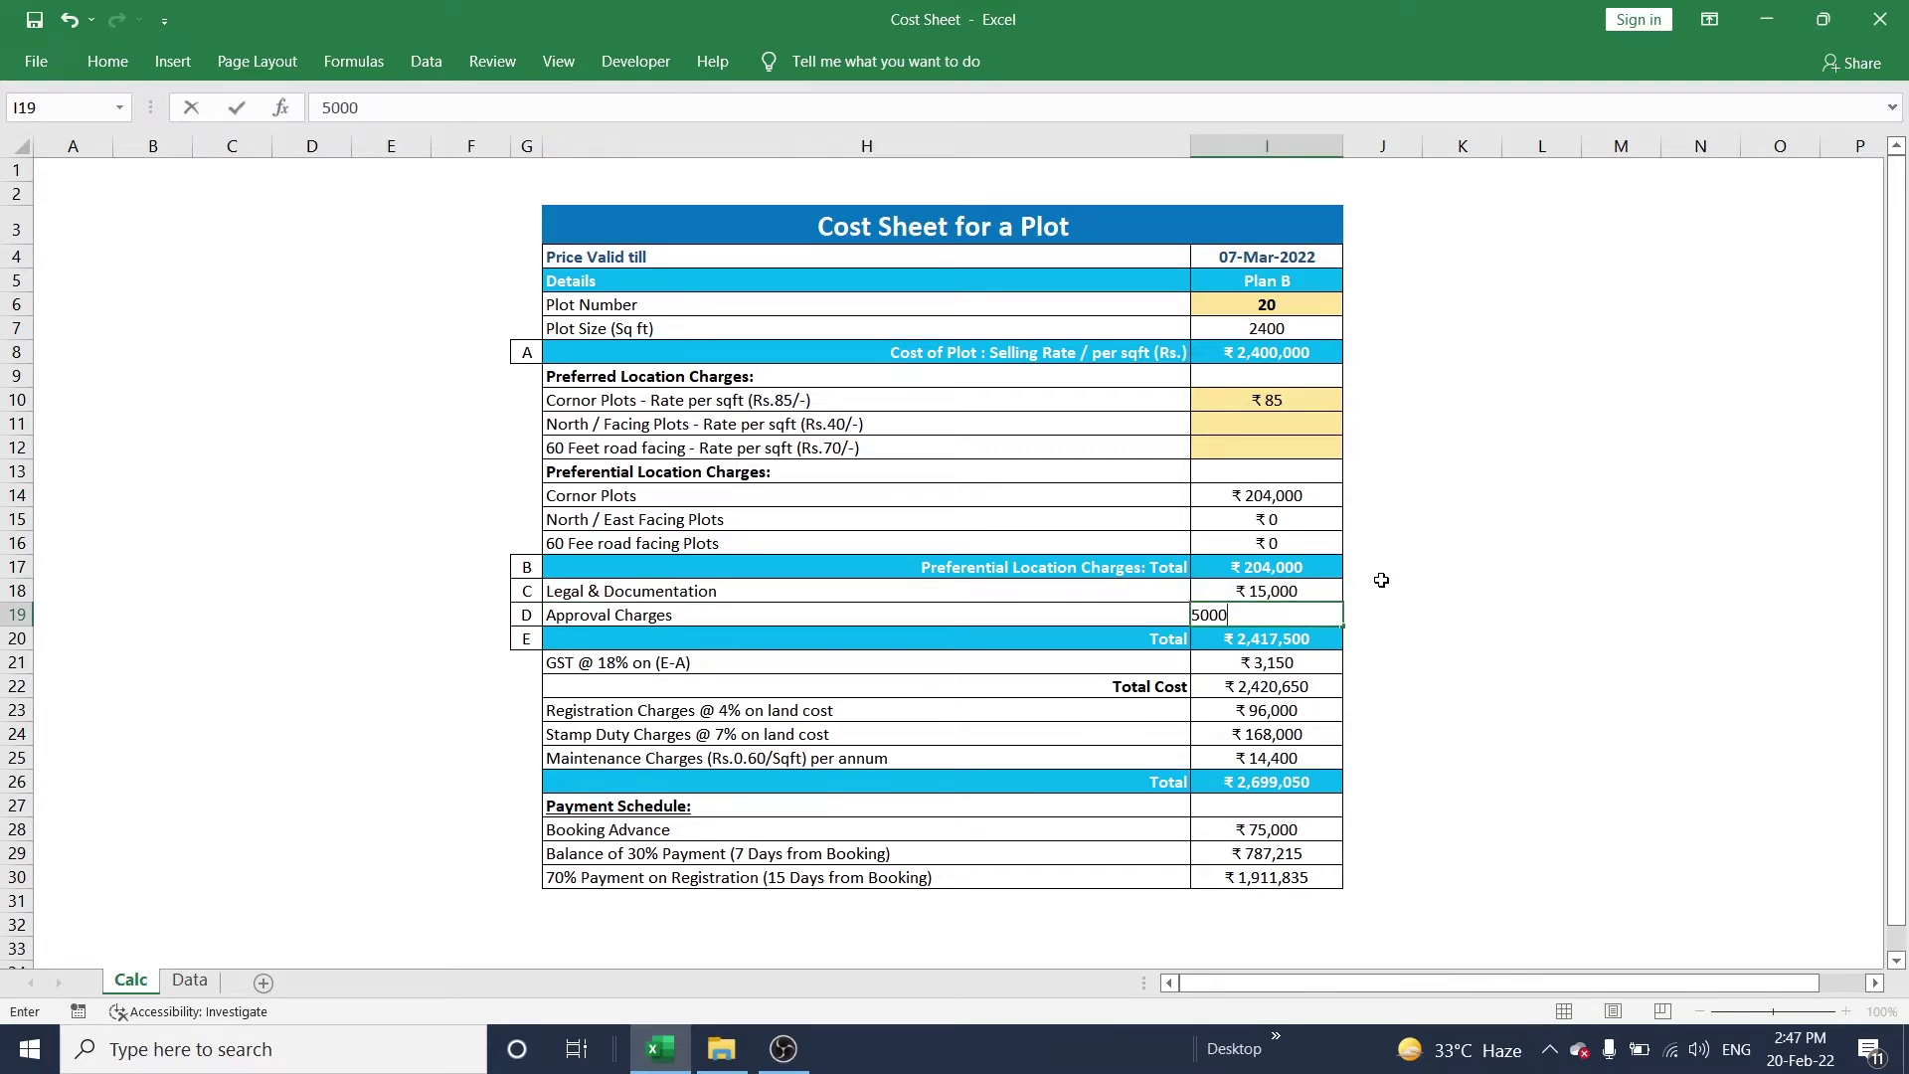
{"action": "key", "text": "Return"}
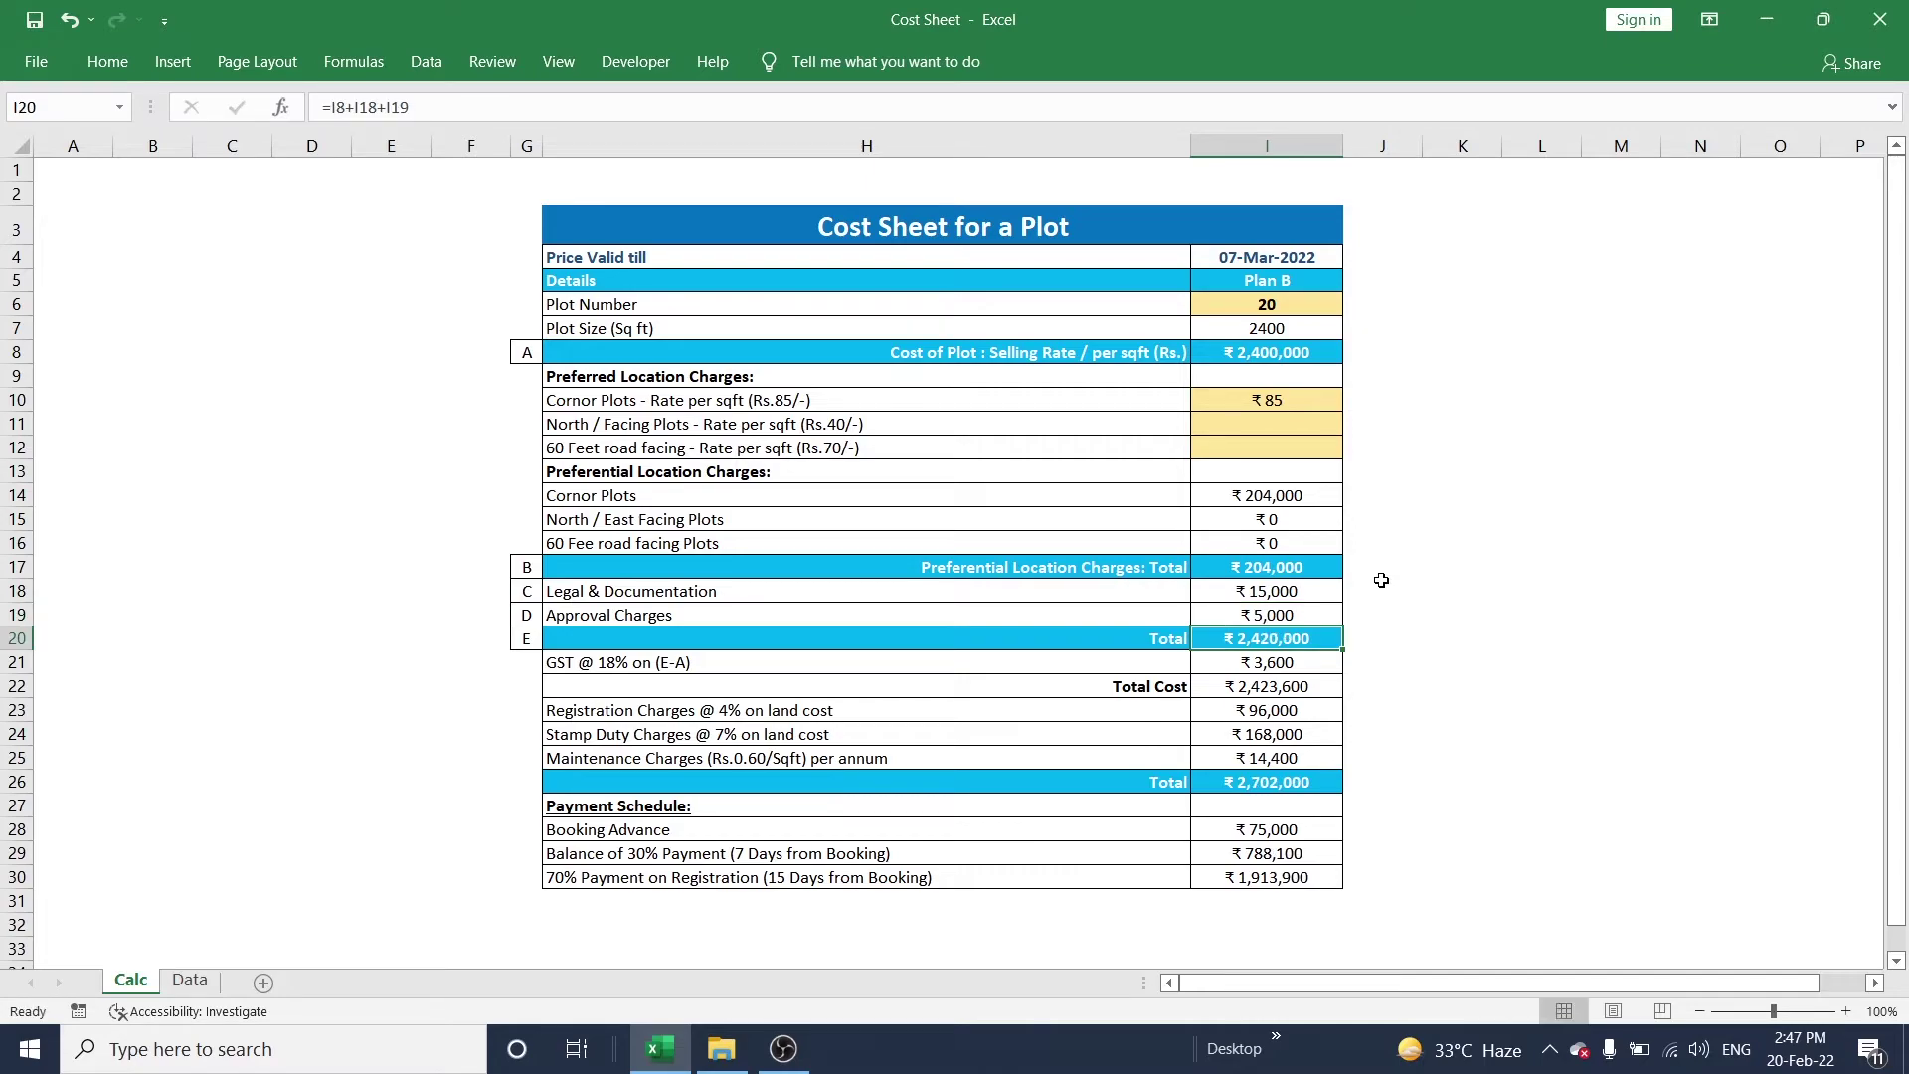
Inspect the formula in I20 that totals the plot cost, legal and approval charges.
{"action": "left_click", "coordinate": [1080, 639]}
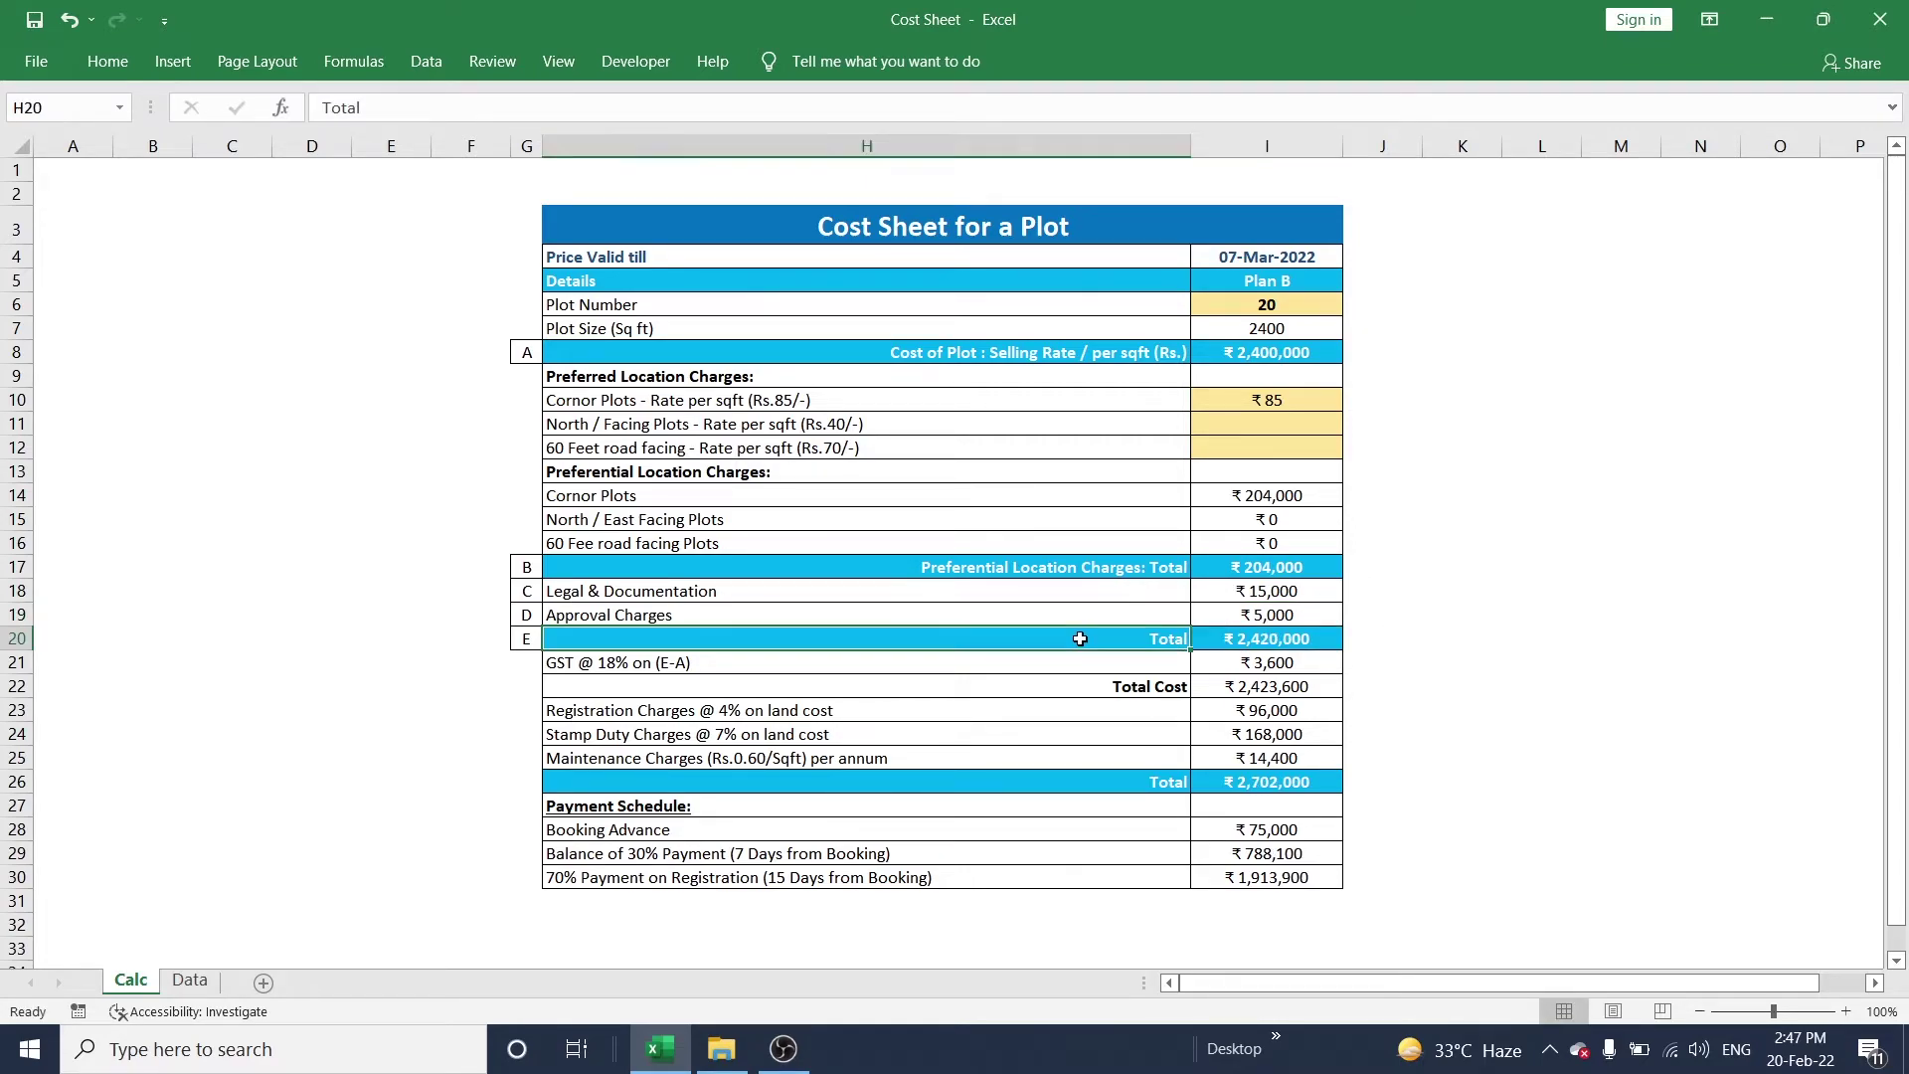
{"action": "left_click", "coordinate": [1279, 635]}
{"action": "key", "text": "F2"}
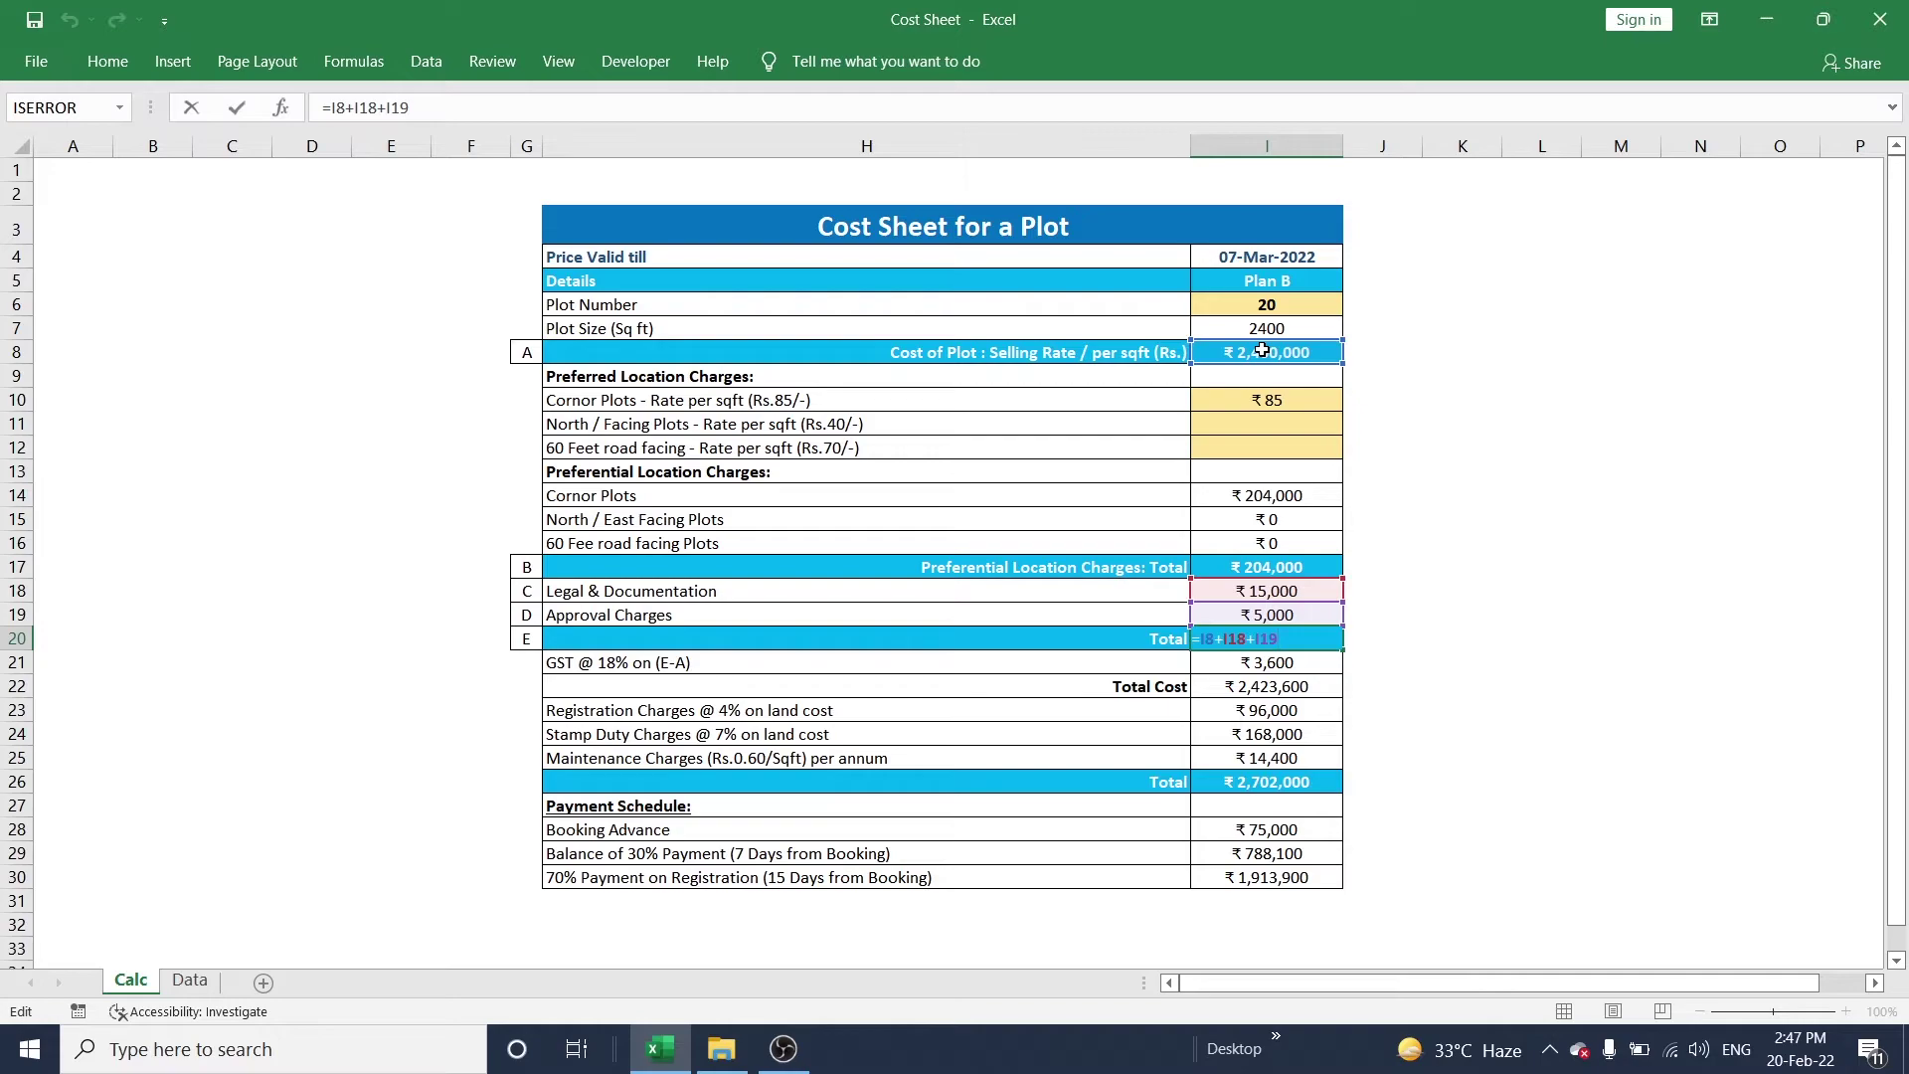
{"action": "key", "text": "Return"}
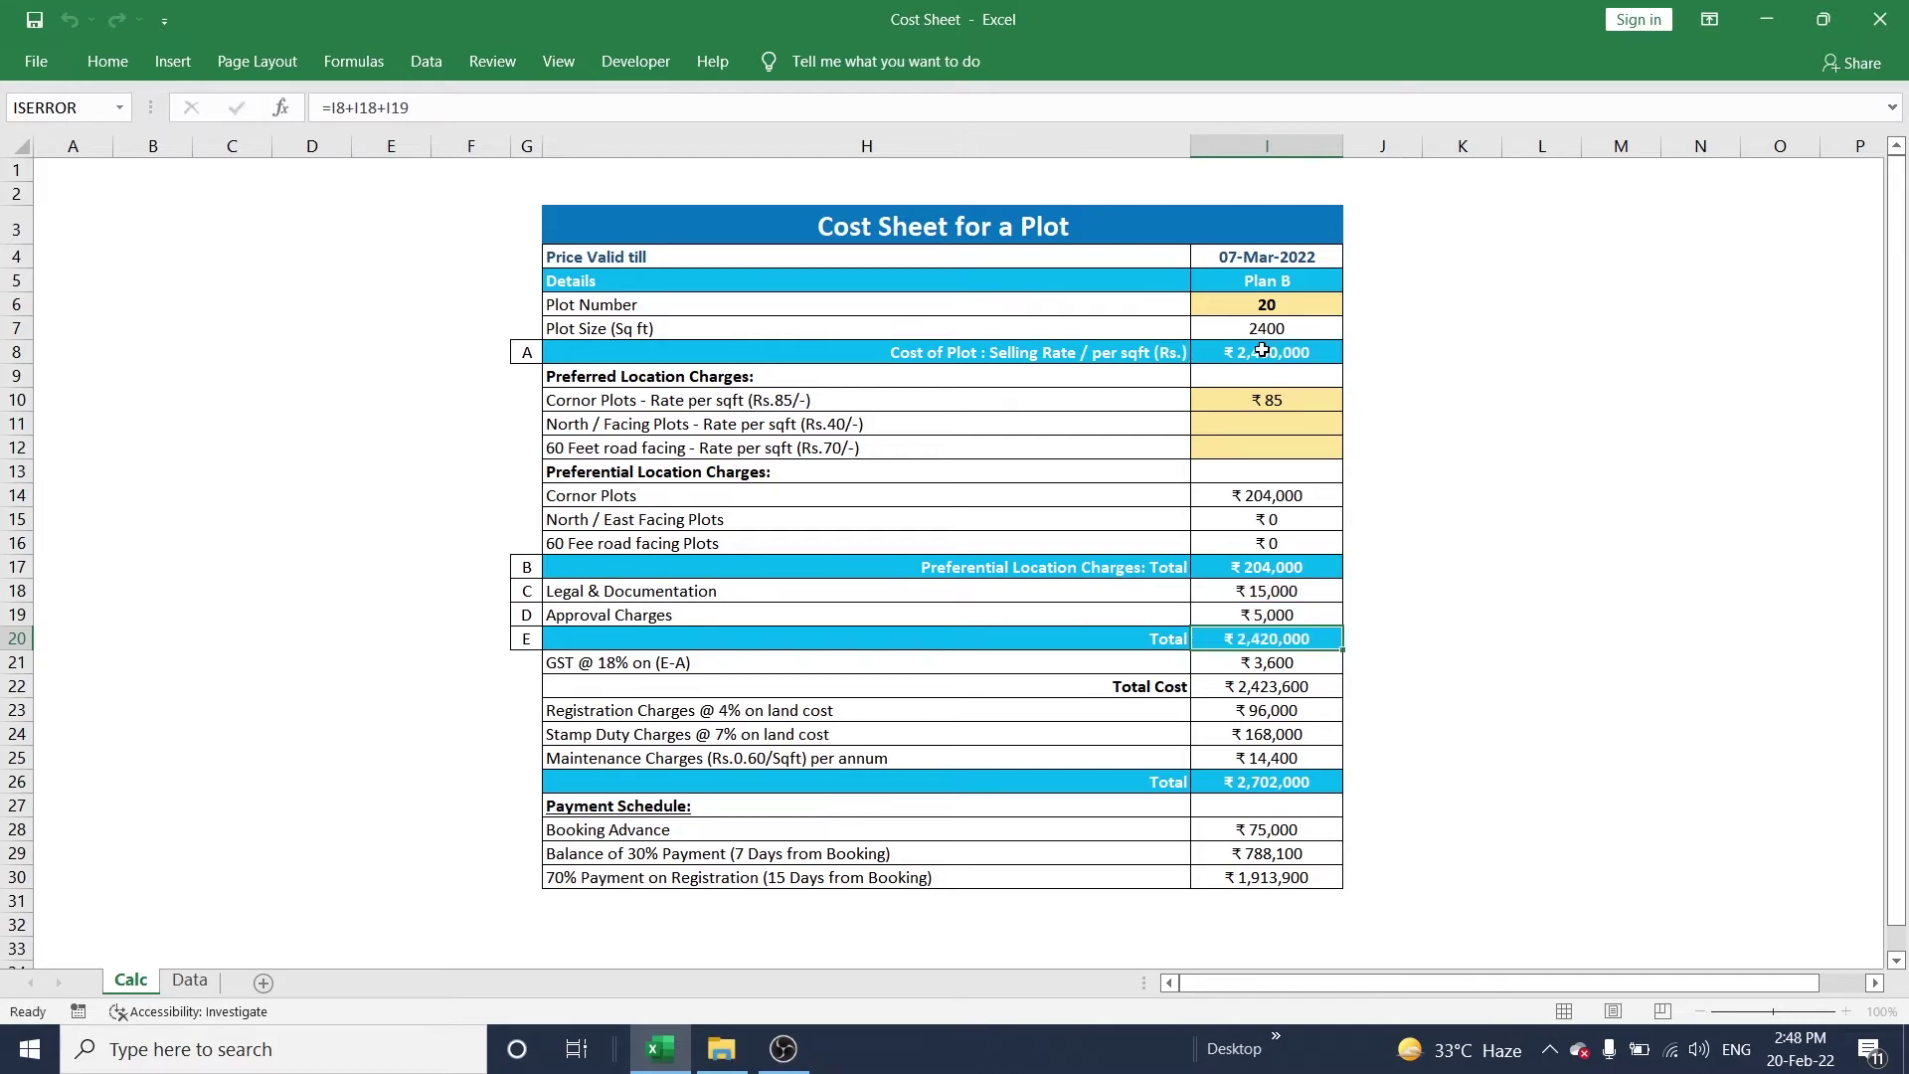
Inspect the formula in I21 that calculates GST at 18% on the total (E) minus the plot cost (A).
{"action": "left_click", "coordinate": [874, 667]}
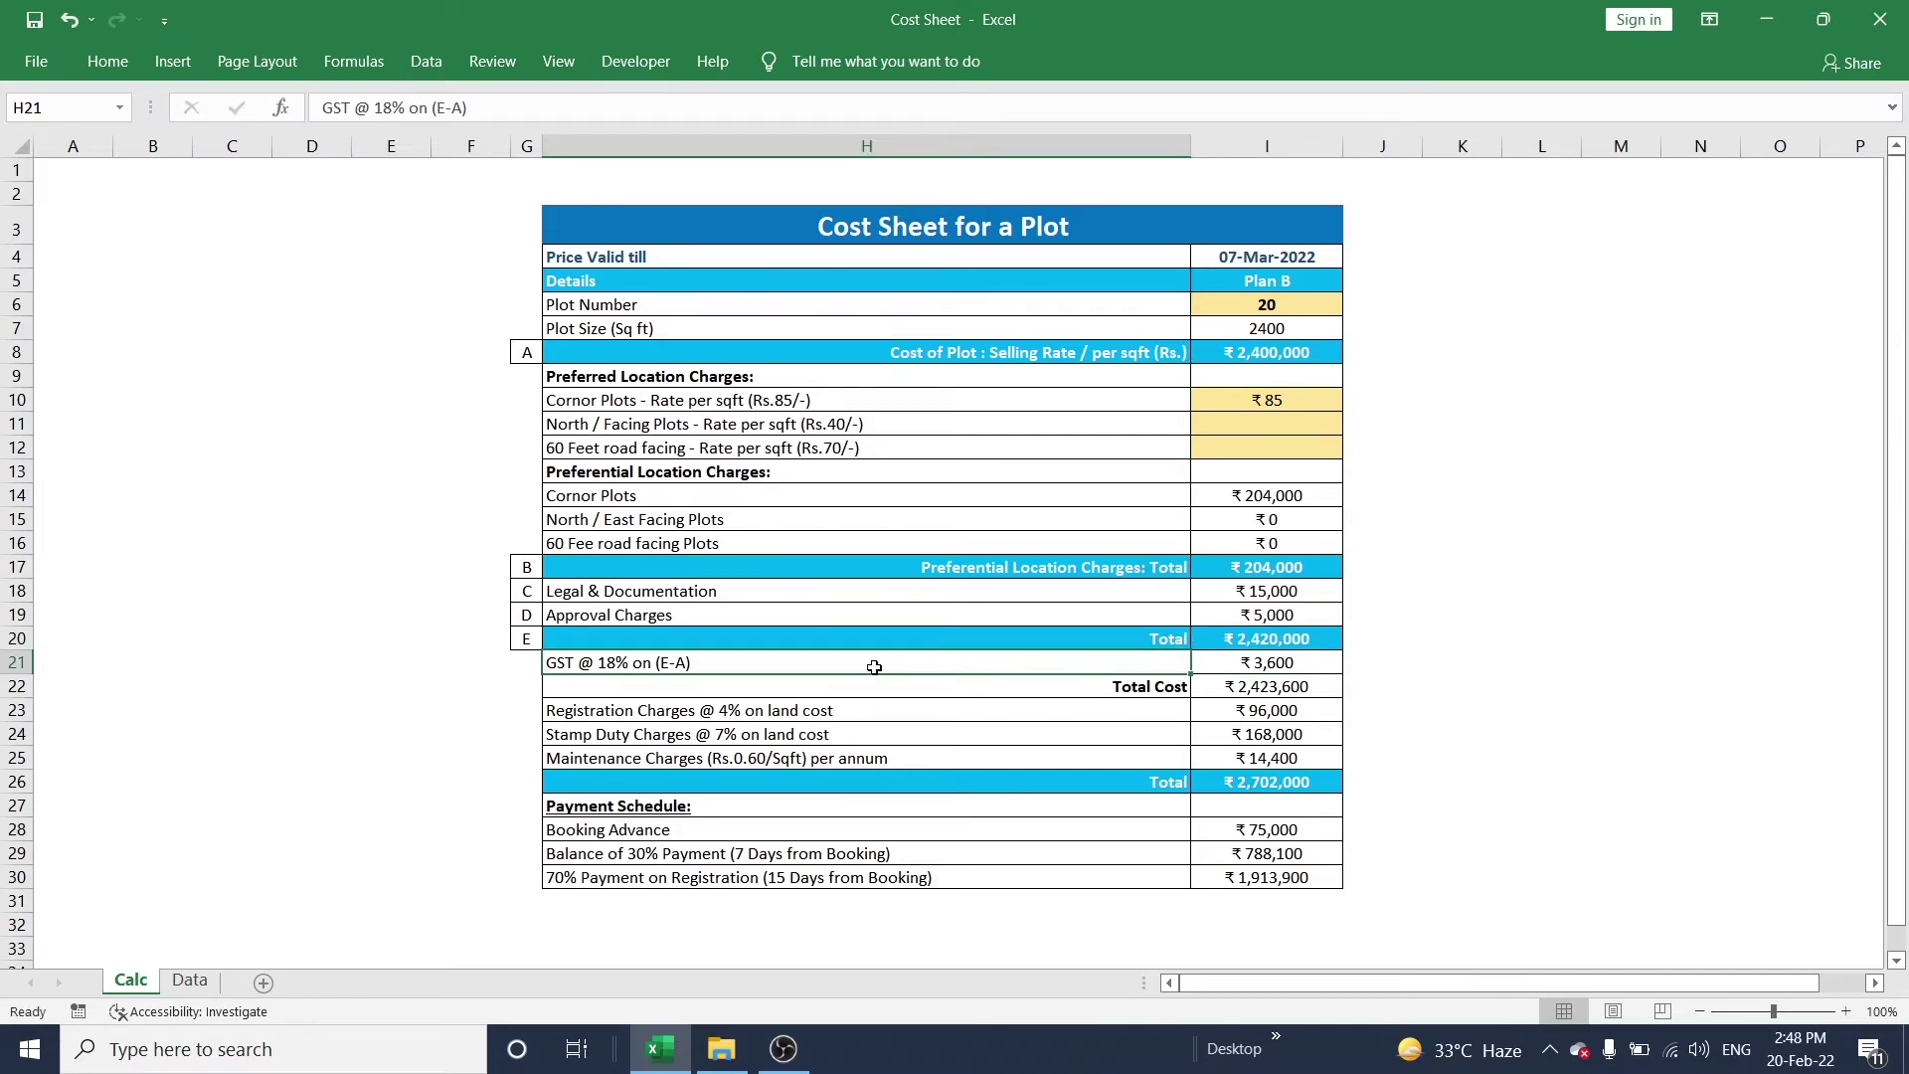
{"action": "key", "text": "Right"}
{"action": "key", "text": "Left"}
{"action": "key", "text": "Right"}
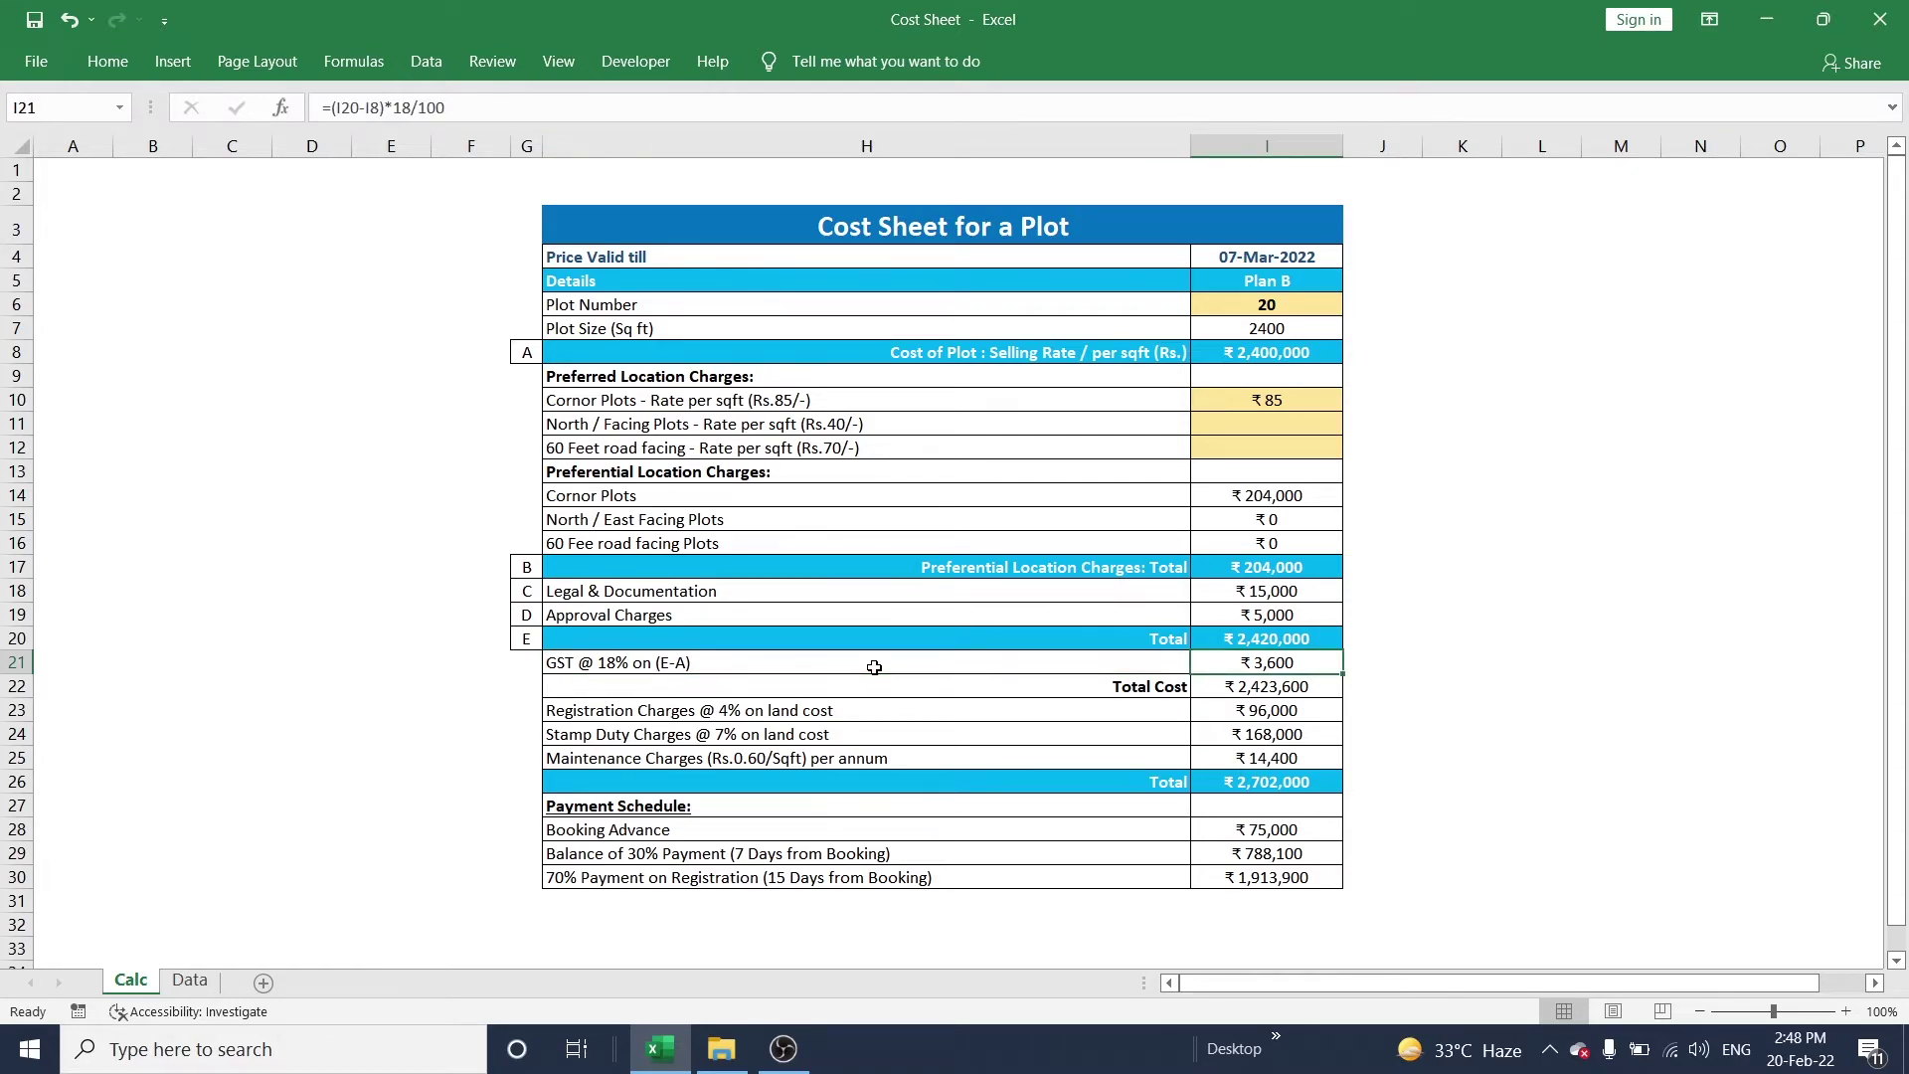
{"action": "key", "text": "F2"}
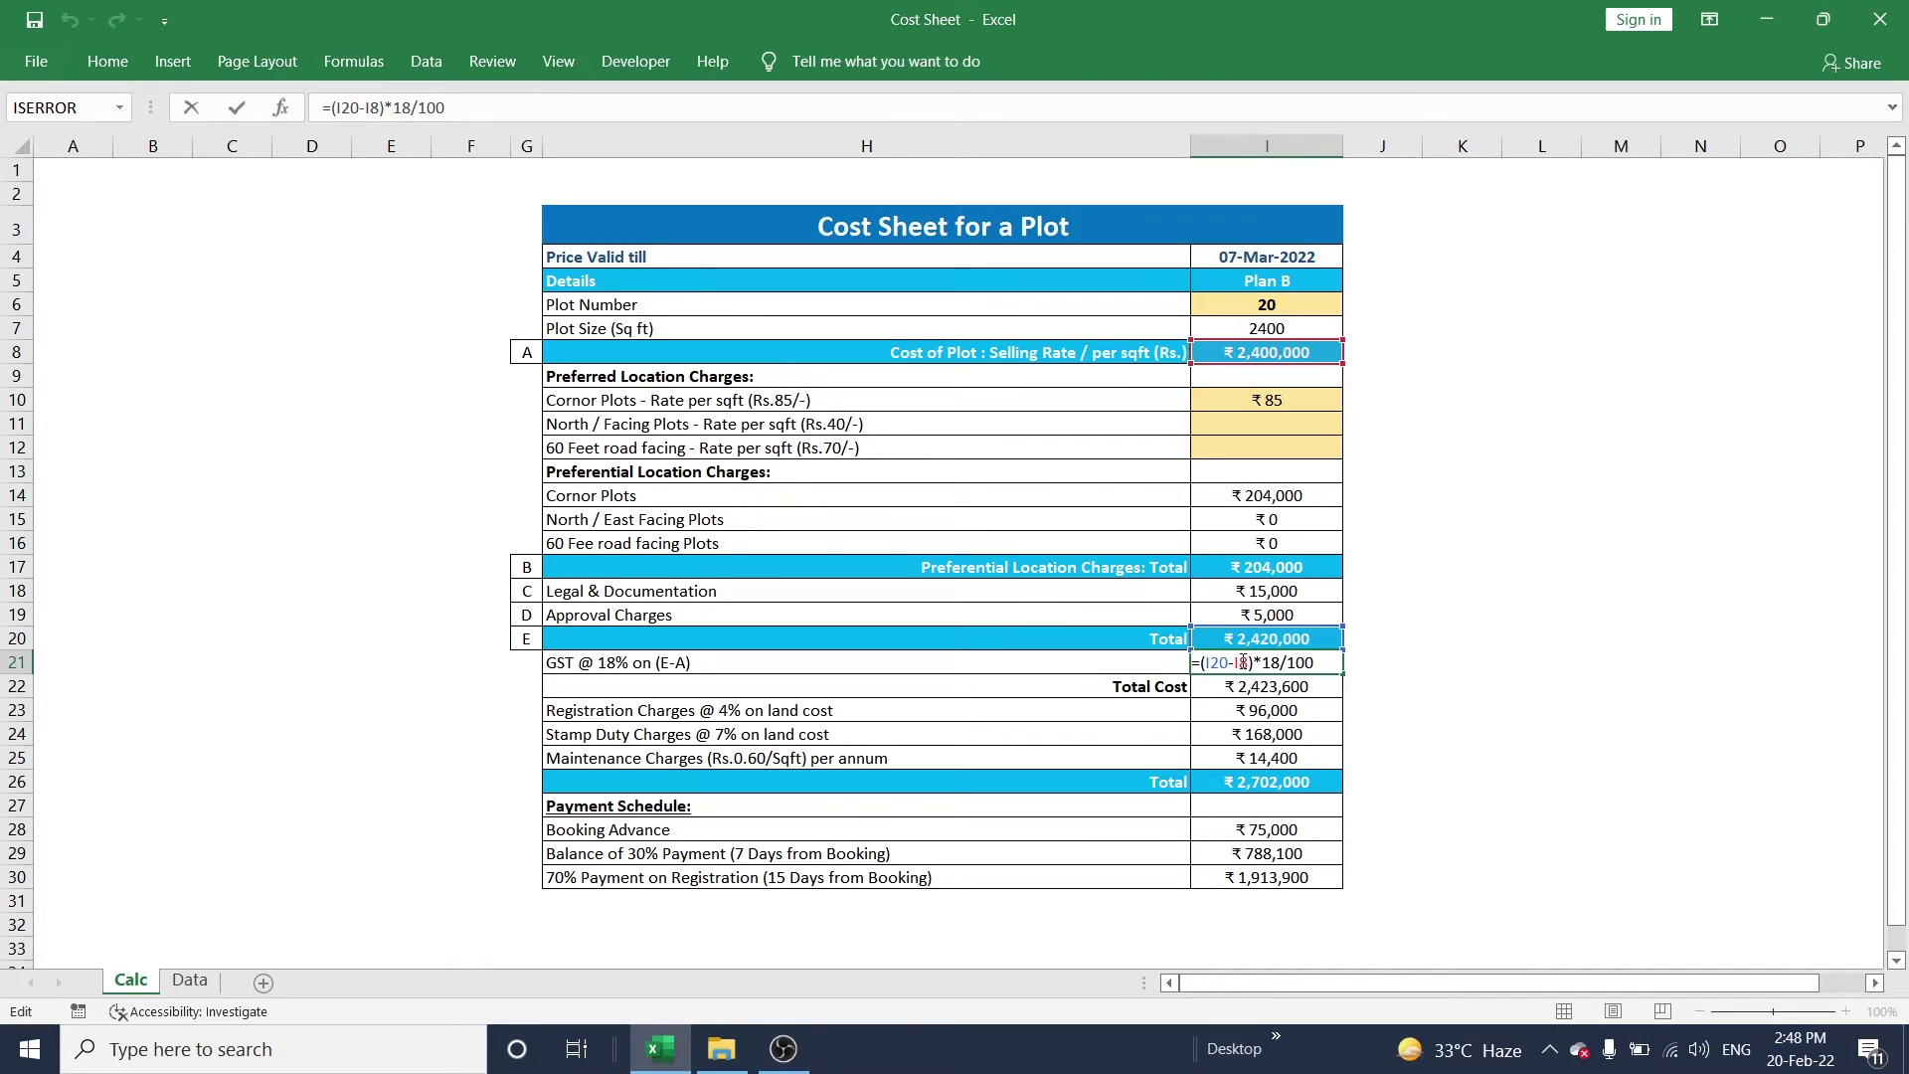
{"action": "key", "text": "ctrl+Return"}
Inspect the Total Cost formula in I22 that adds the GST to the total in I20.
{"action": "key", "text": "Down"}
{"action": "key", "text": "F2"}
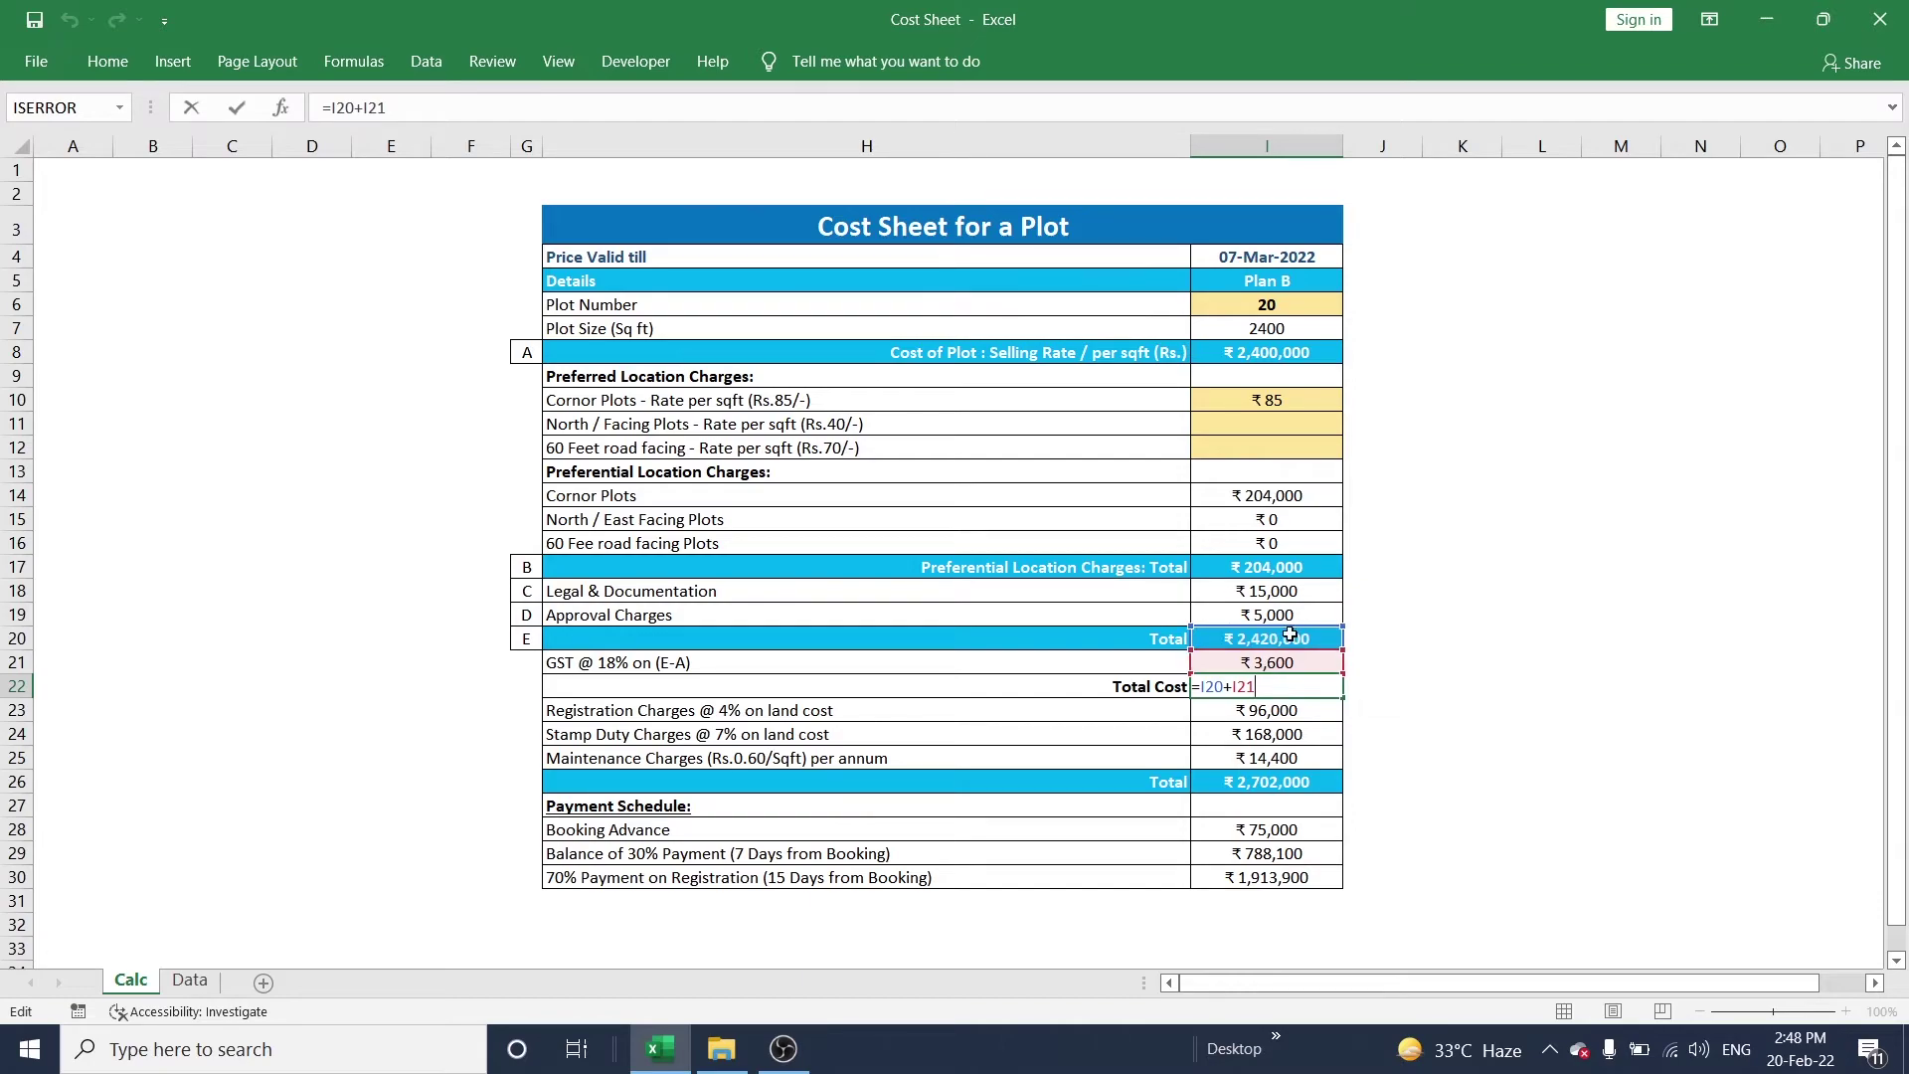
{"action": "key", "text": "ctrl+Return"}
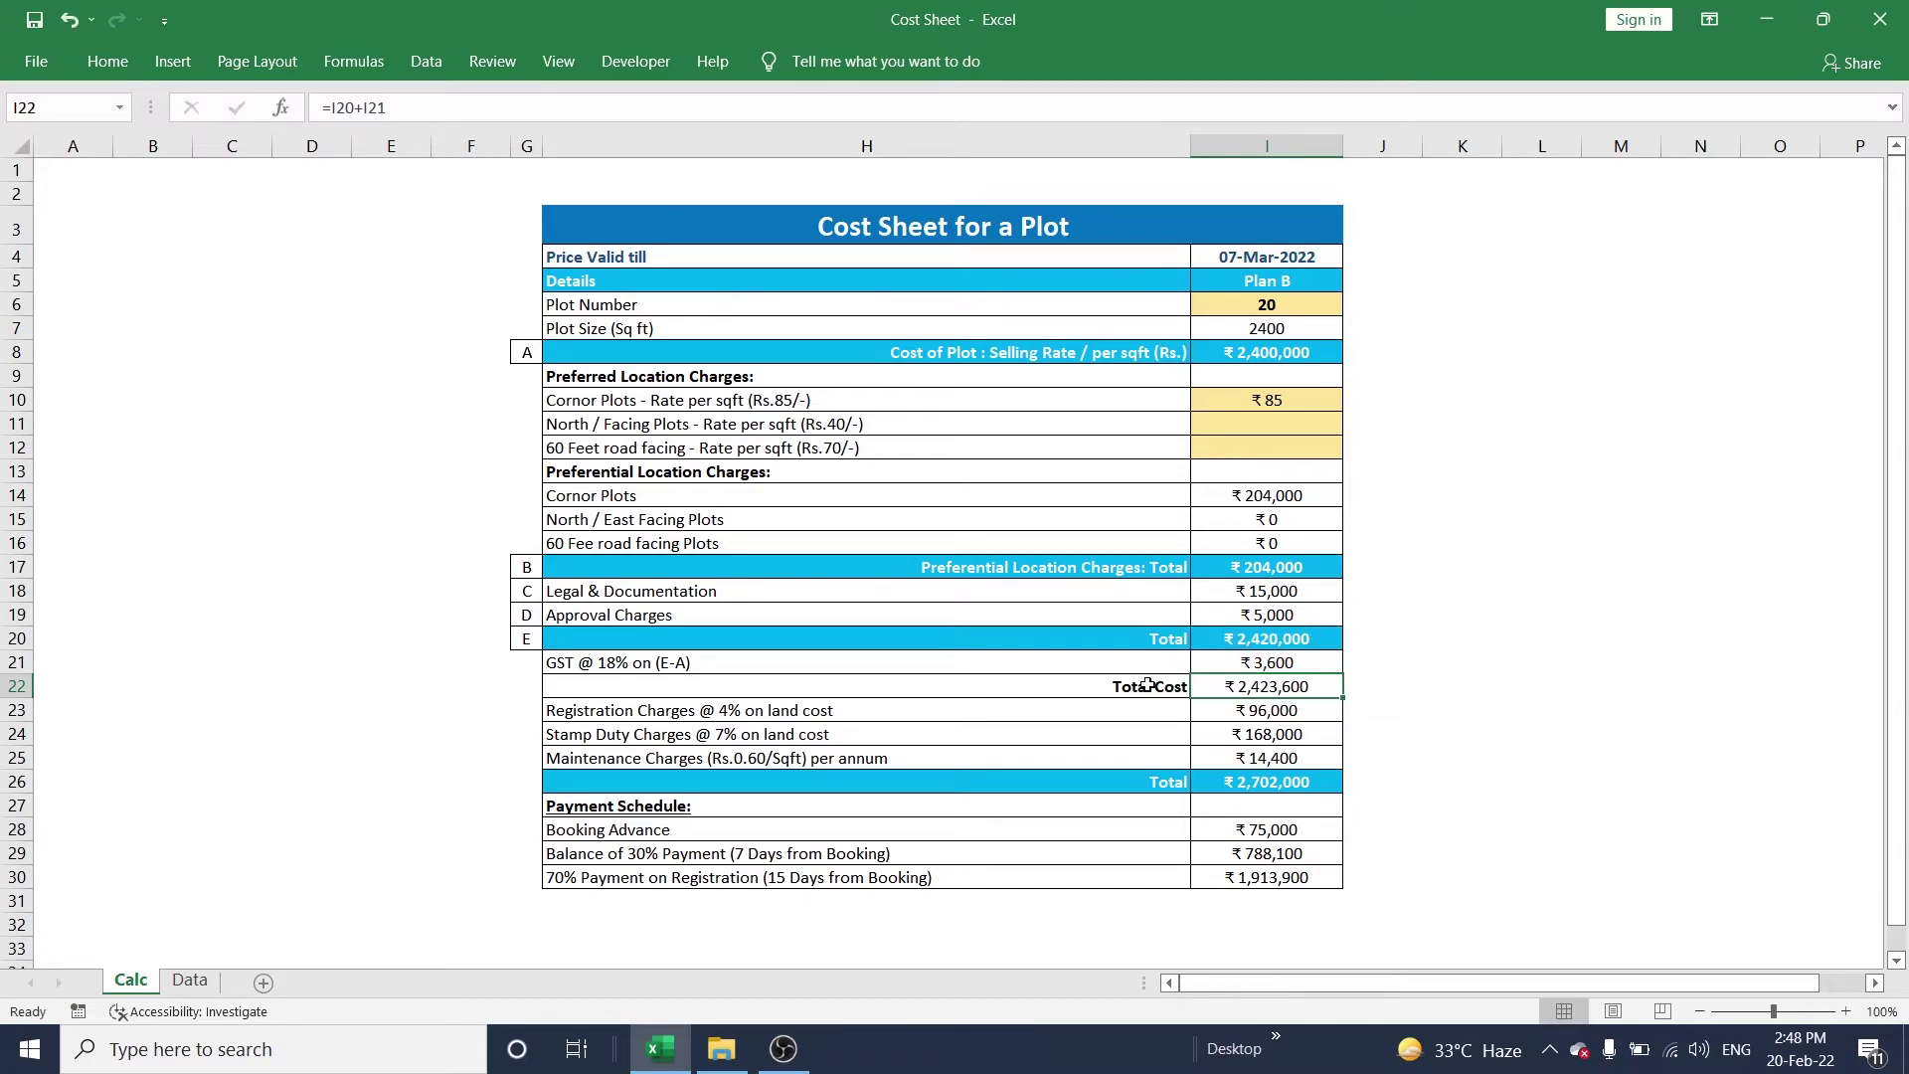
Compare the Registration Charges label in H23 with the 4% land cost formula in I23.
{"action": "left_click", "coordinate": [1282, 710]}
{"action": "key", "text": "Left"}
{"action": "key", "text": "Right"}
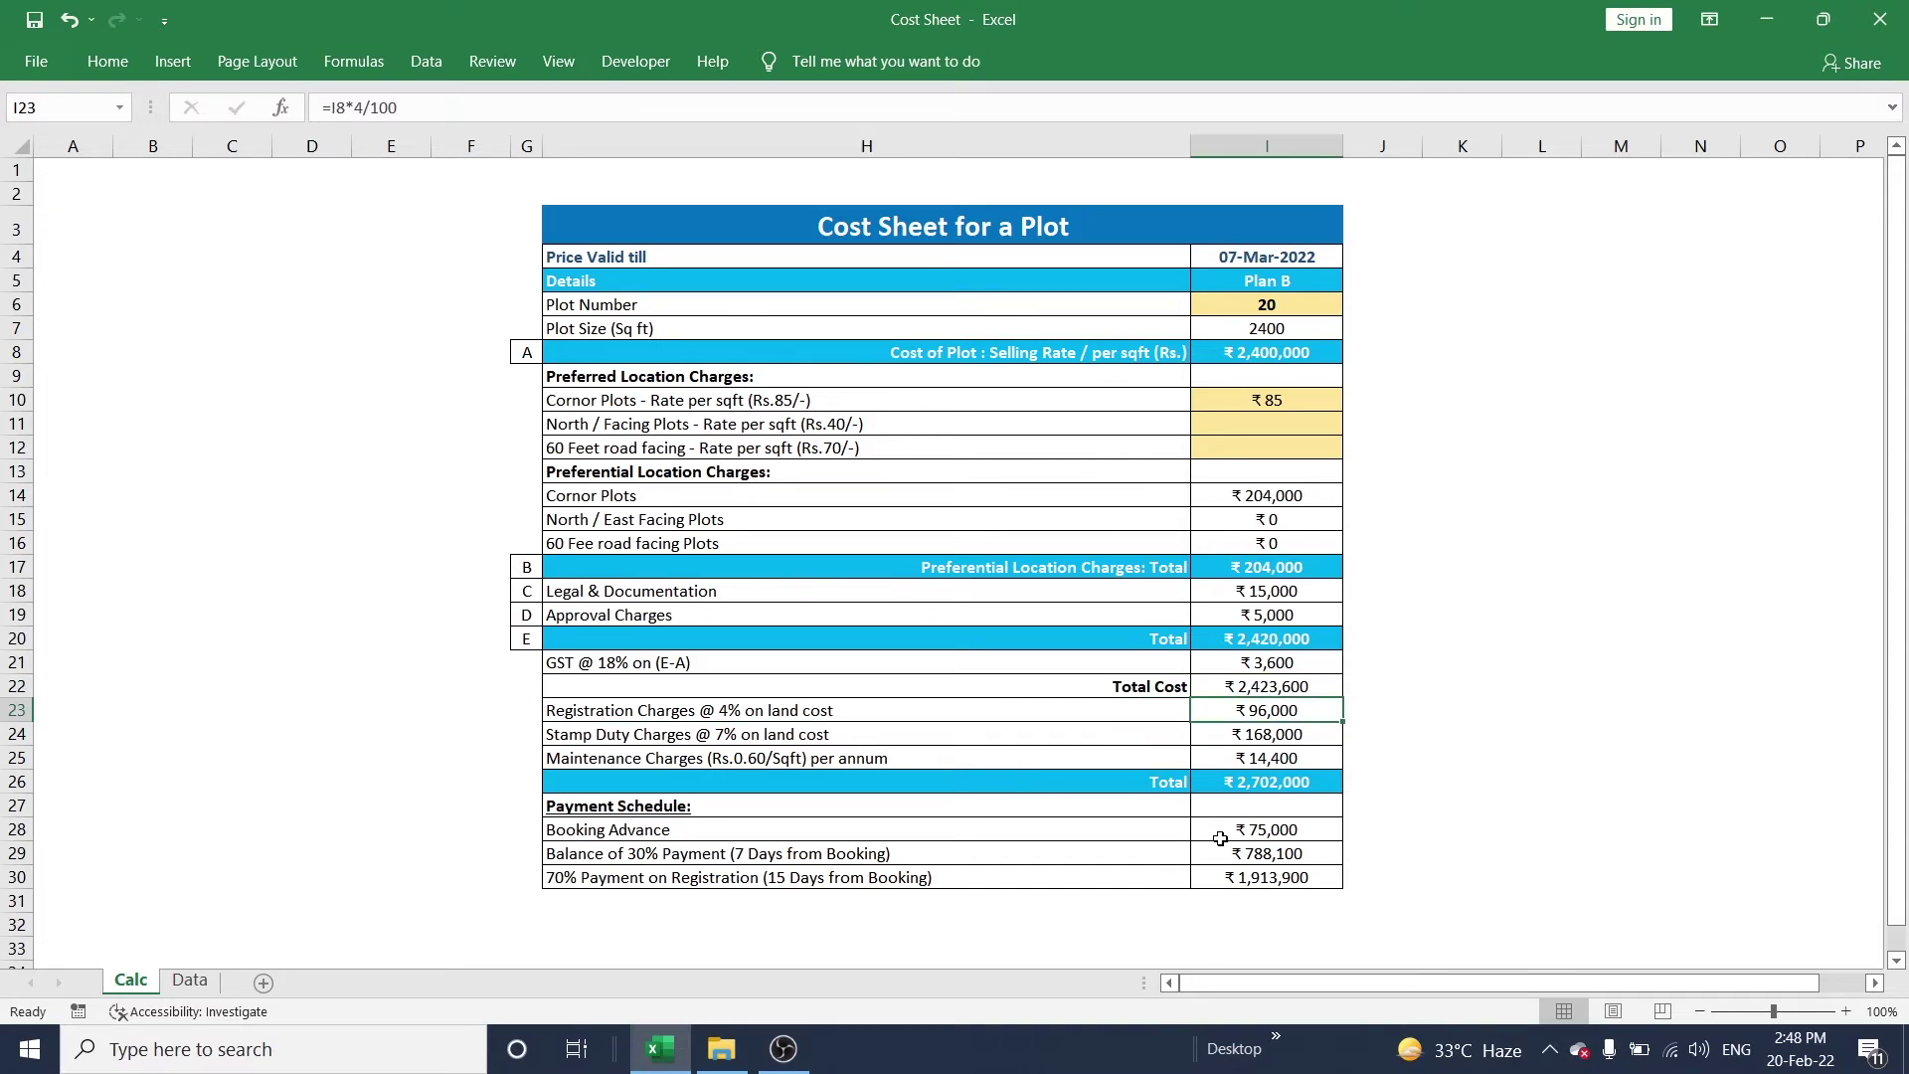
{"action": "key", "text": "Left"}
{"action": "key", "text": "Right"}
{"action": "key", "text": "Left"}
{"action": "key", "text": "Right"}
Inspect the Stamp Duty Charges formula in I24 that takes 7% of the plot cost in I8.
{"action": "left_click", "coordinate": [873, 732]}
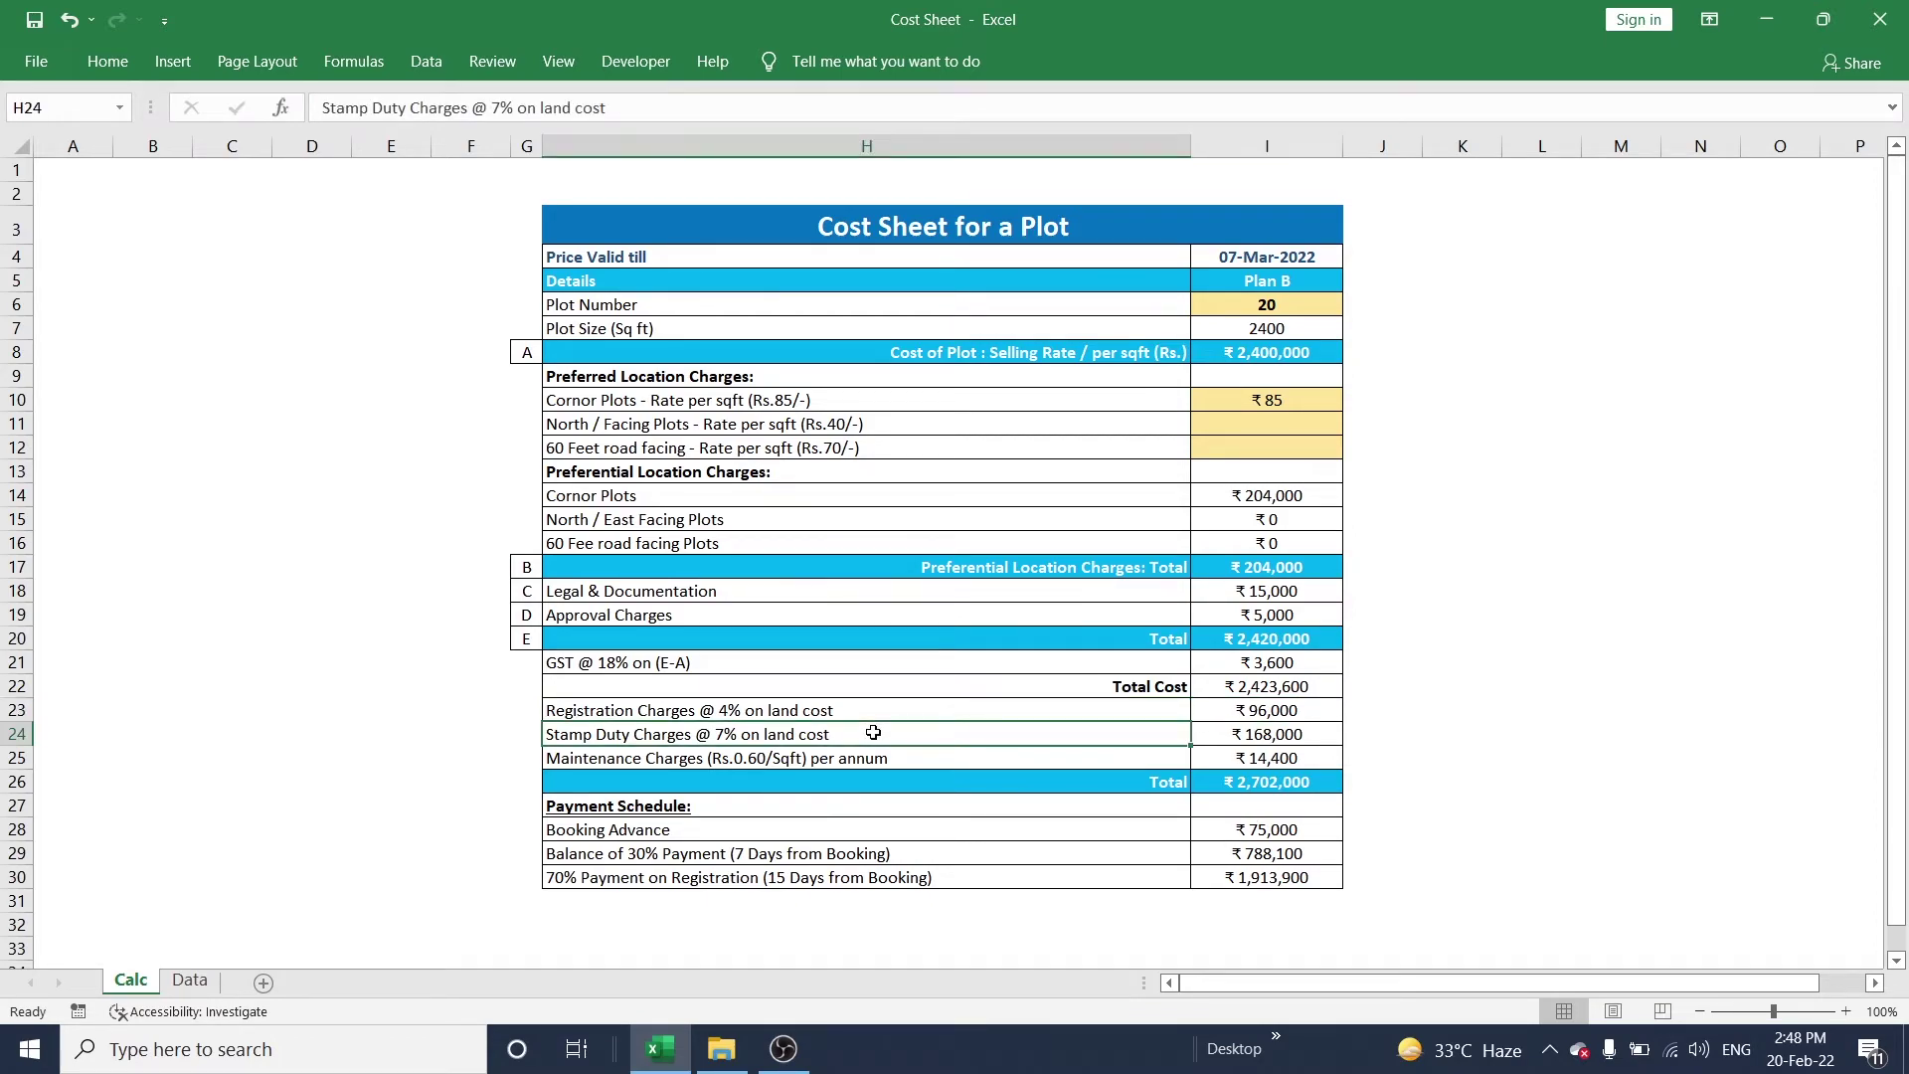
{"action": "key", "text": "Right"}
{"action": "key", "text": "Left"}
{"action": "key", "text": "Right"}
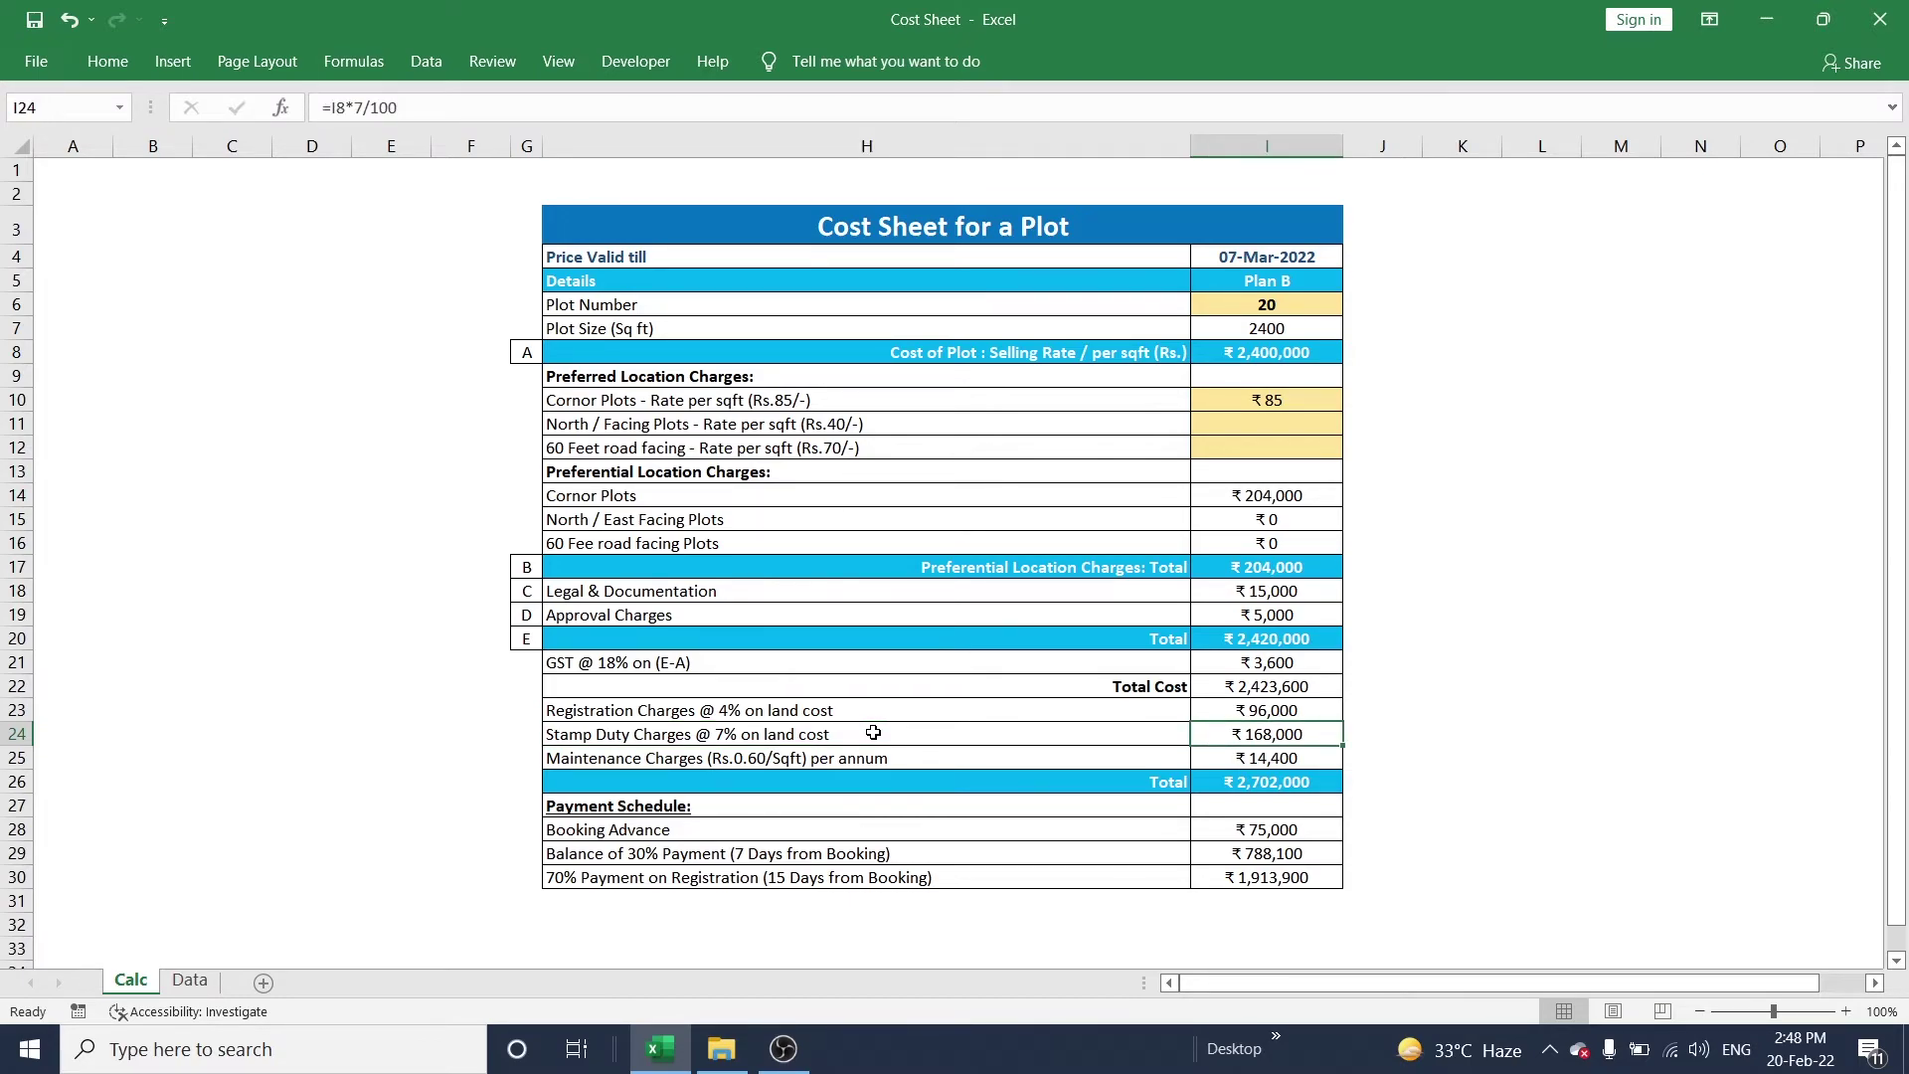
{"action": "key", "text": "F2"}
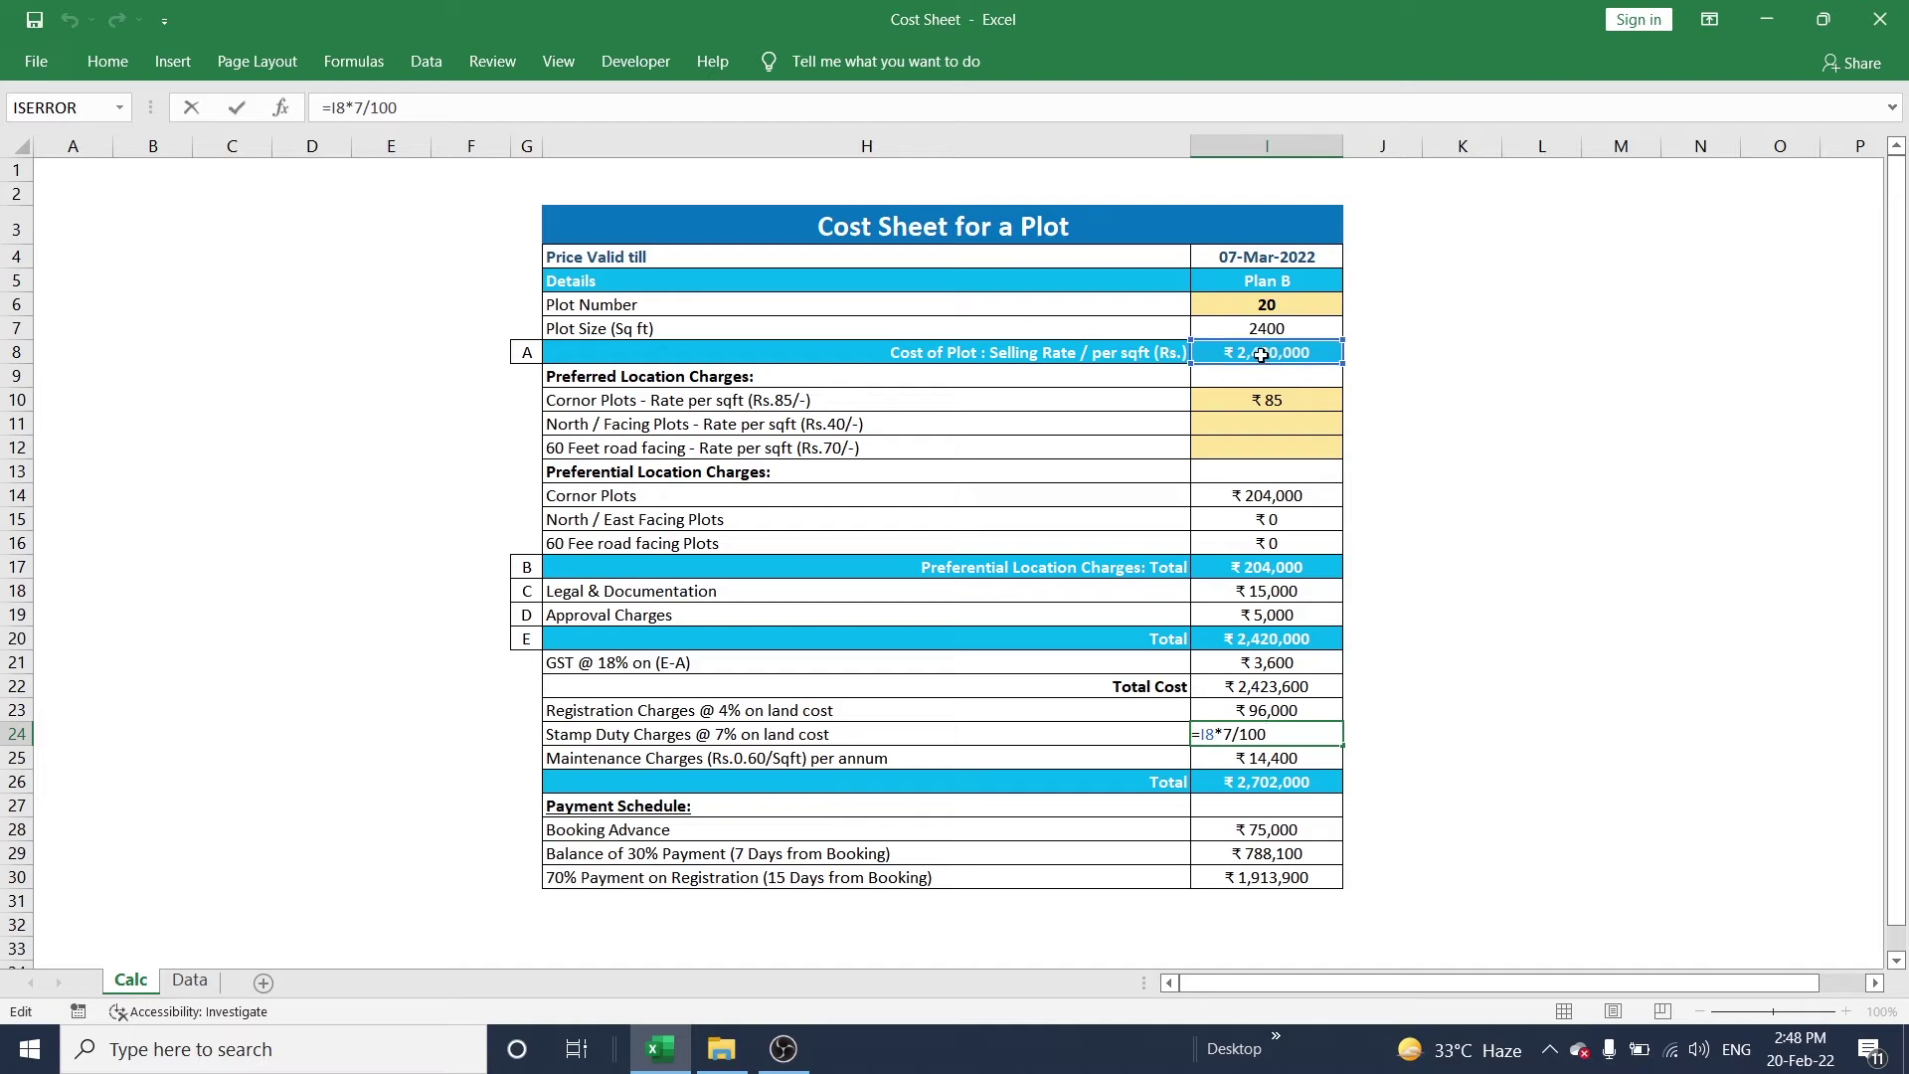
Check the maintenance charge formula in I25 and correct the rate in the H25 label to Rs.0.50/Sqft.
{"action": "left_click", "coordinate": [986, 760]}
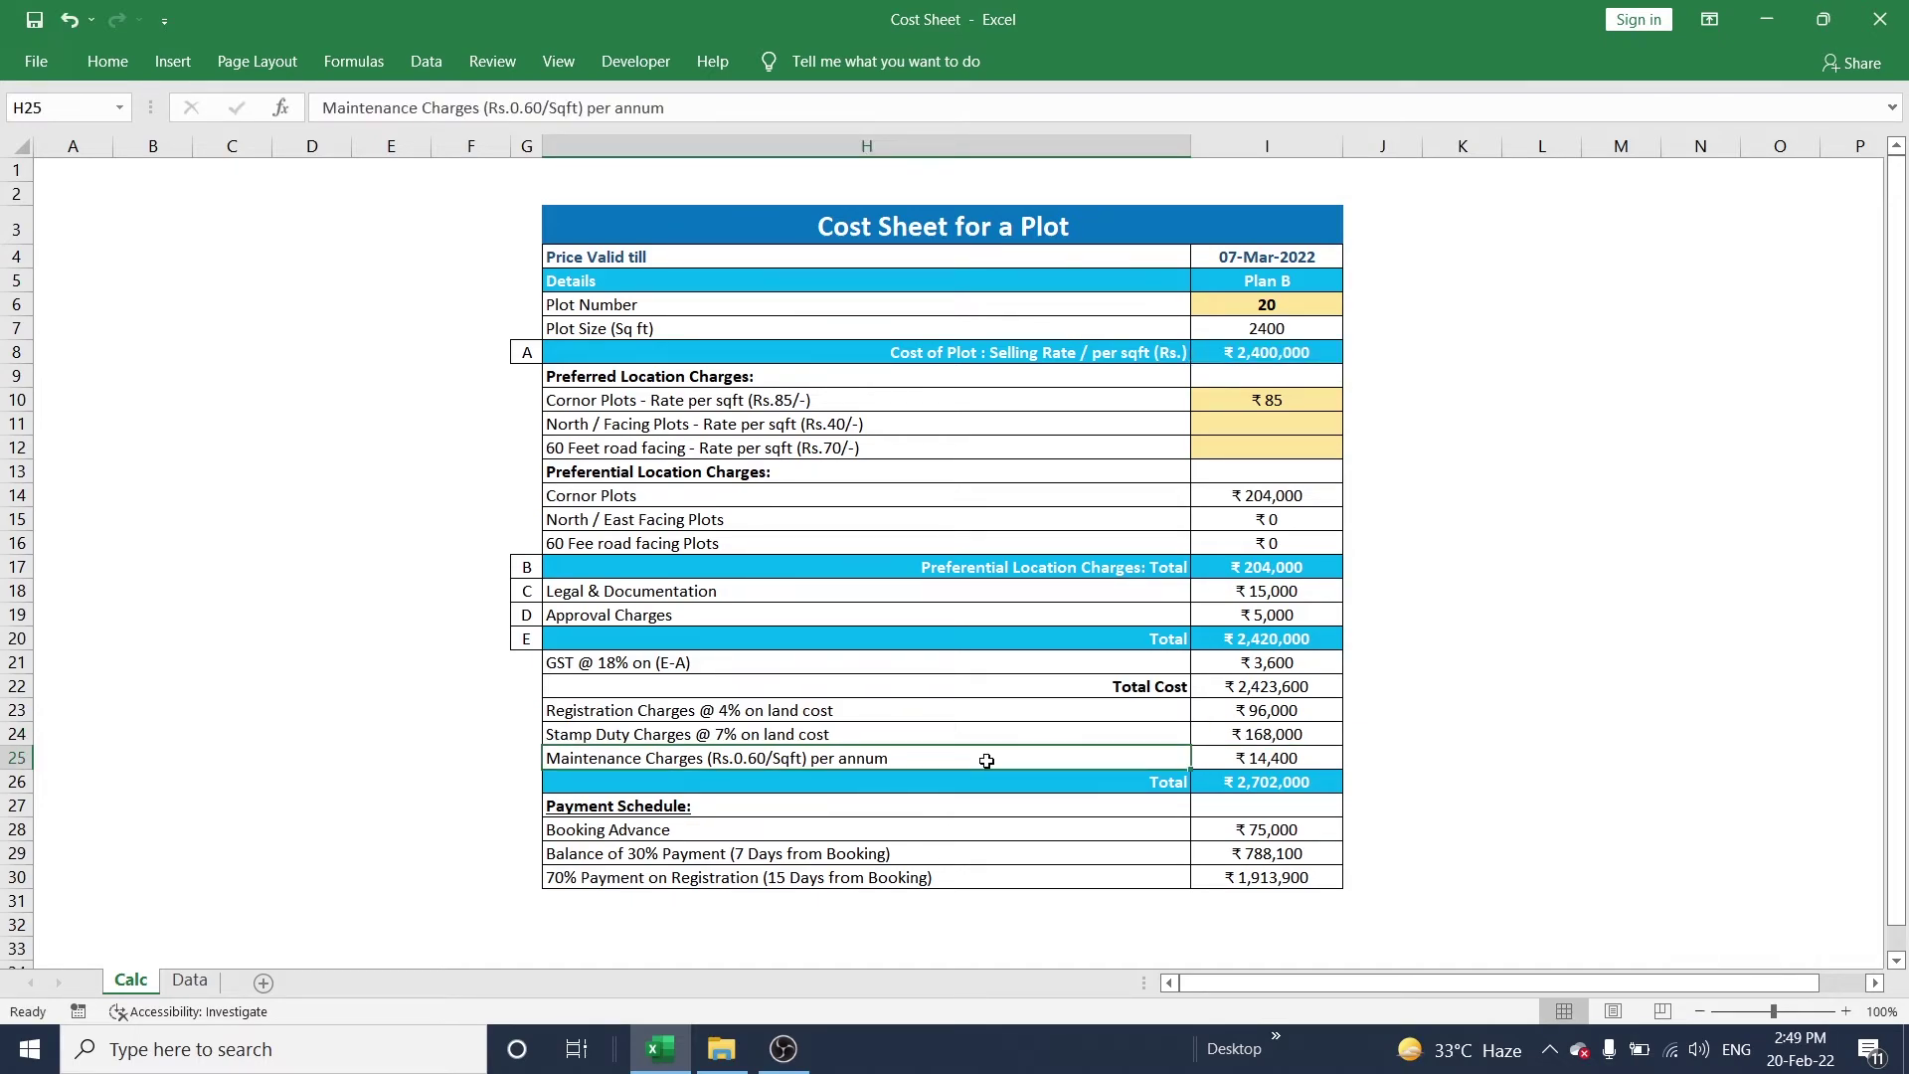
{"action": "key", "text": "Right"}
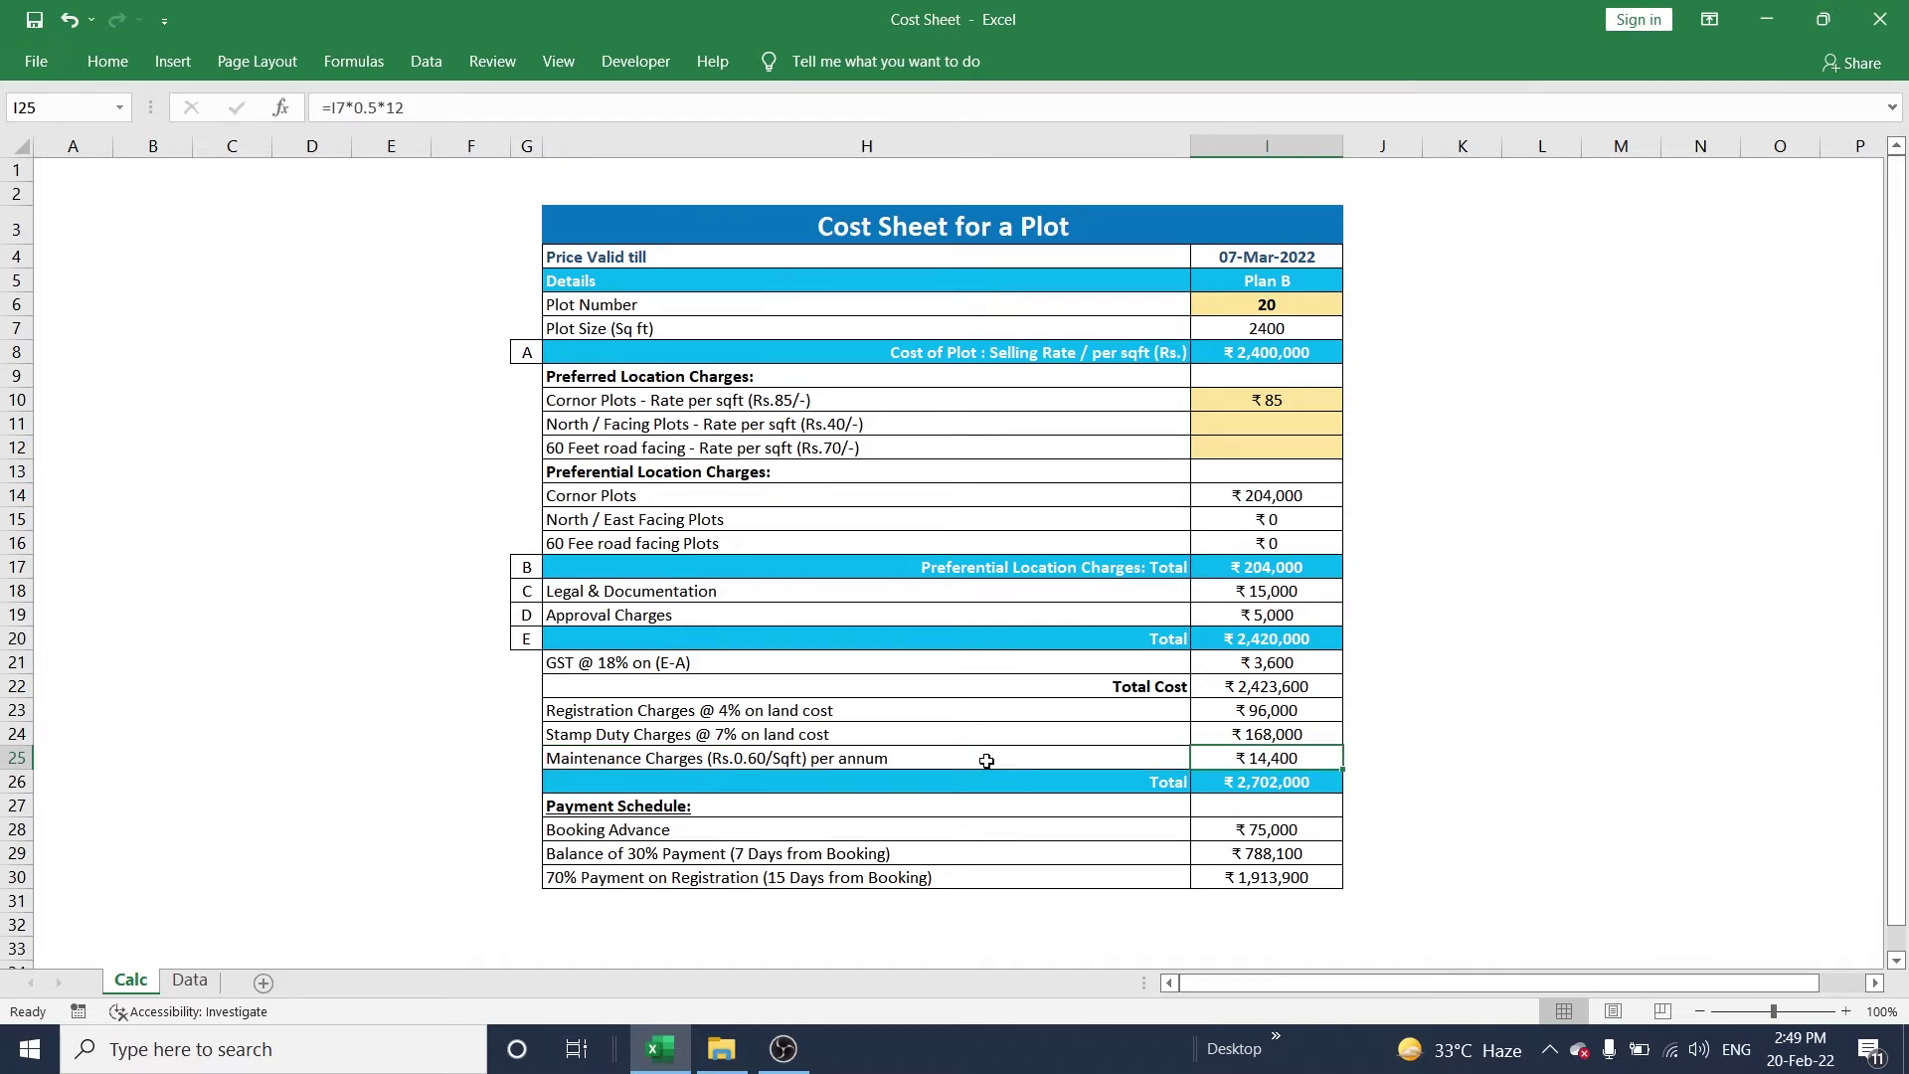
{"action": "double_click", "coordinate": [1323, 760]}
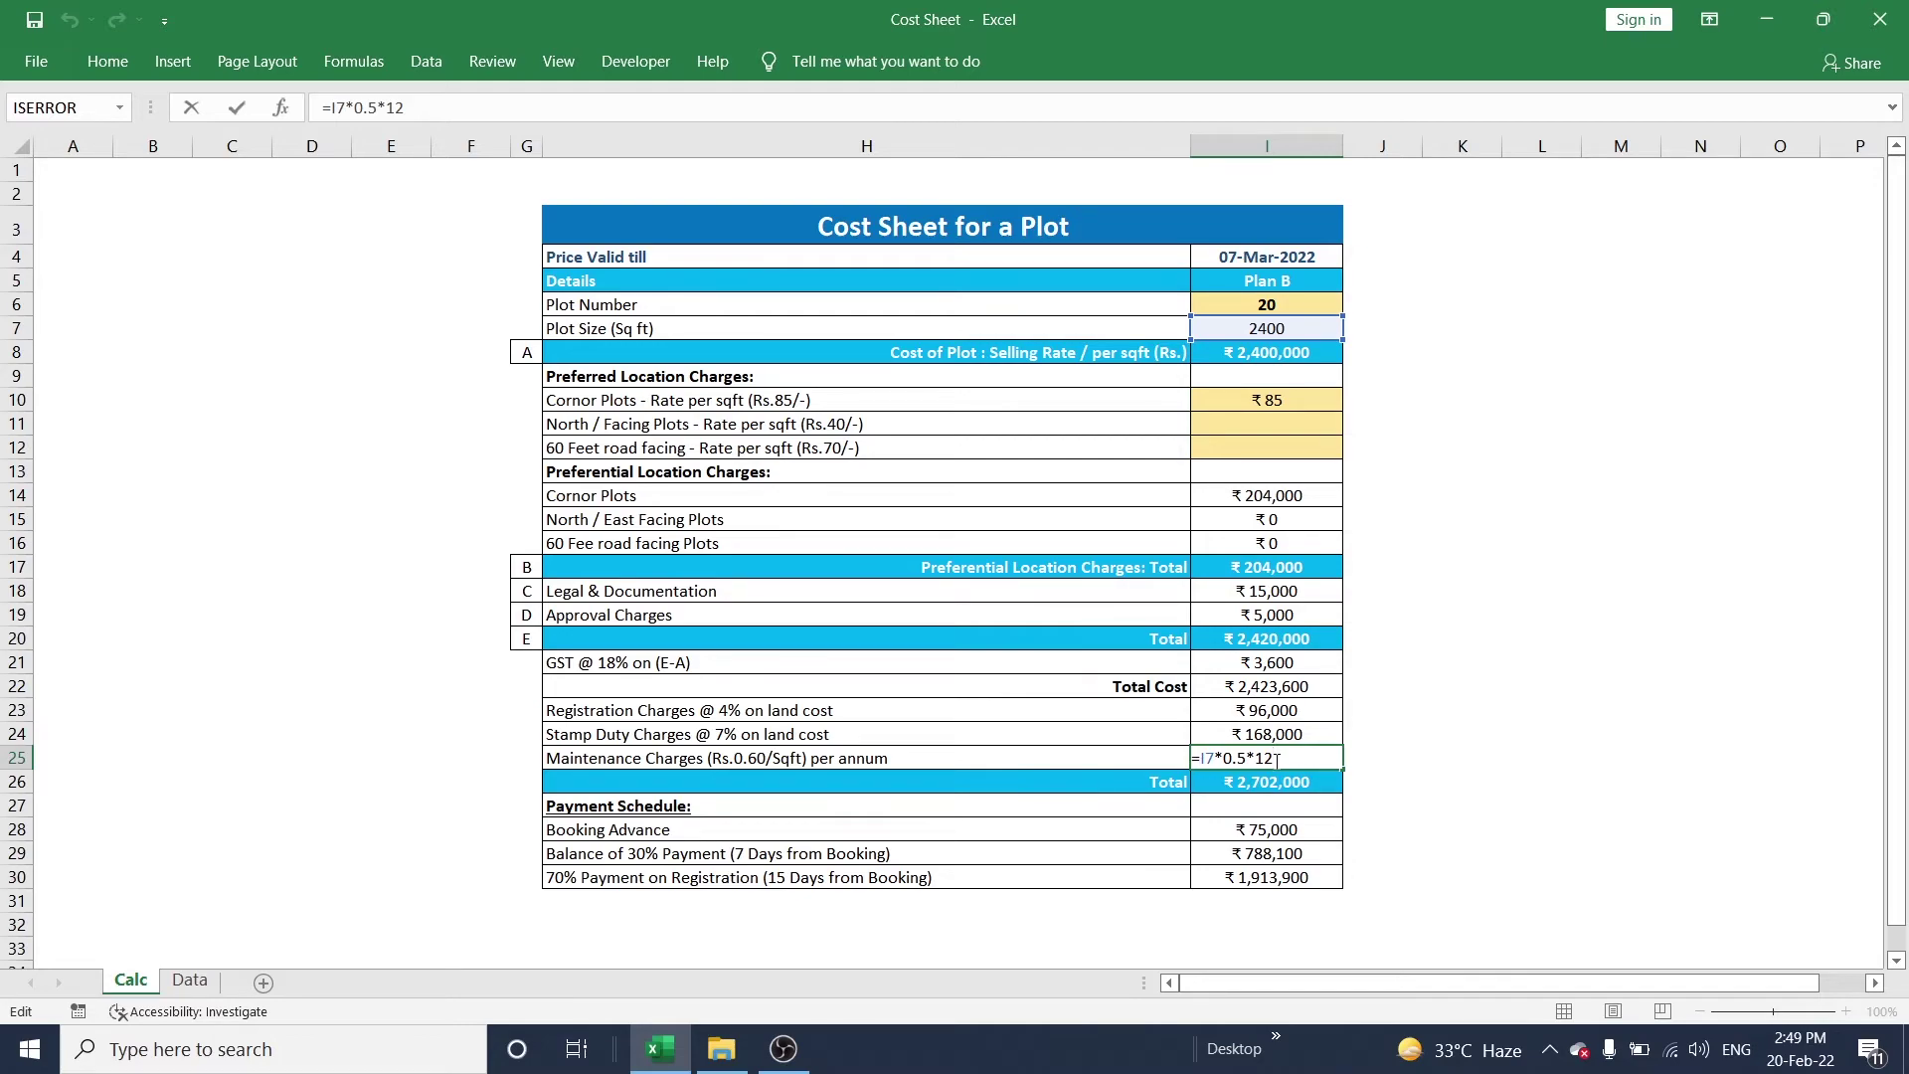
{"action": "key", "text": "ctrl+Return"}
{"action": "left_click", "coordinate": [994, 758]}
Inspect the nested IF formula in I28 that sets the Booking Advance for each plan.
{"action": "left_click", "coordinate": [999, 832]}
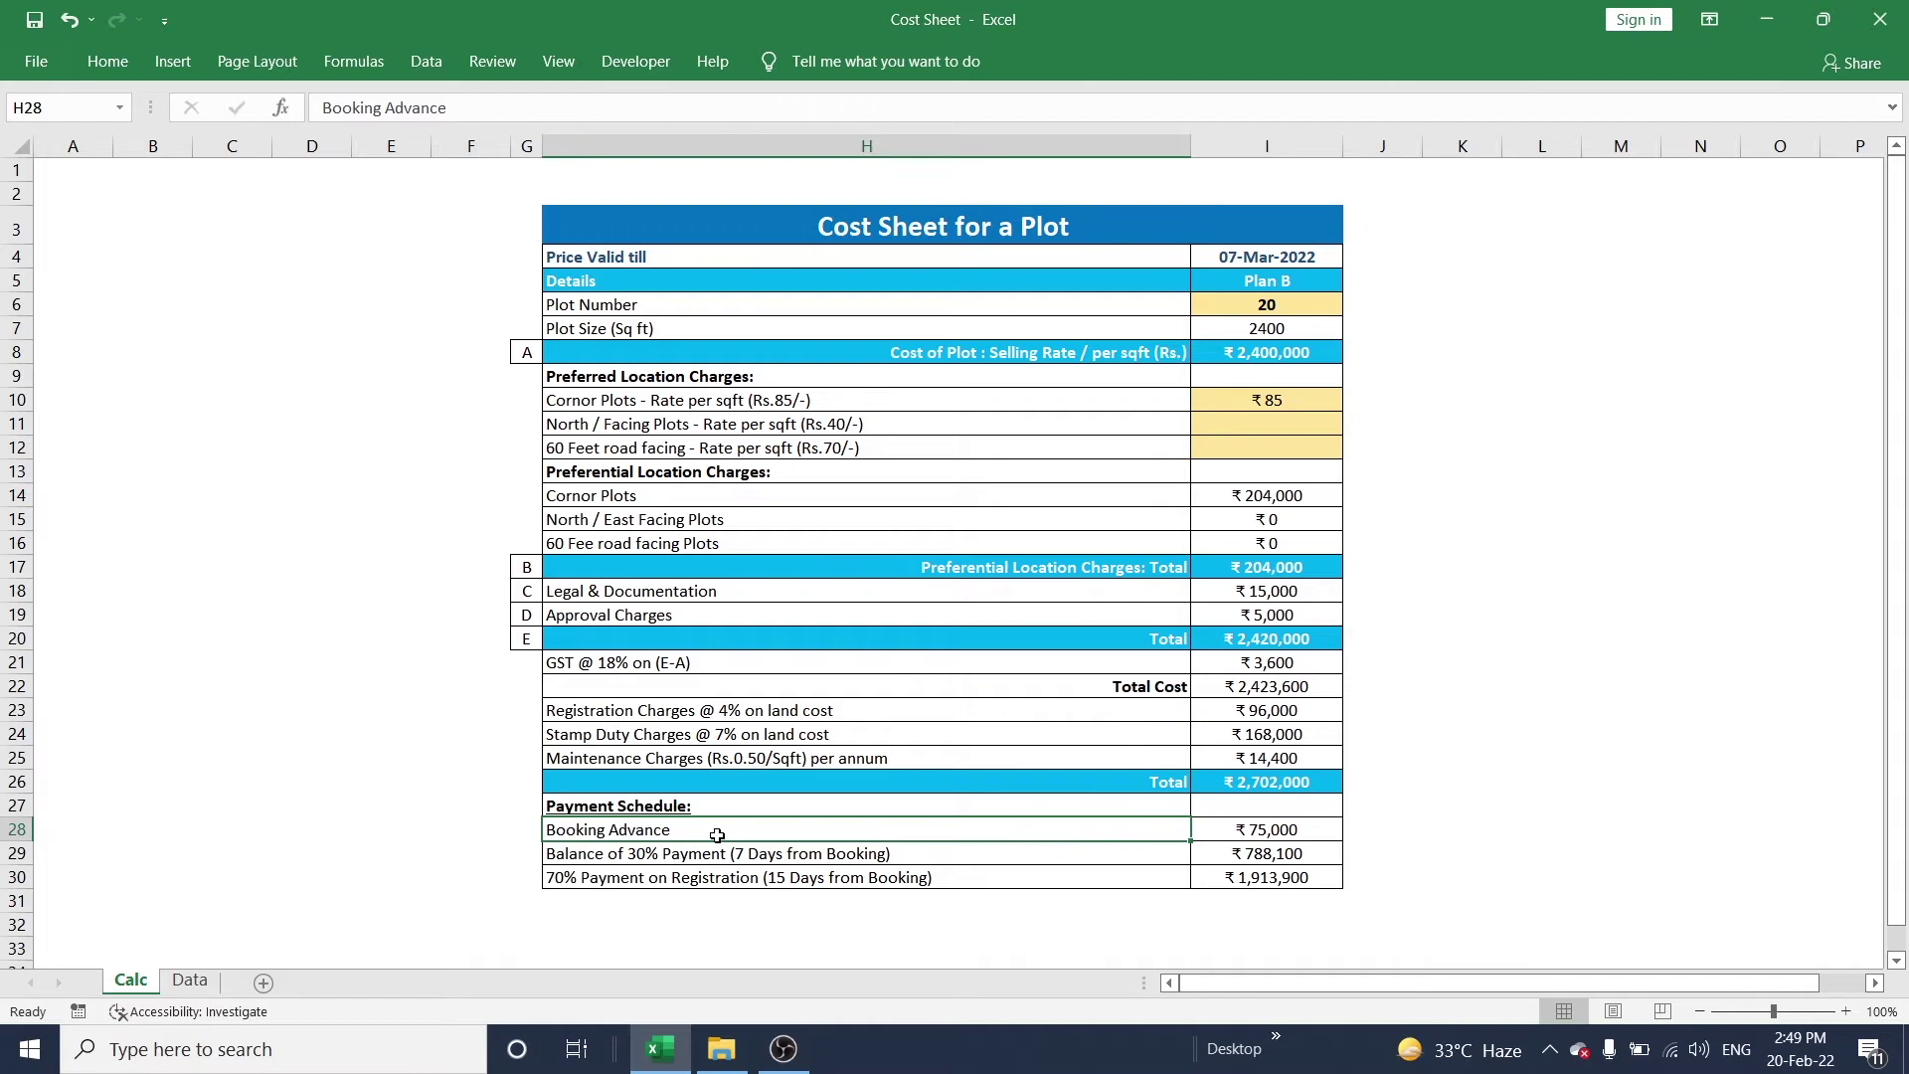
{"action": "left_click", "coordinate": [1231, 830]}
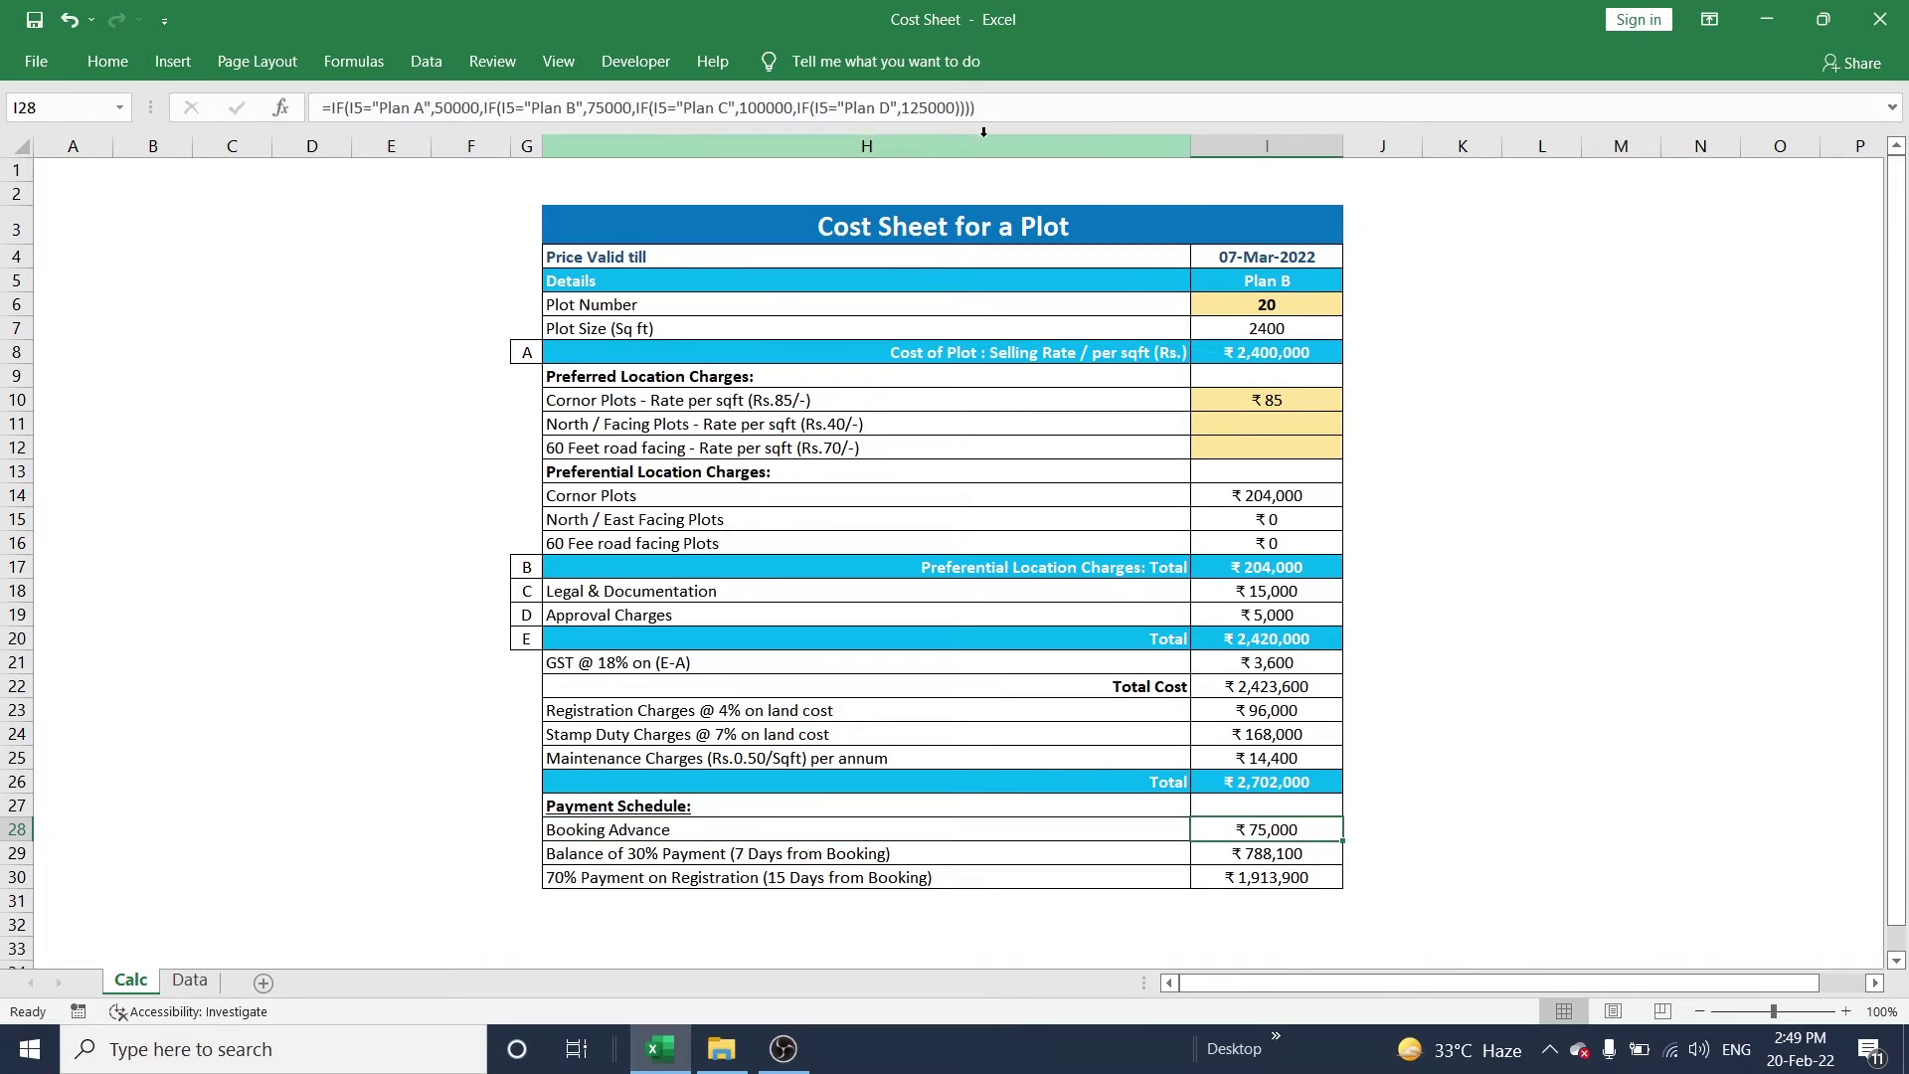
{"action": "left_click_drag", "start_coordinate": [1037, 113], "coordinate": [290, 110]}
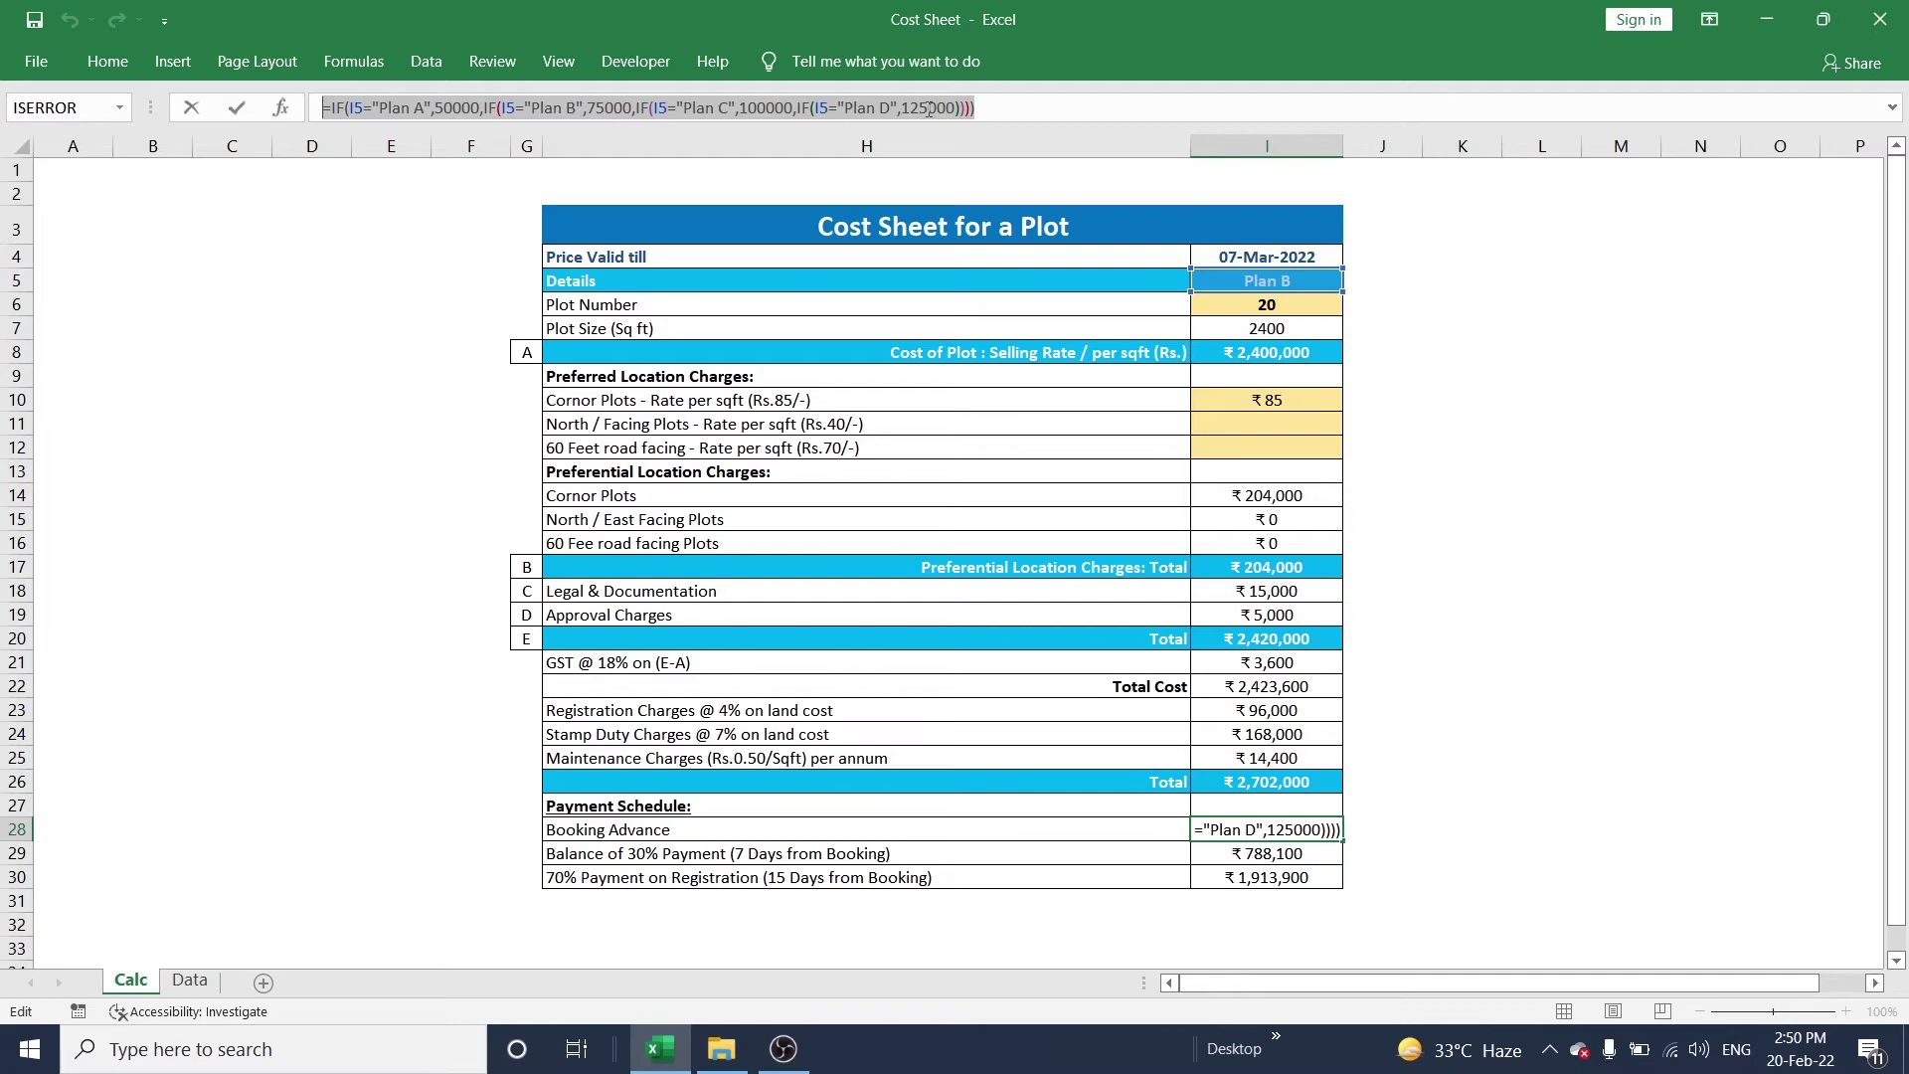
{"action": "key", "text": "Escape"}
Review the 30% balance payment row and inspect the formula in I30 for the 70% payment on registration.
{"action": "left_click", "coordinate": [1095, 855]}
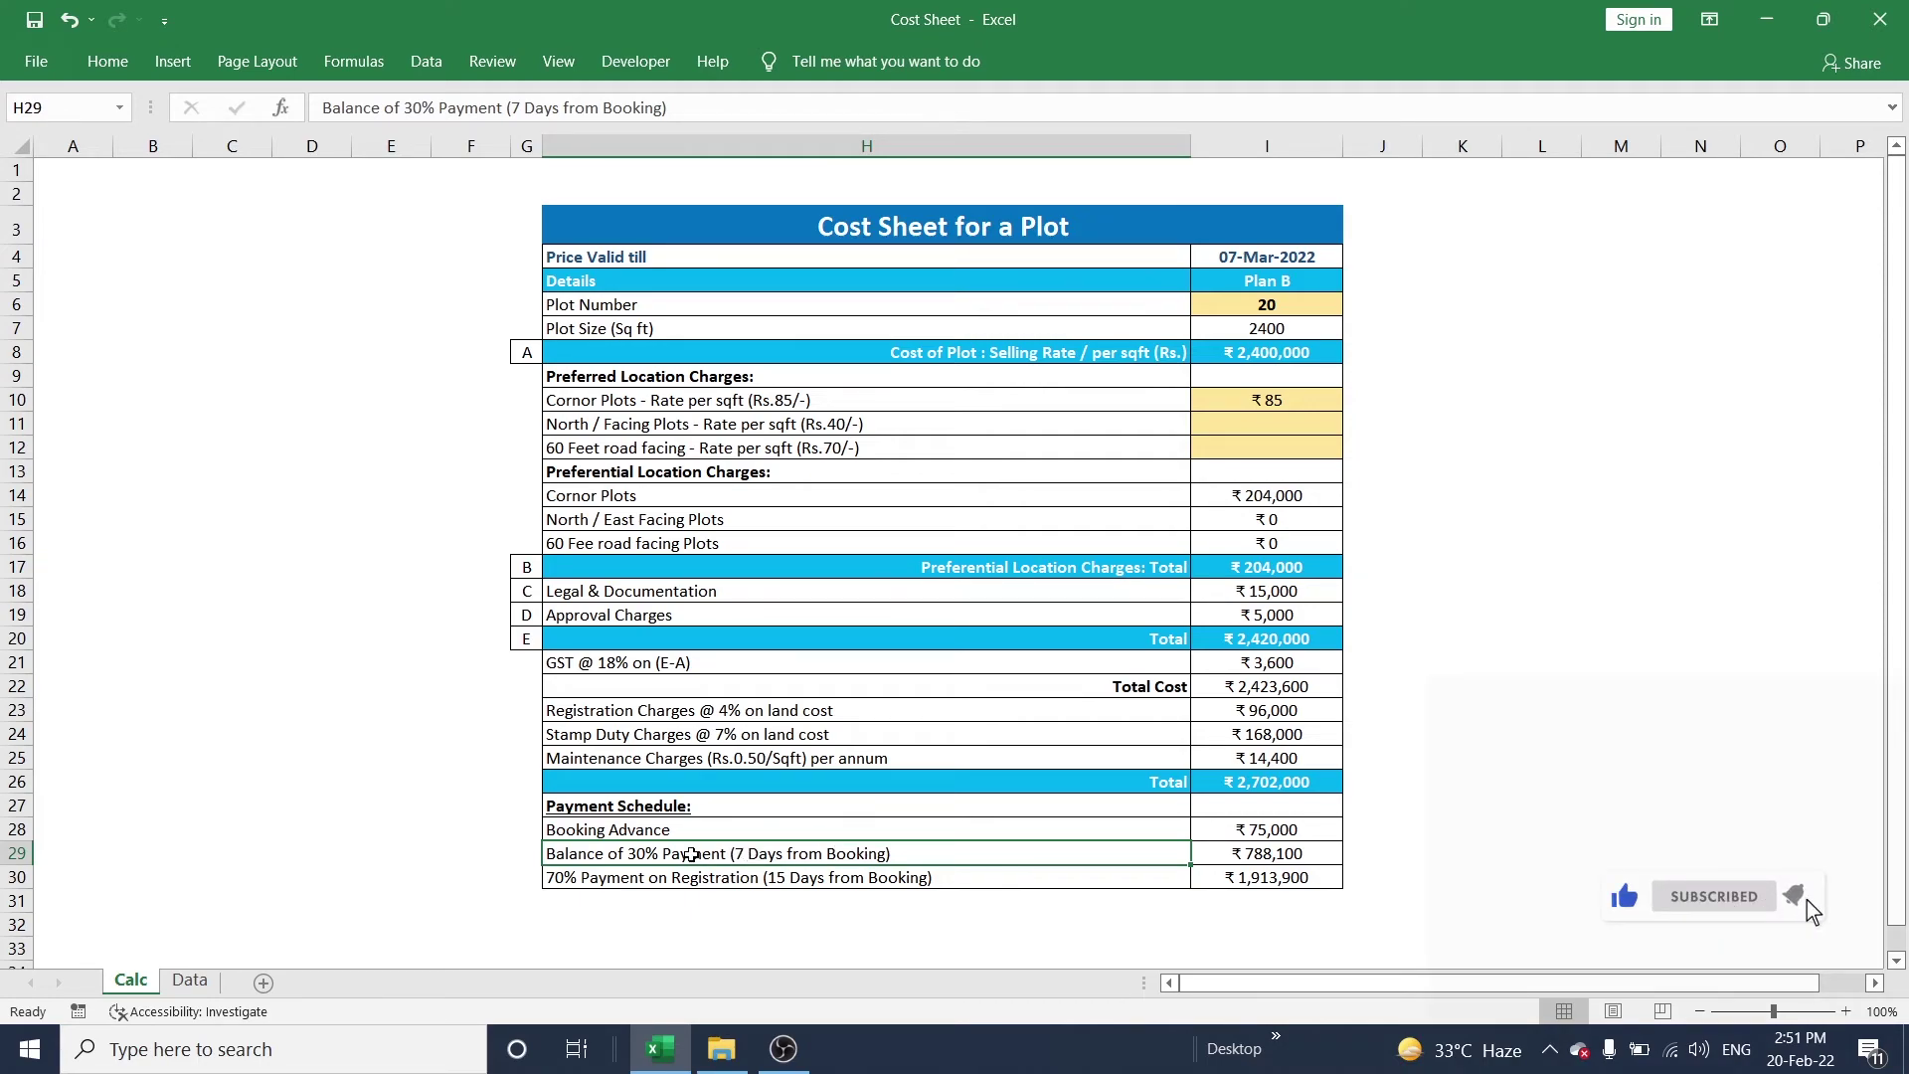
{"action": "left_click", "coordinate": [930, 877]}
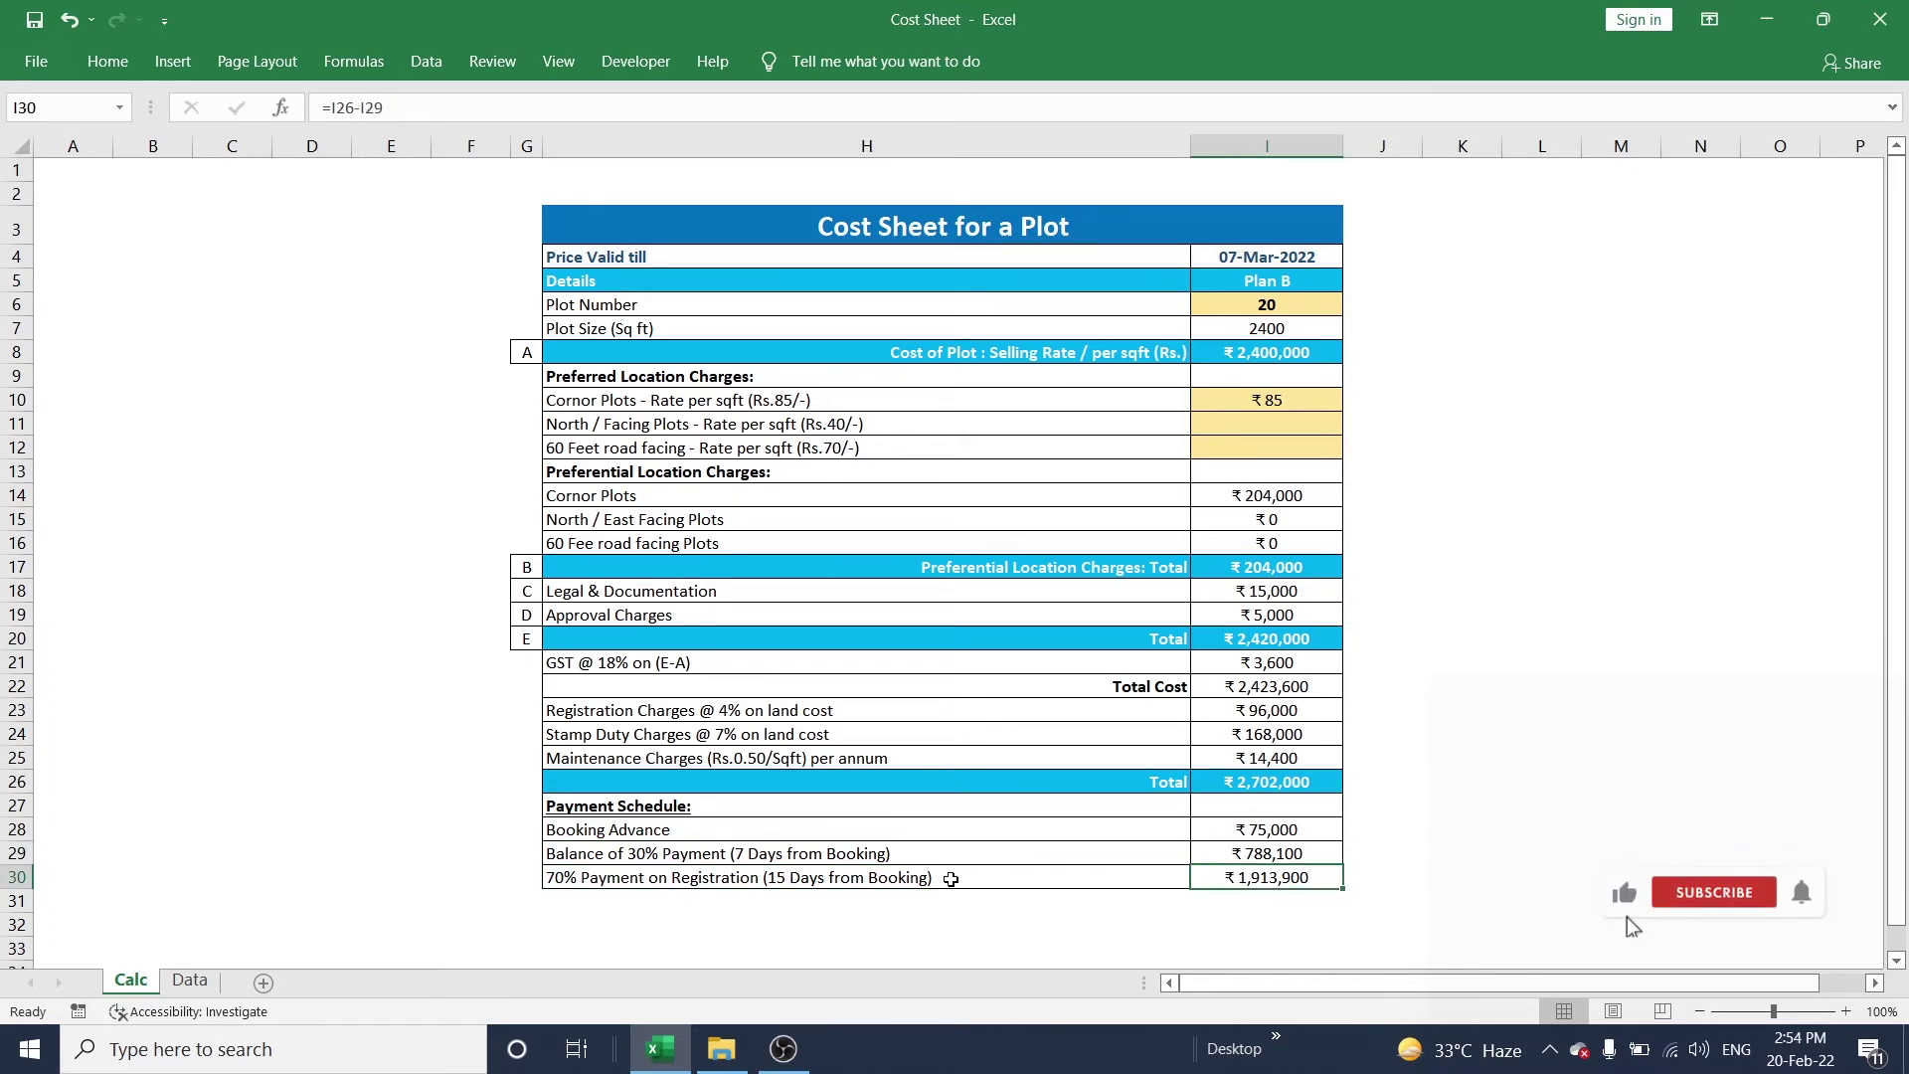
{"action": "left_click", "coordinate": [950, 879]}
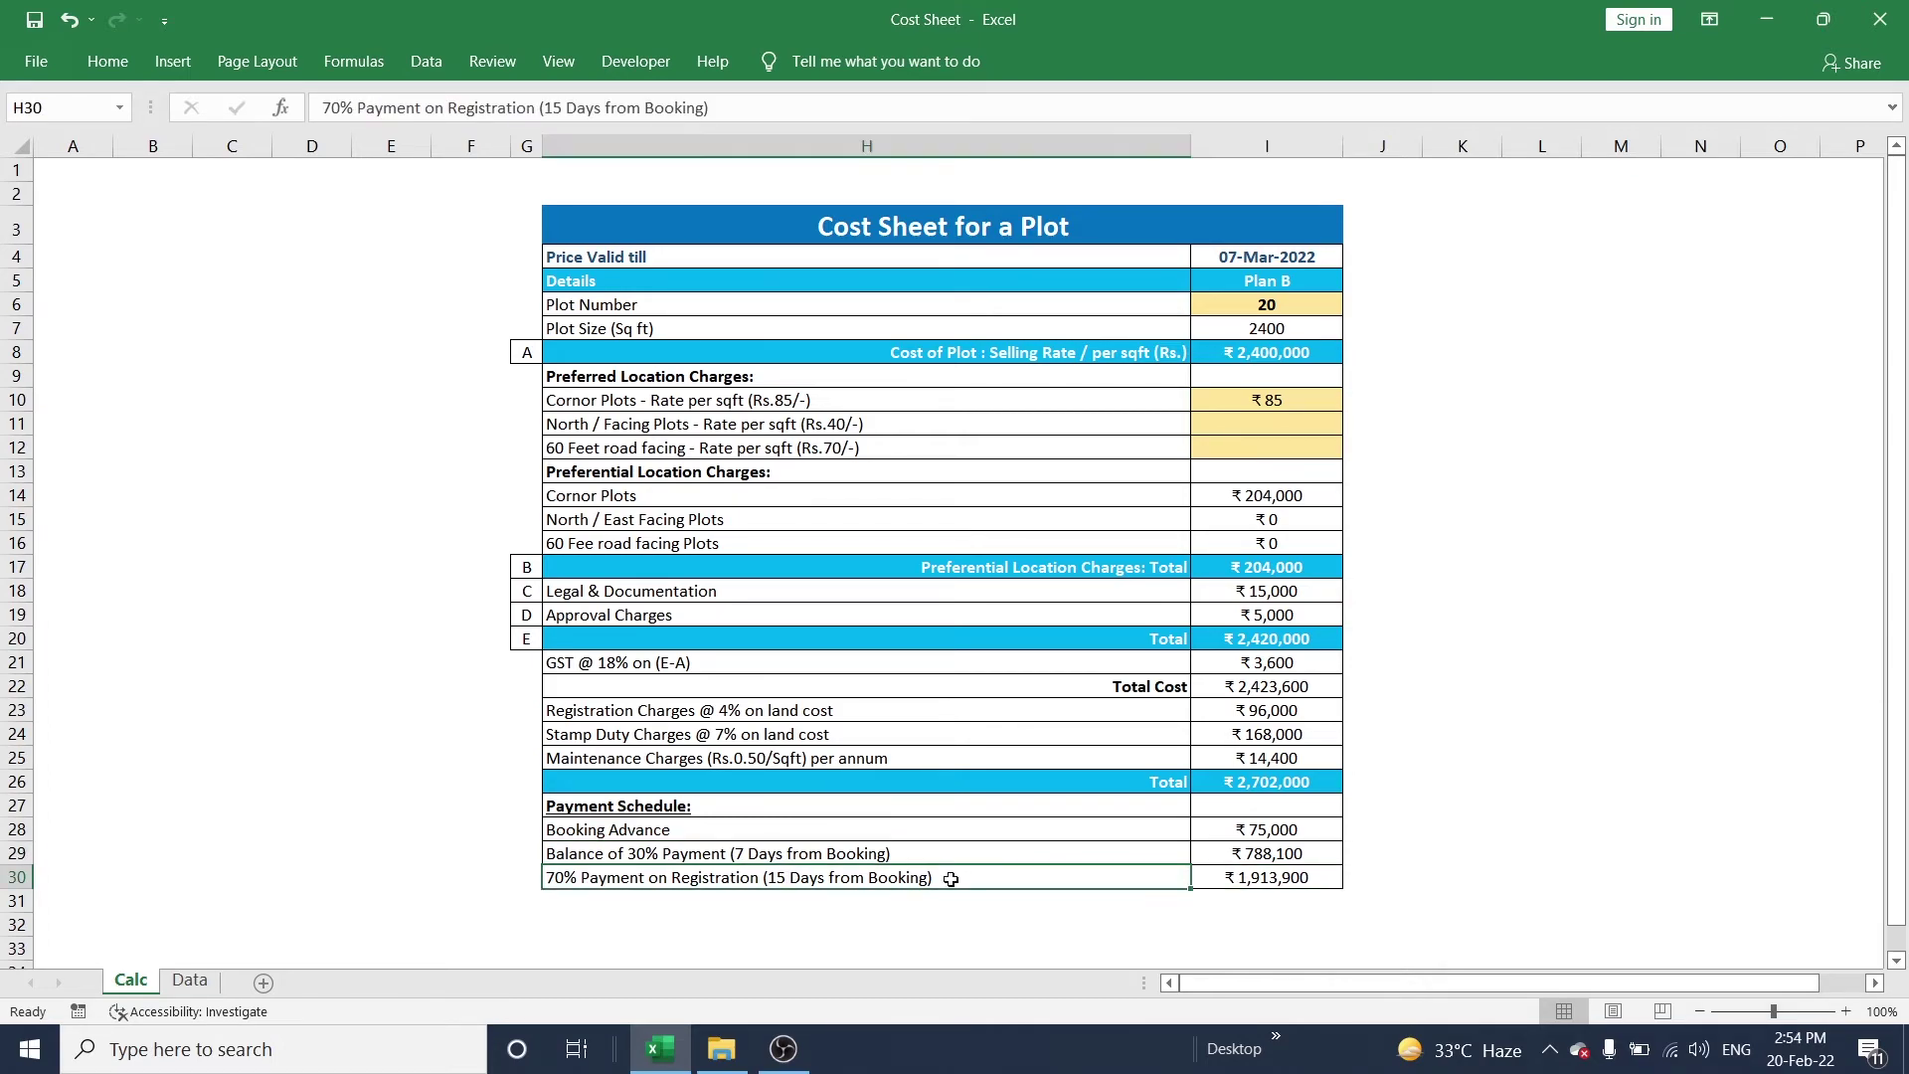
{"action": "left_click", "coordinate": [1266, 879]}
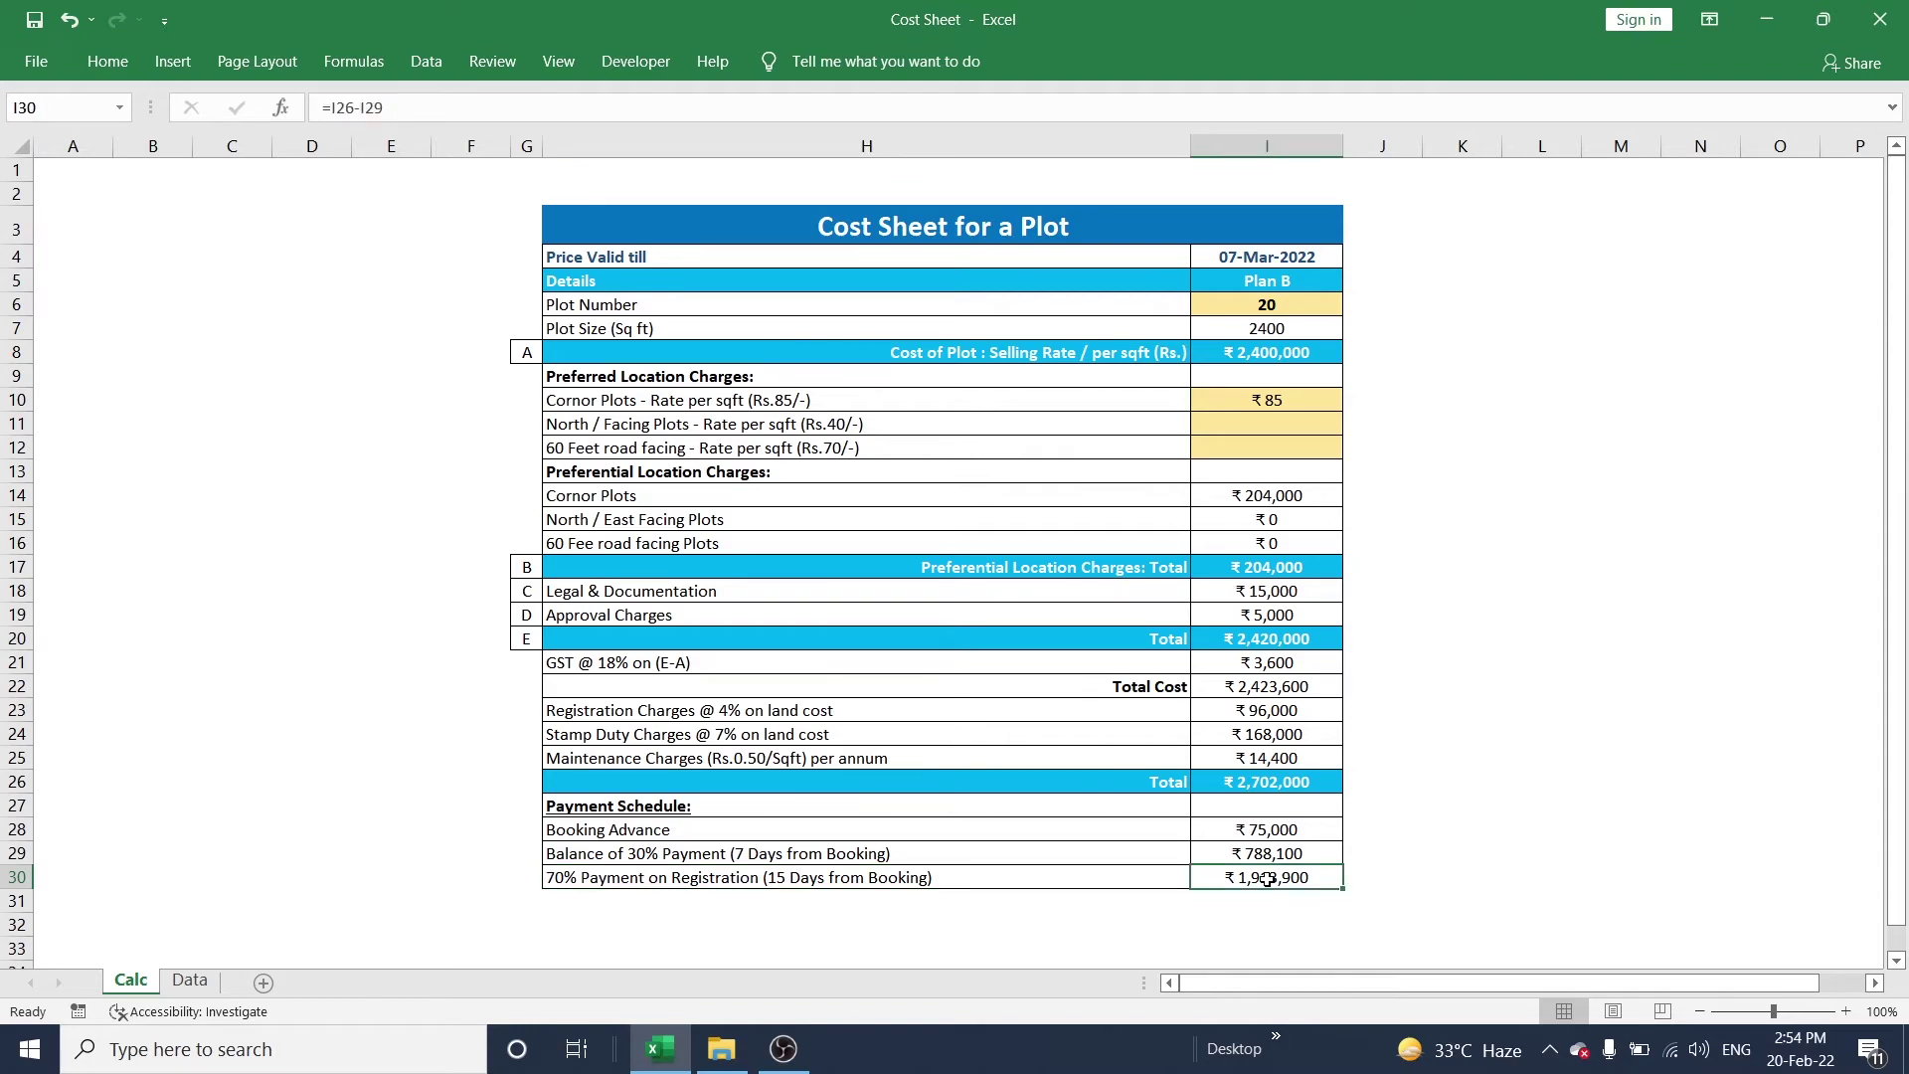
{"action": "key", "text": "F2"}
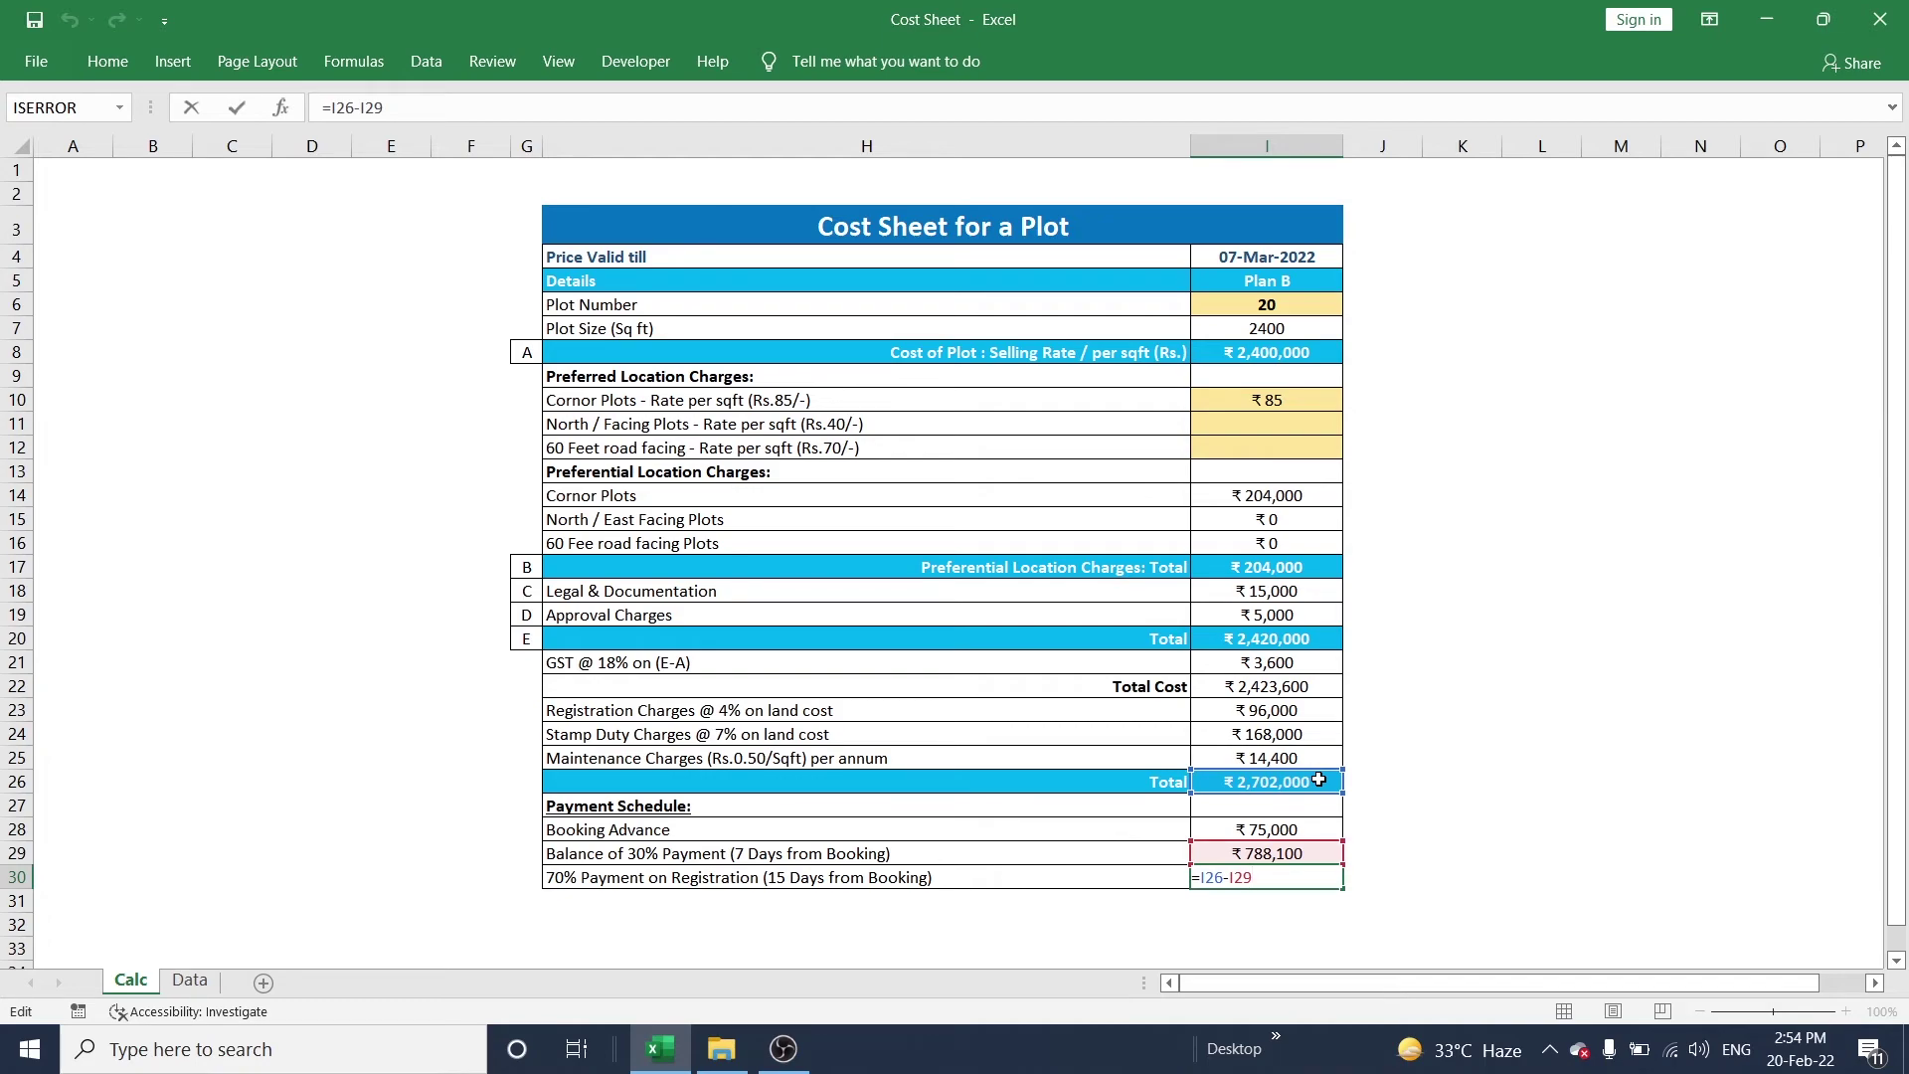
{"action": "key", "text": "ctrl+Return"}
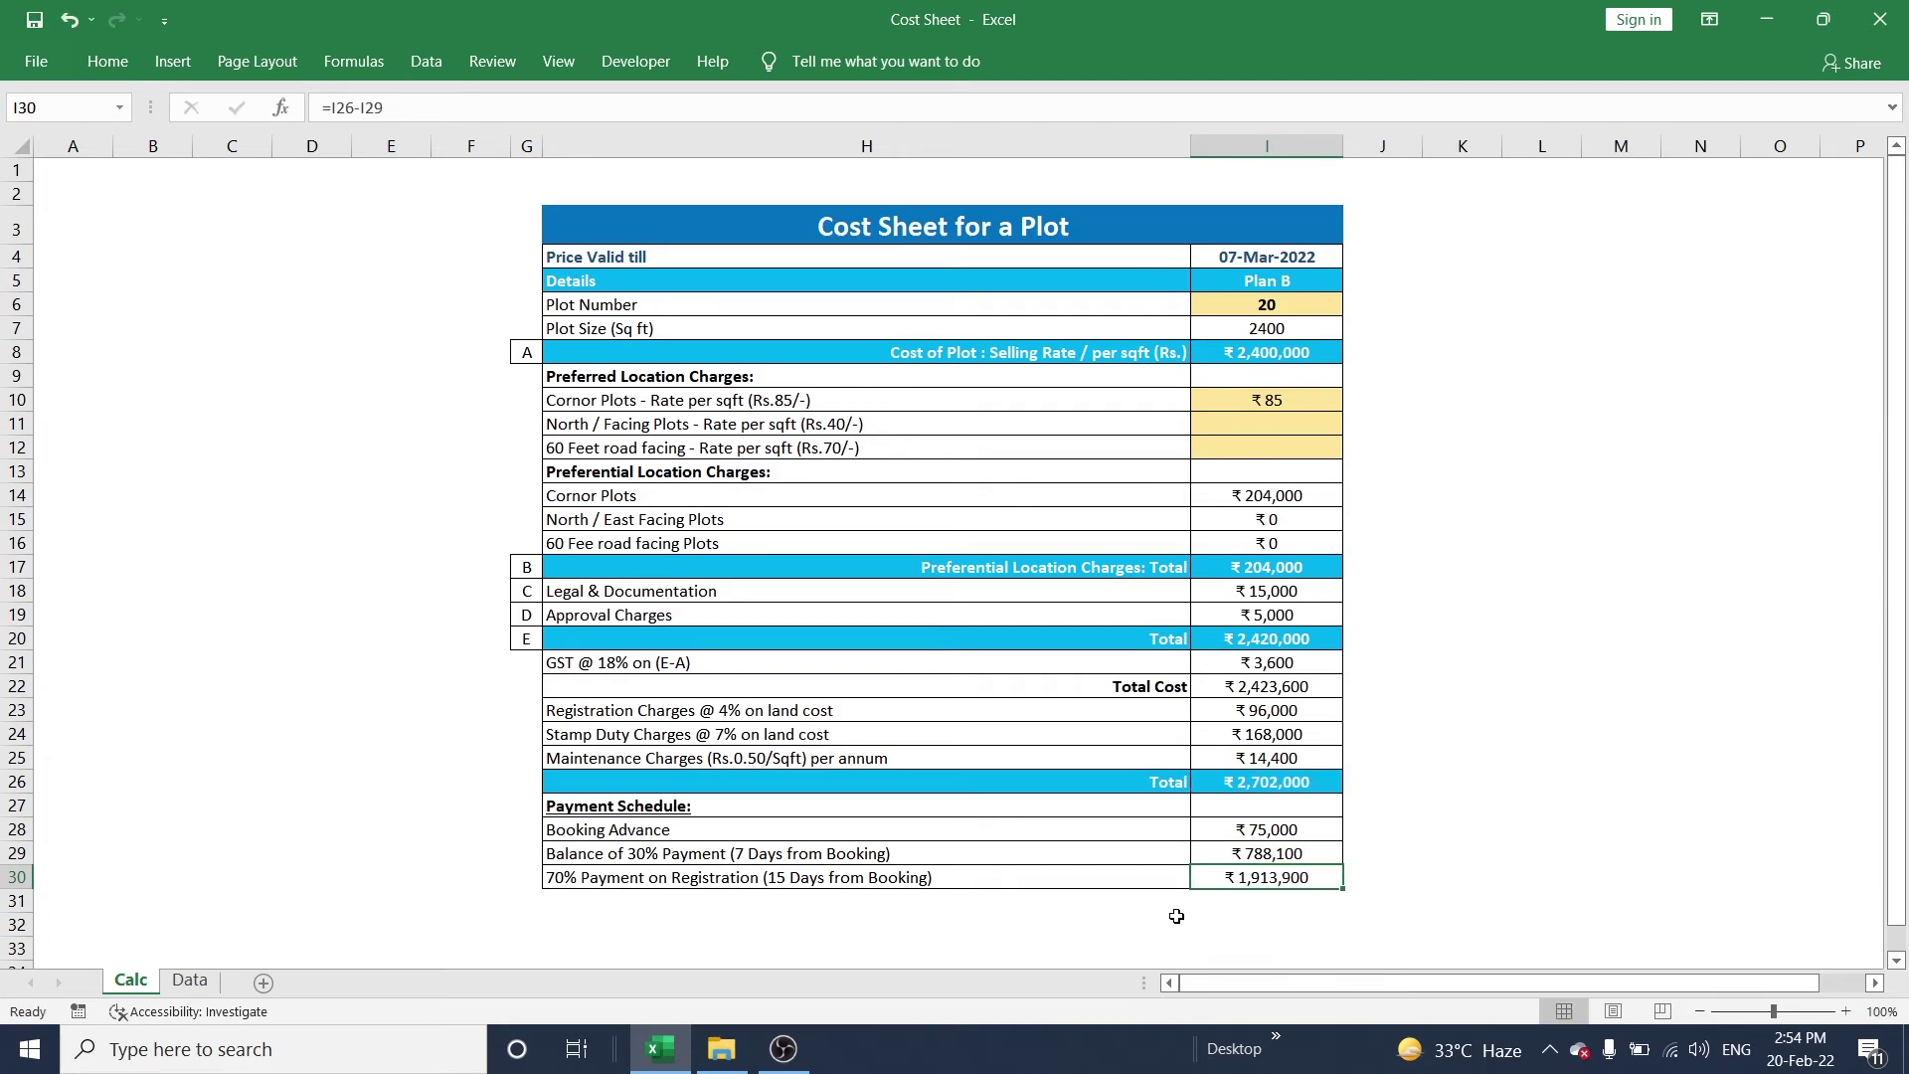
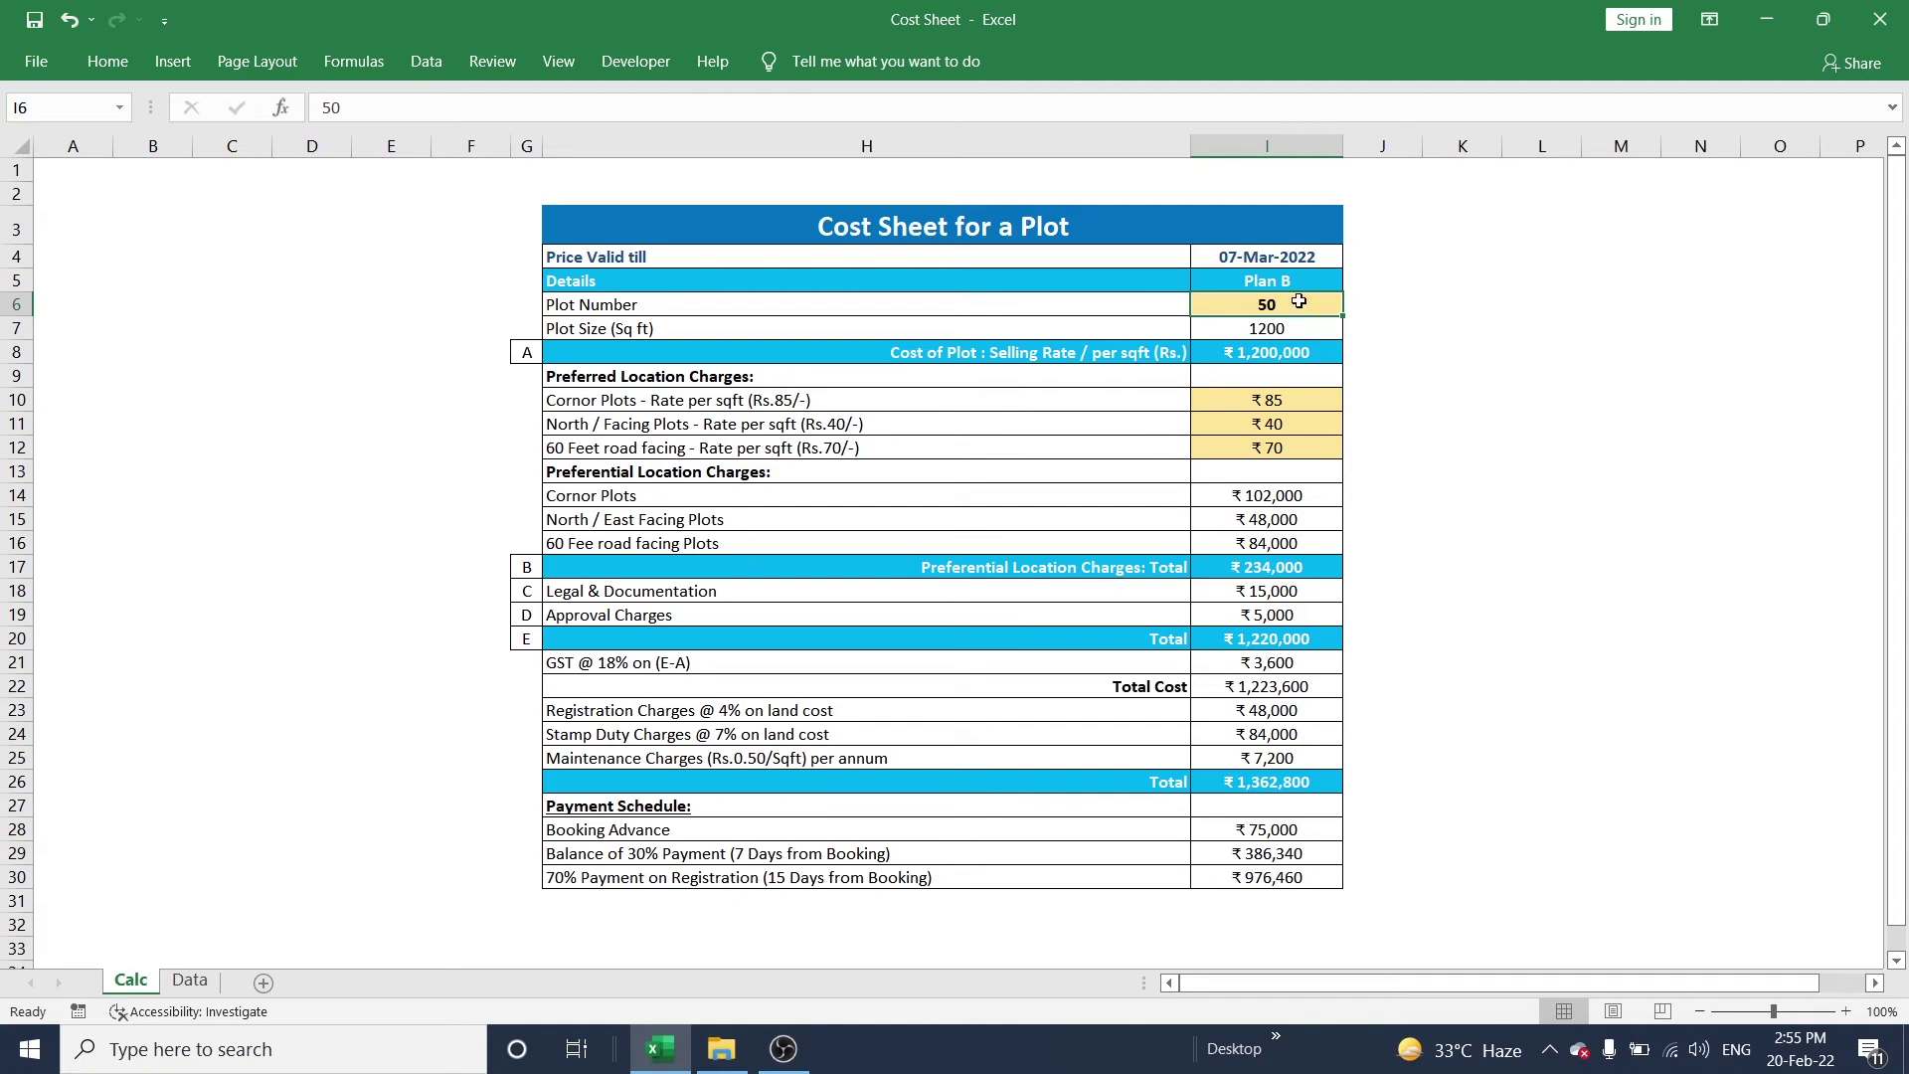
Change the plan in I5 to Plan A.
{"action": "left_click", "coordinate": [1306, 283]}
{"action": "left_click", "coordinate": [1352, 284]}
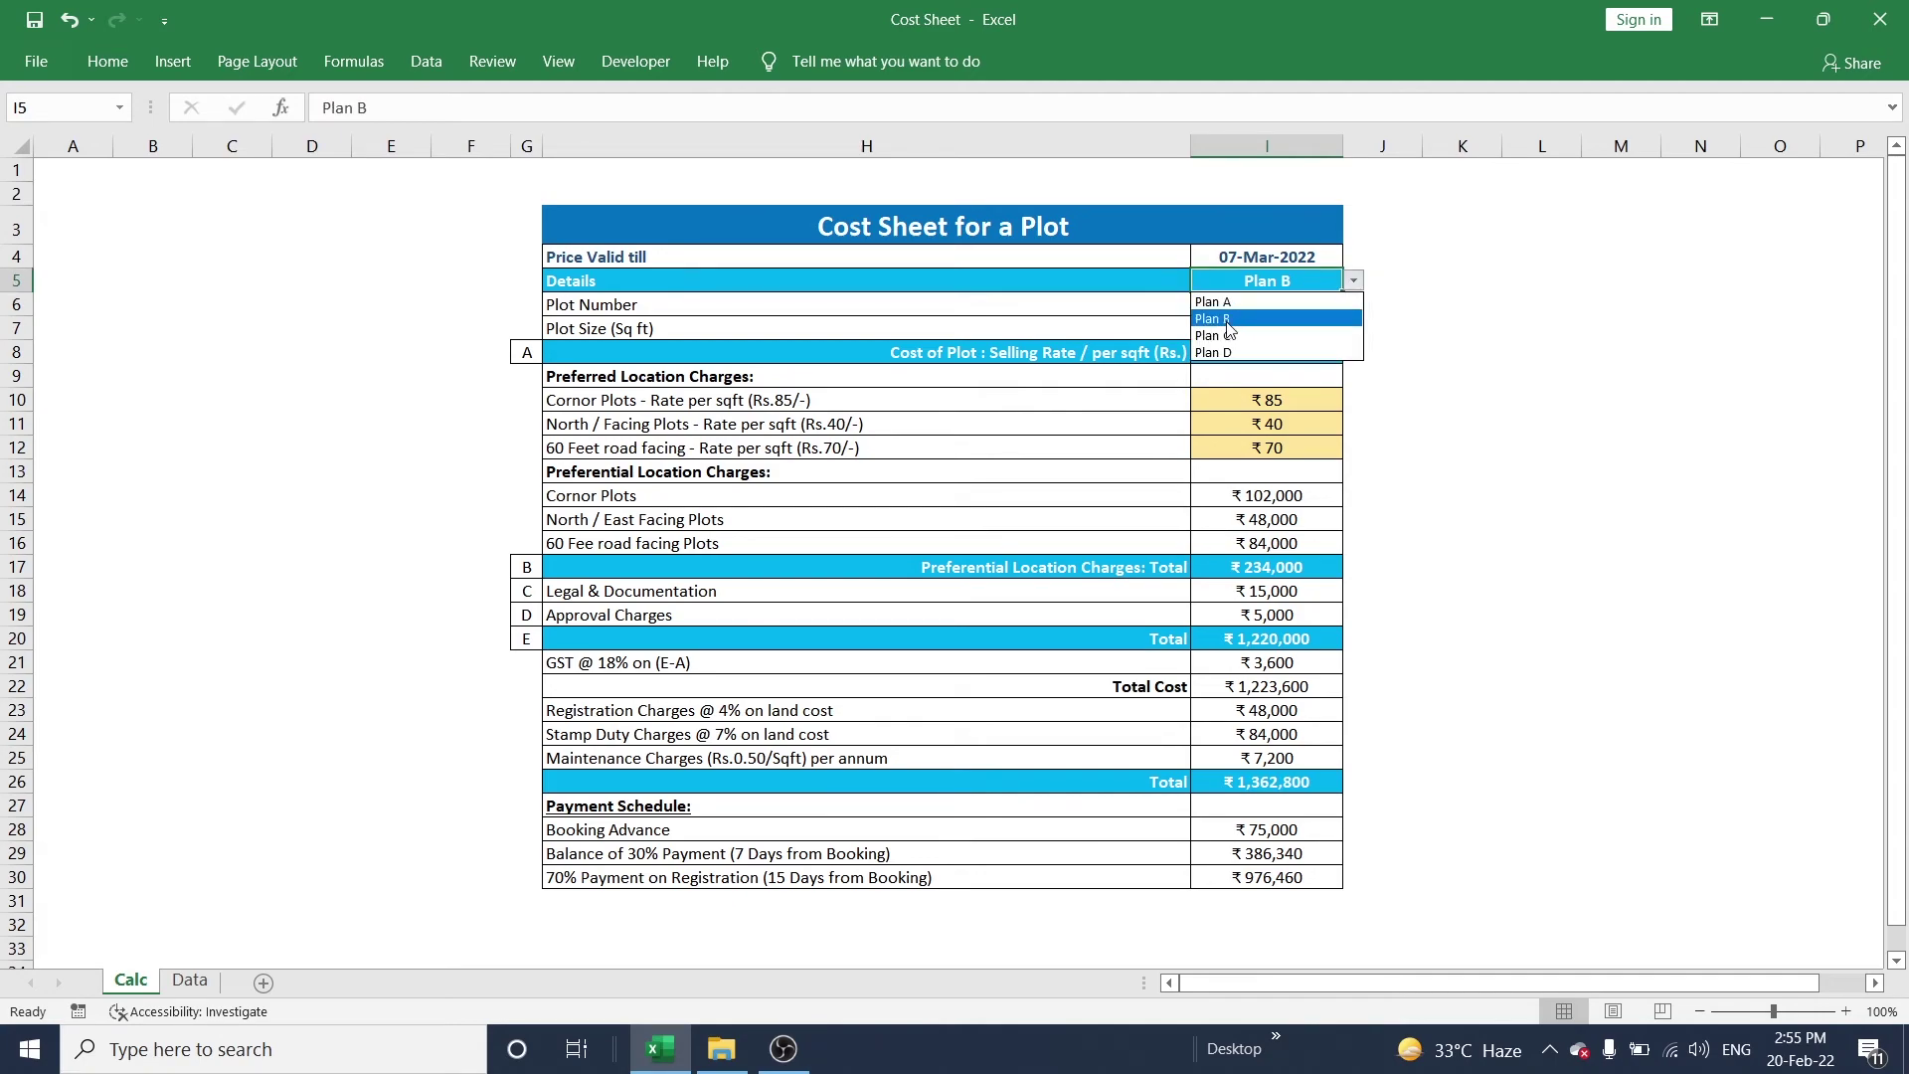
{"action": "left_click", "coordinate": [1230, 317]}
{"action": "left_click", "coordinate": [1475, 439]}
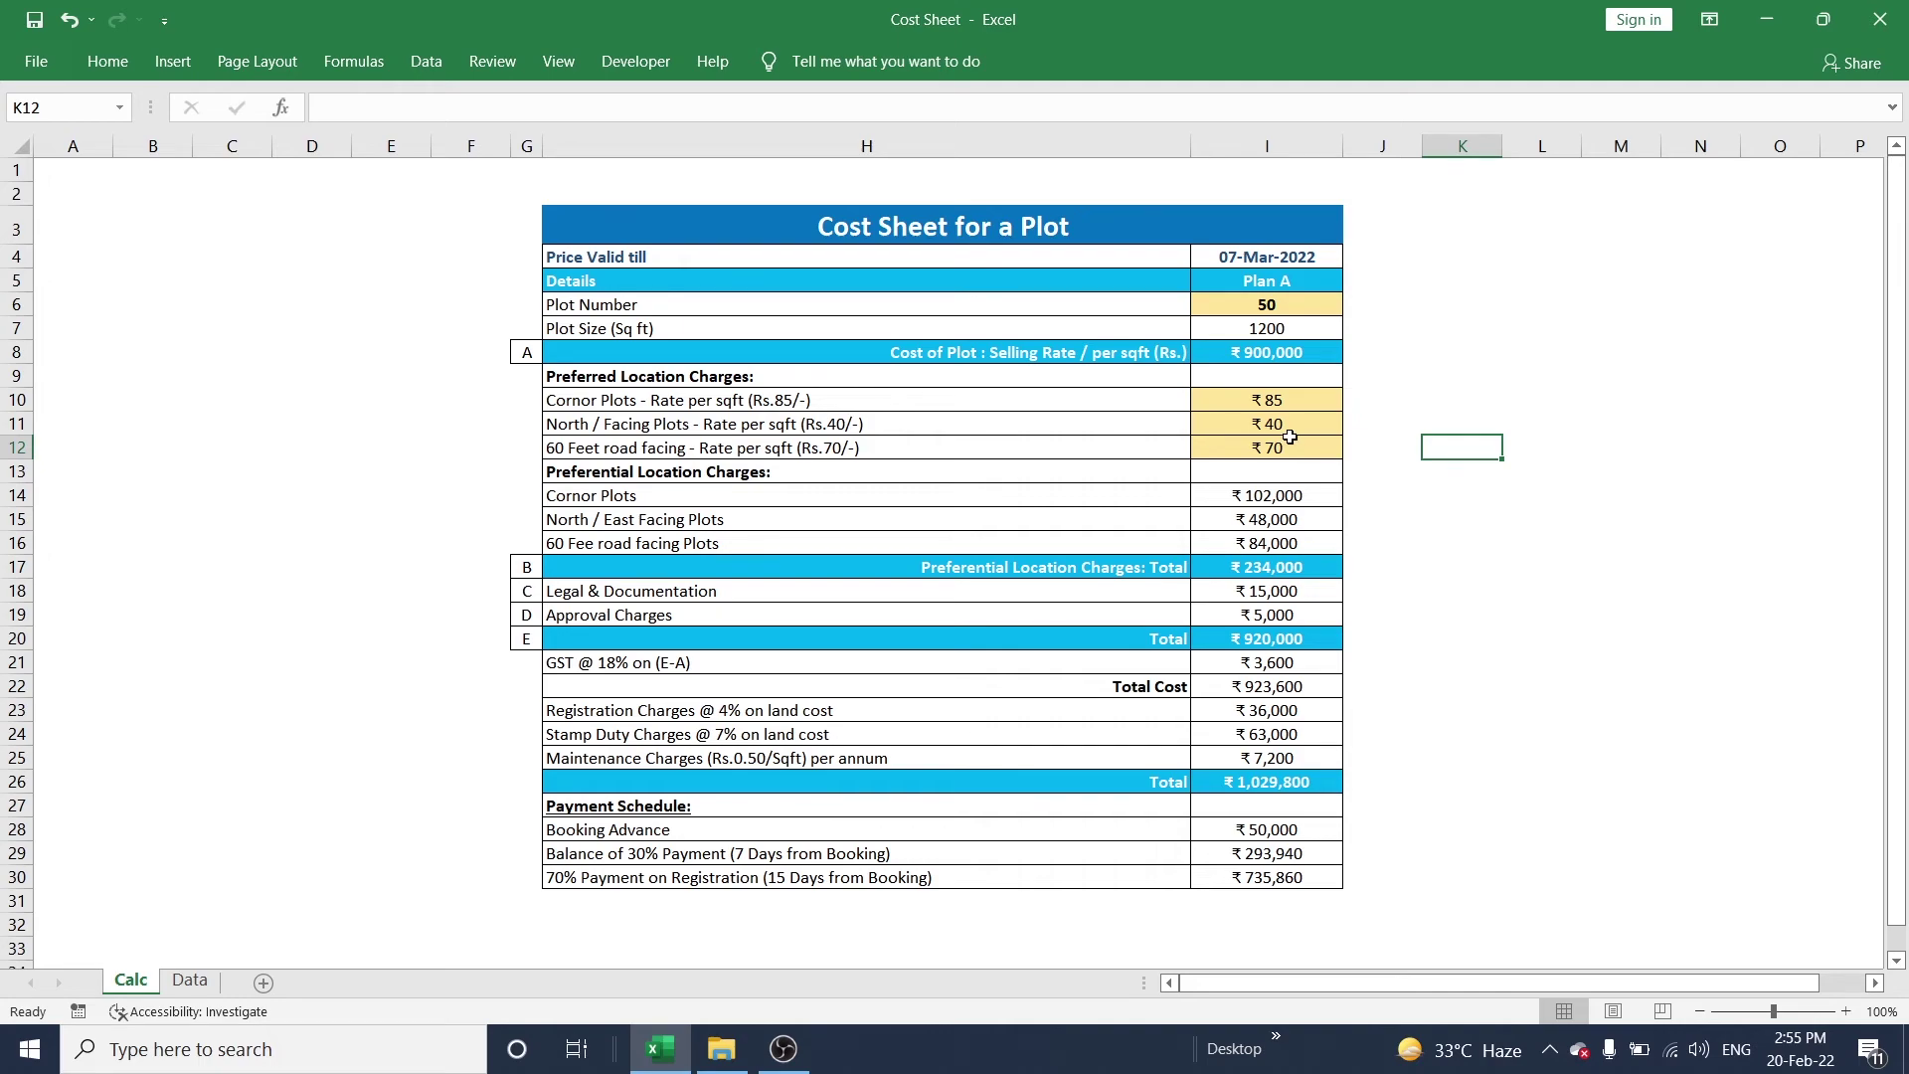
Check the corner plot rate in I10 against the preferential location charges below it.
{"action": "left_click", "coordinate": [1290, 399]}
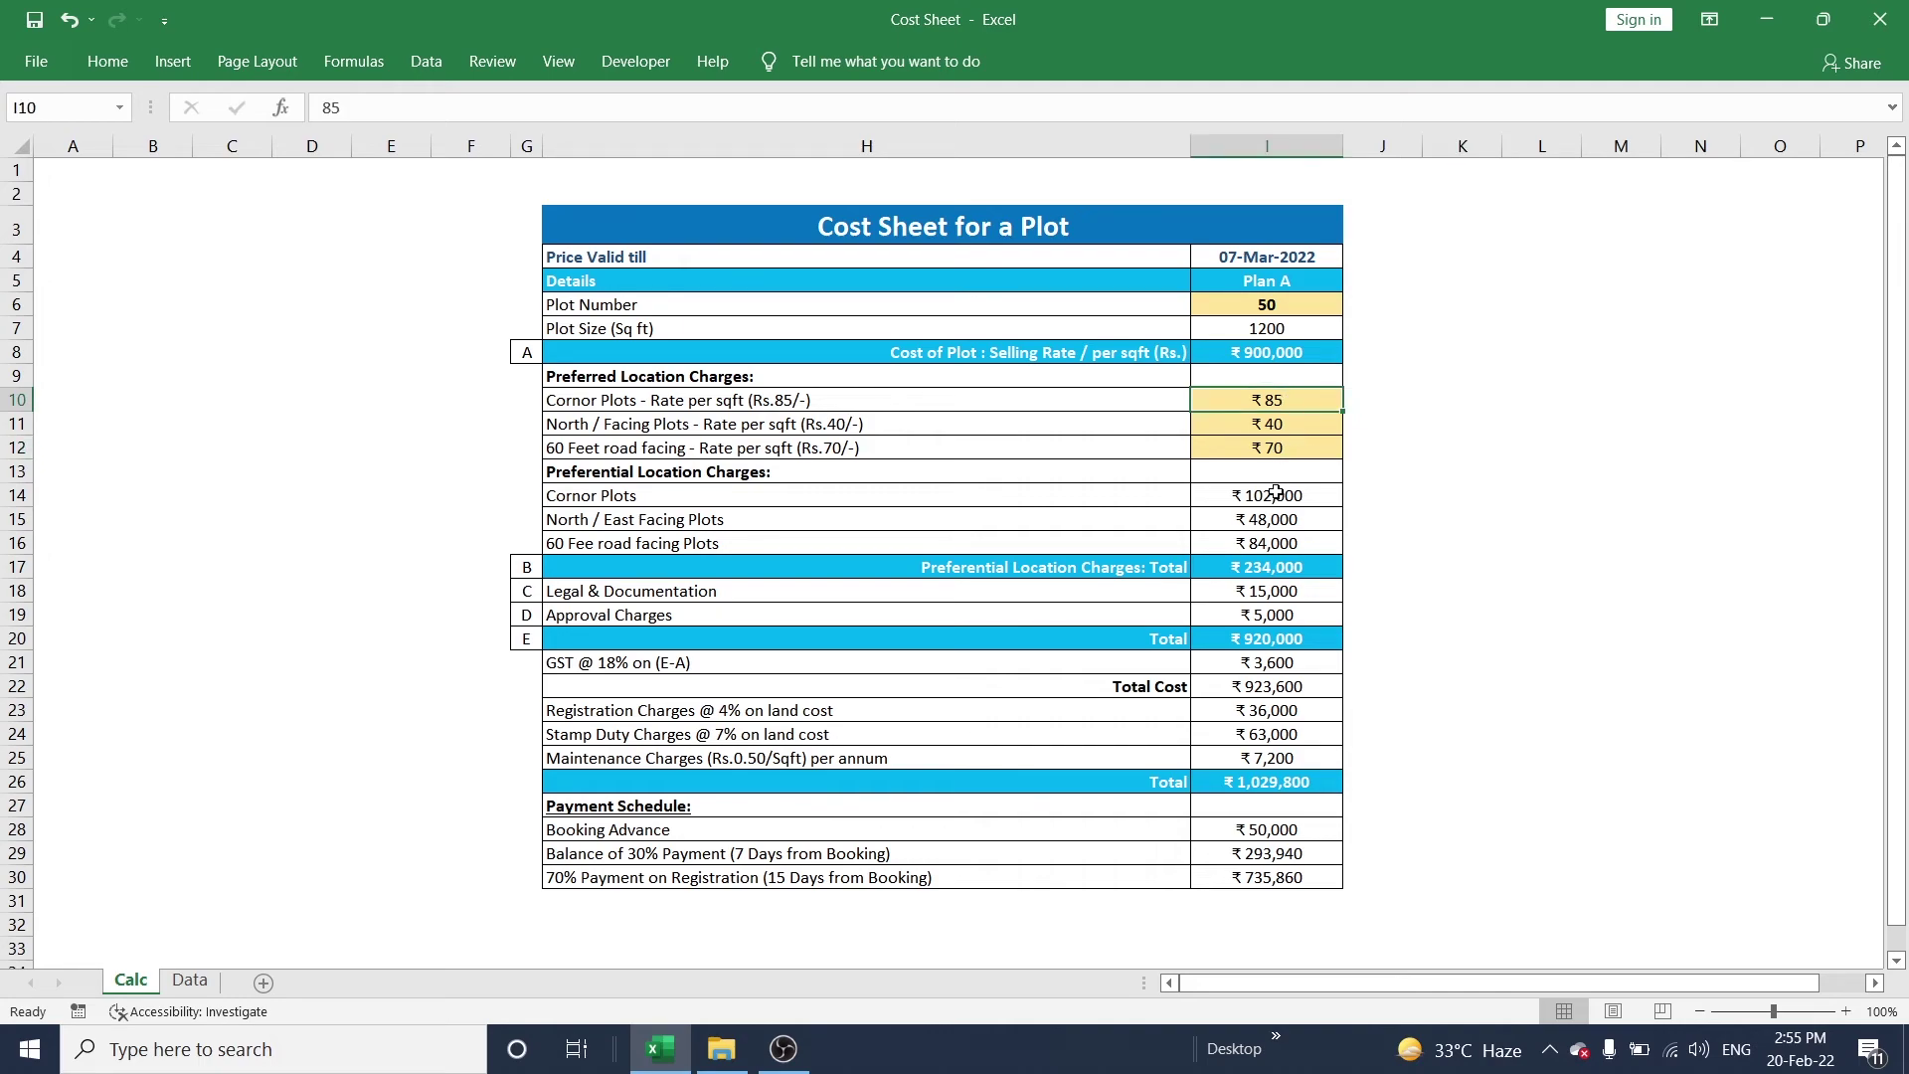
{"action": "left_click", "coordinate": [1503, 379]}
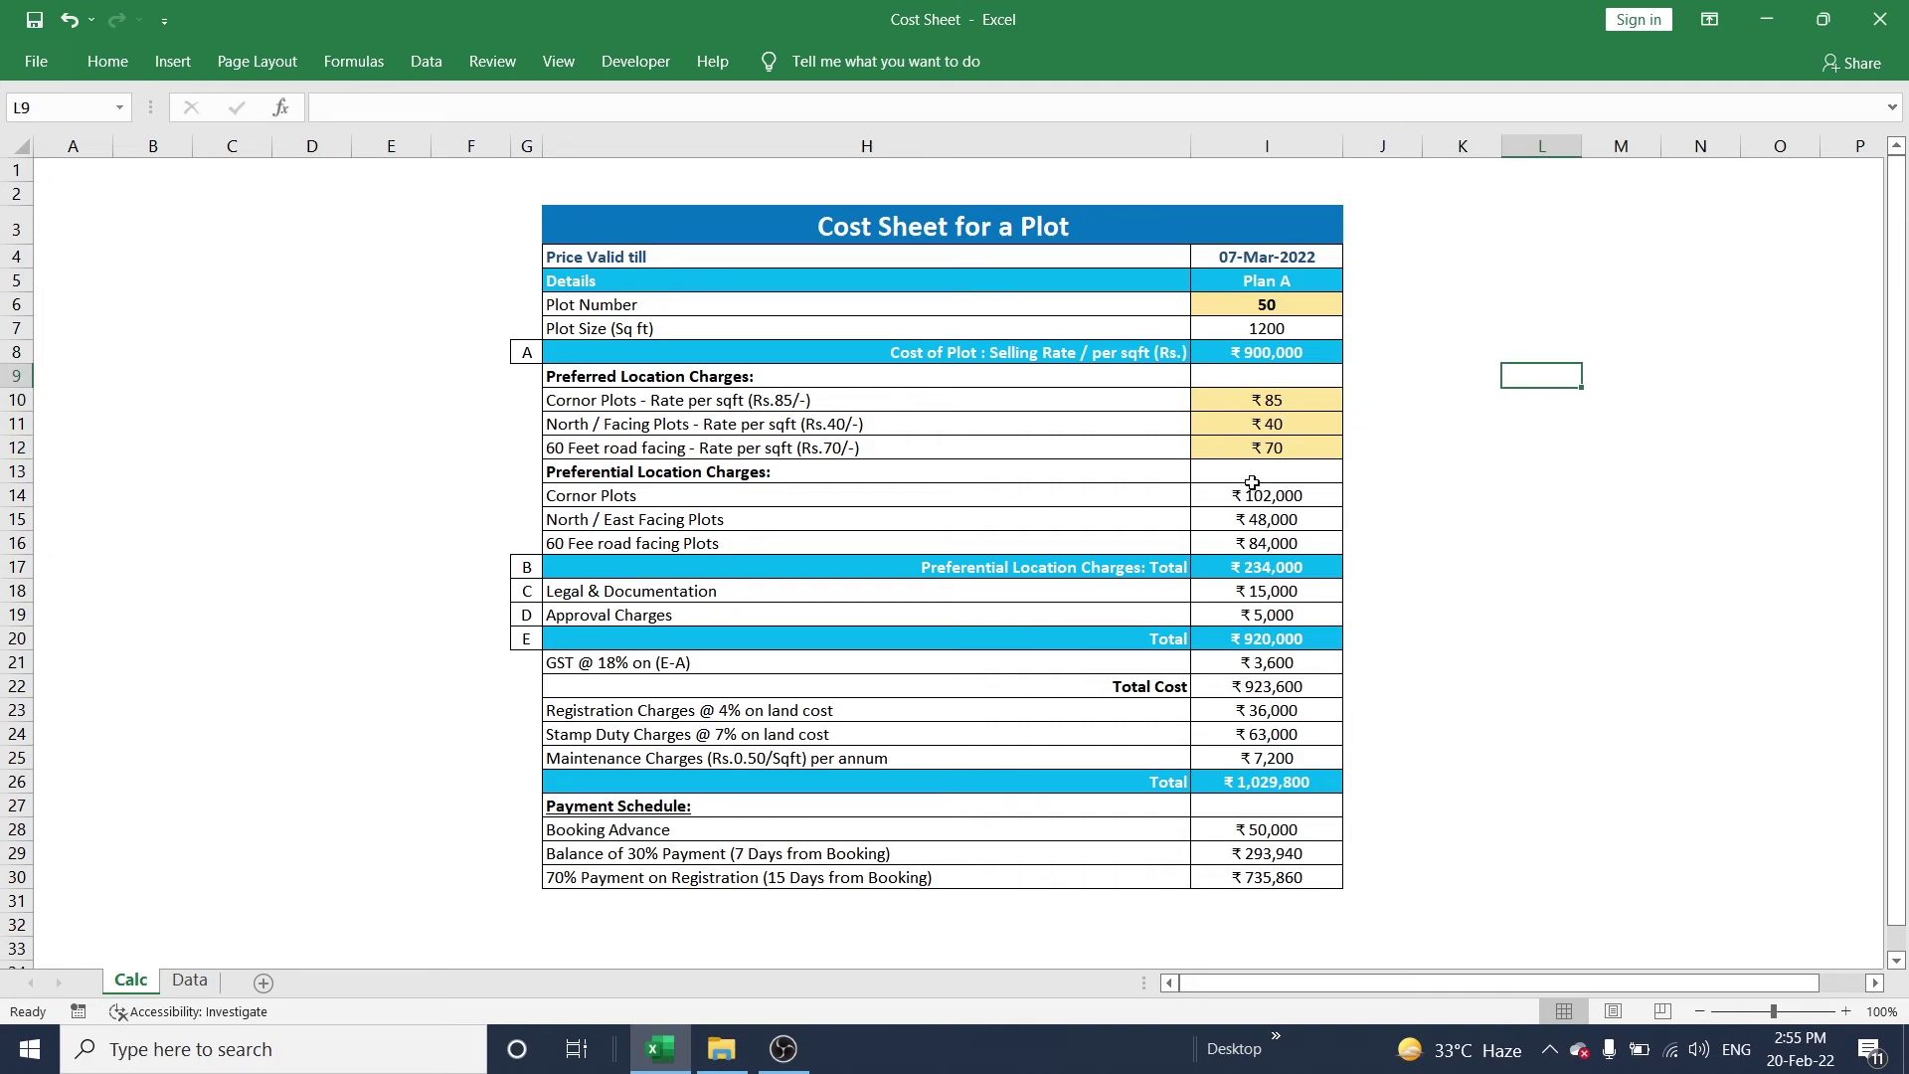
{"action": "left_click", "coordinate": [1284, 401]}
Set the plot number in I6 to 100 and review the recalculated charges and payments in I13:I30.
{"action": "left_click", "coordinate": [1285, 309]}
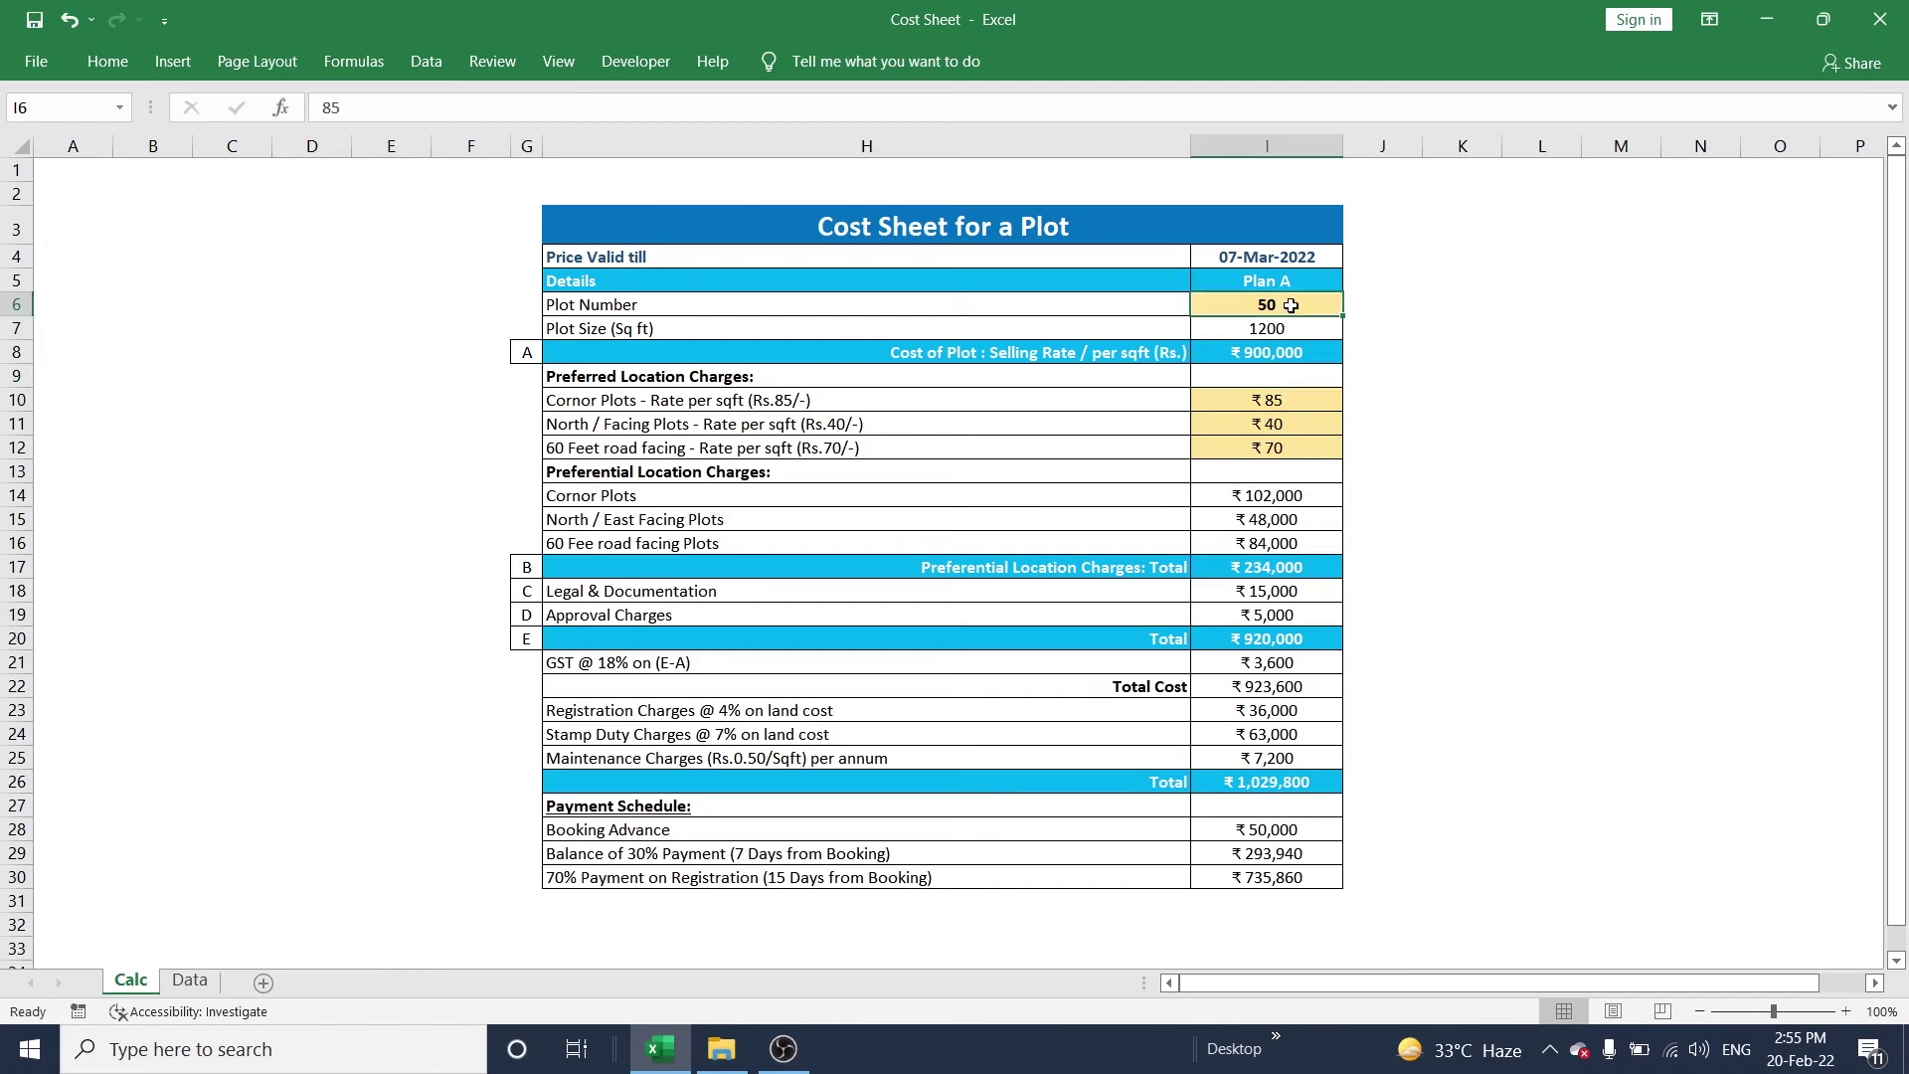
{"action": "type", "text": "100"}
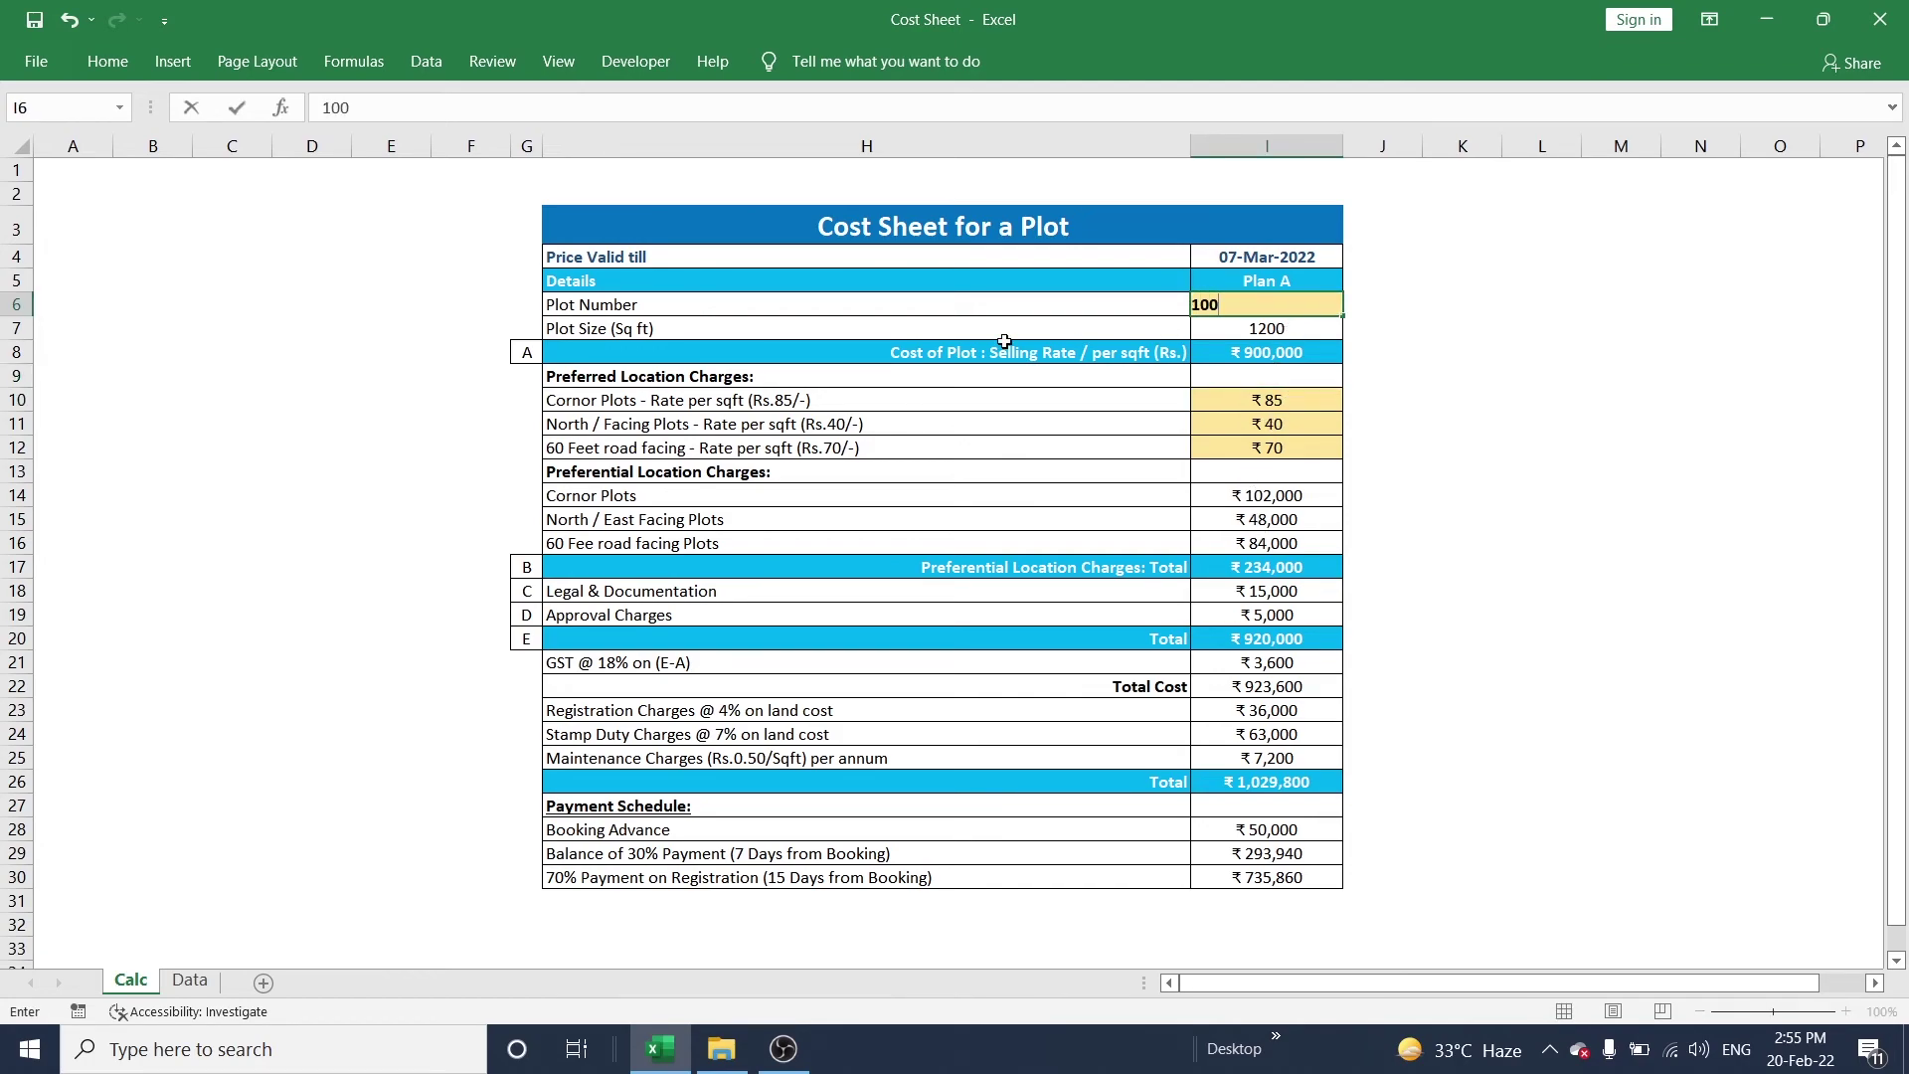
{"action": "key", "text": "ctrl+Return"}
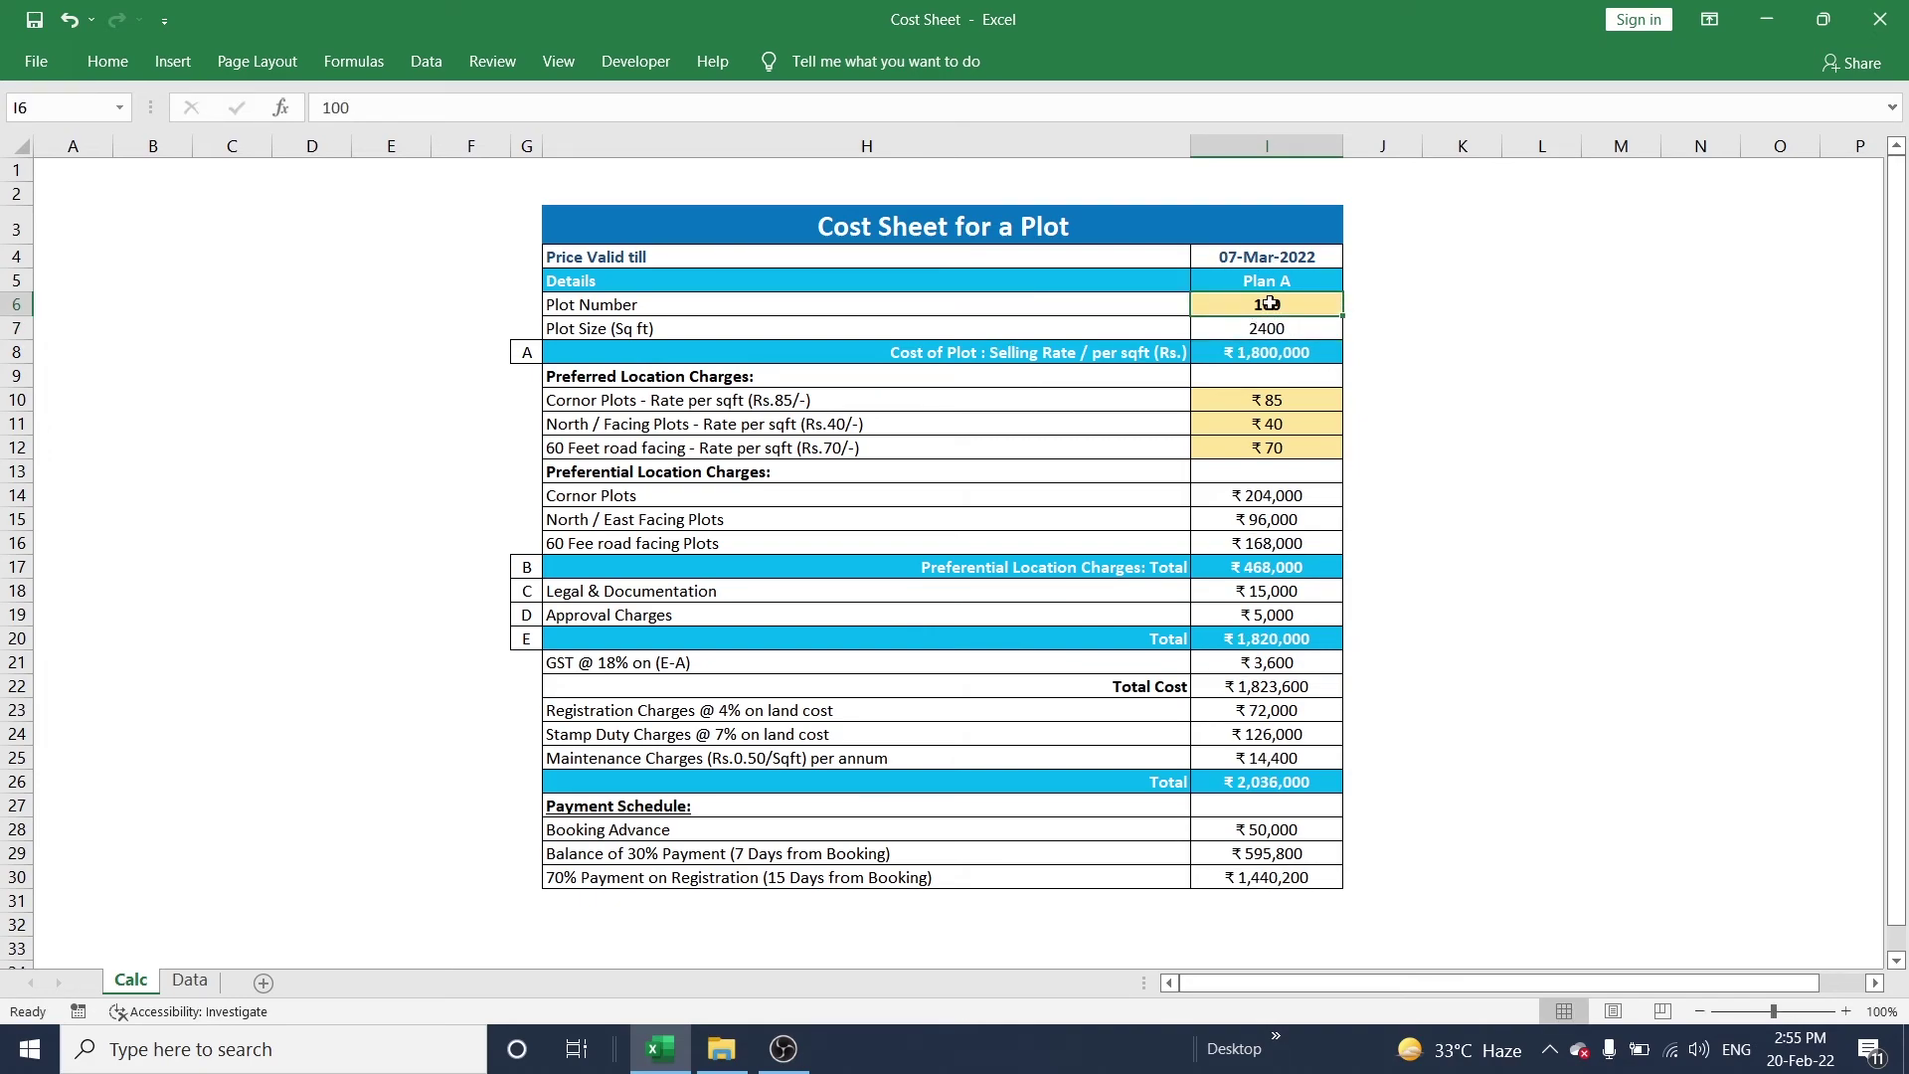
{"action": "left_click_drag", "start_coordinate": [1258, 476], "coordinate": [1254, 875]}
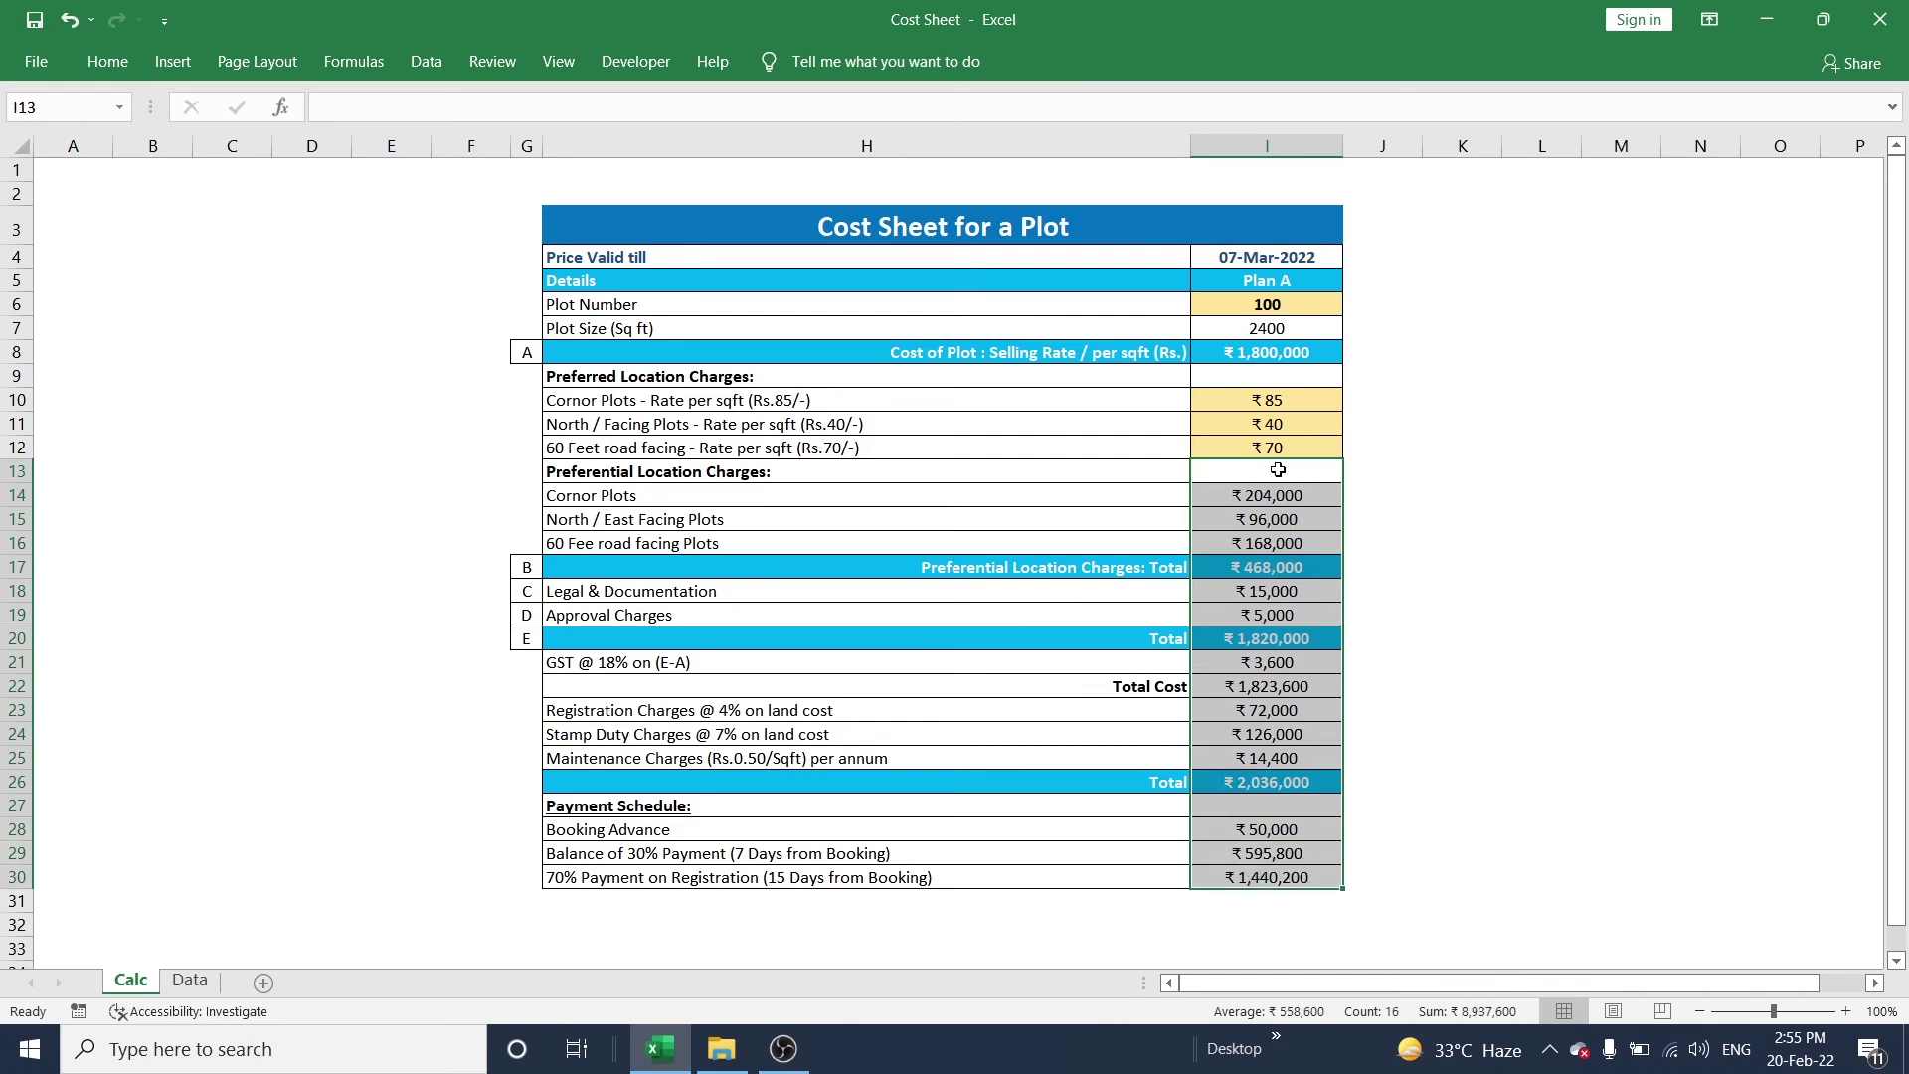
Re-enter the 60 Feet road facing rate in I12 as 70.
{"action": "left_click", "coordinate": [1273, 421]}
{"action": "key", "text": "Down"}
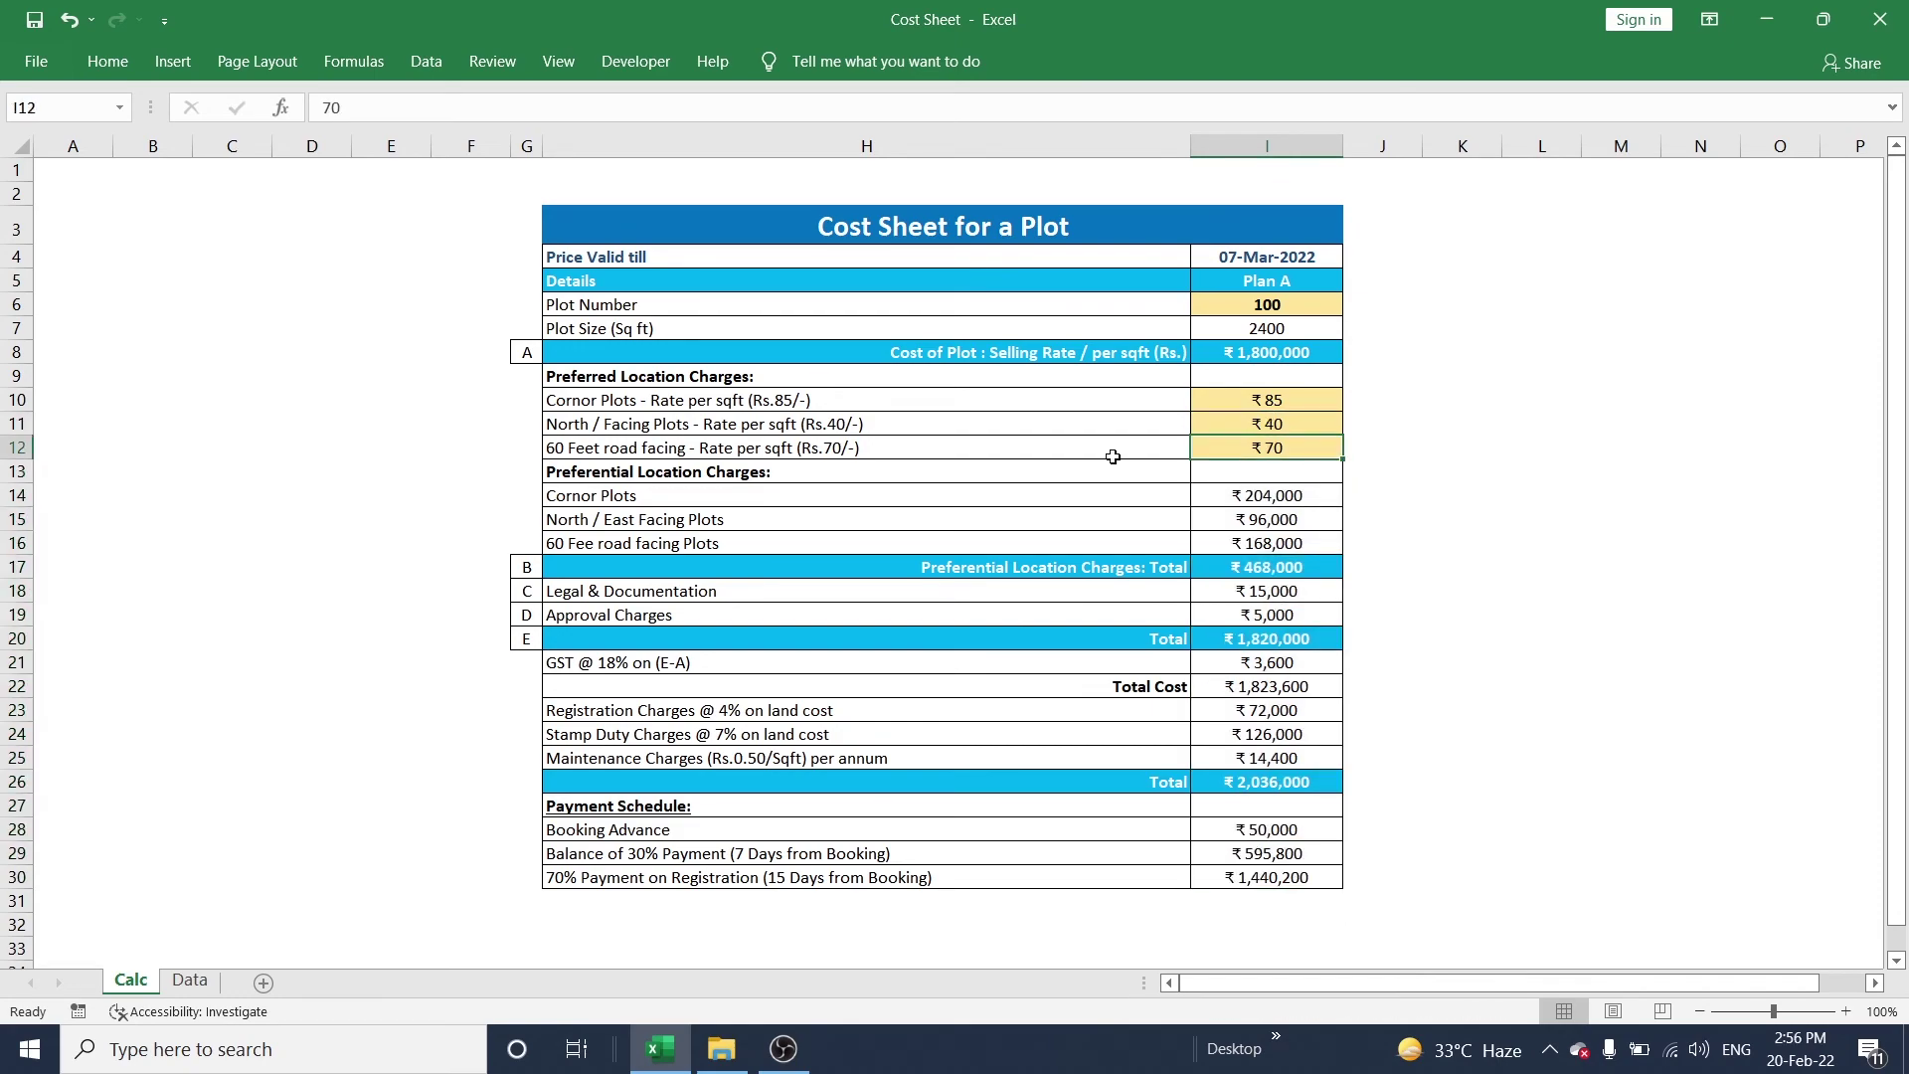
{"action": "type", "text": "70"}
{"action": "key", "text": "Return"}
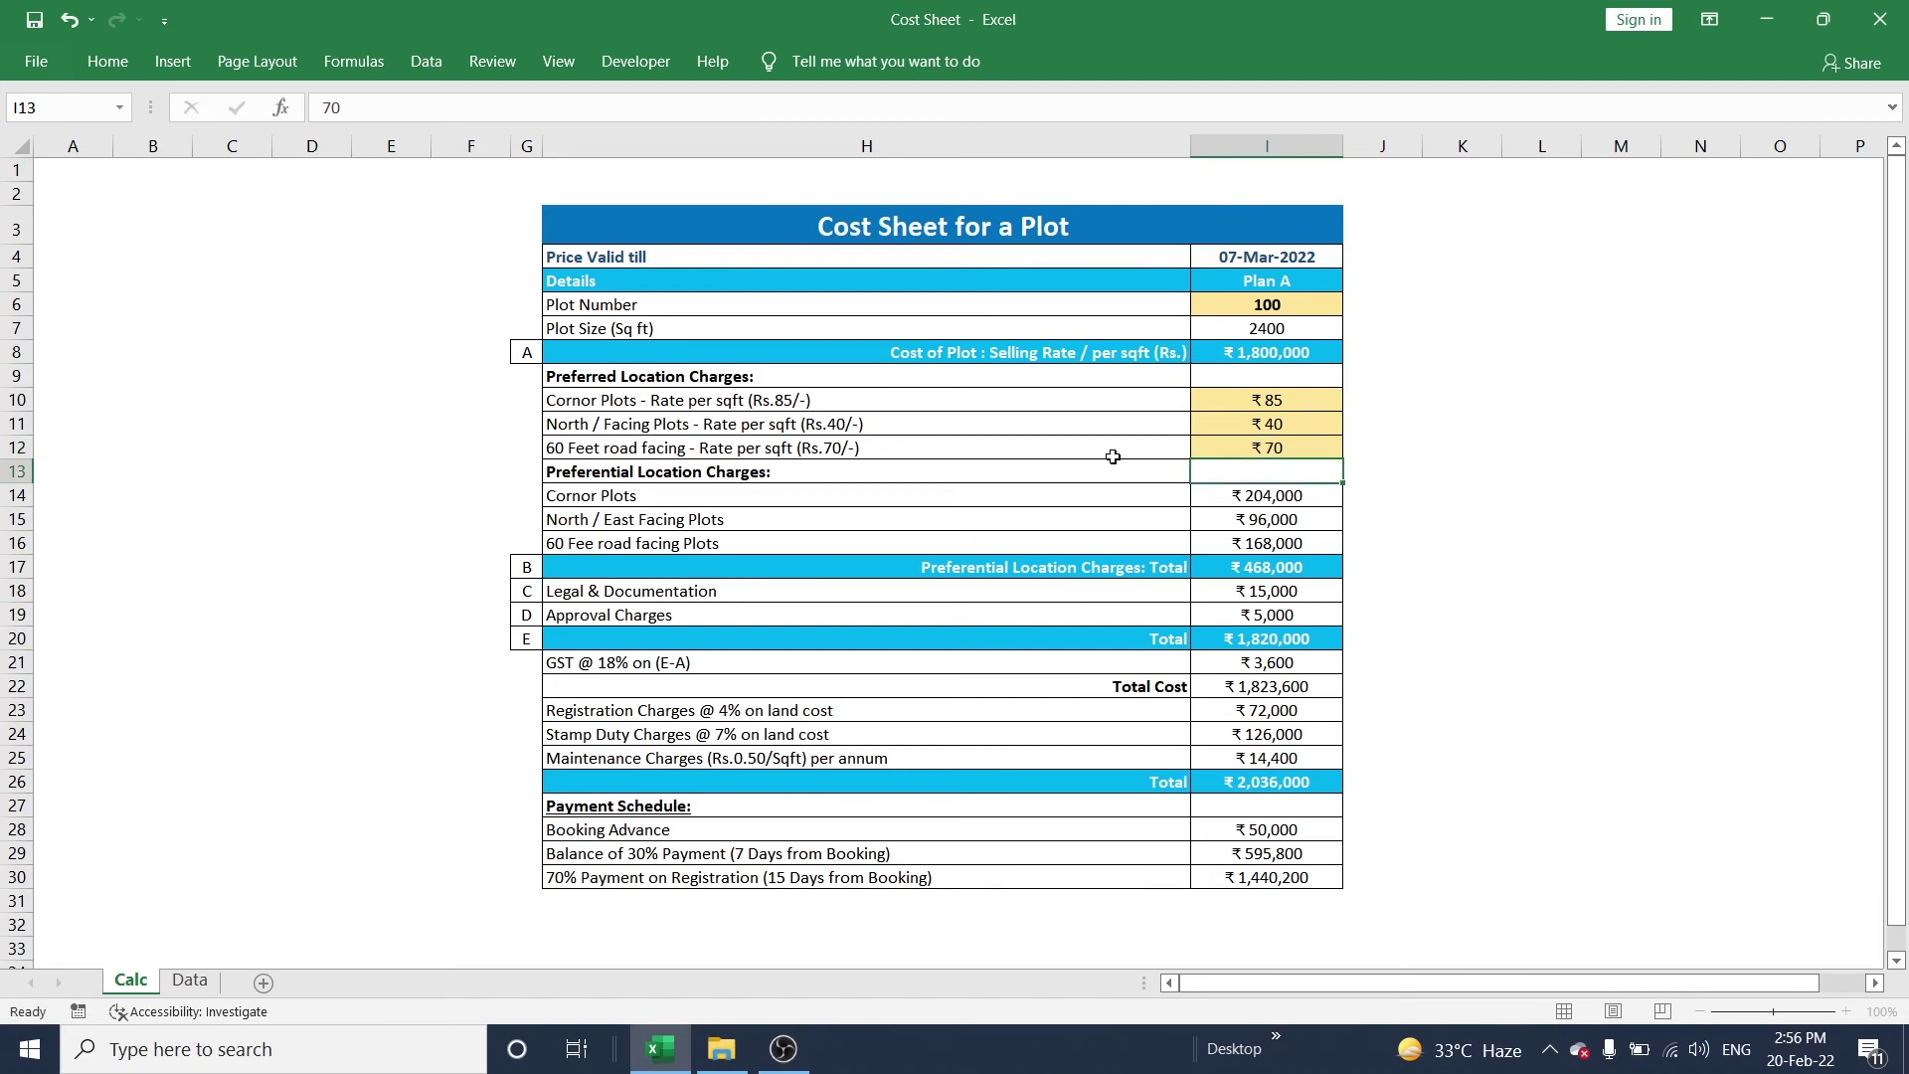
{"action": "key", "text": "Up"}
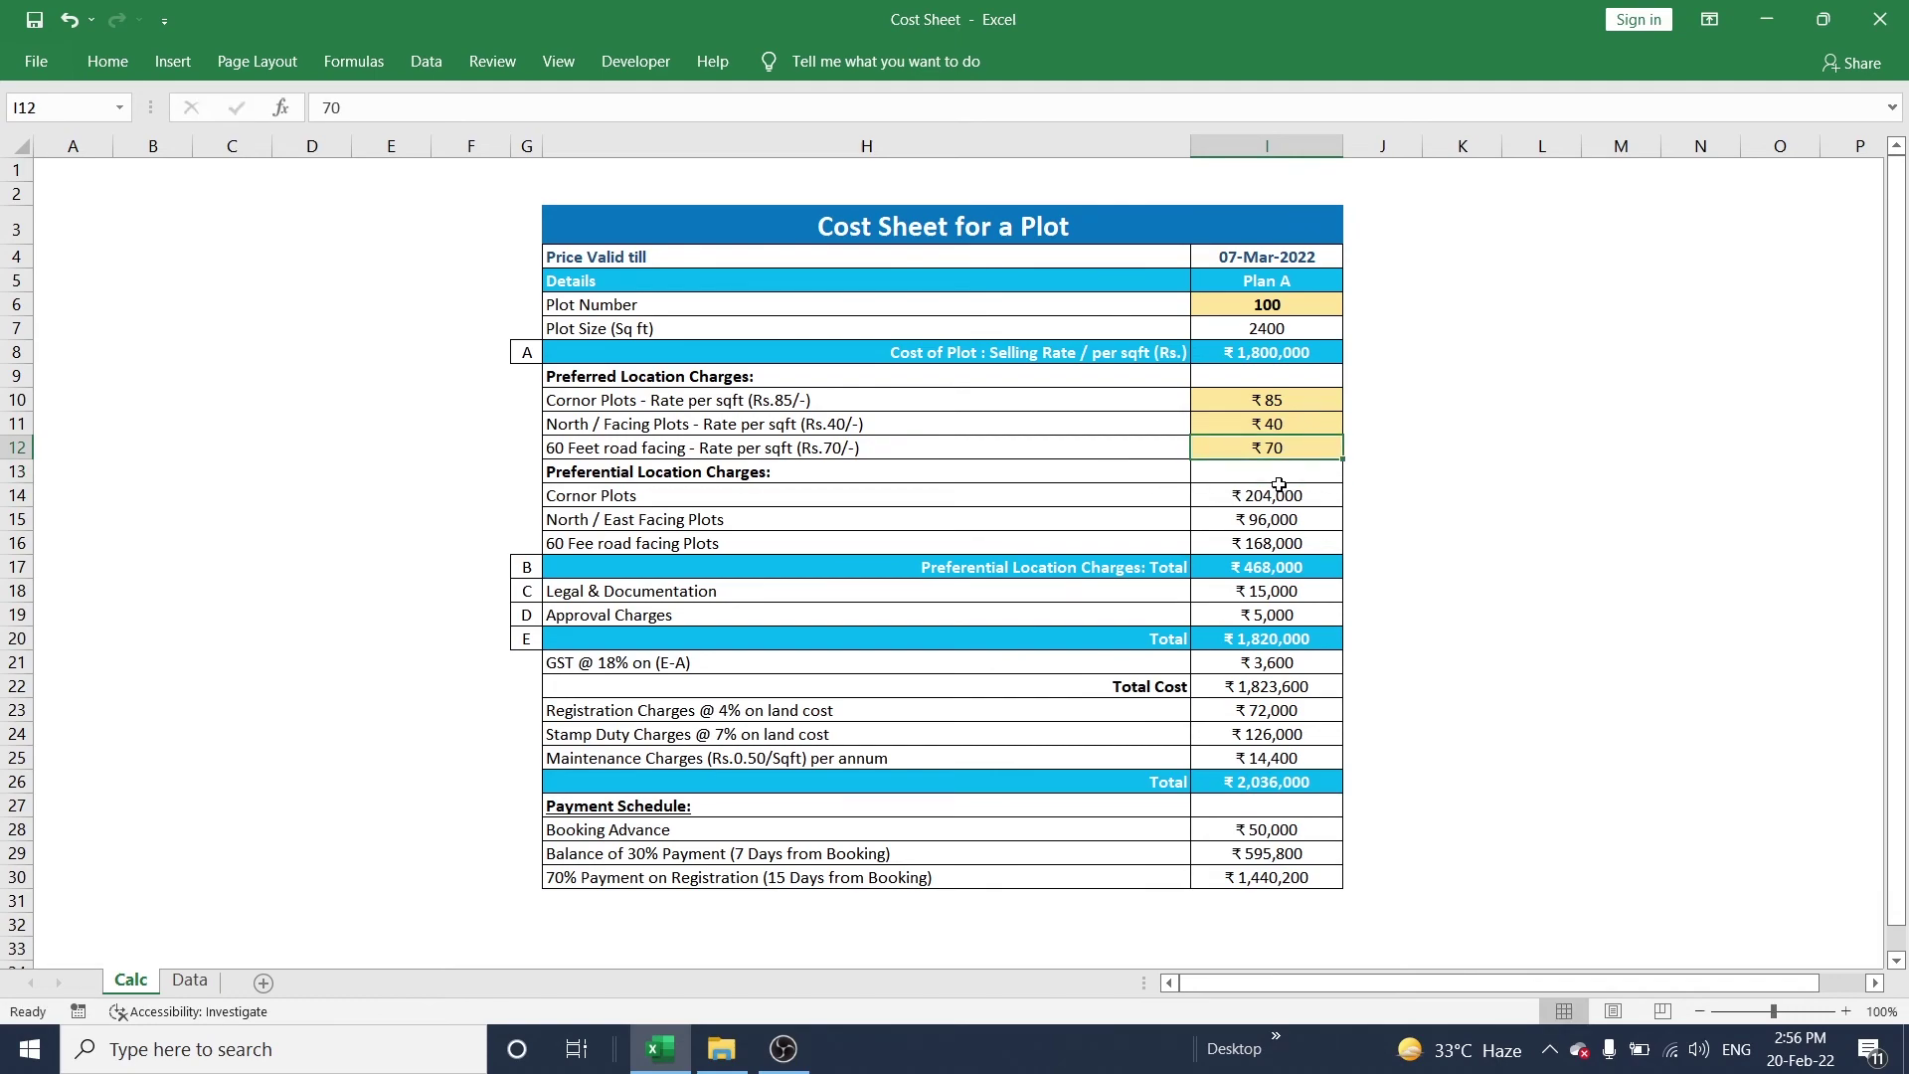
Set the plot number in I6 to 75.
{"action": "left_click", "coordinate": [1278, 305]}
{"action": "type", "text": "15"}
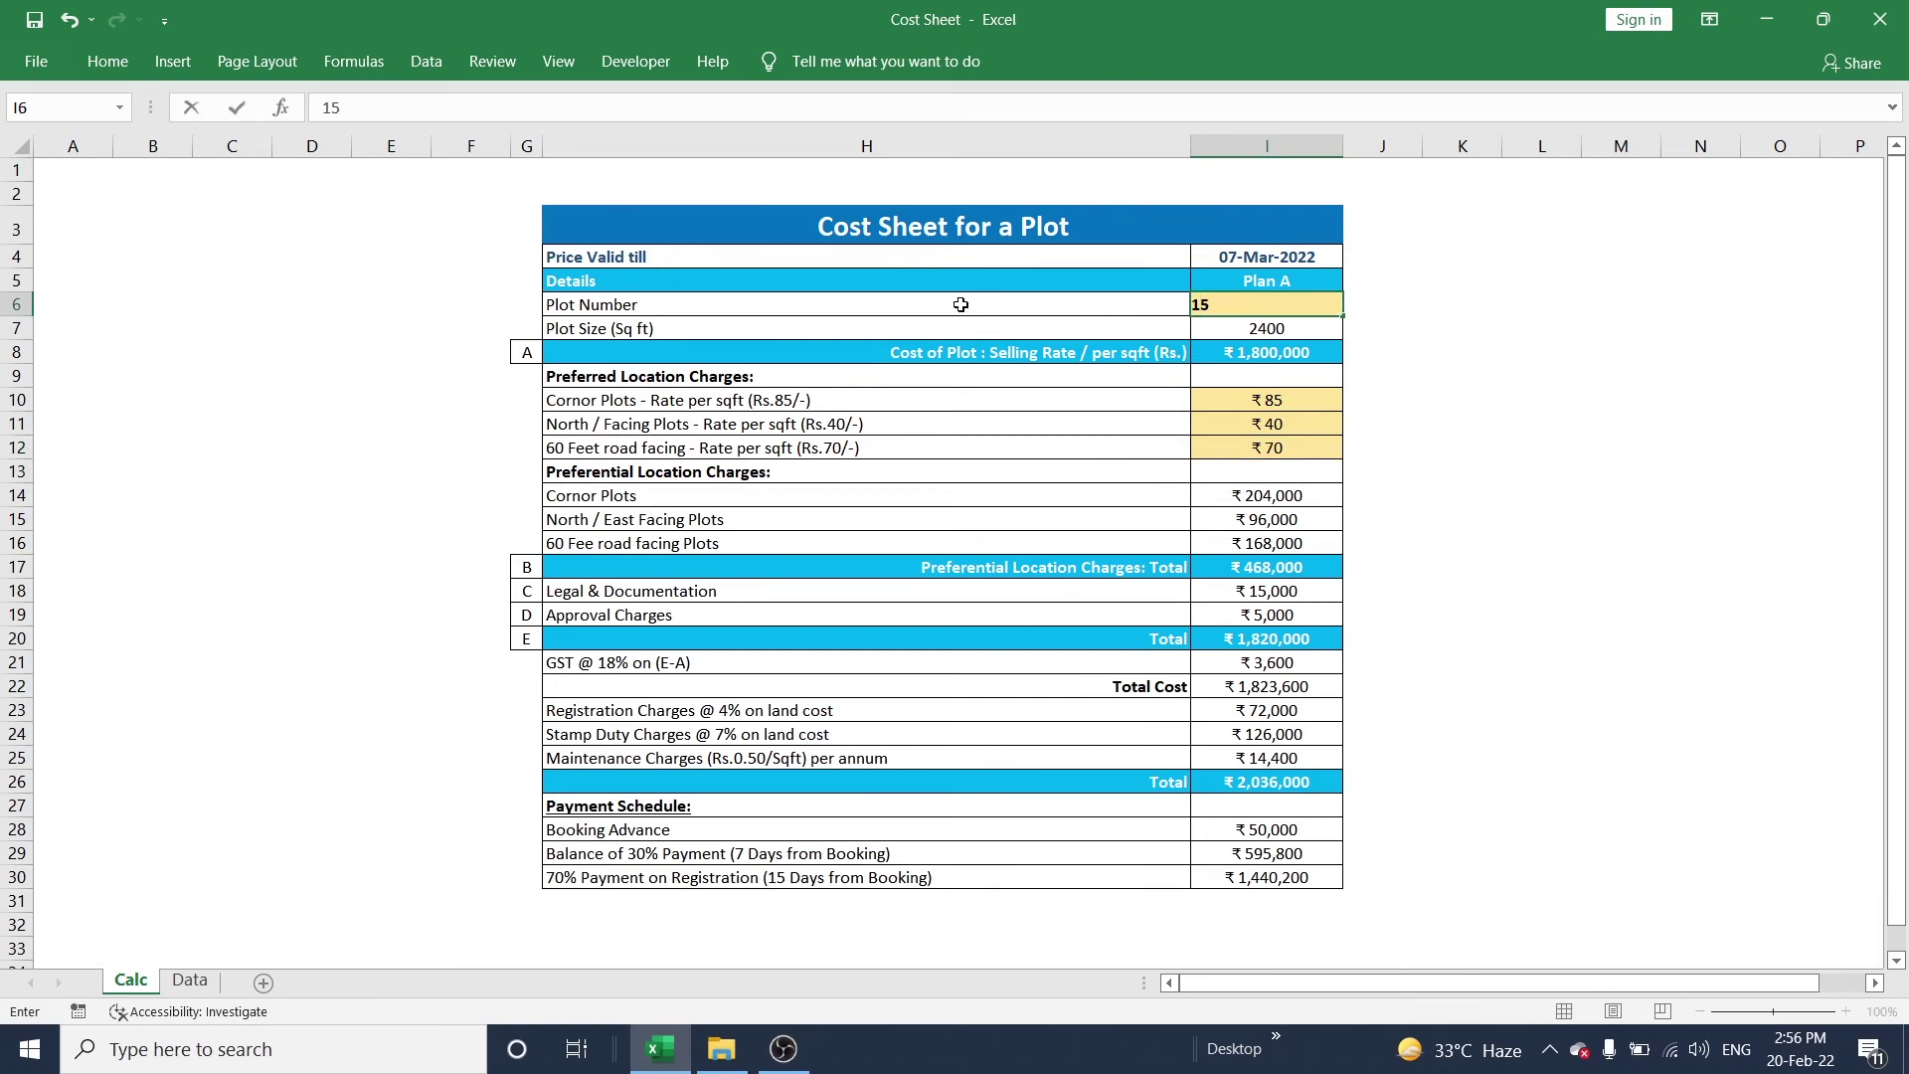
{"action": "key", "text": "Escape"}
{"action": "type", "text": "75"}
{"action": "key", "text": "Return"}
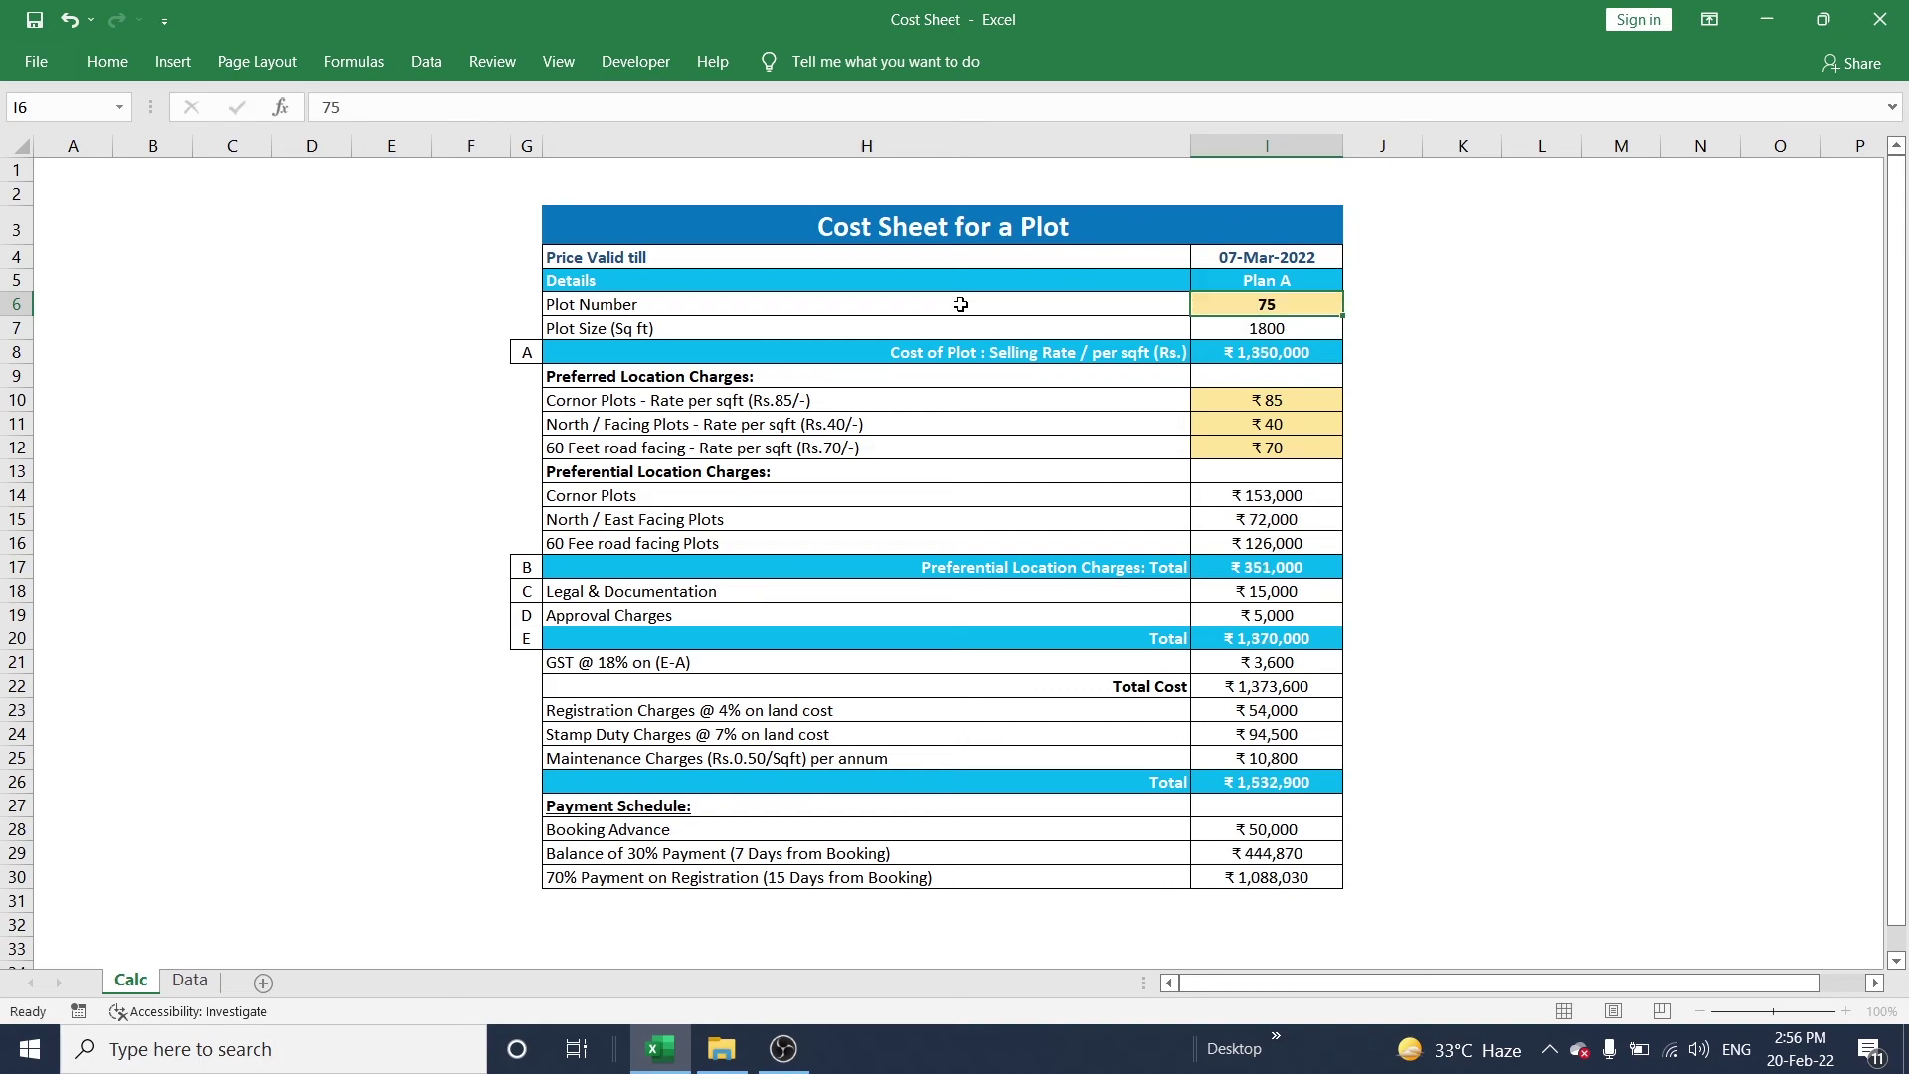
Switch the plan in I5 to Plan D and review the recalculated charges and payment schedule in column I.
{"action": "left_click", "coordinate": [1332, 283]}
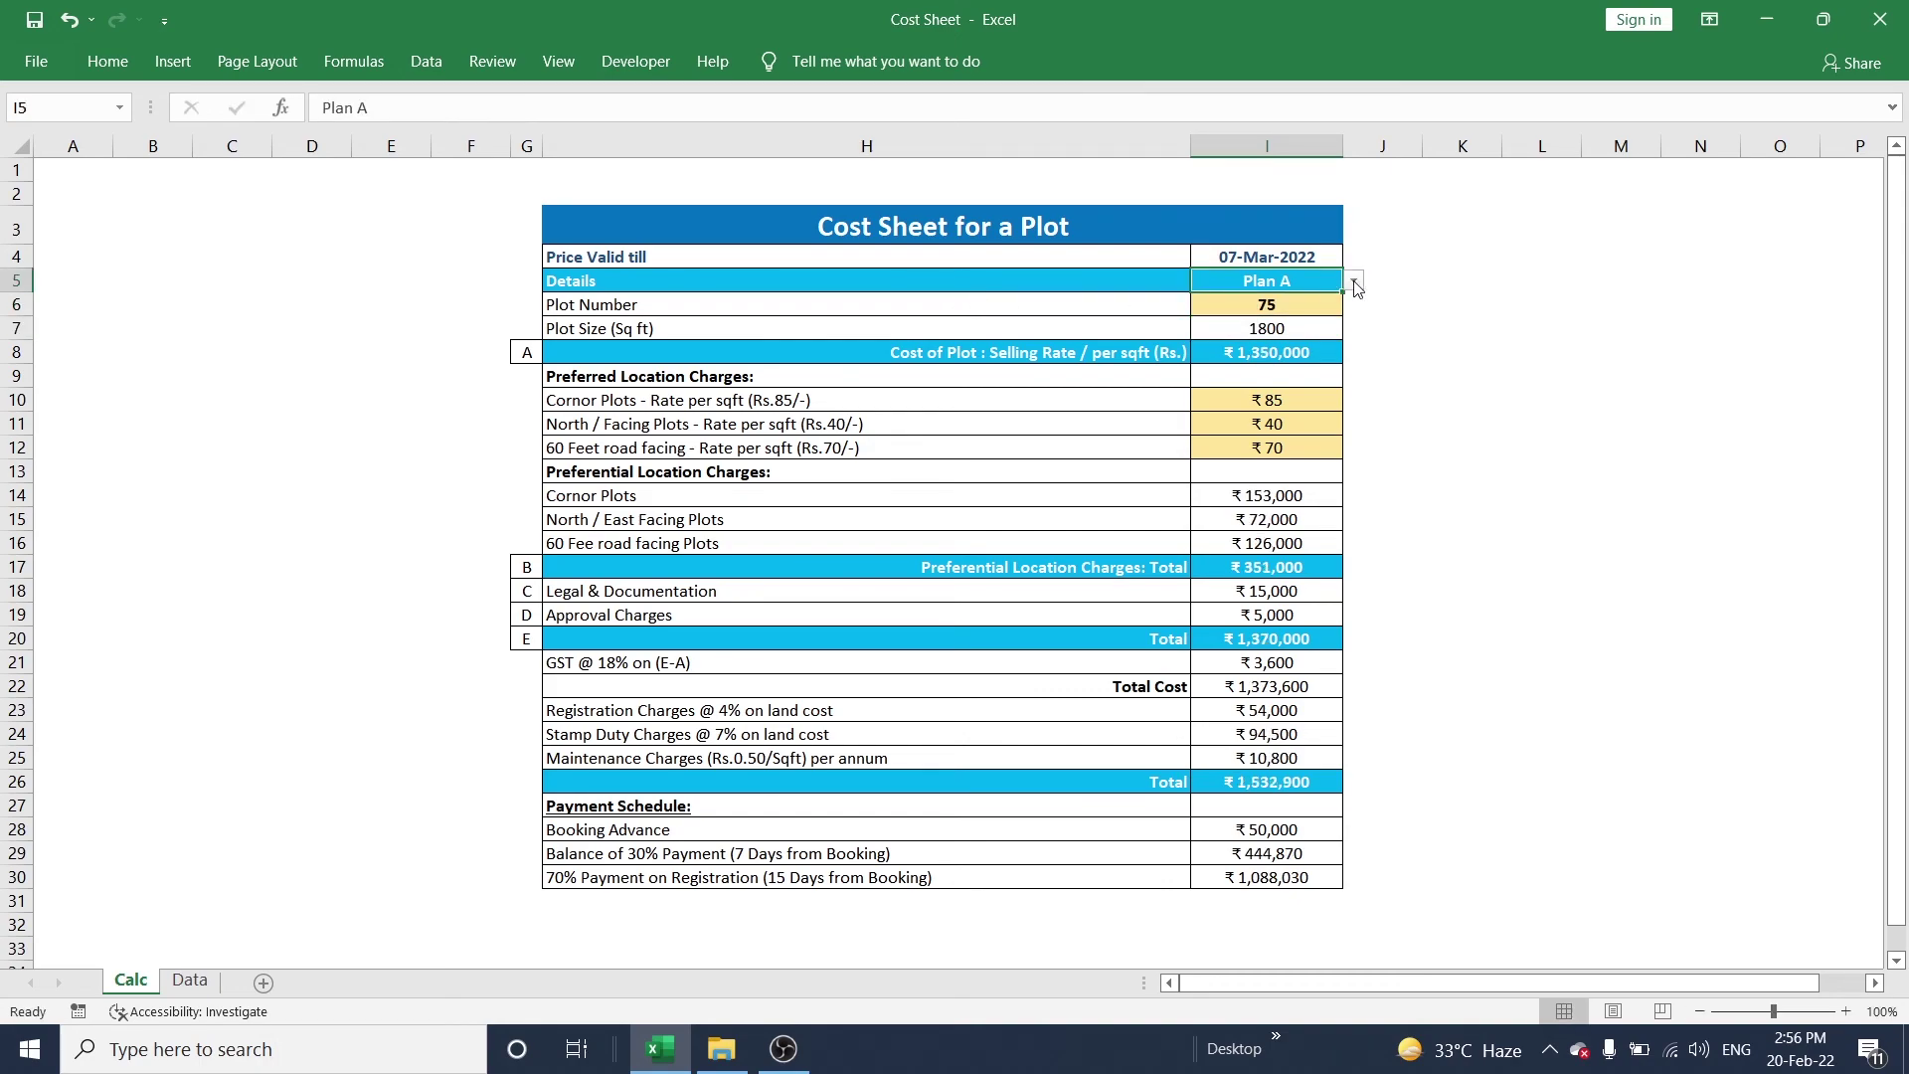
{"action": "left_click", "coordinate": [1353, 280]}
{"action": "left_click", "coordinate": [1259, 352]}
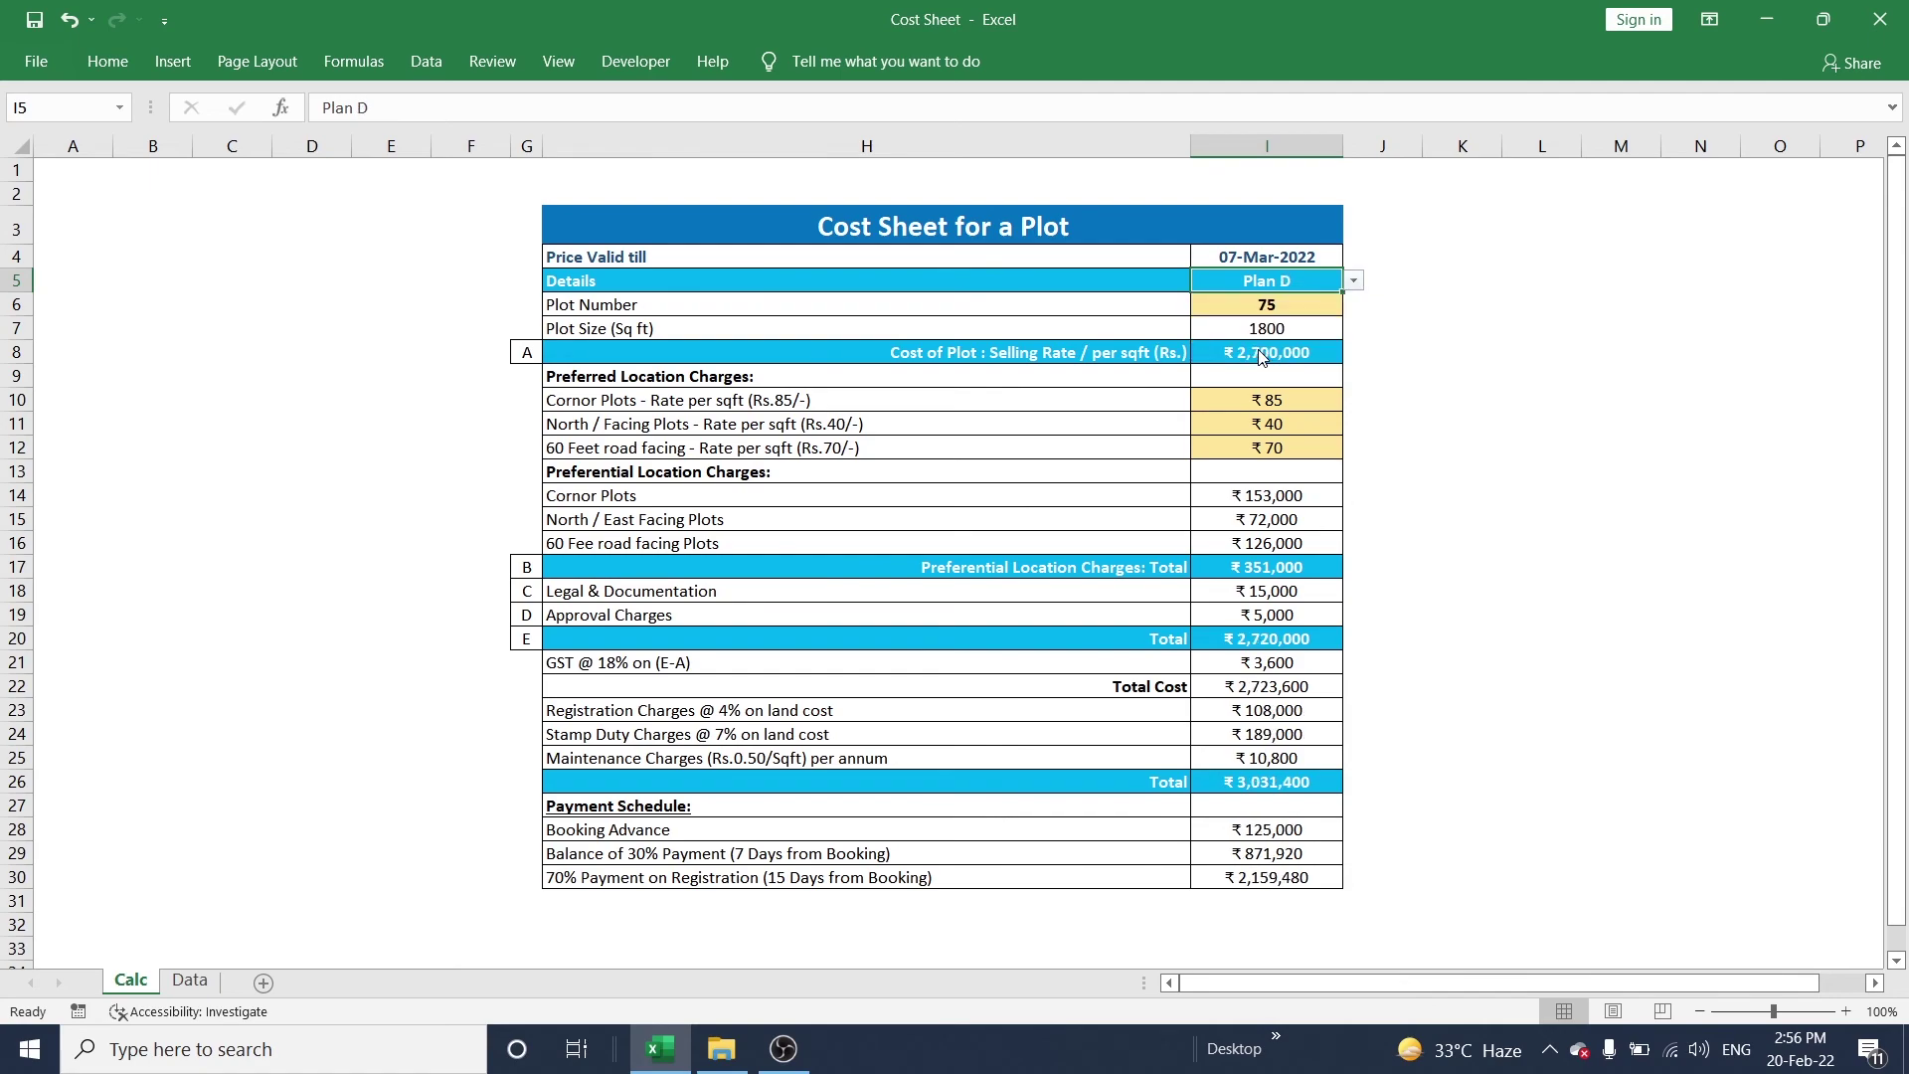
{"action": "left_click", "coordinate": [1124, 402]}
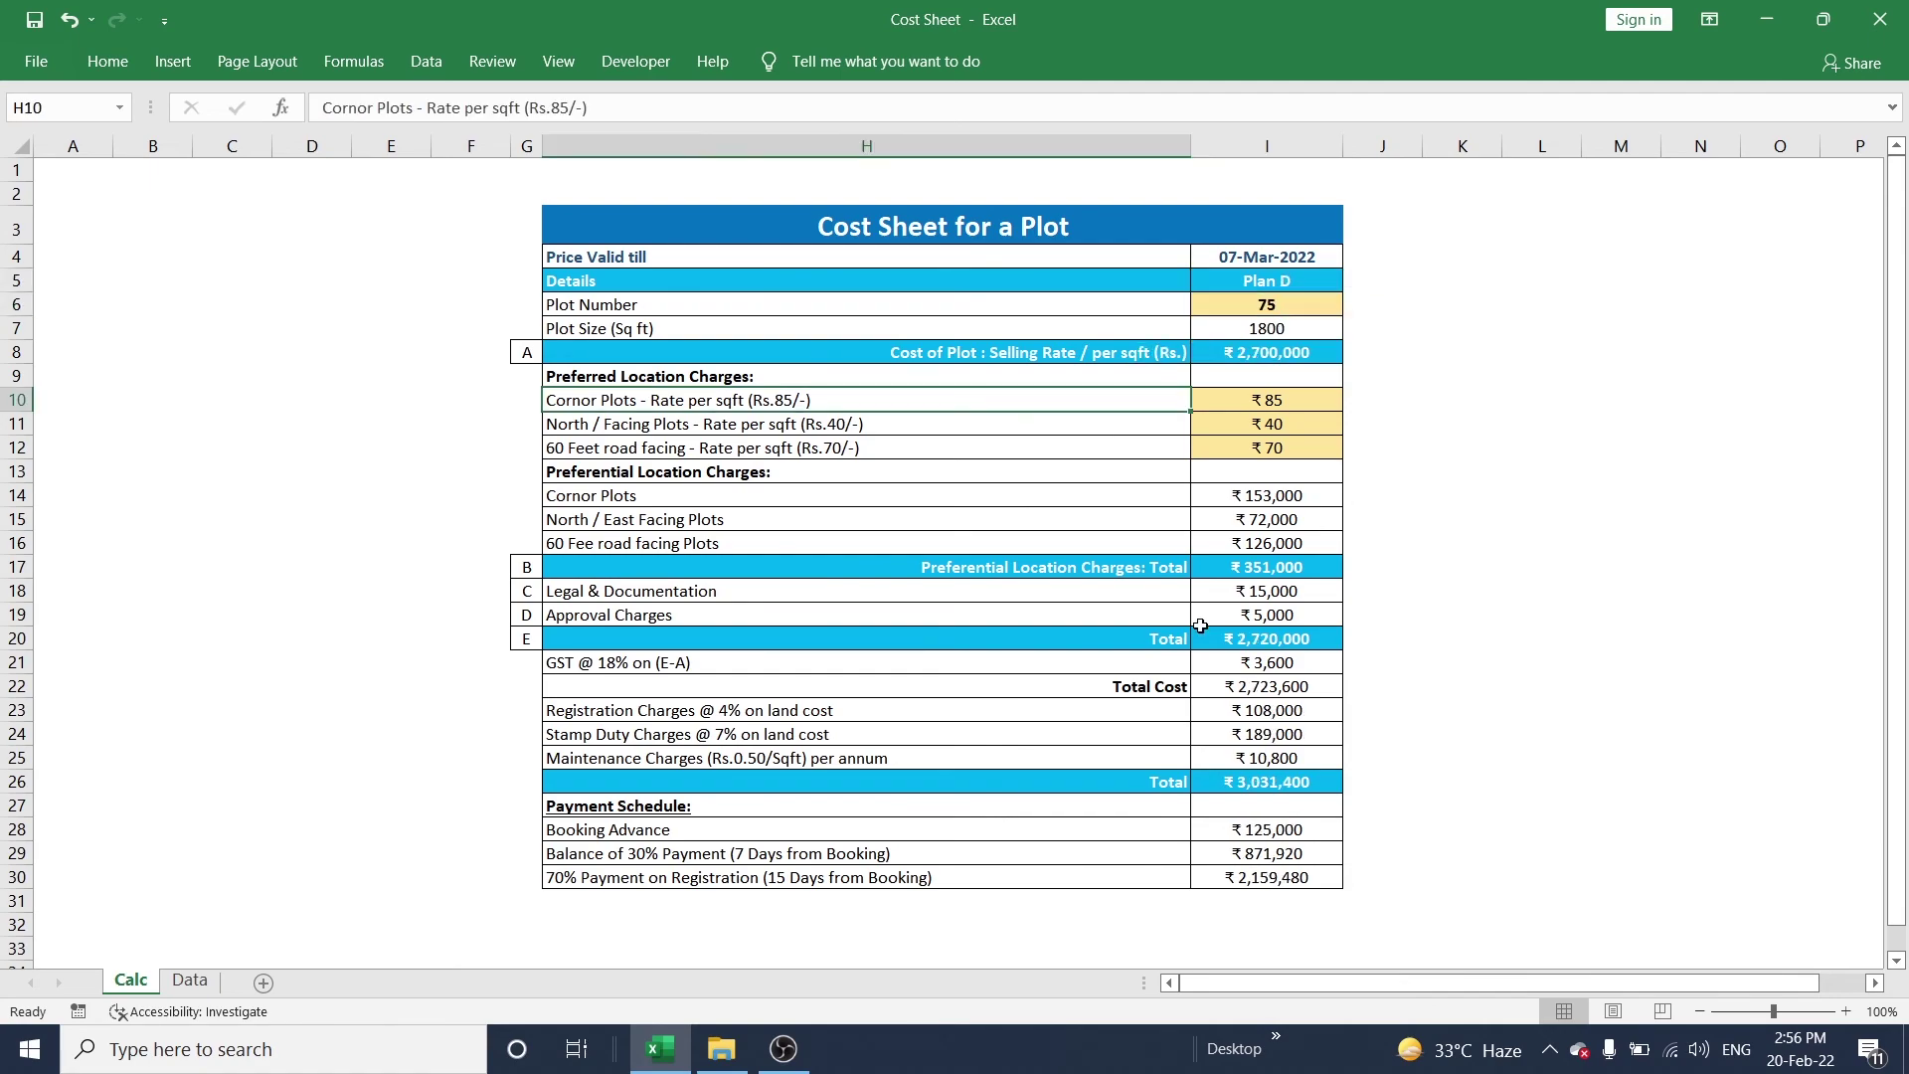
{"action": "left_click_drag", "start_coordinate": [1255, 877], "coordinate": [1270, 378]}
Set the plot number in I6 to 51.
{"action": "left_click", "coordinate": [1290, 304]}
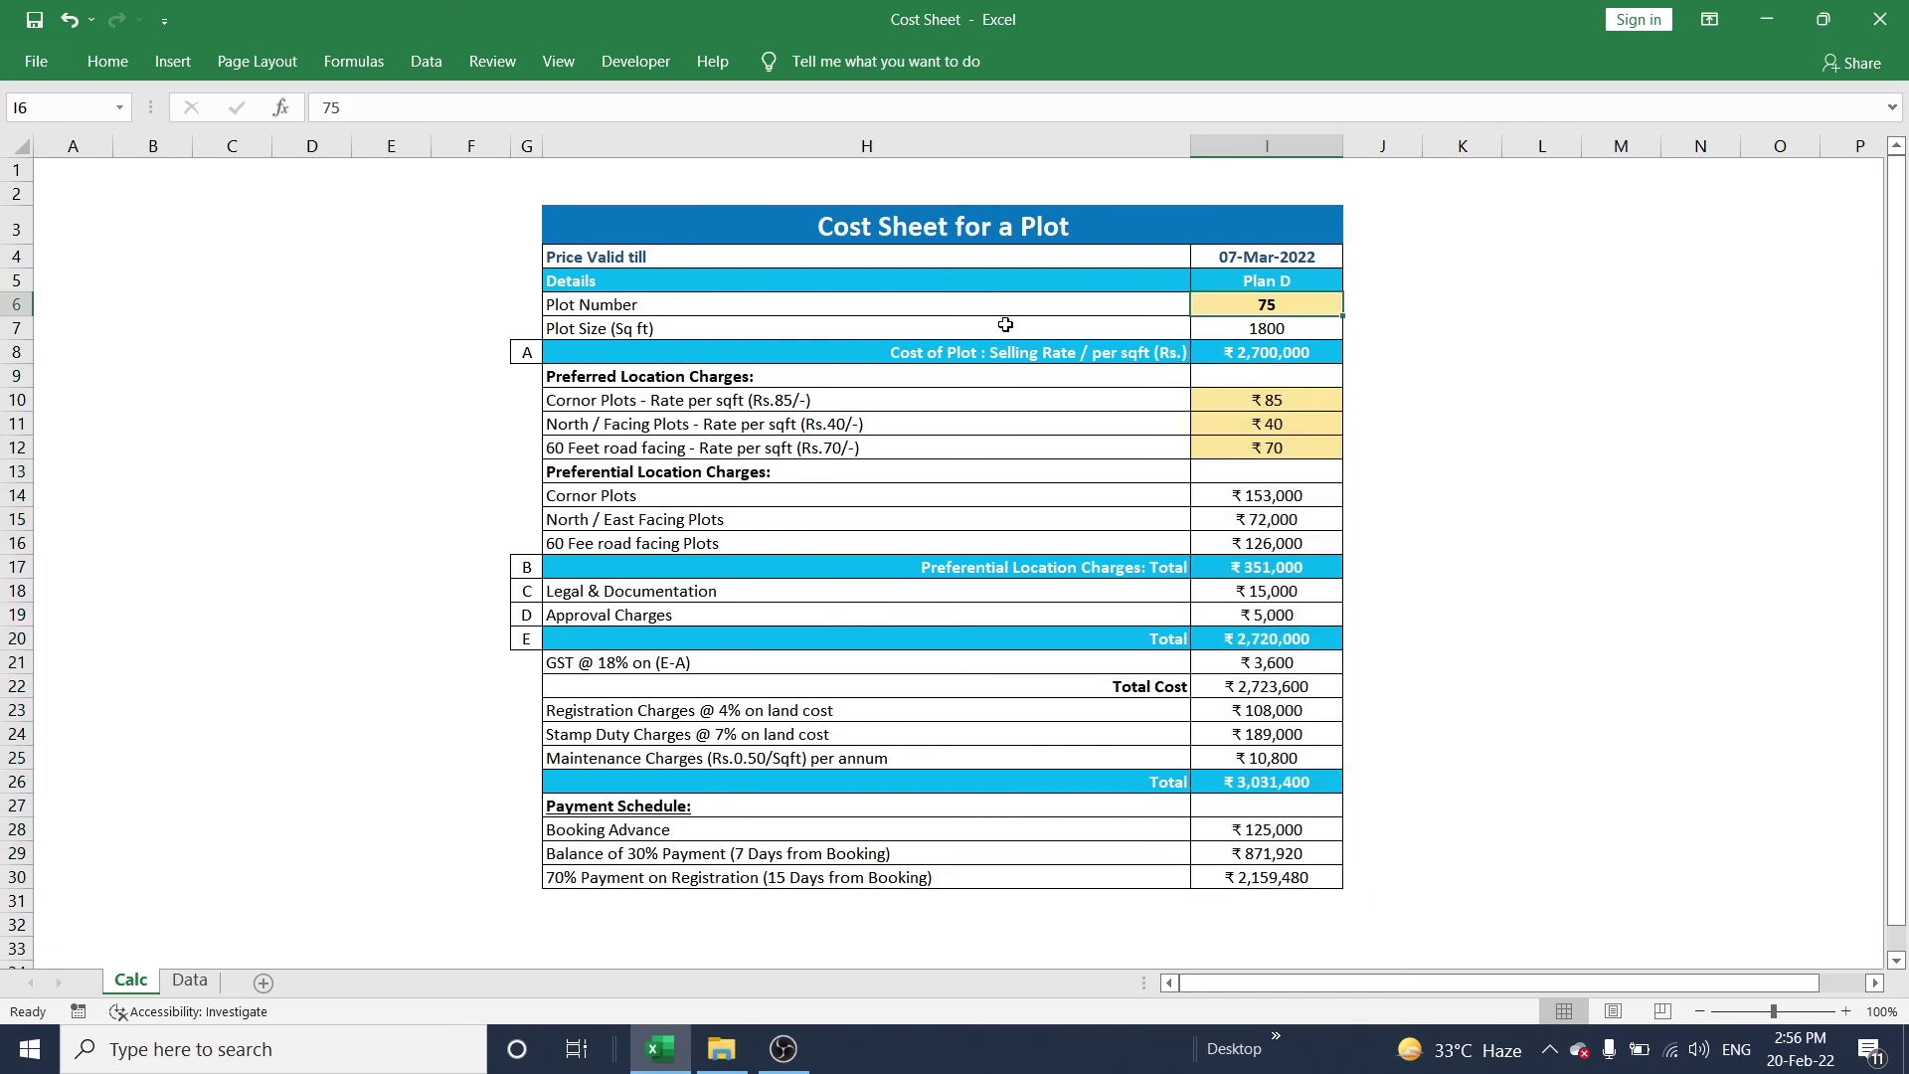
{"action": "type", "text": "51"}
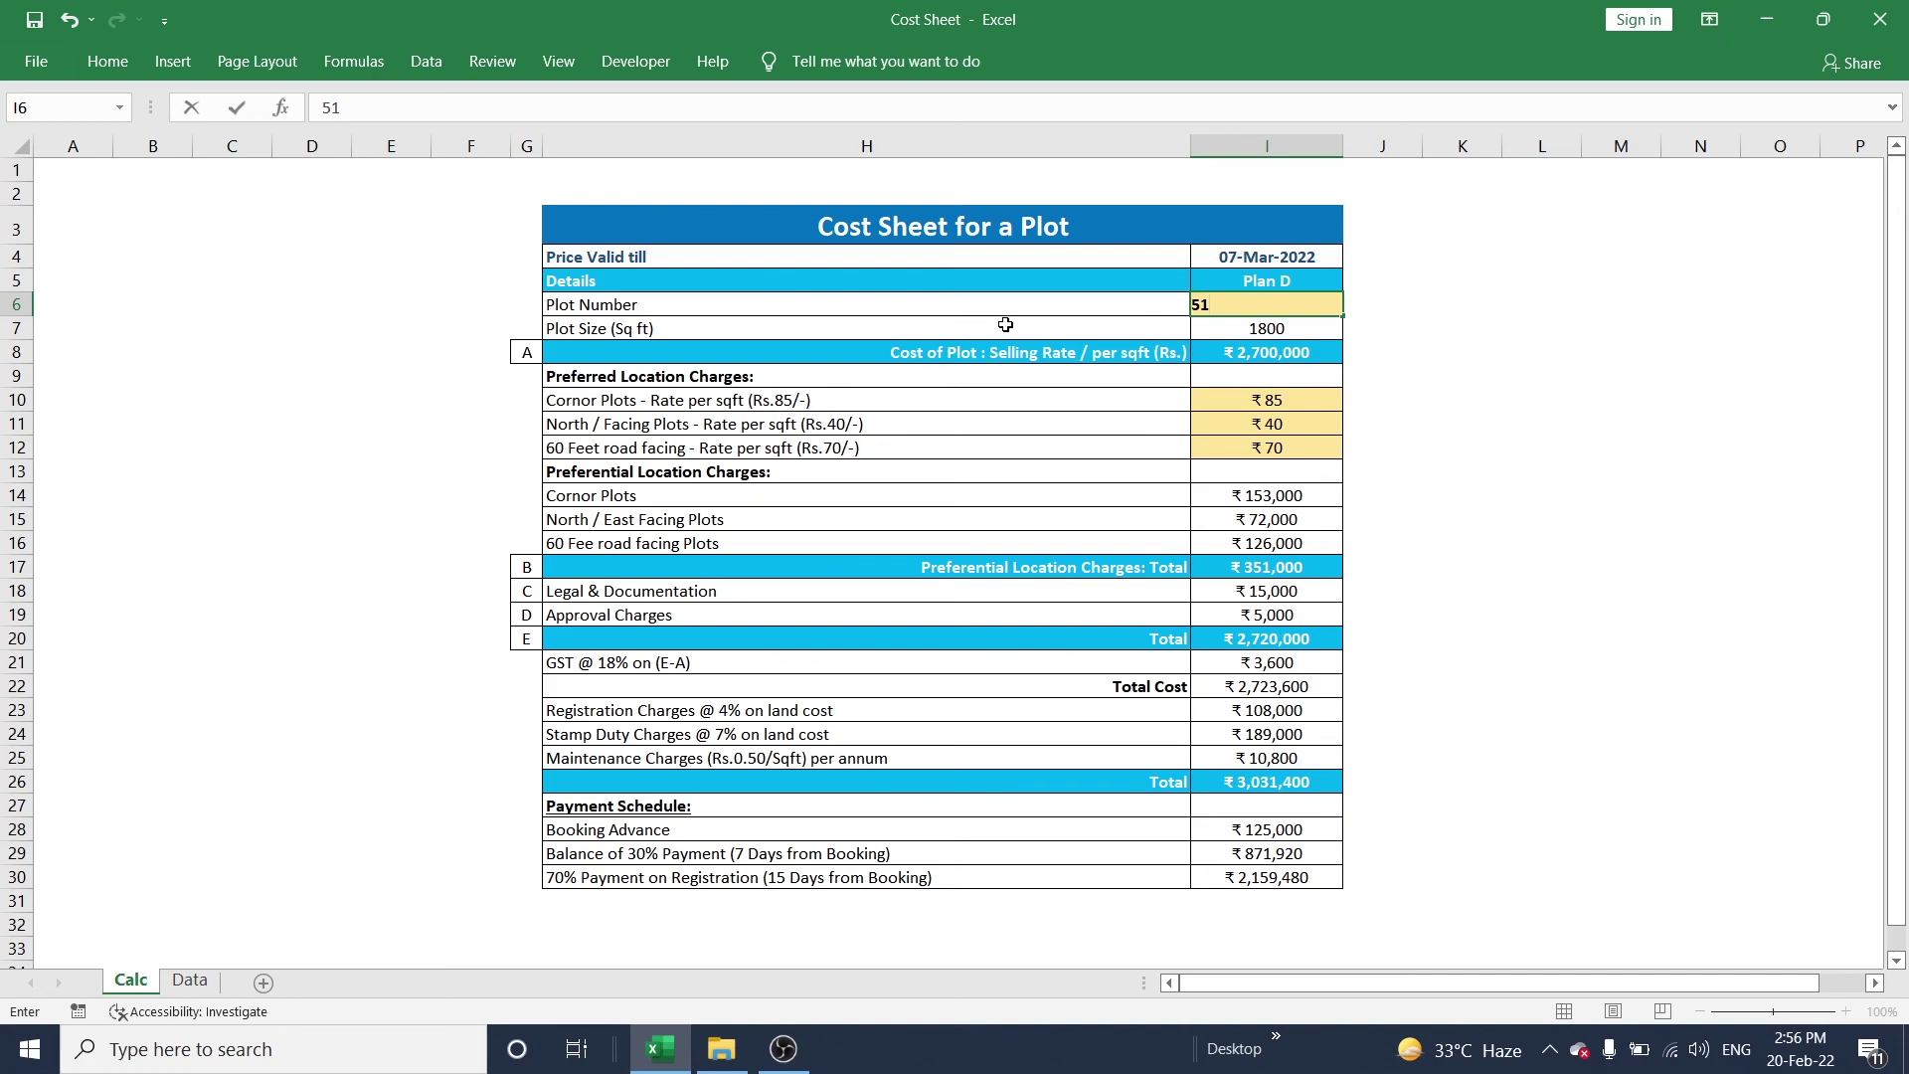
{"action": "key", "text": "ctrl+Return"}
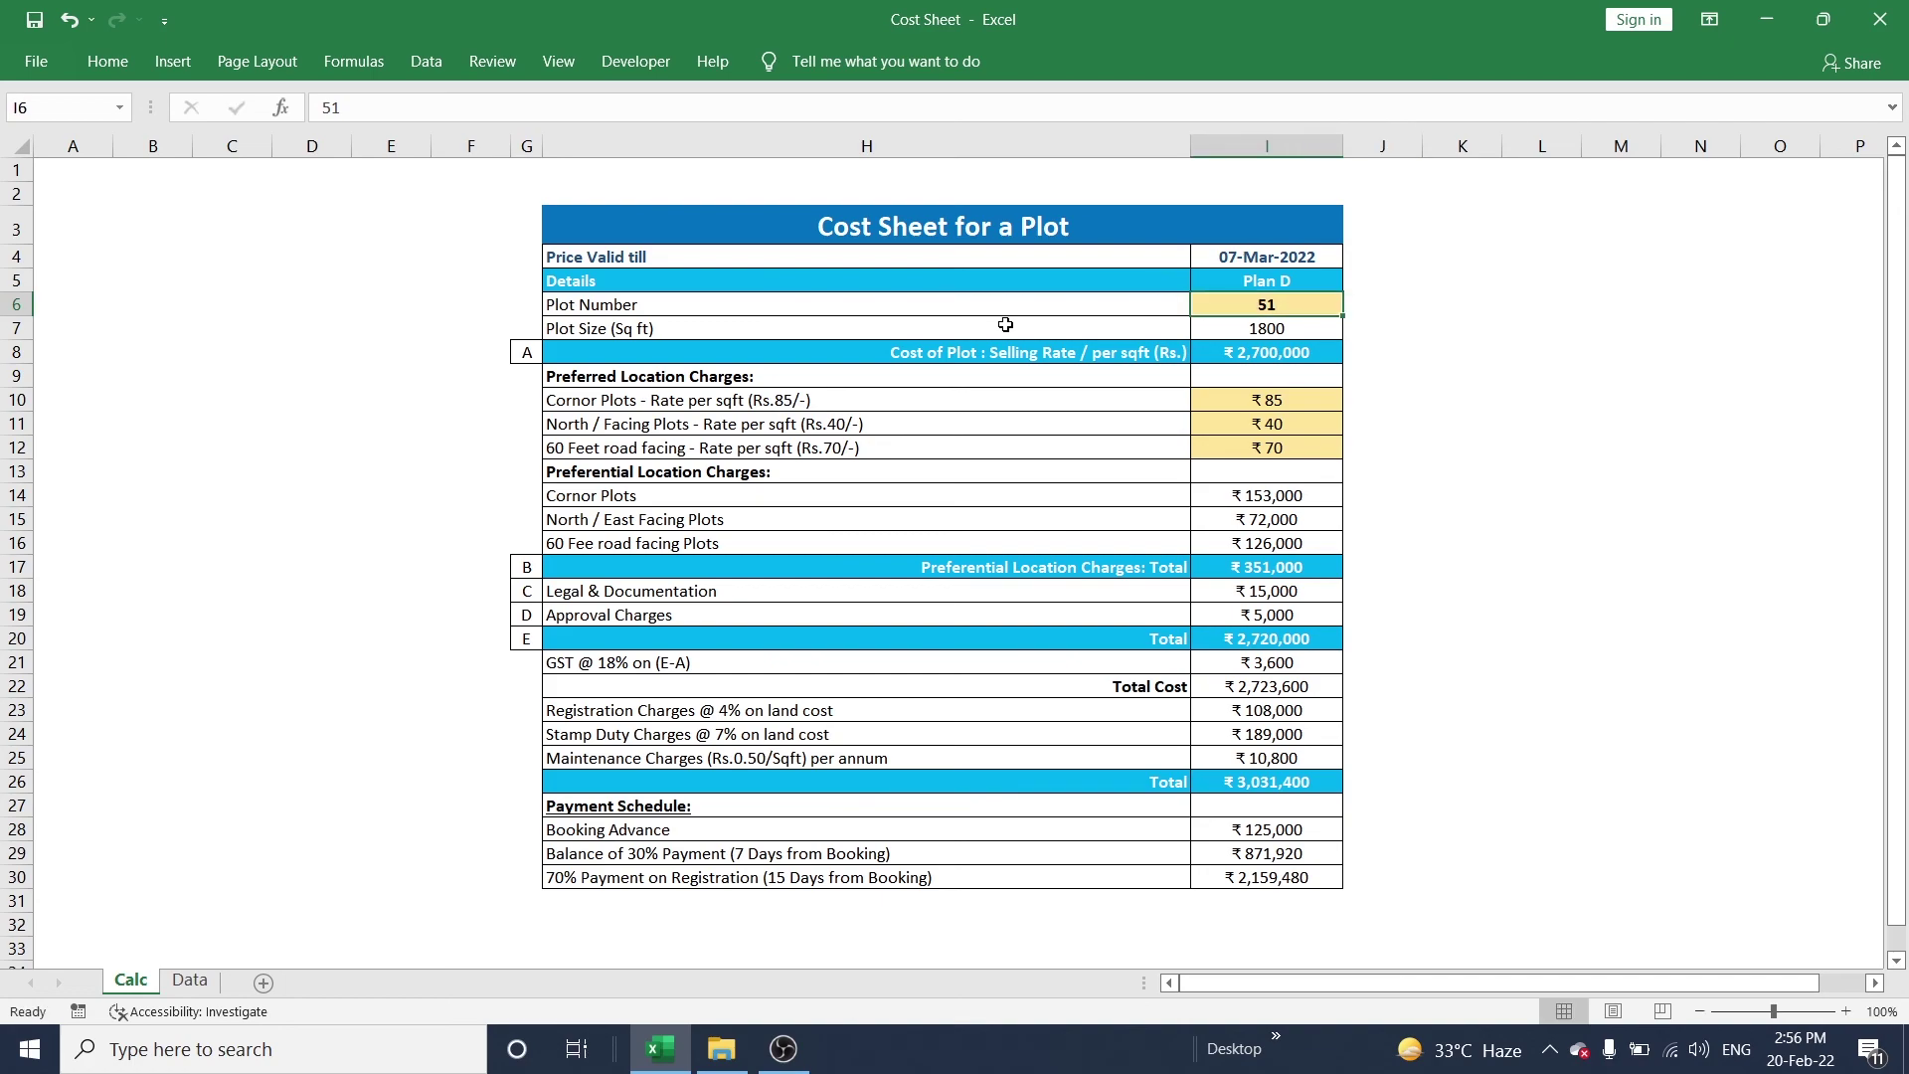
Change the plot number in I6 to 47.
{"action": "left_click", "coordinate": [1310, 280]}
{"action": "left_click", "coordinate": [1280, 313]}
{"action": "type", "text": "47"}
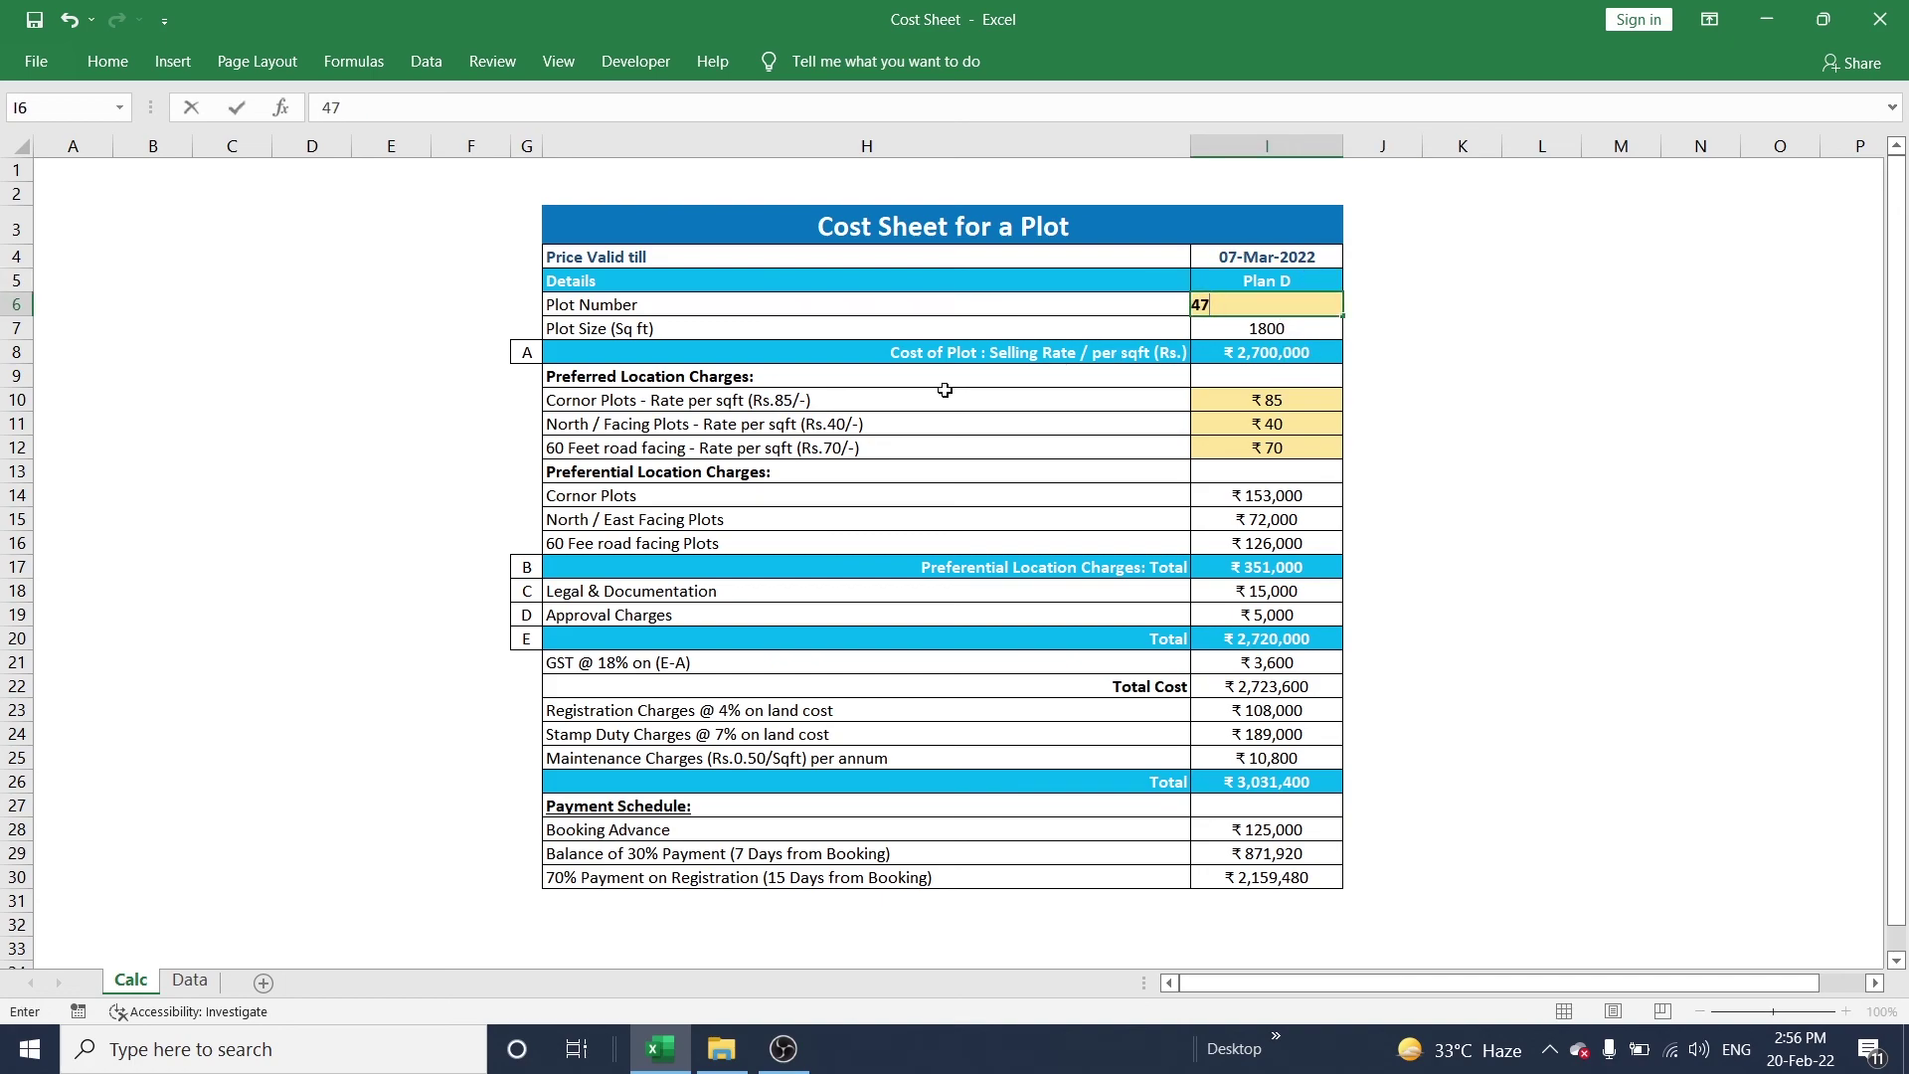
{"action": "key", "text": "Return"}
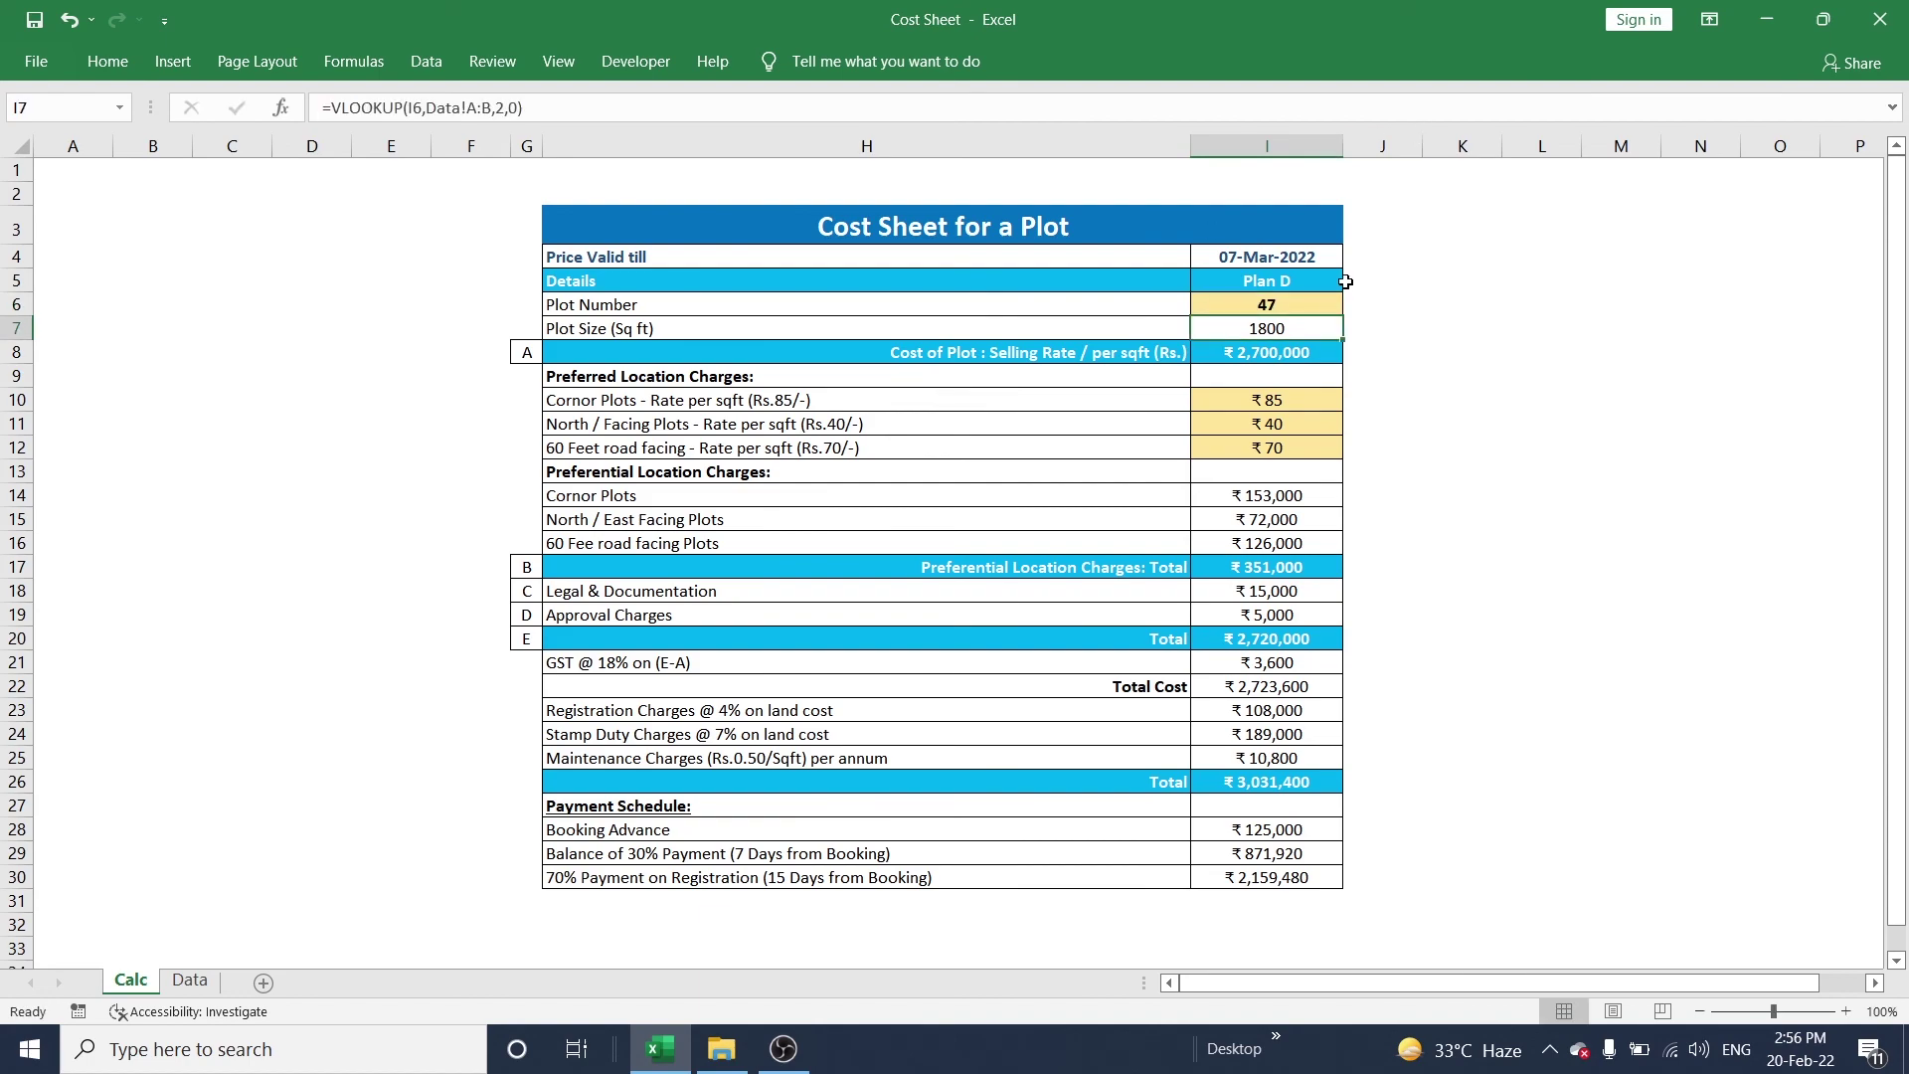
Switch the plan in I5 to Plan B and check the plot size and plot number cells below it.
{"action": "left_click", "coordinate": [1299, 282]}
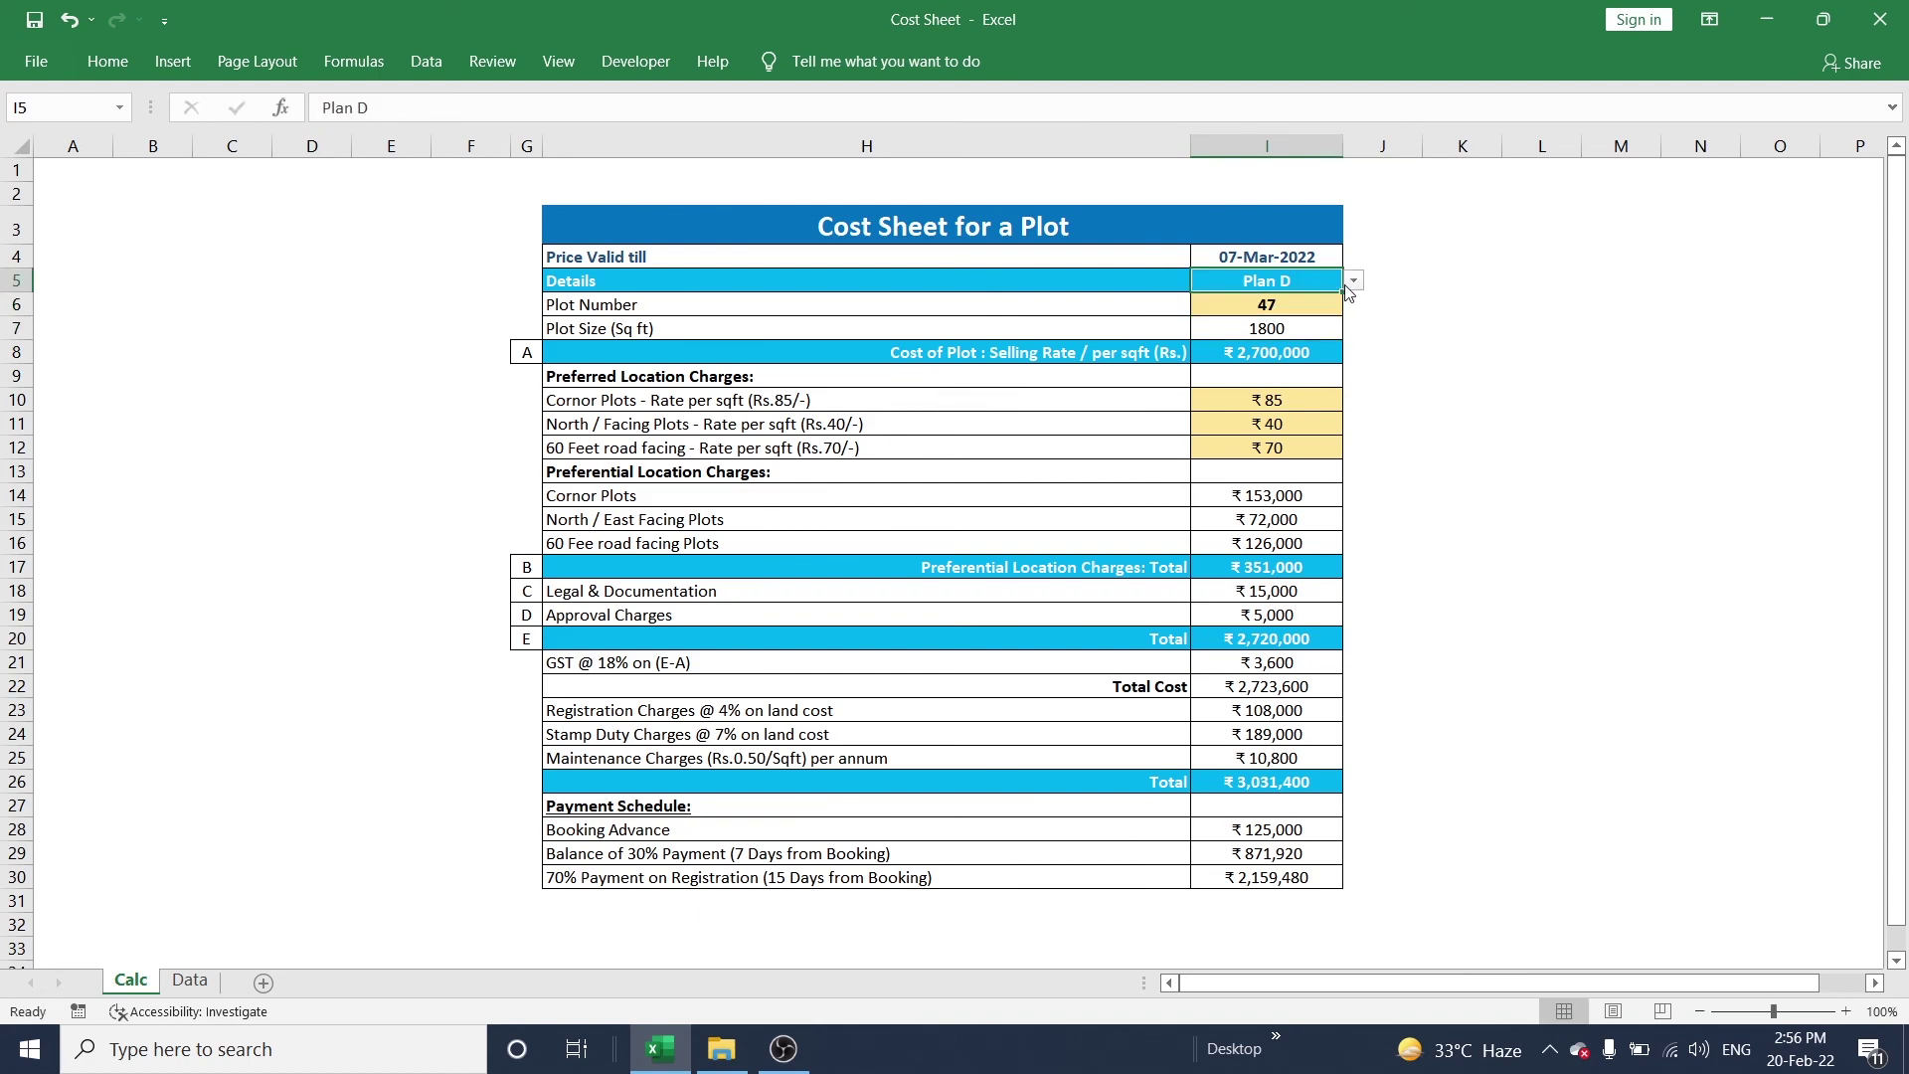
{"action": "left_click", "coordinate": [1354, 281]}
{"action": "left_click", "coordinate": [1243, 331]}
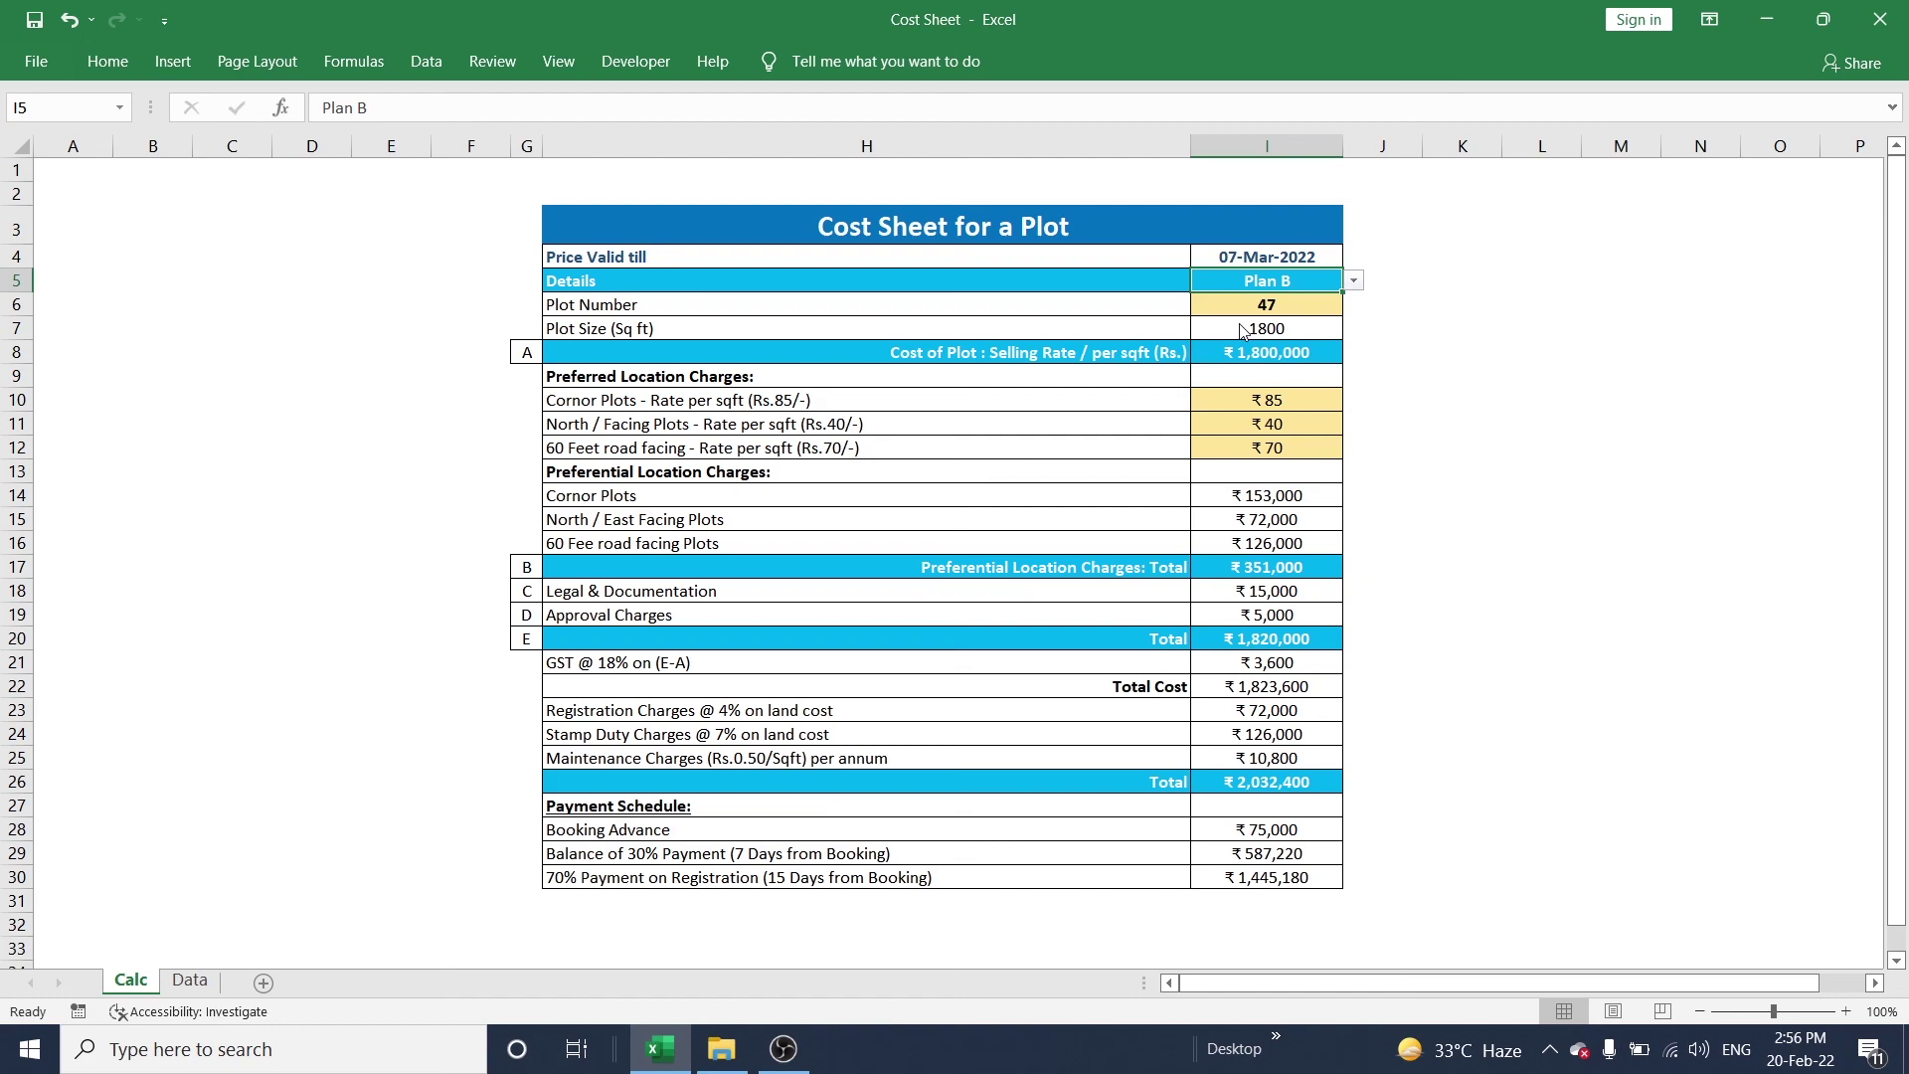
{"action": "left_click", "coordinate": [1243, 327]}
{"action": "left_click", "coordinate": [1261, 304]}
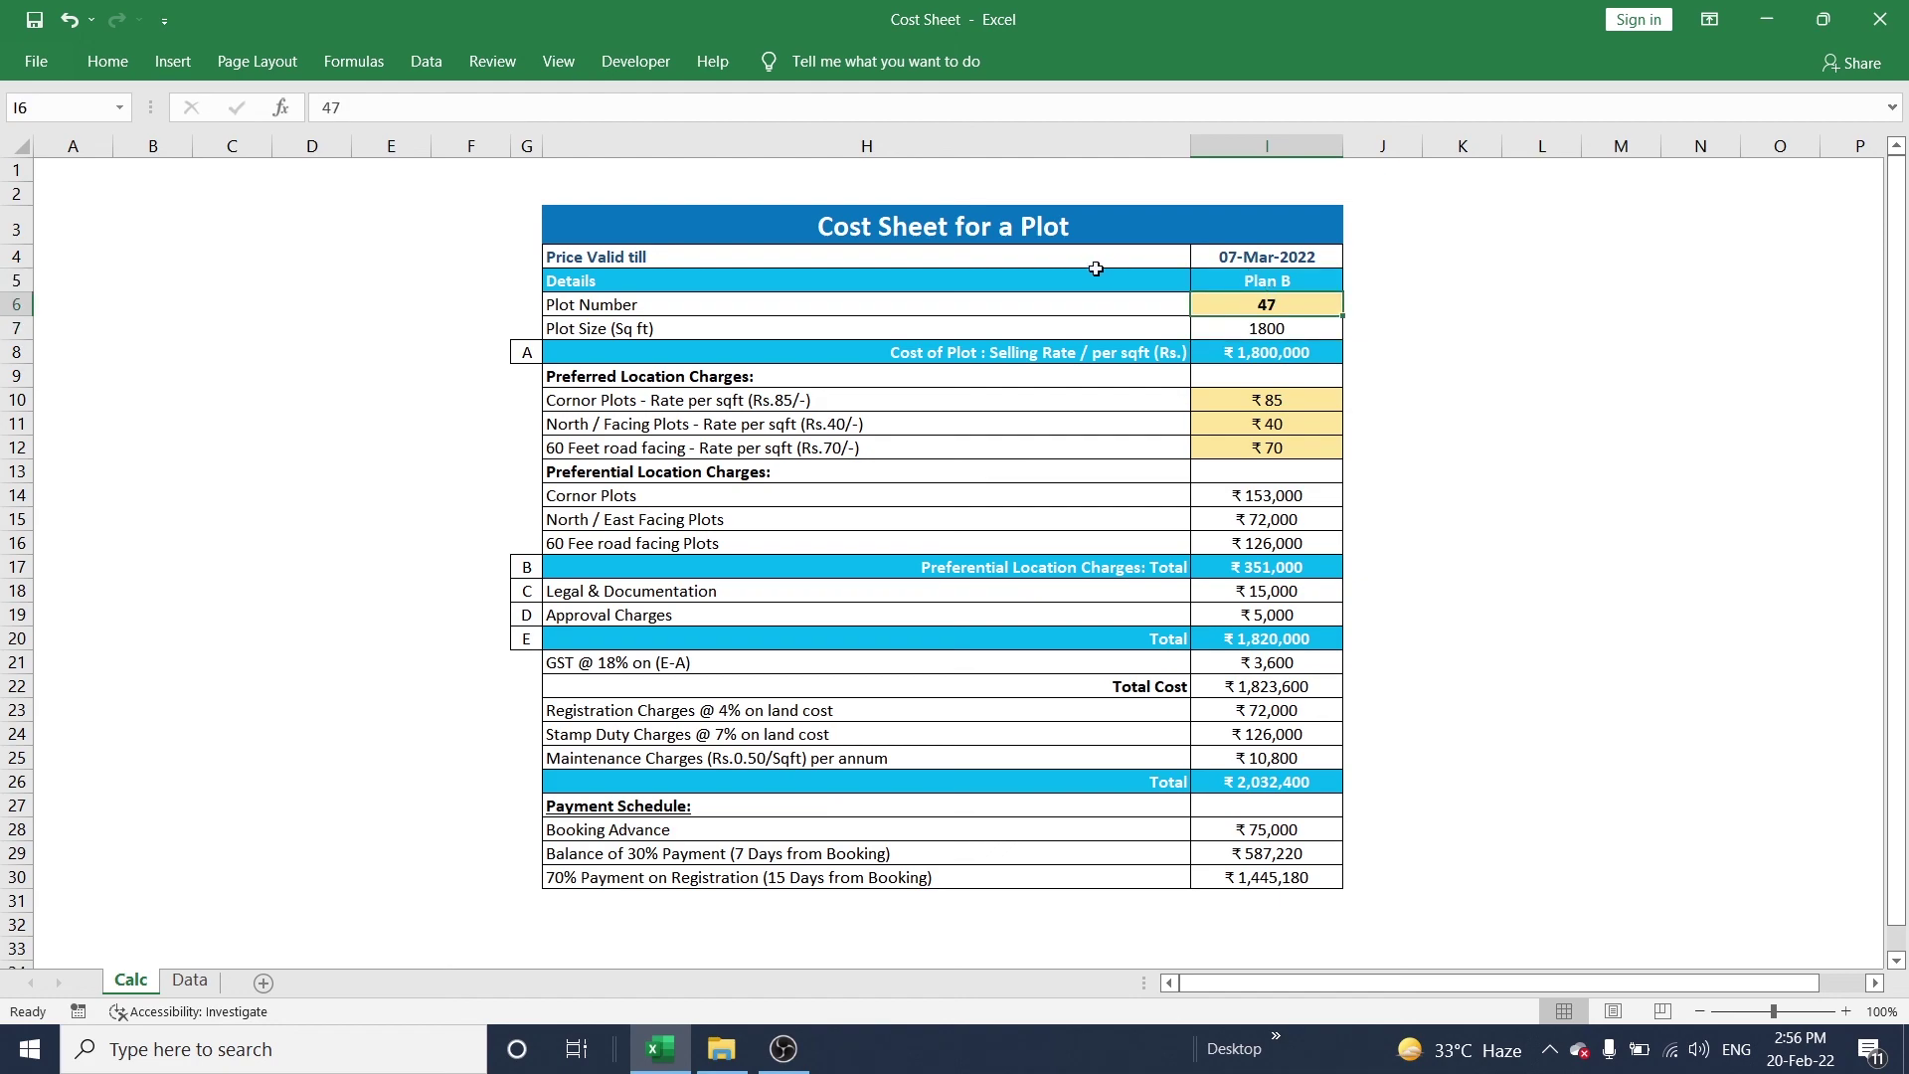
Return to cell A1 of the Calc sheet and close the Cost Sheet workbook.
{"action": "left_click", "coordinate": [926, 230]}
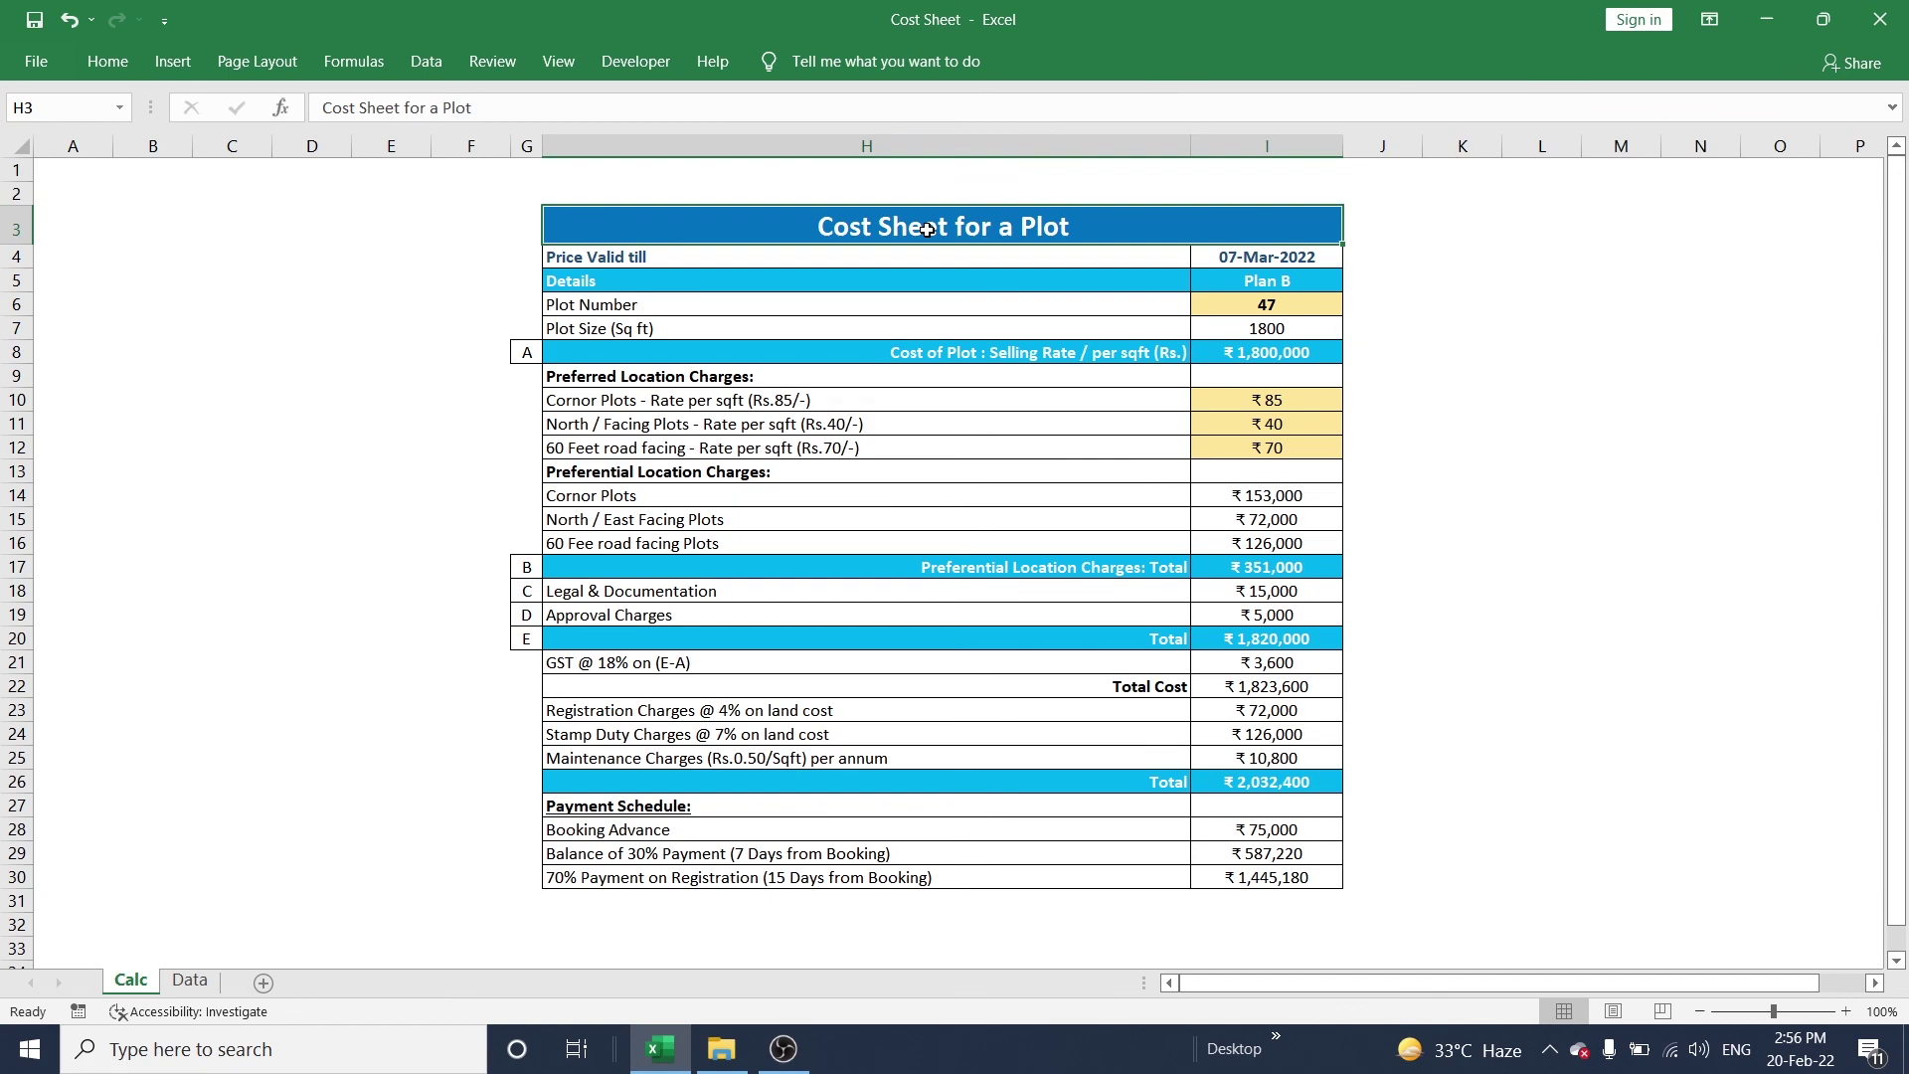
{"action": "key", "text": "ctrl+Home"}
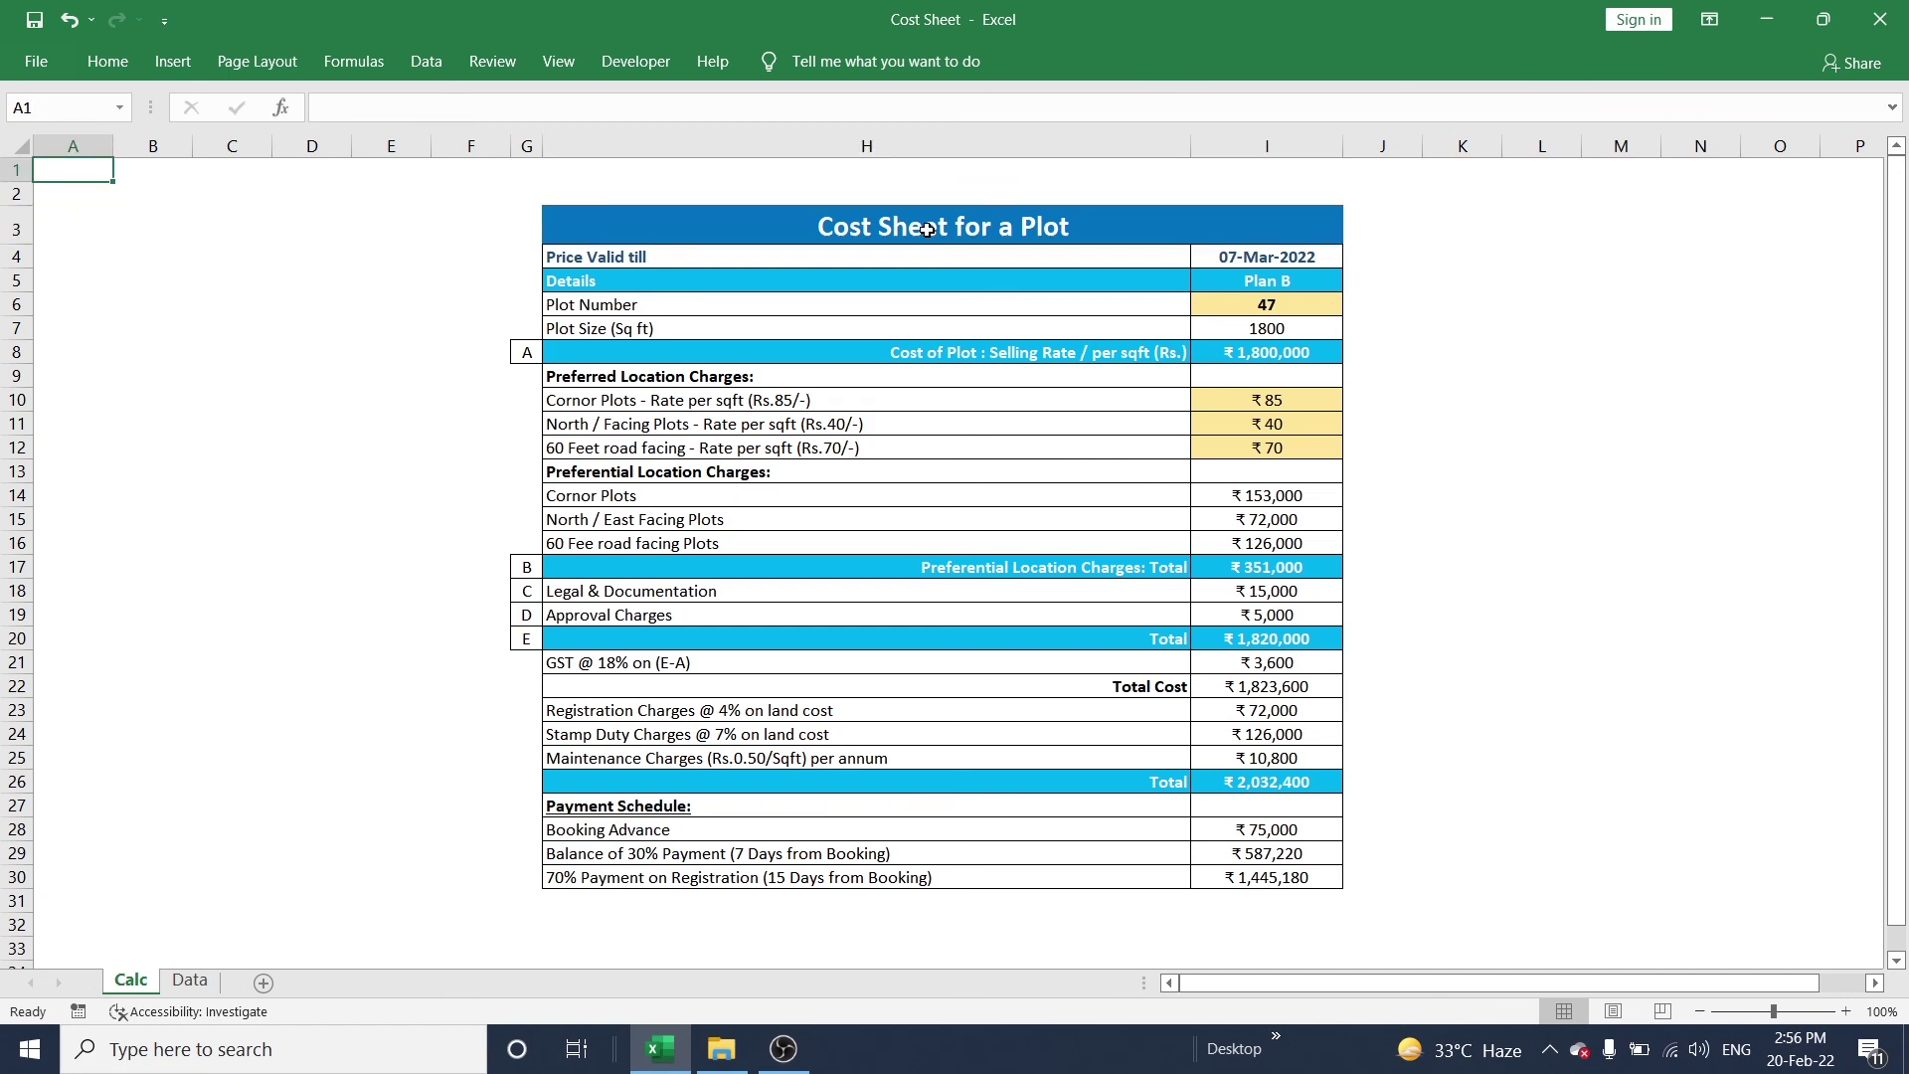
{"action": "left_click", "coordinate": [1879, 19]}
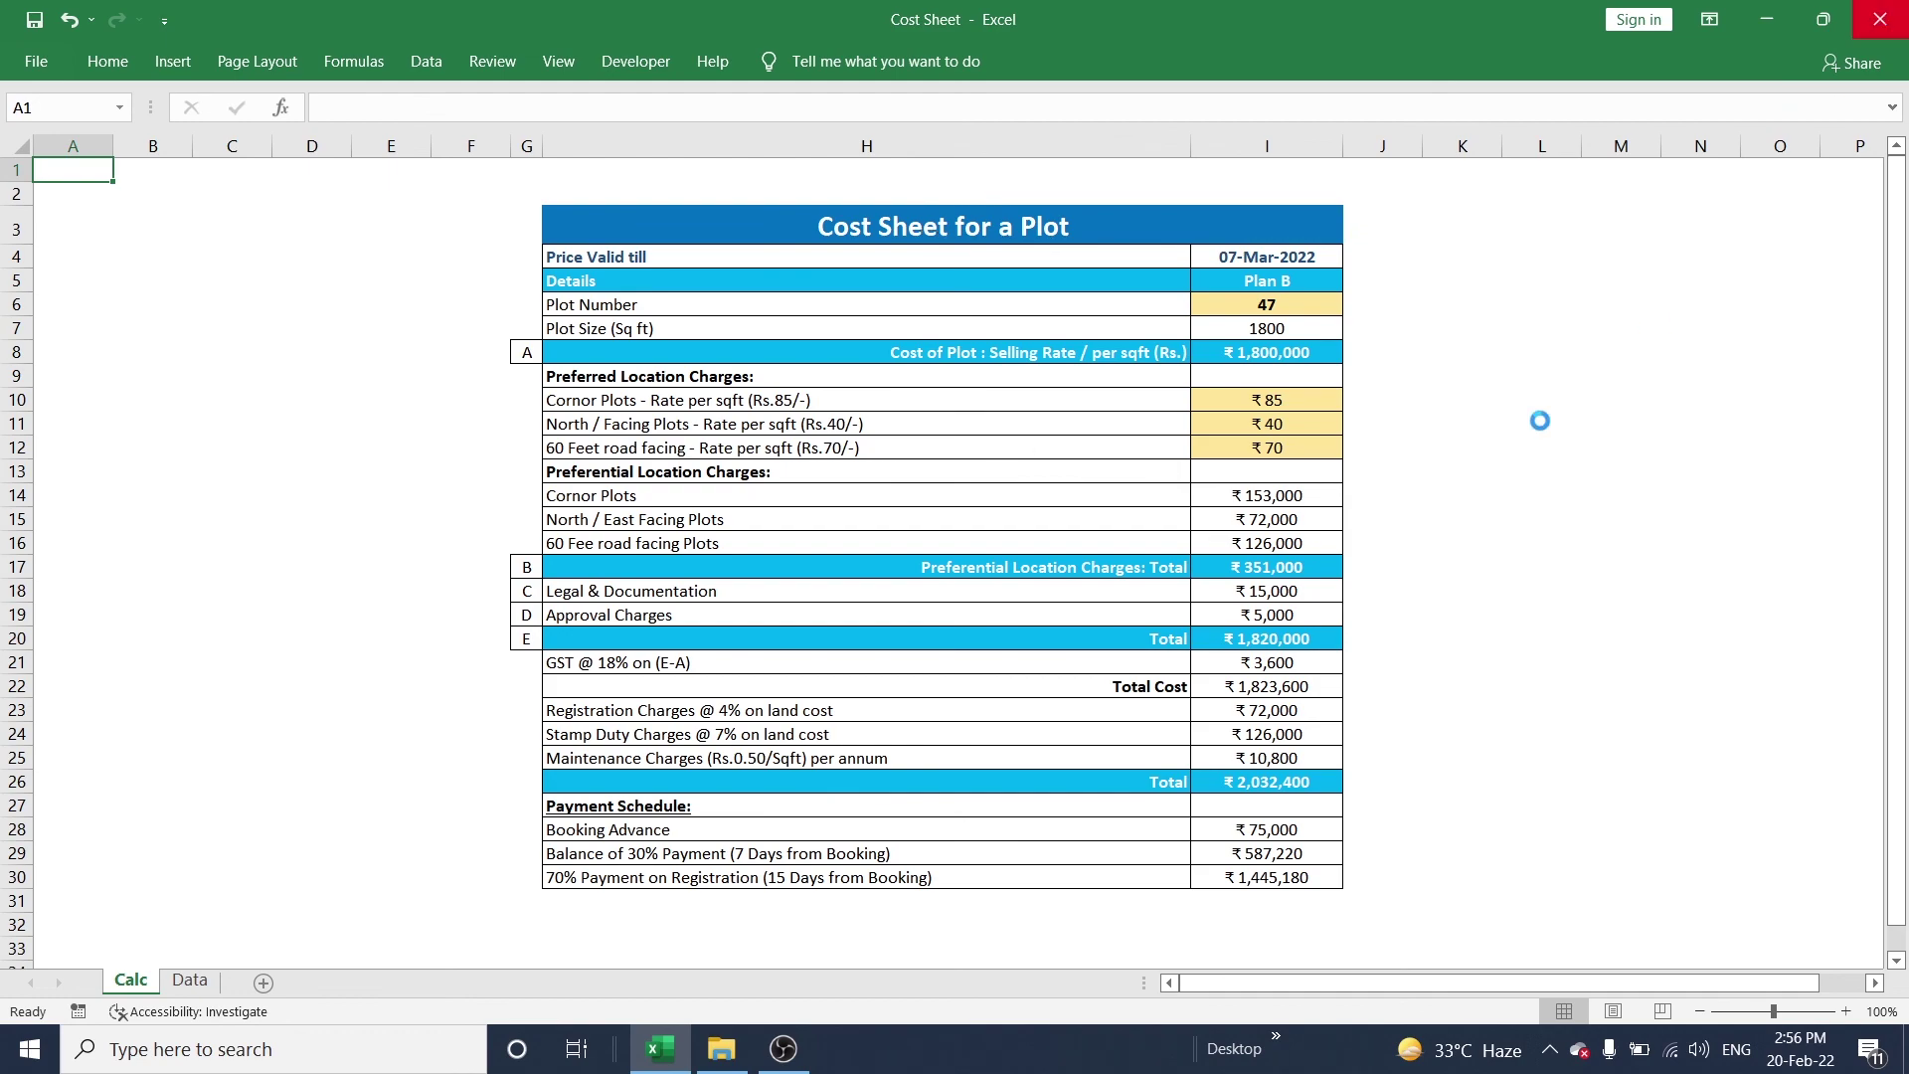
{"action": "left_click", "coordinate": [855, 554]}
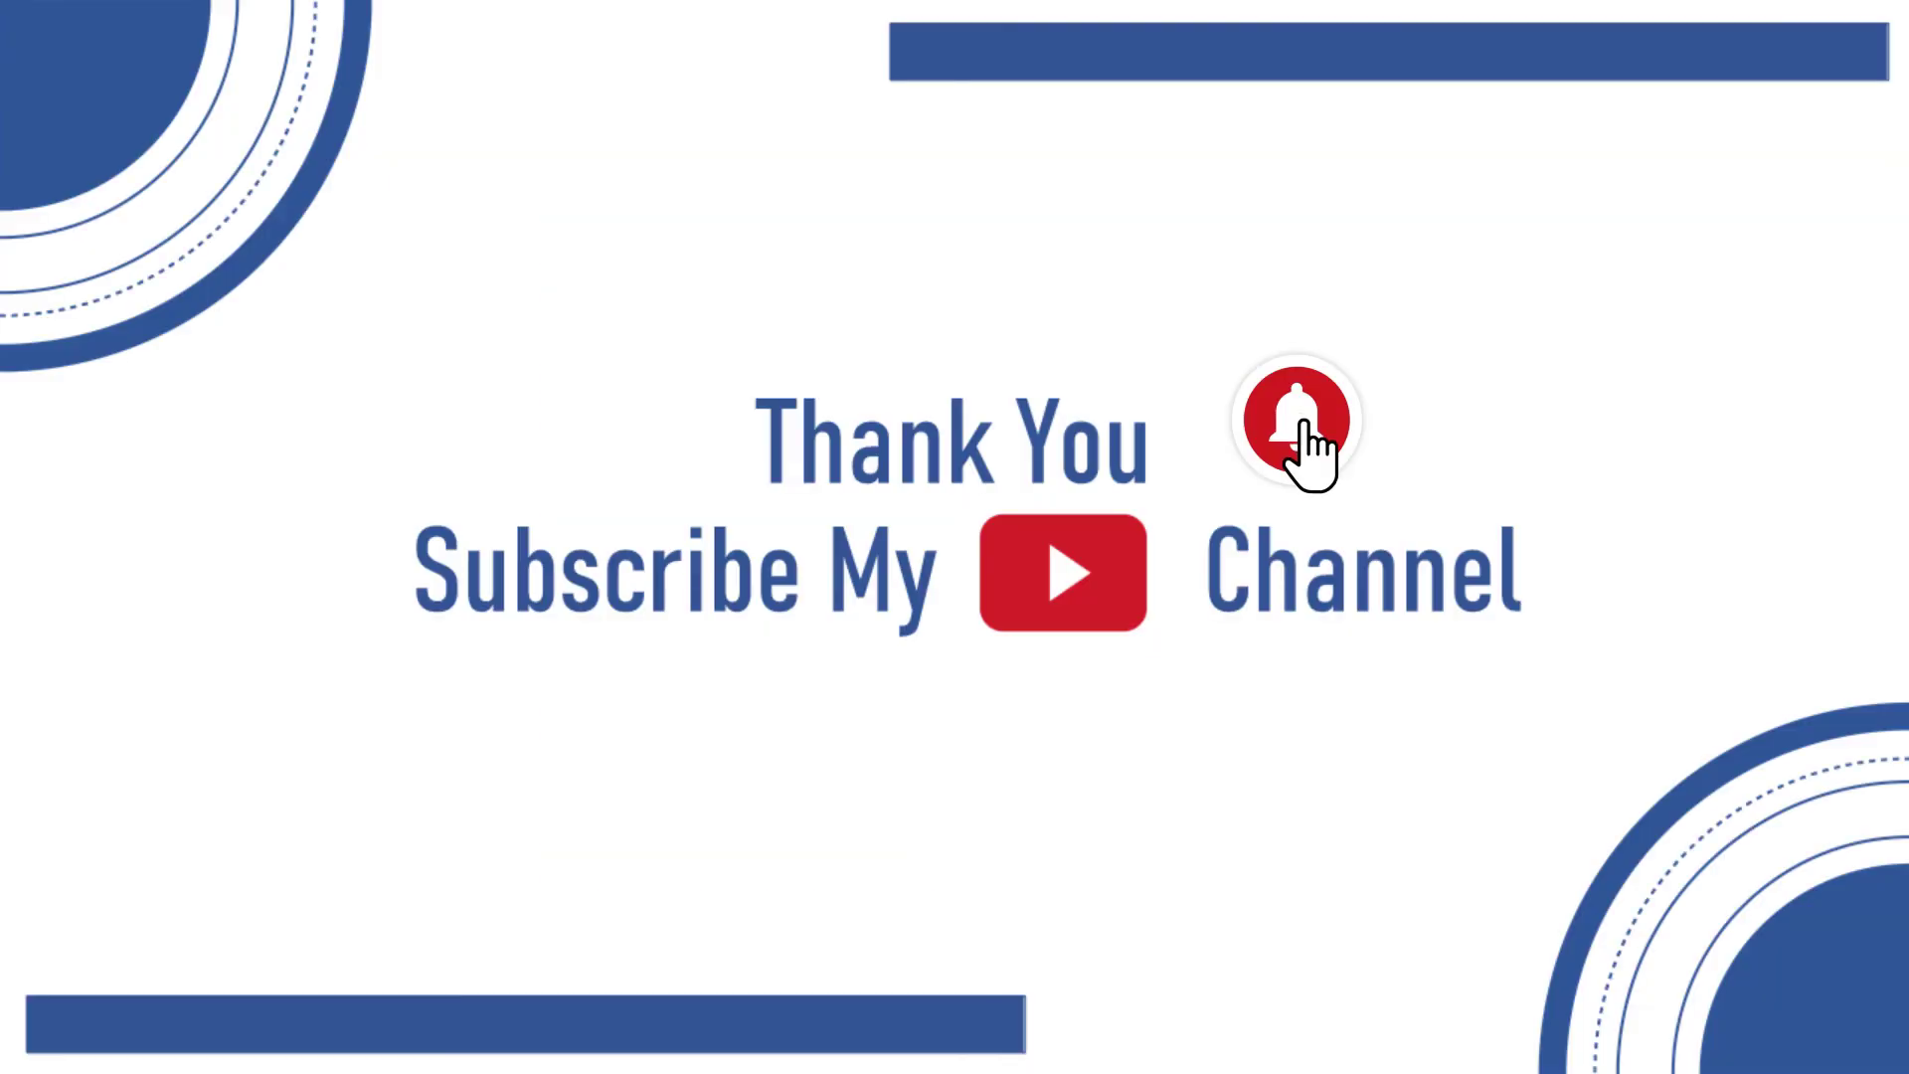